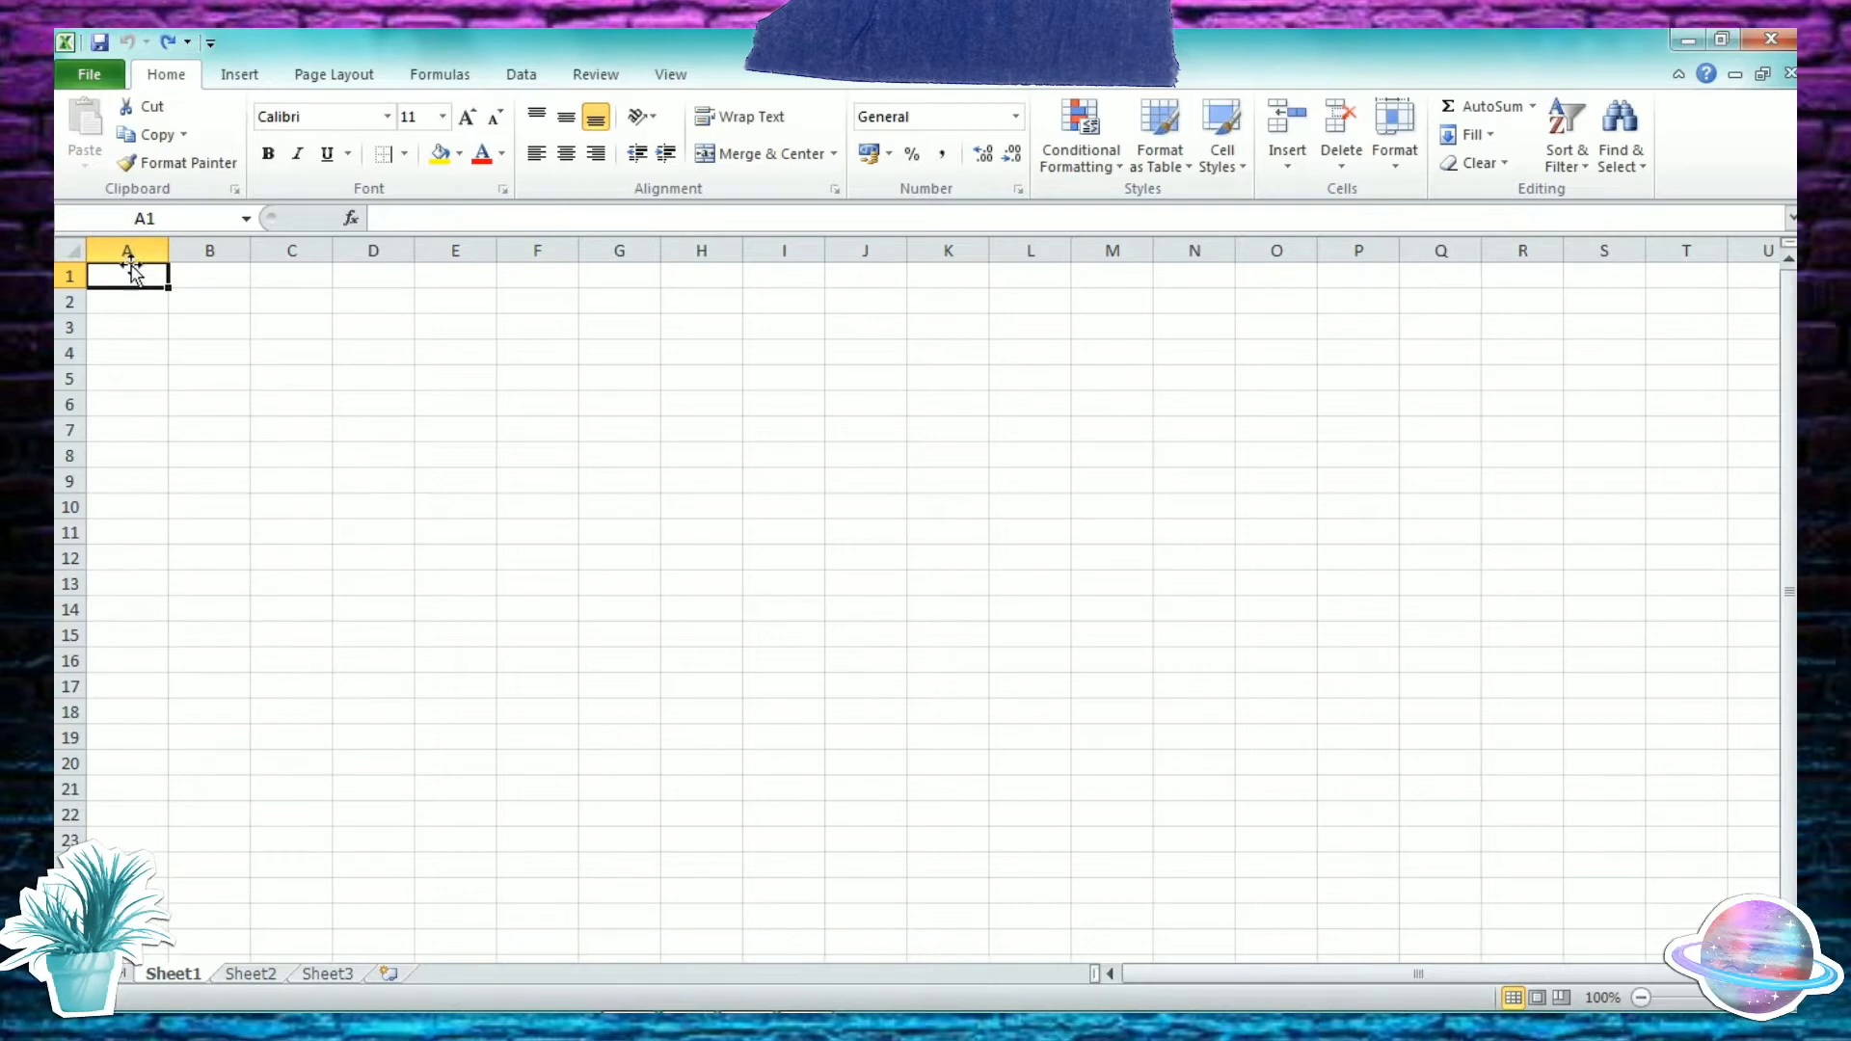
Step: Merge and center cells A1:C1 and enter the company title "Prima Jaya Abadi"
left_click_drag(131, 266, 312, 274)
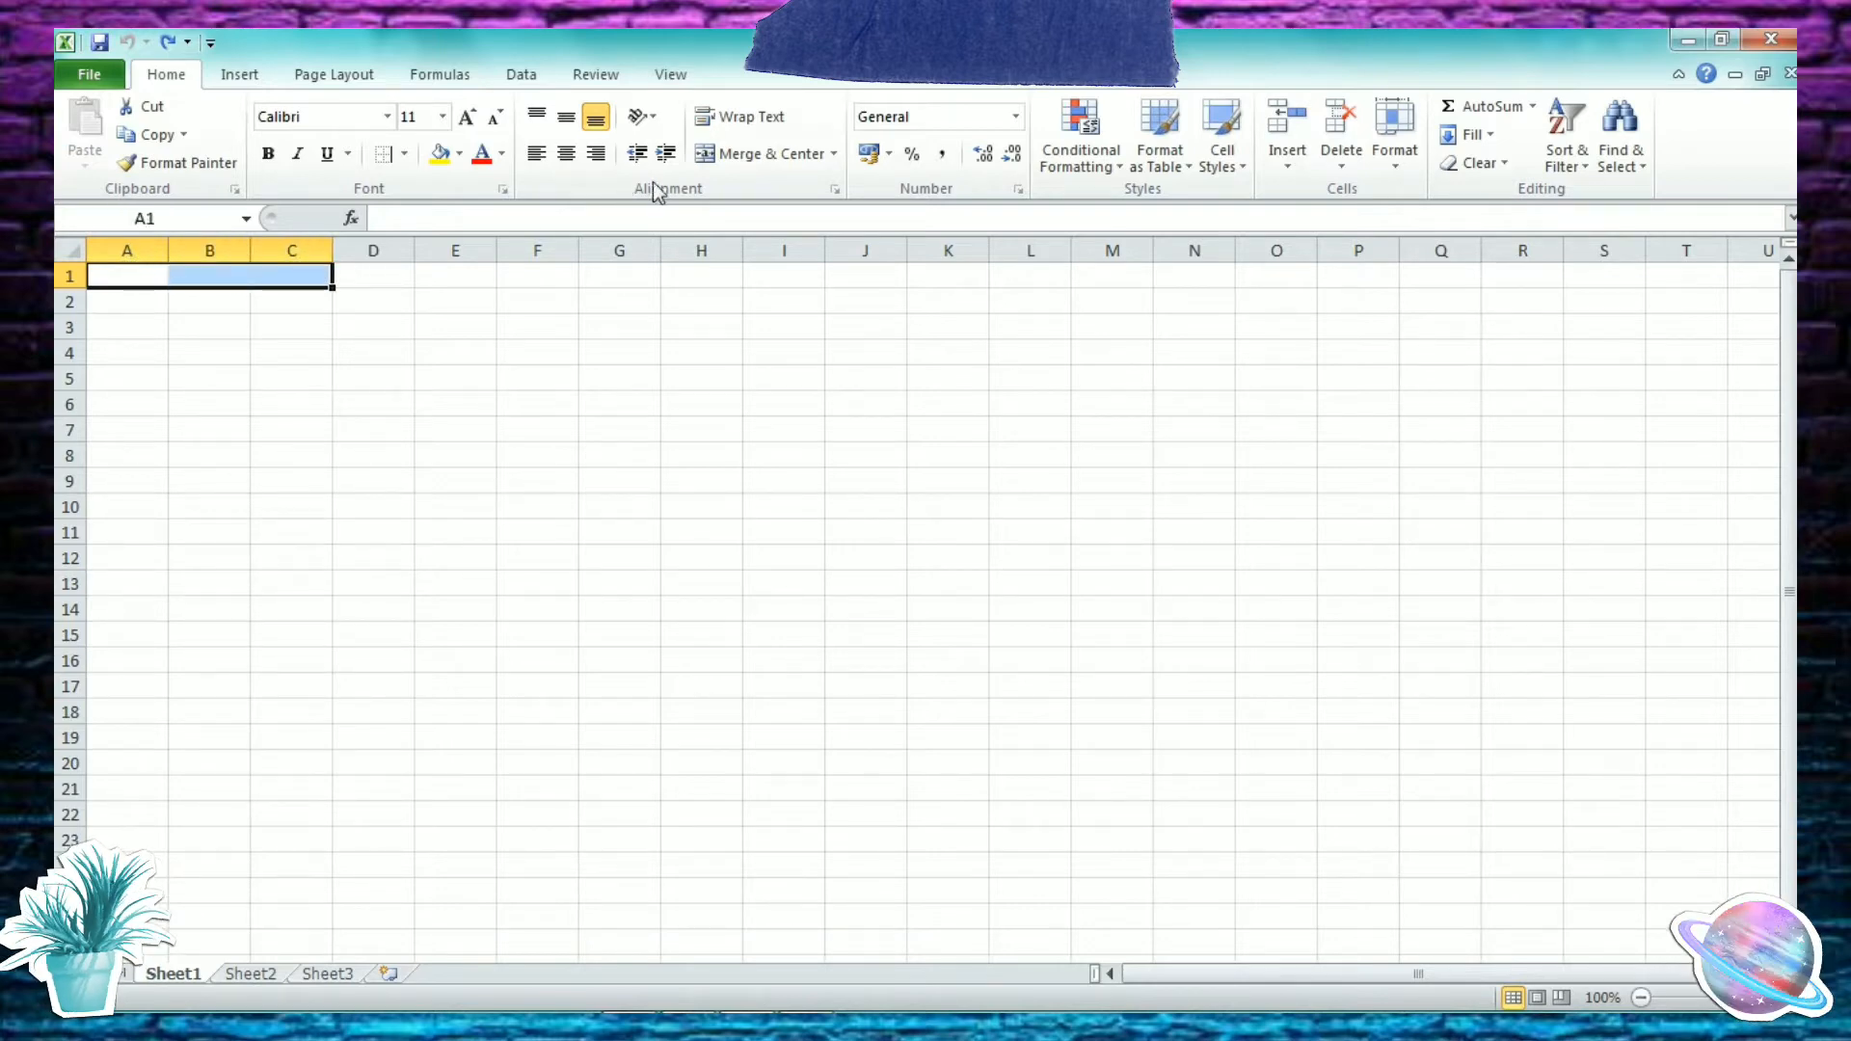
left_click(715, 152)
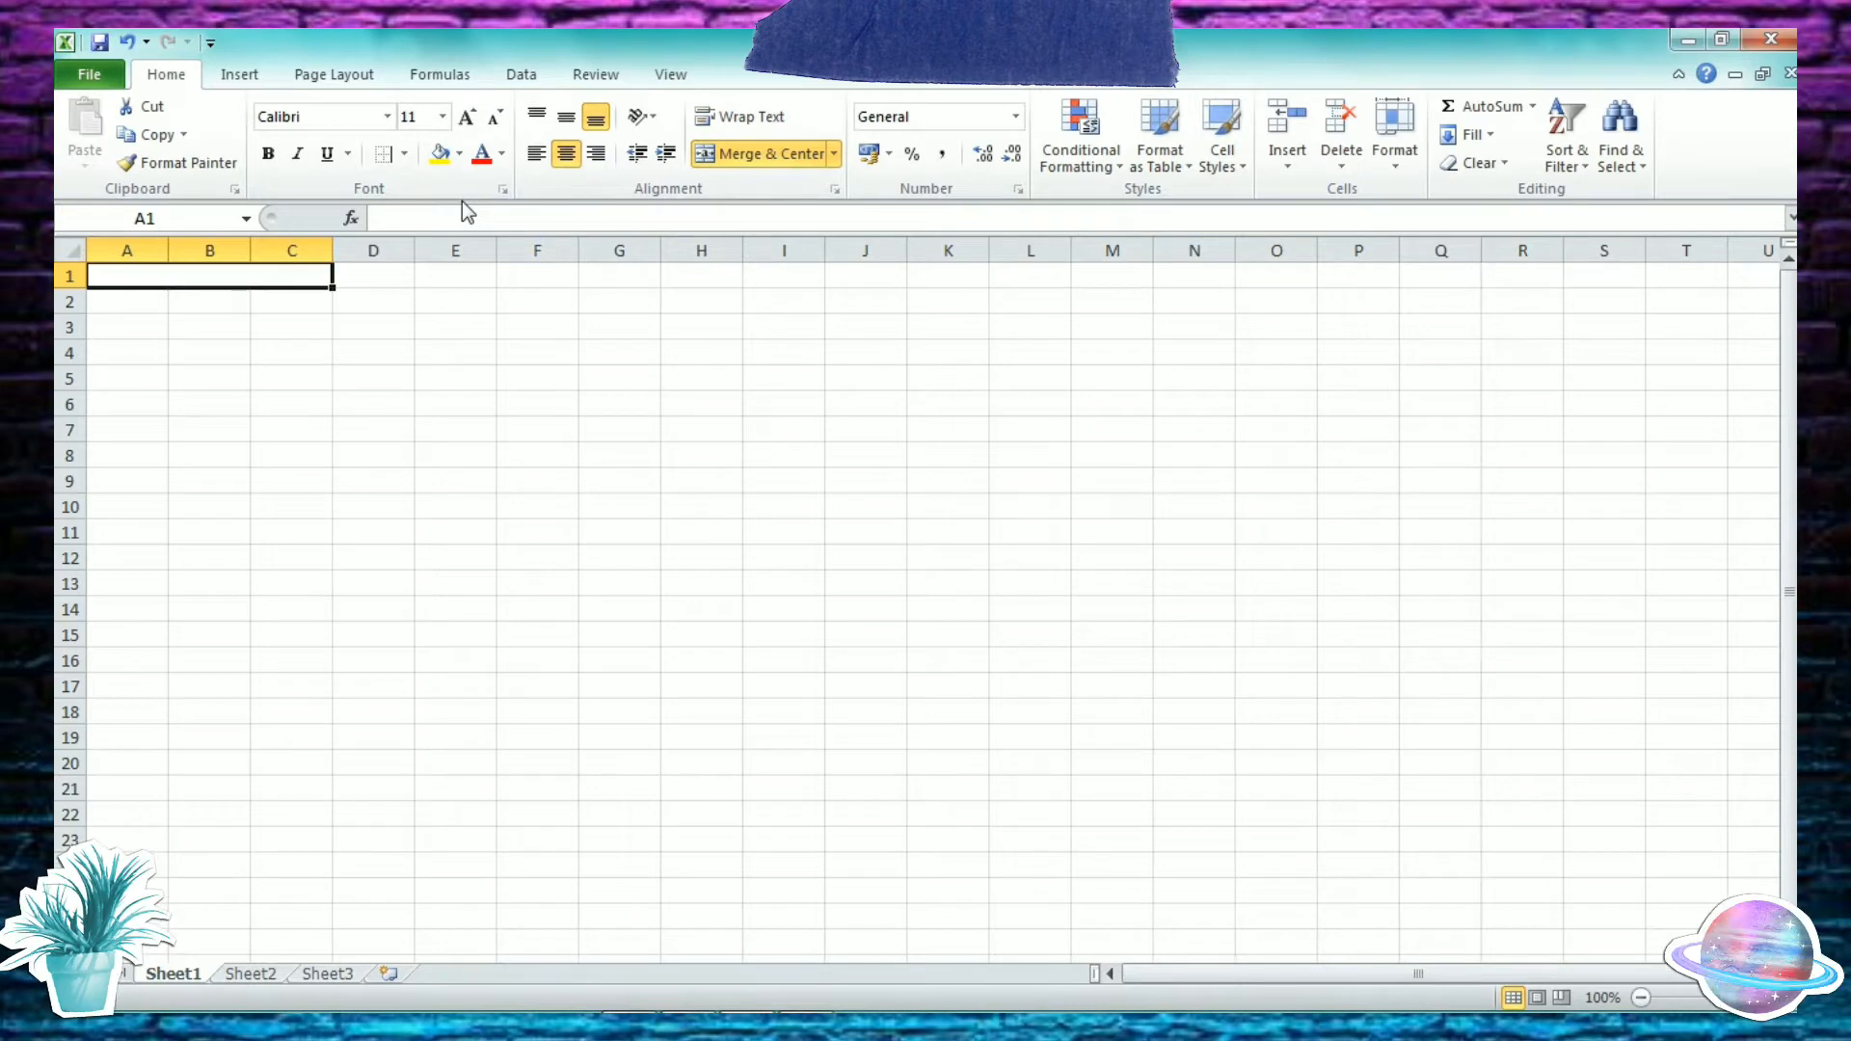
type("P")
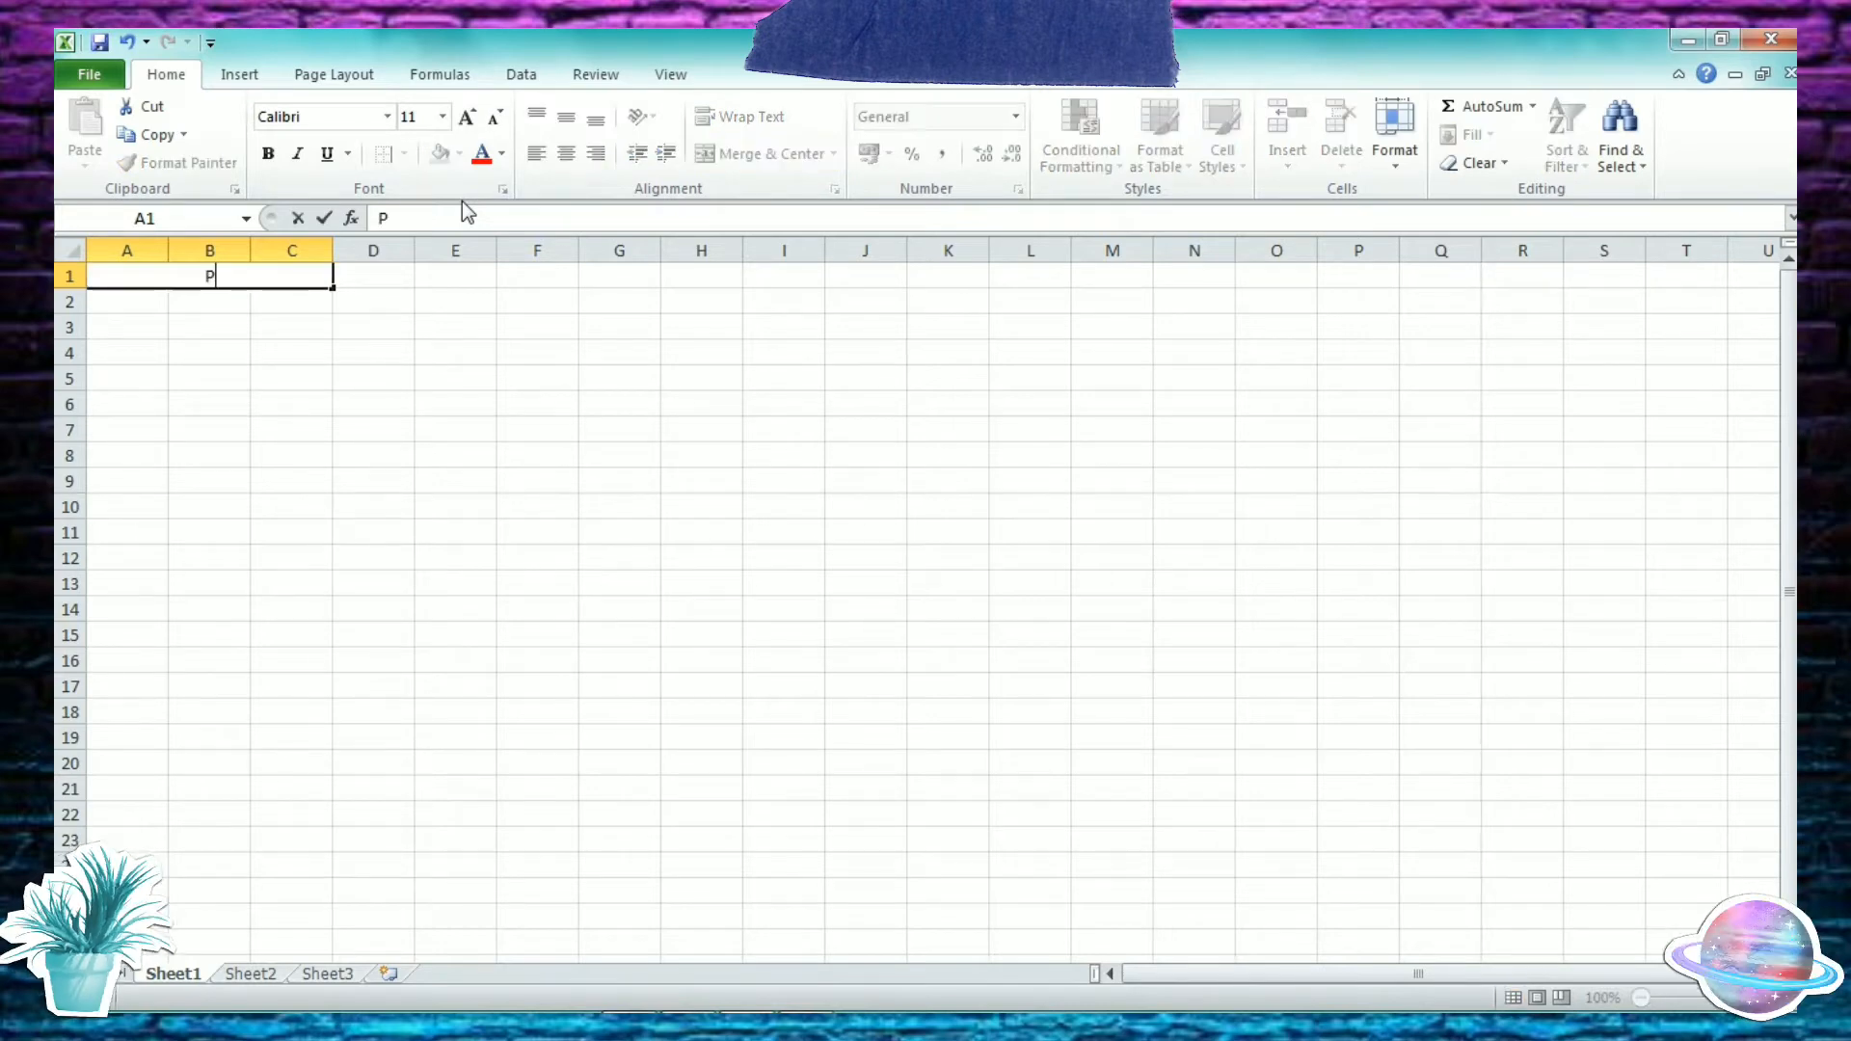
type("rima J")
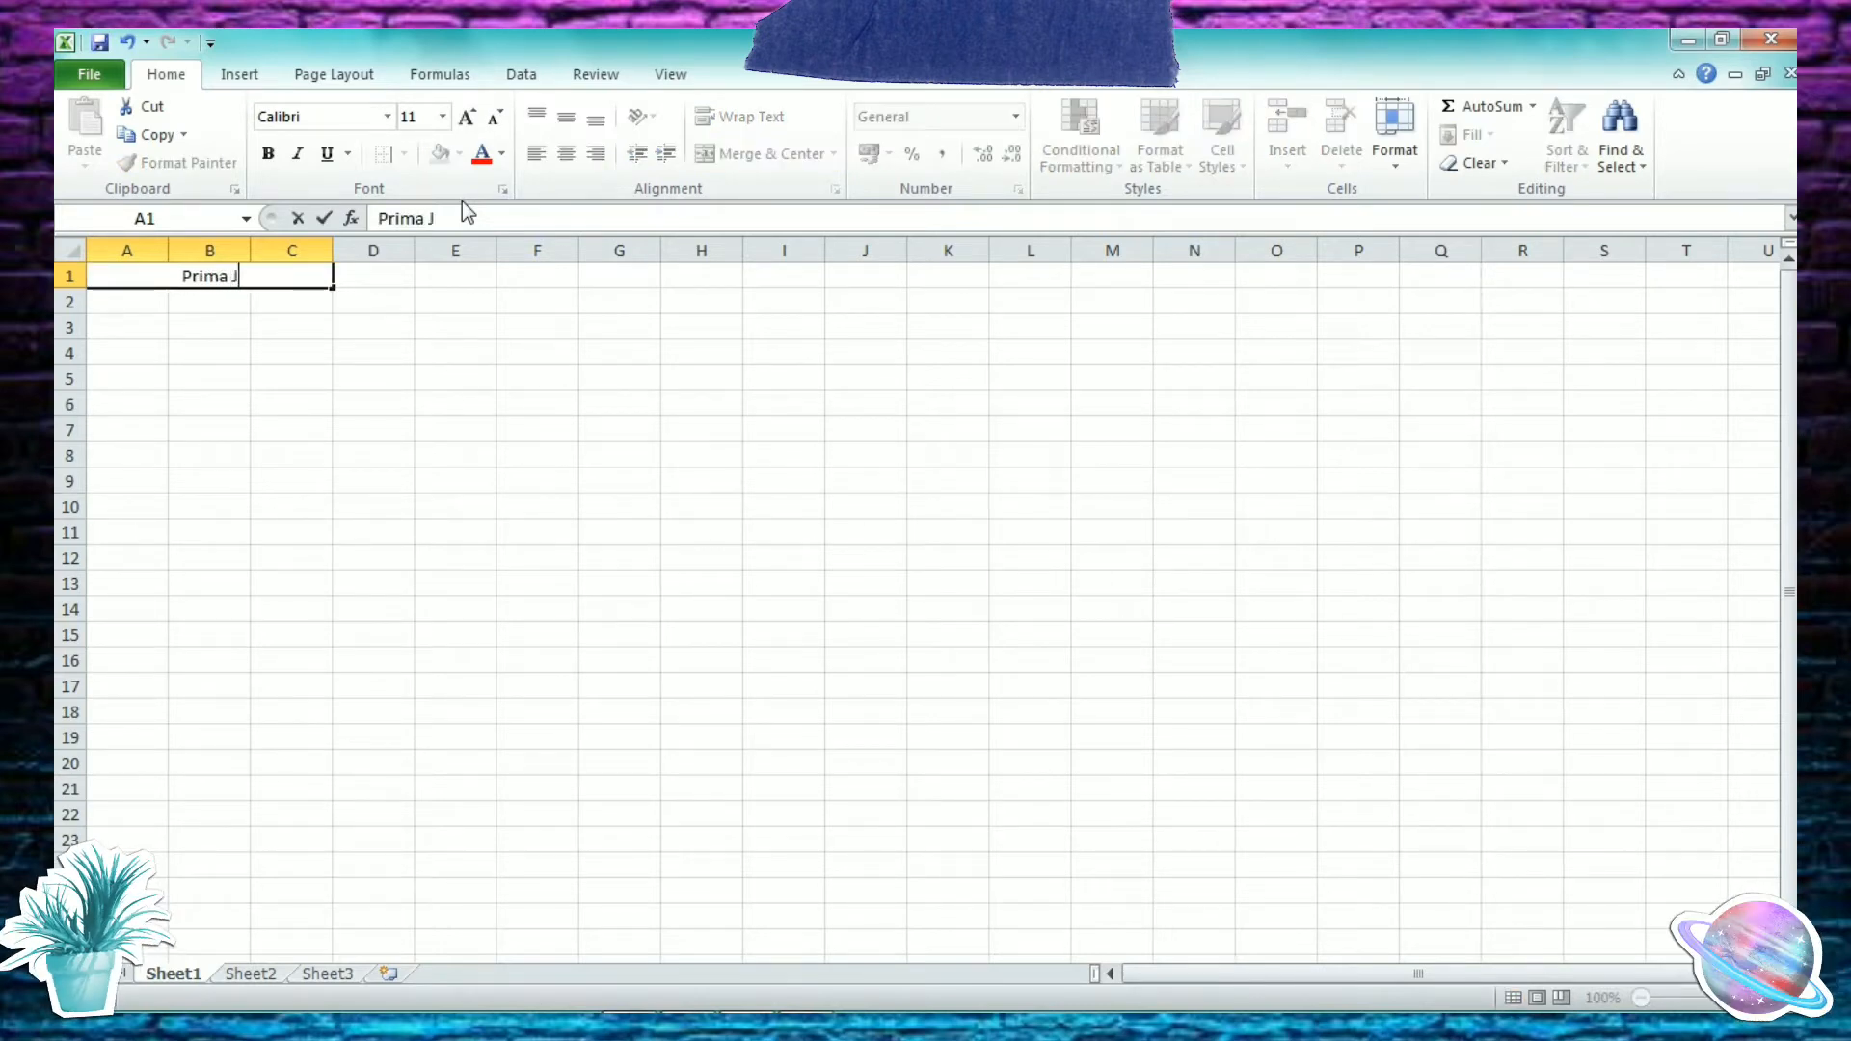
type("aya Abad")
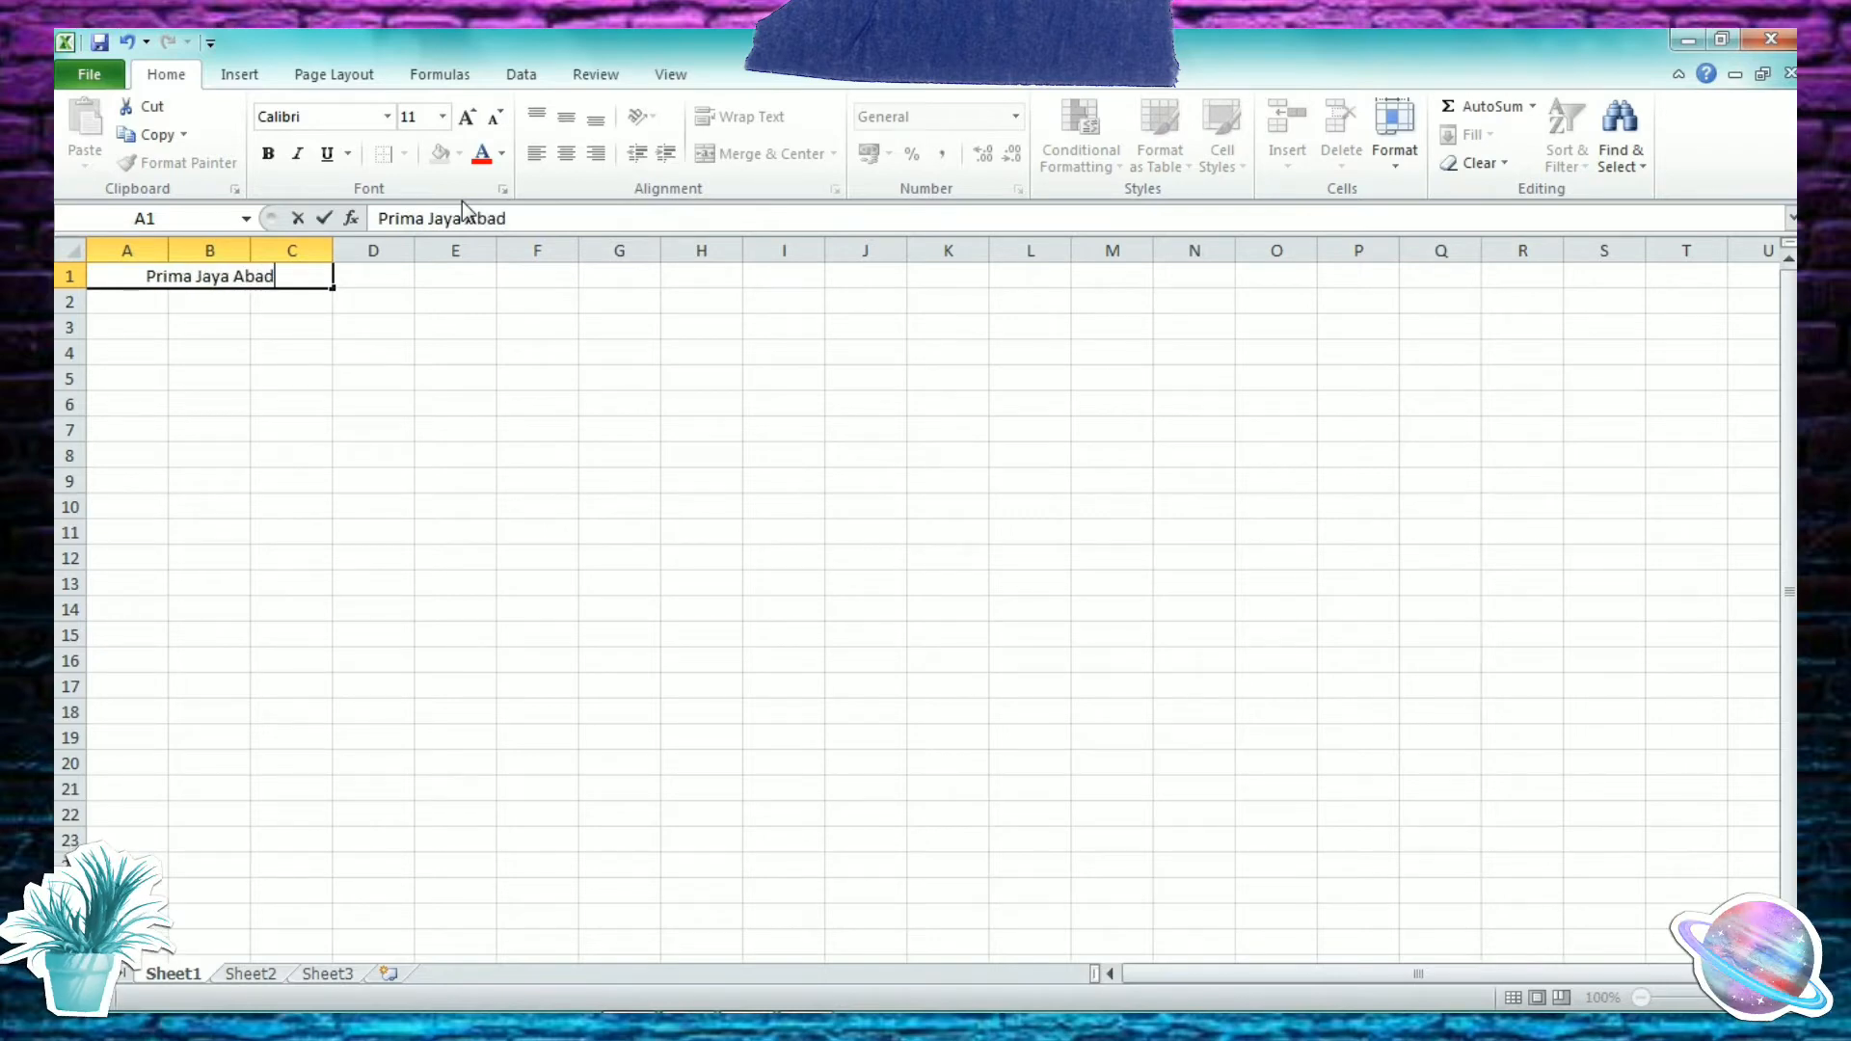
type("i")
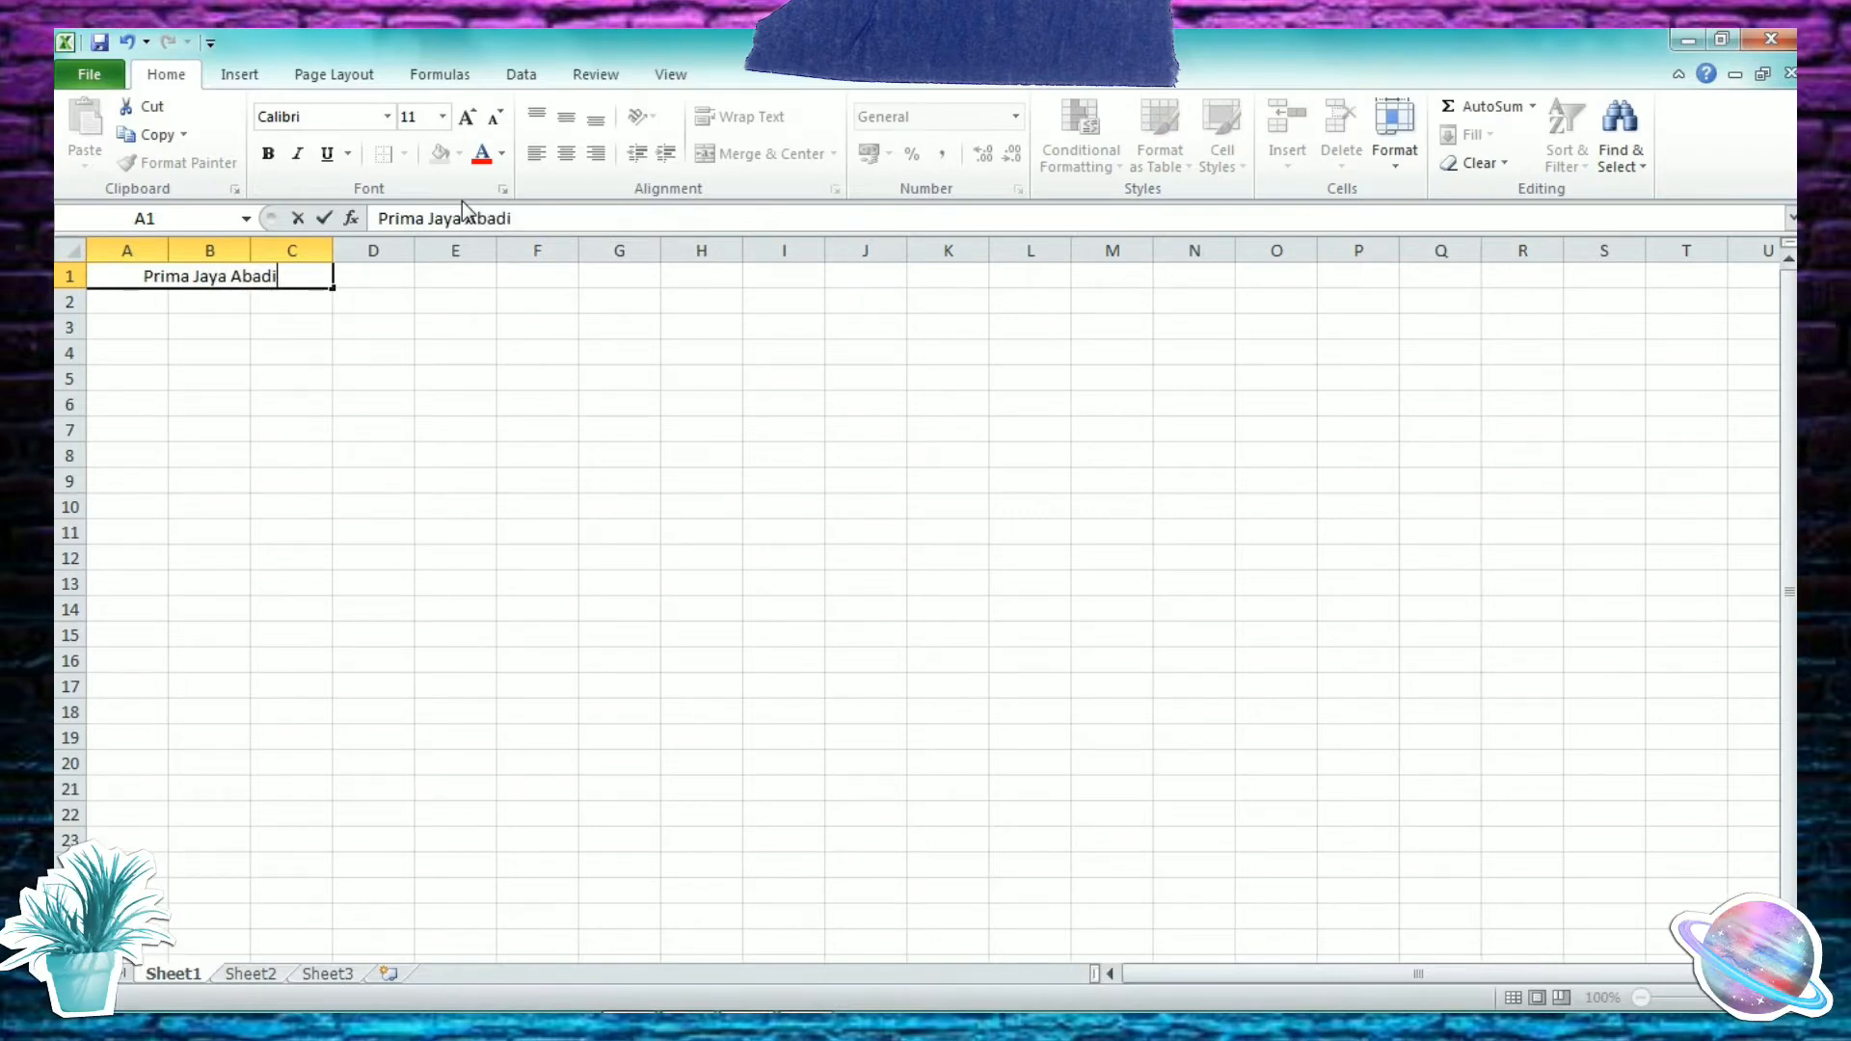
left_click(323, 223)
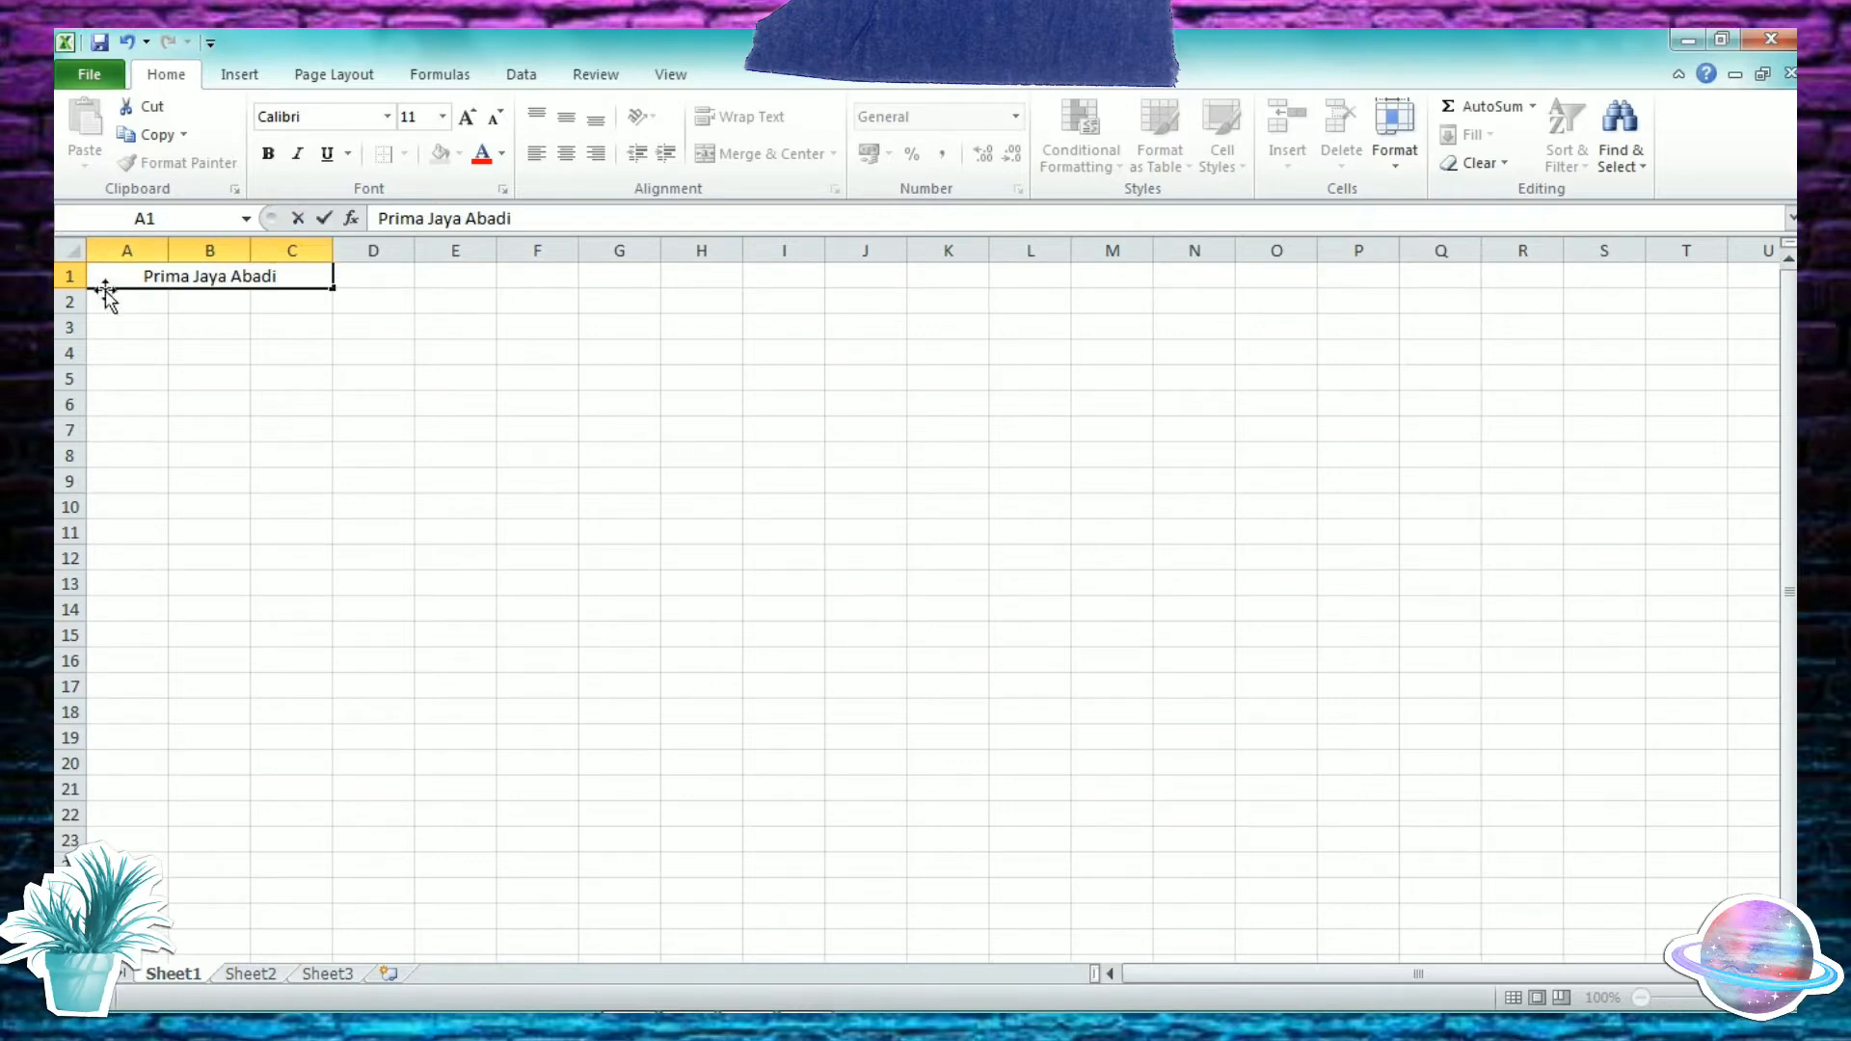
Step: Merge and center cells A2:C2 and enter the report title "Trial Balance"
left_click_drag(130, 302, 253, 301)
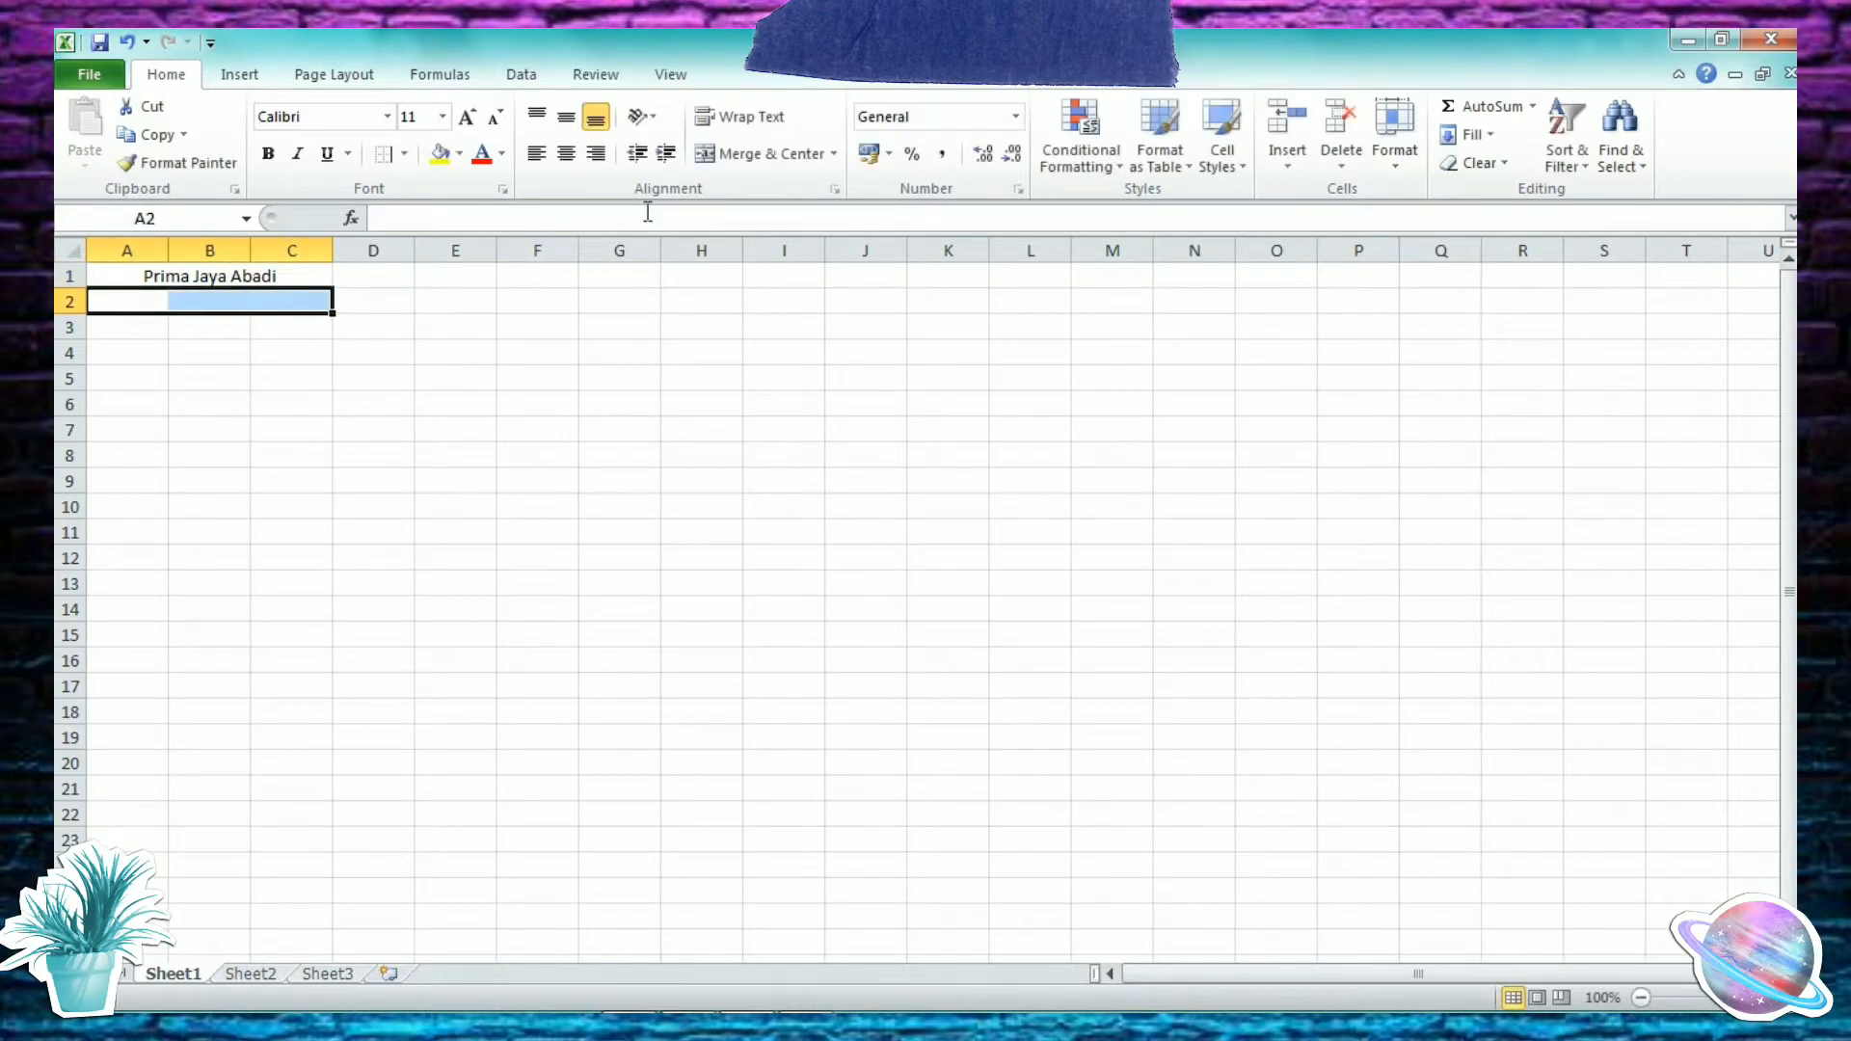
left_click(761, 154)
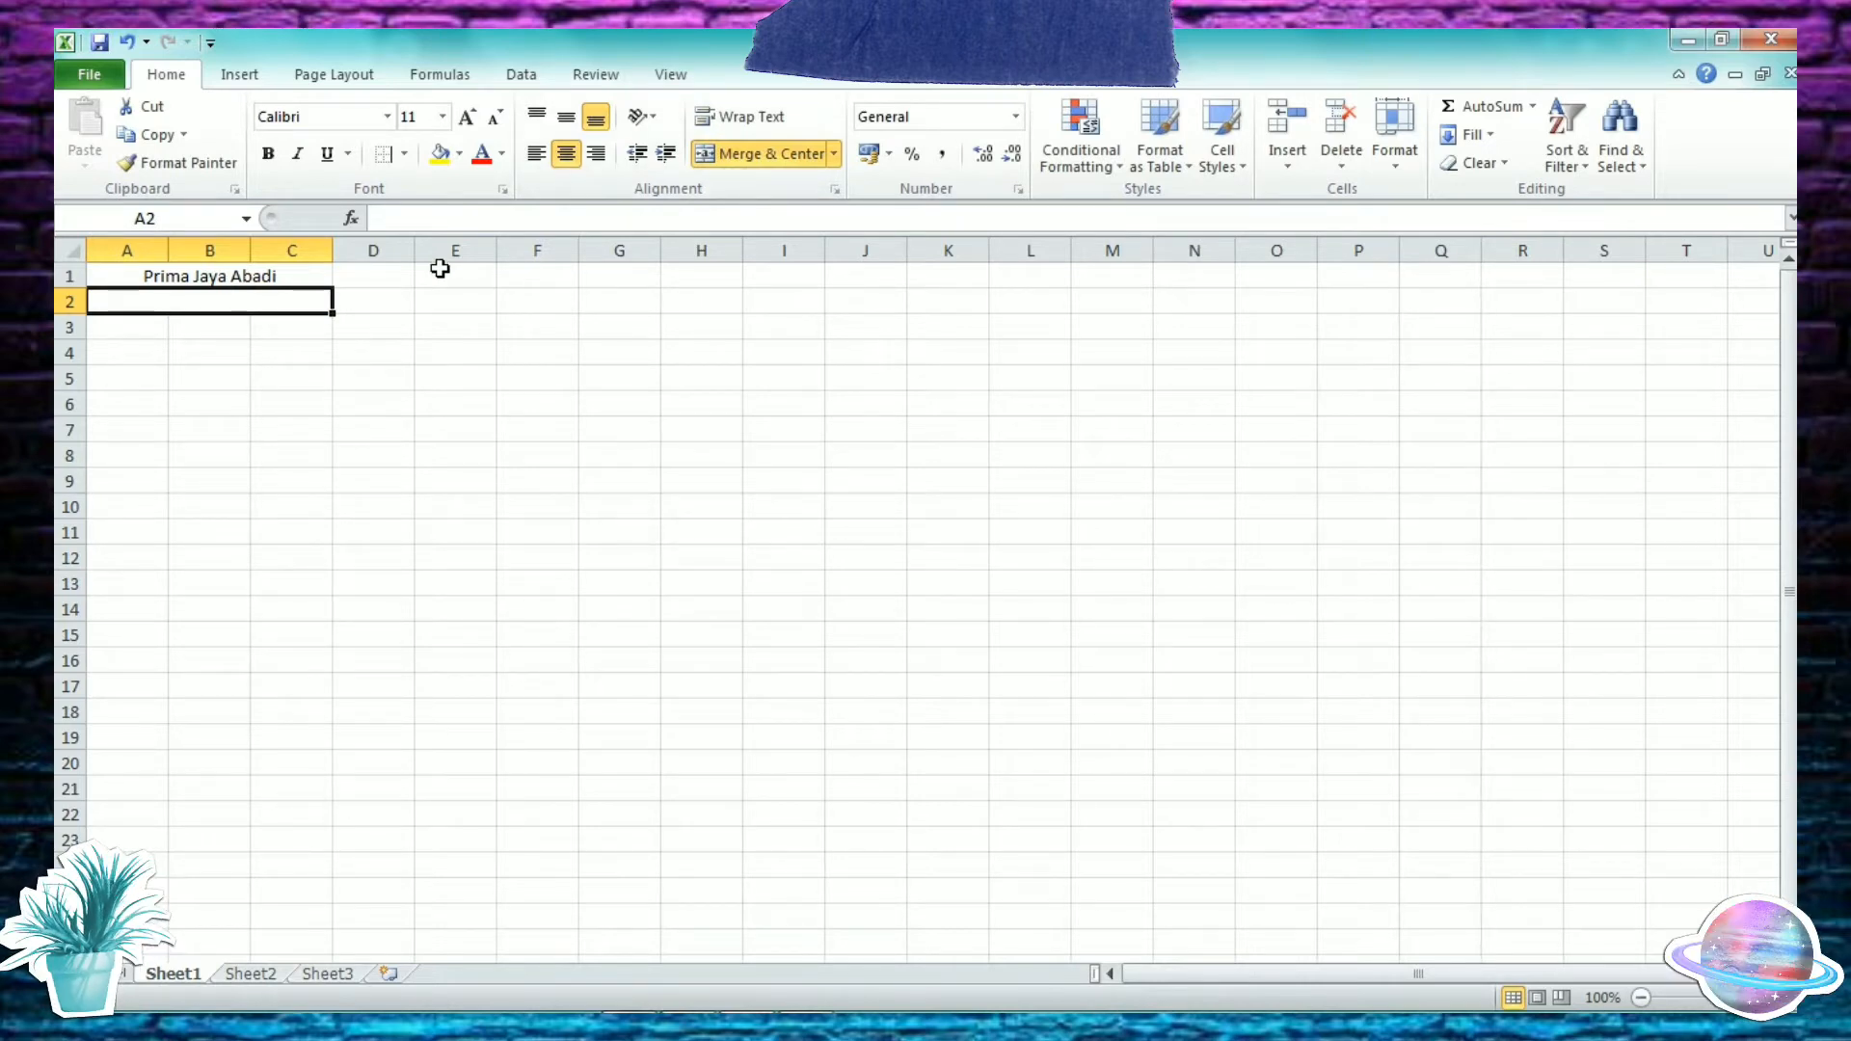
type("Tria")
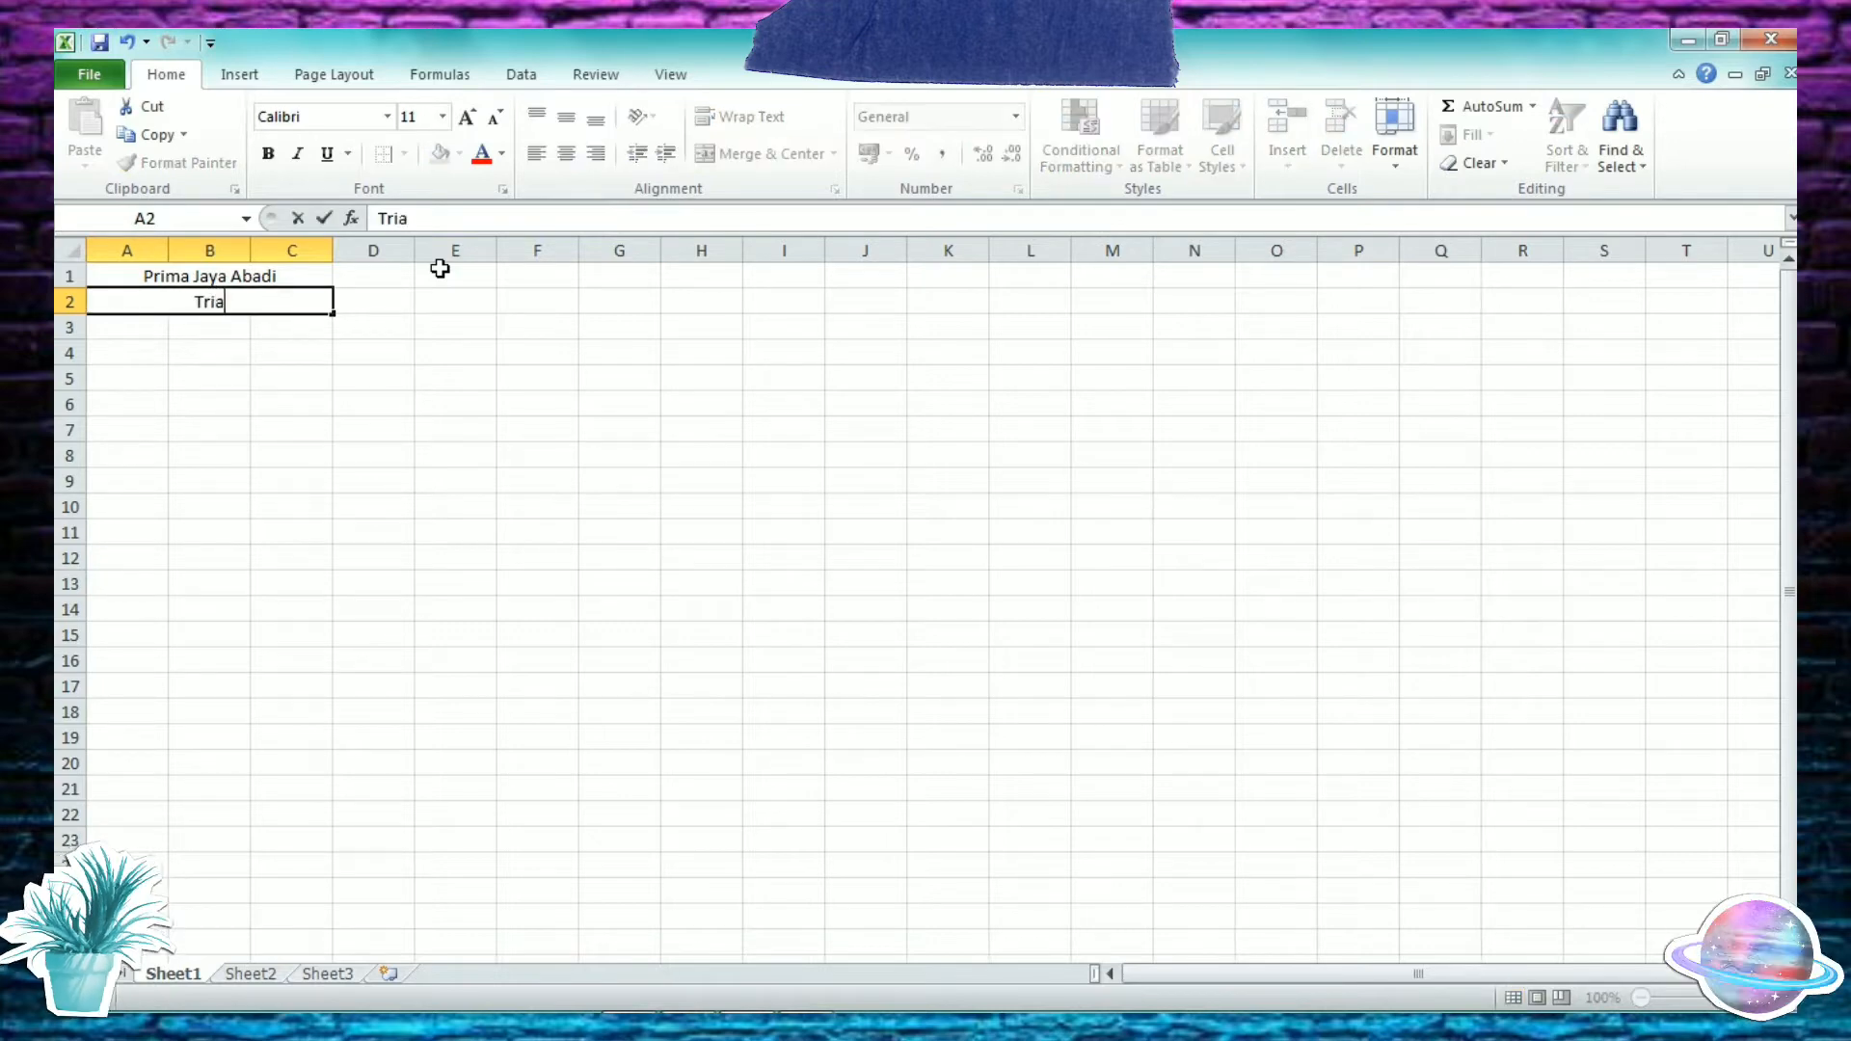
type("l Balance")
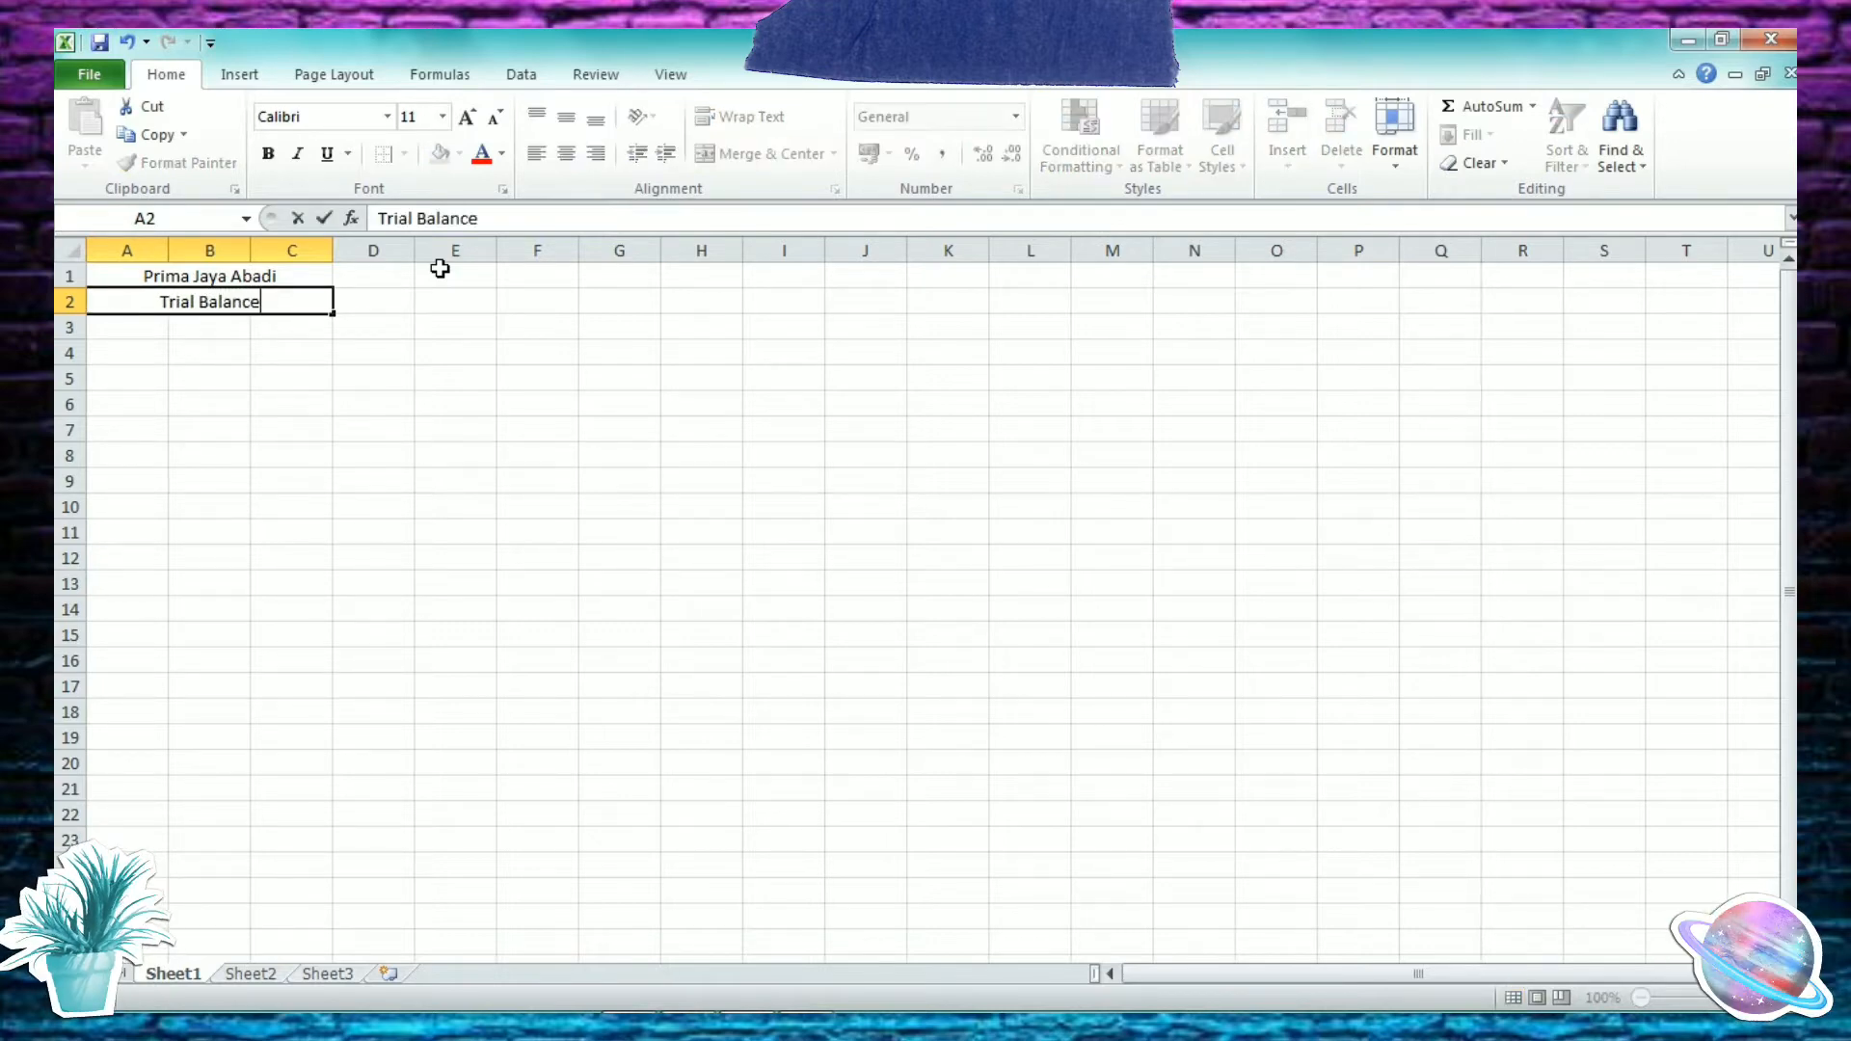
Step: Merge and center cells A3:C3 and enter the period "May 2017"
left_click_drag(130, 326, 250, 329)
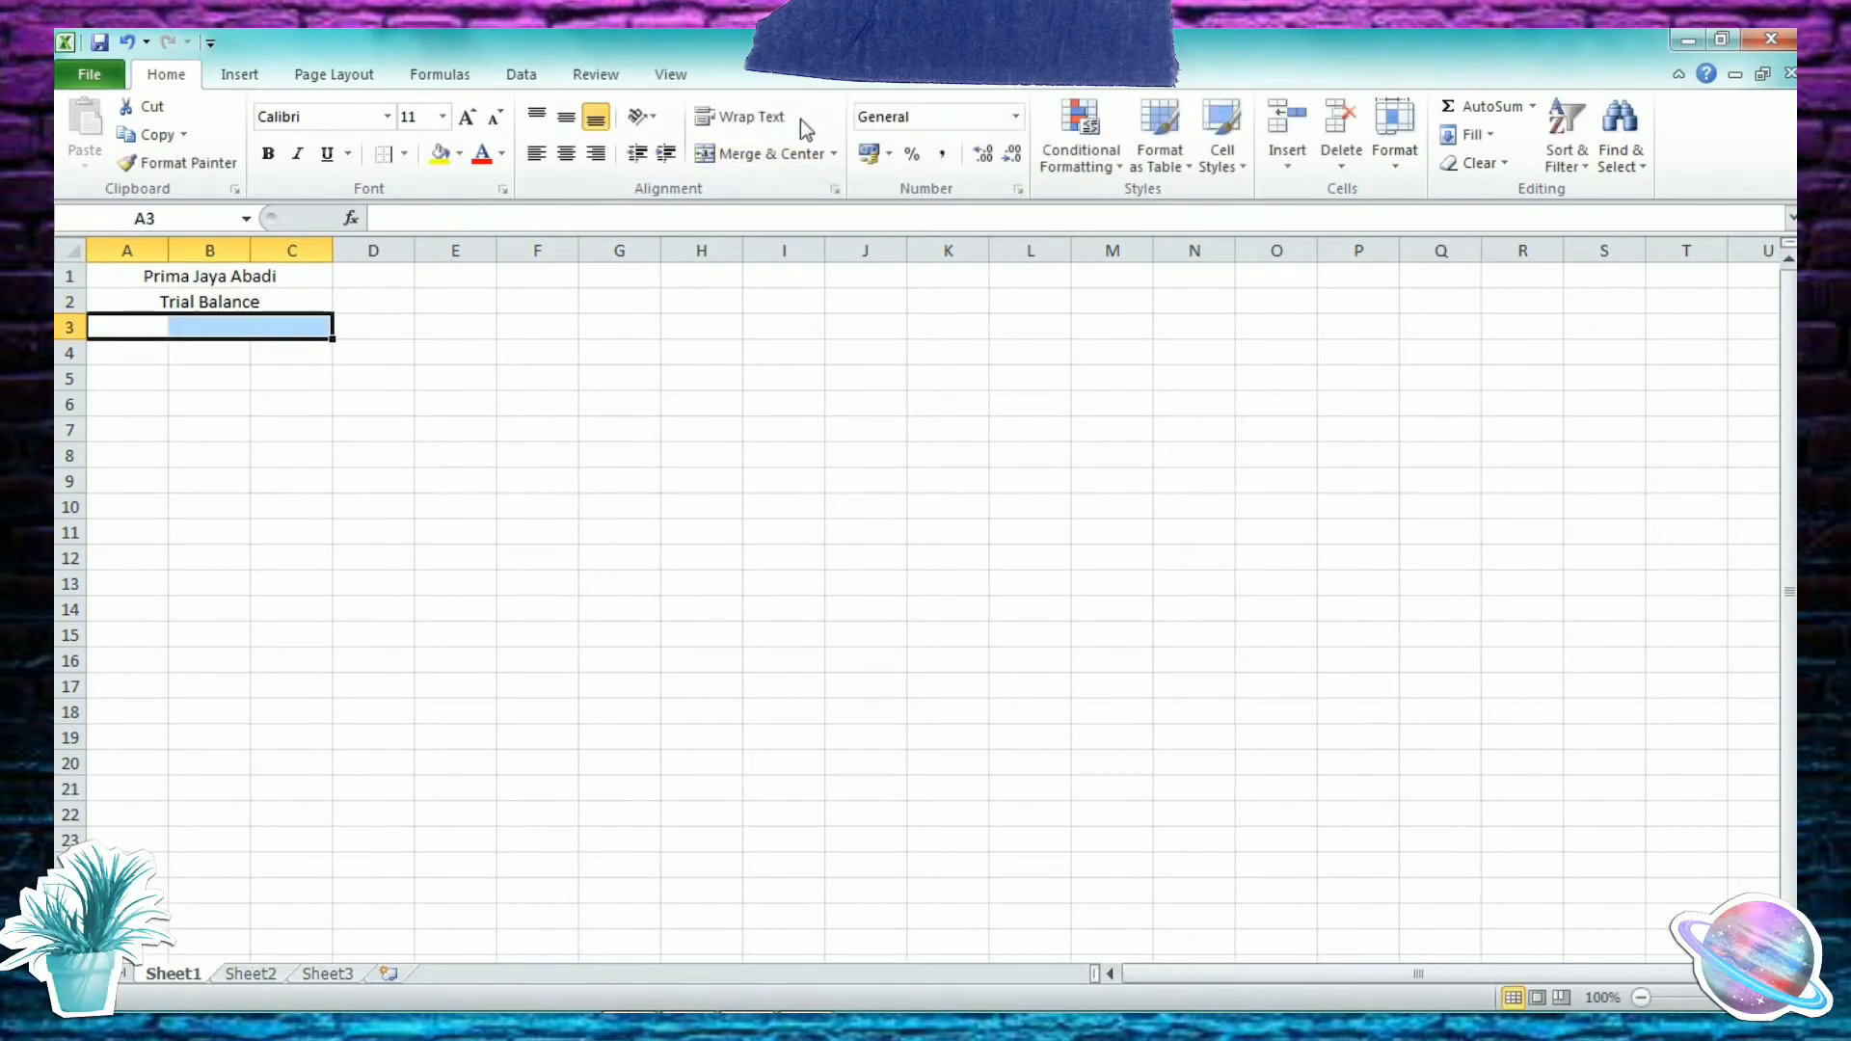
left_click(761, 154)
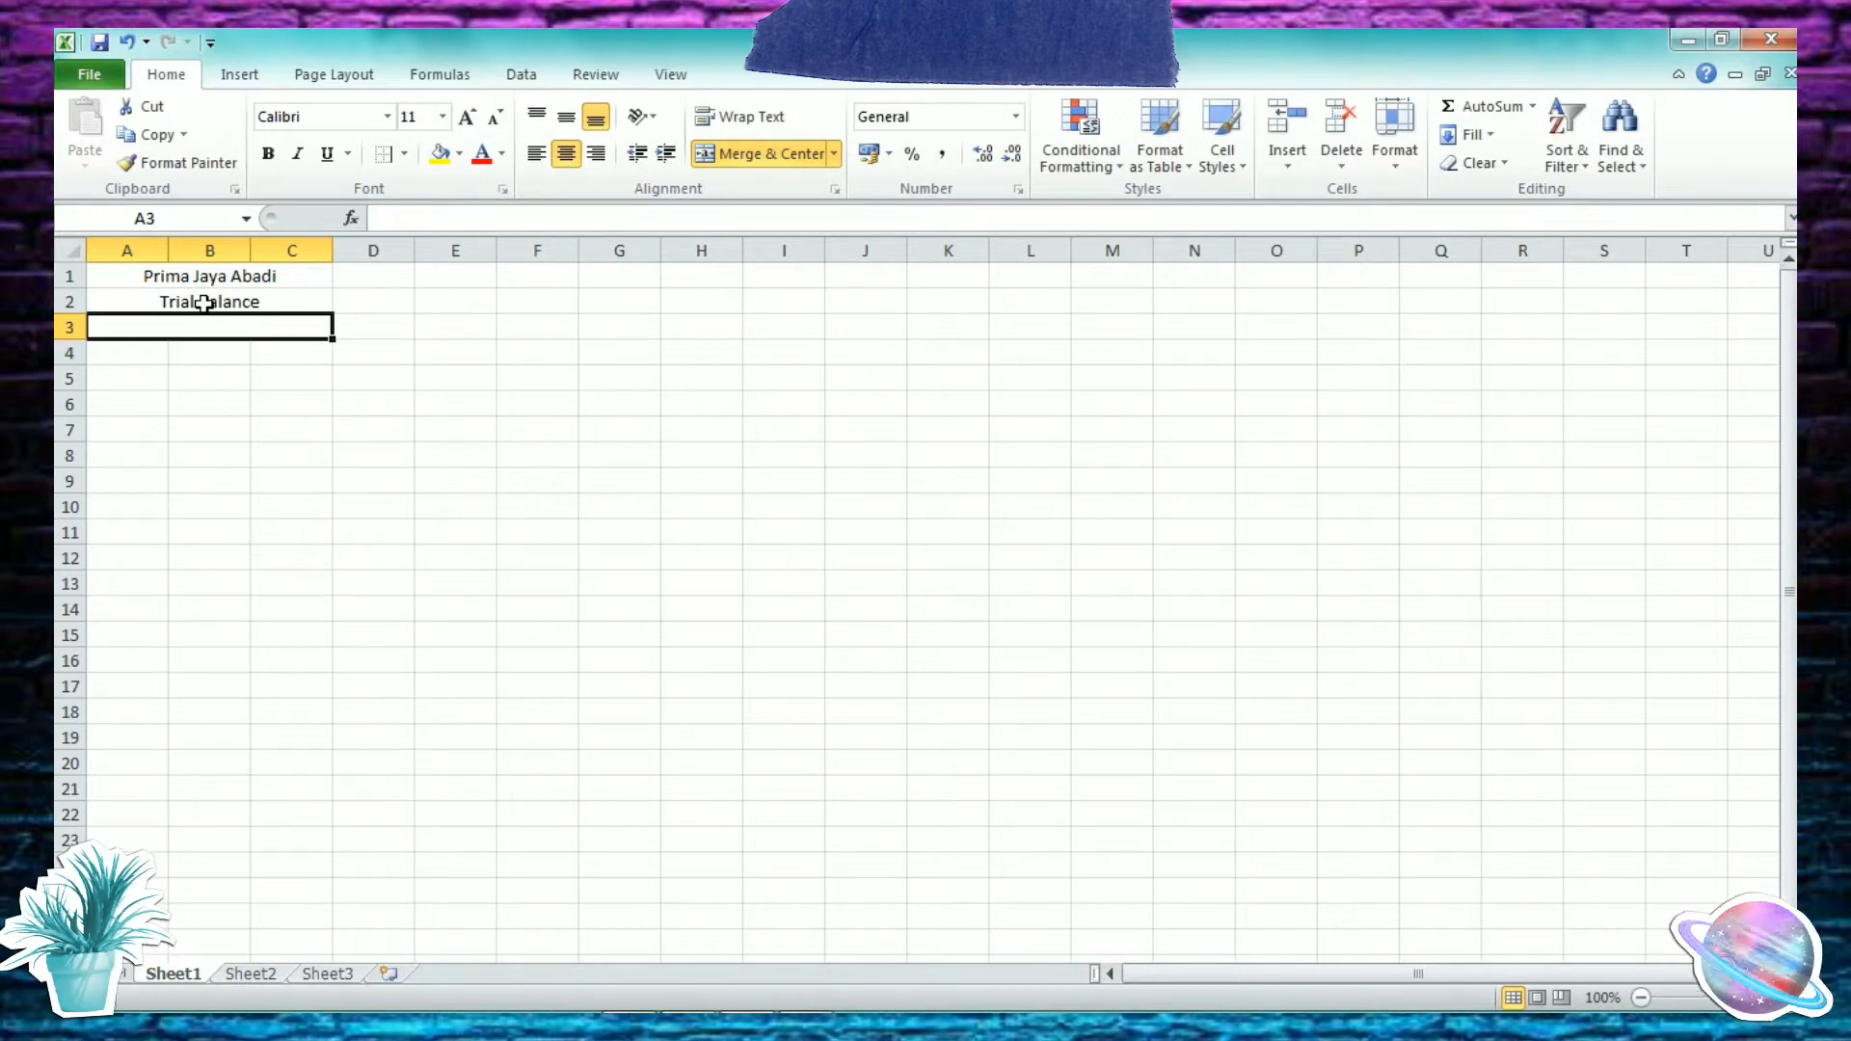
type("May 2")
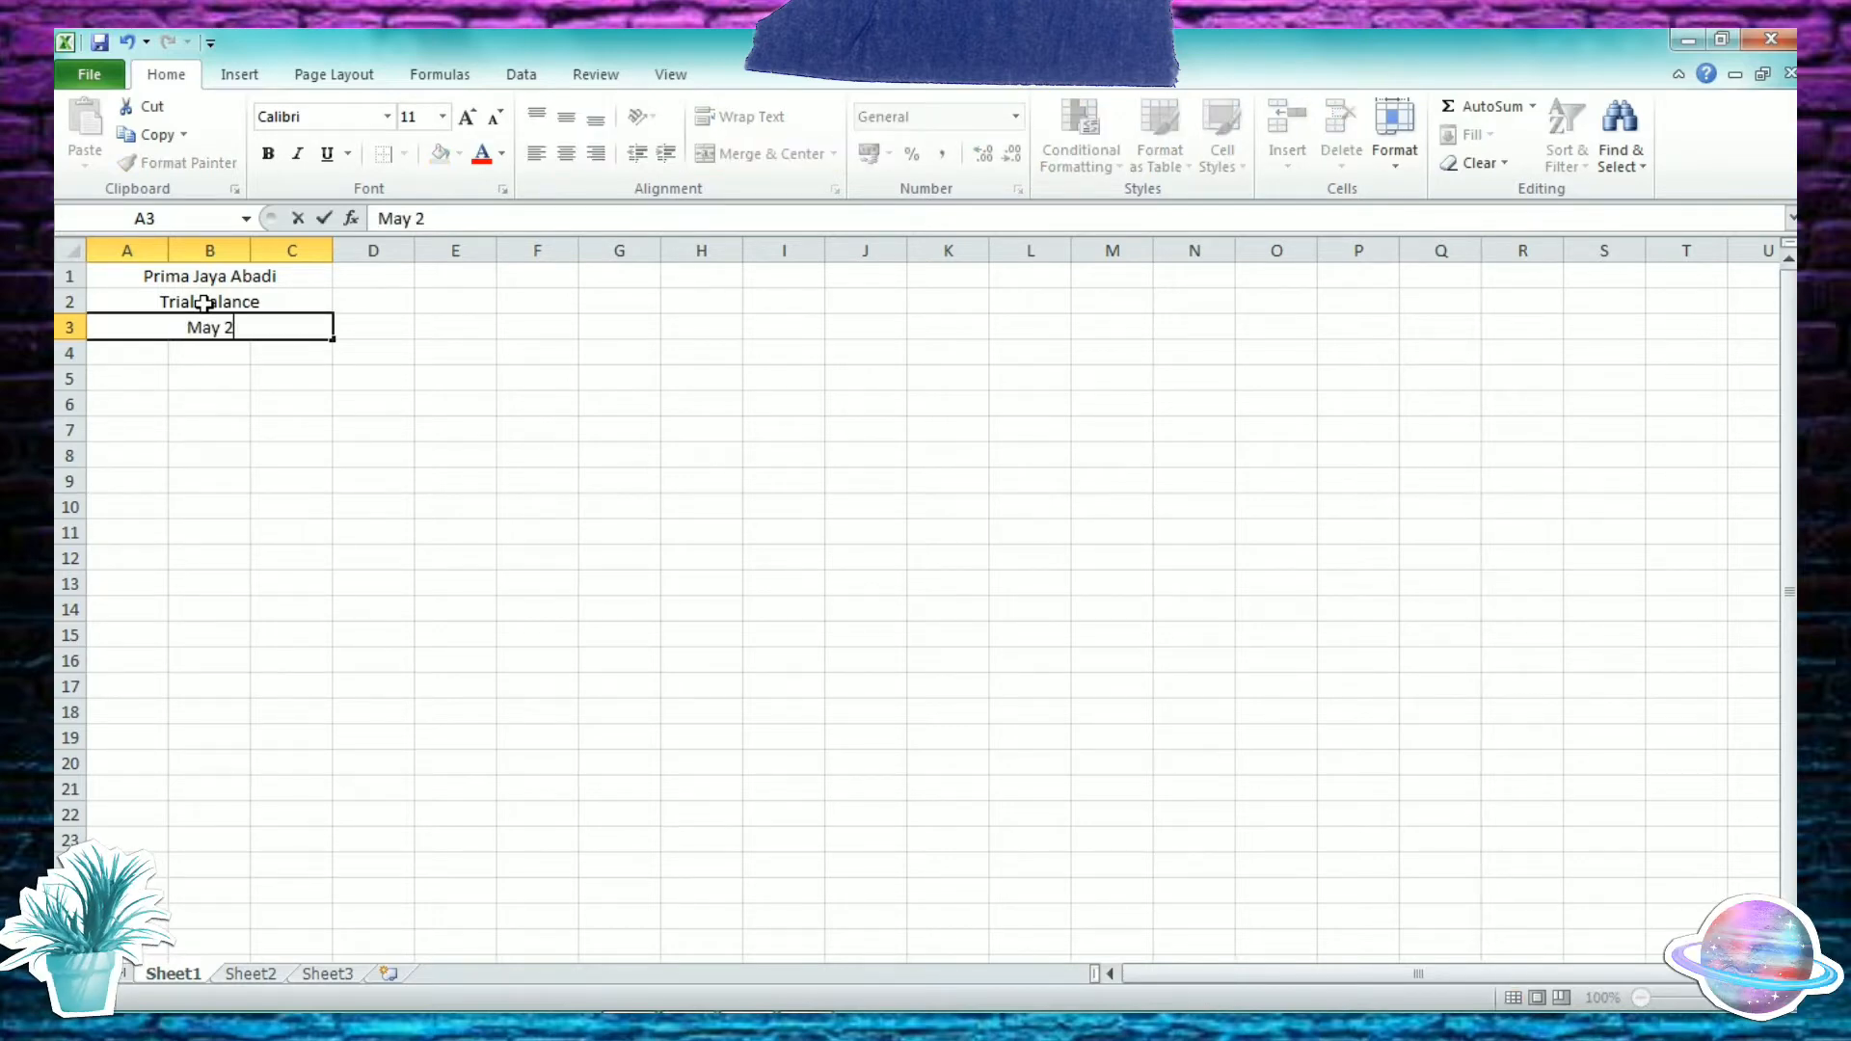
type("017")
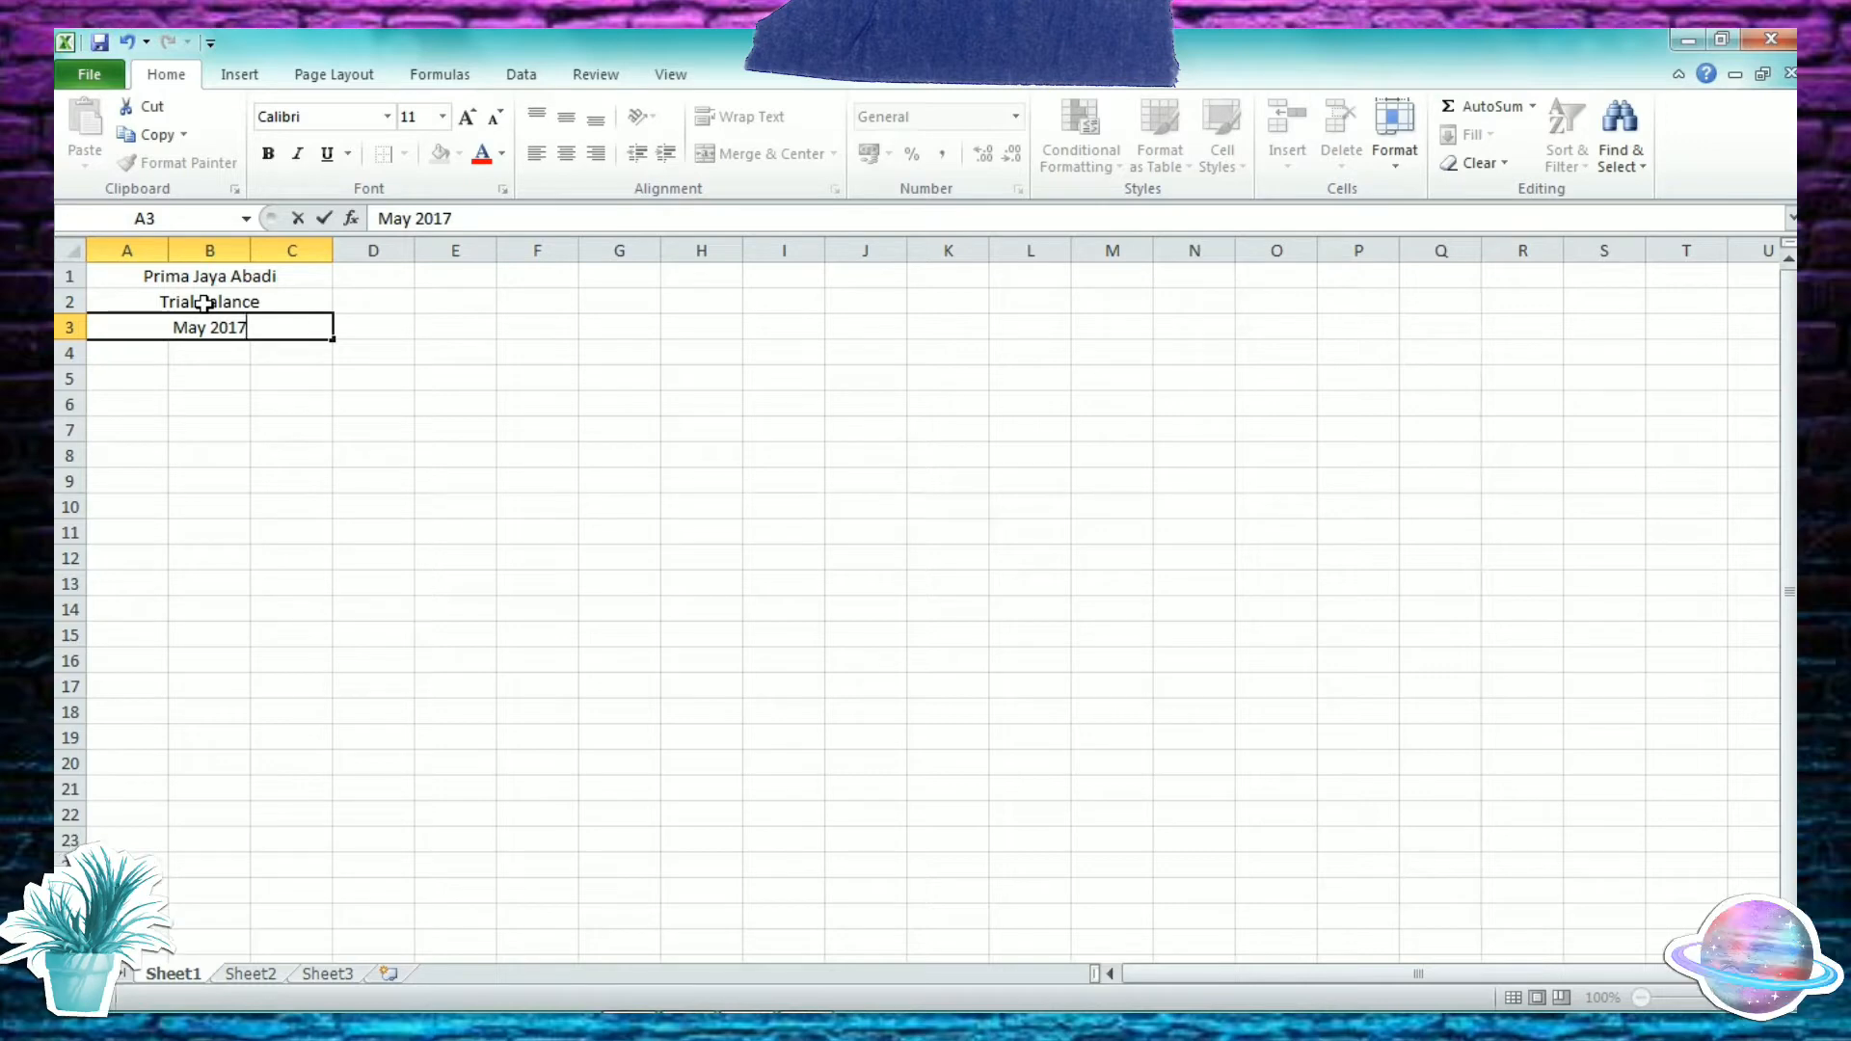
Step: Enter the column heading "Account Name" in cell A5
left_click(145, 379)
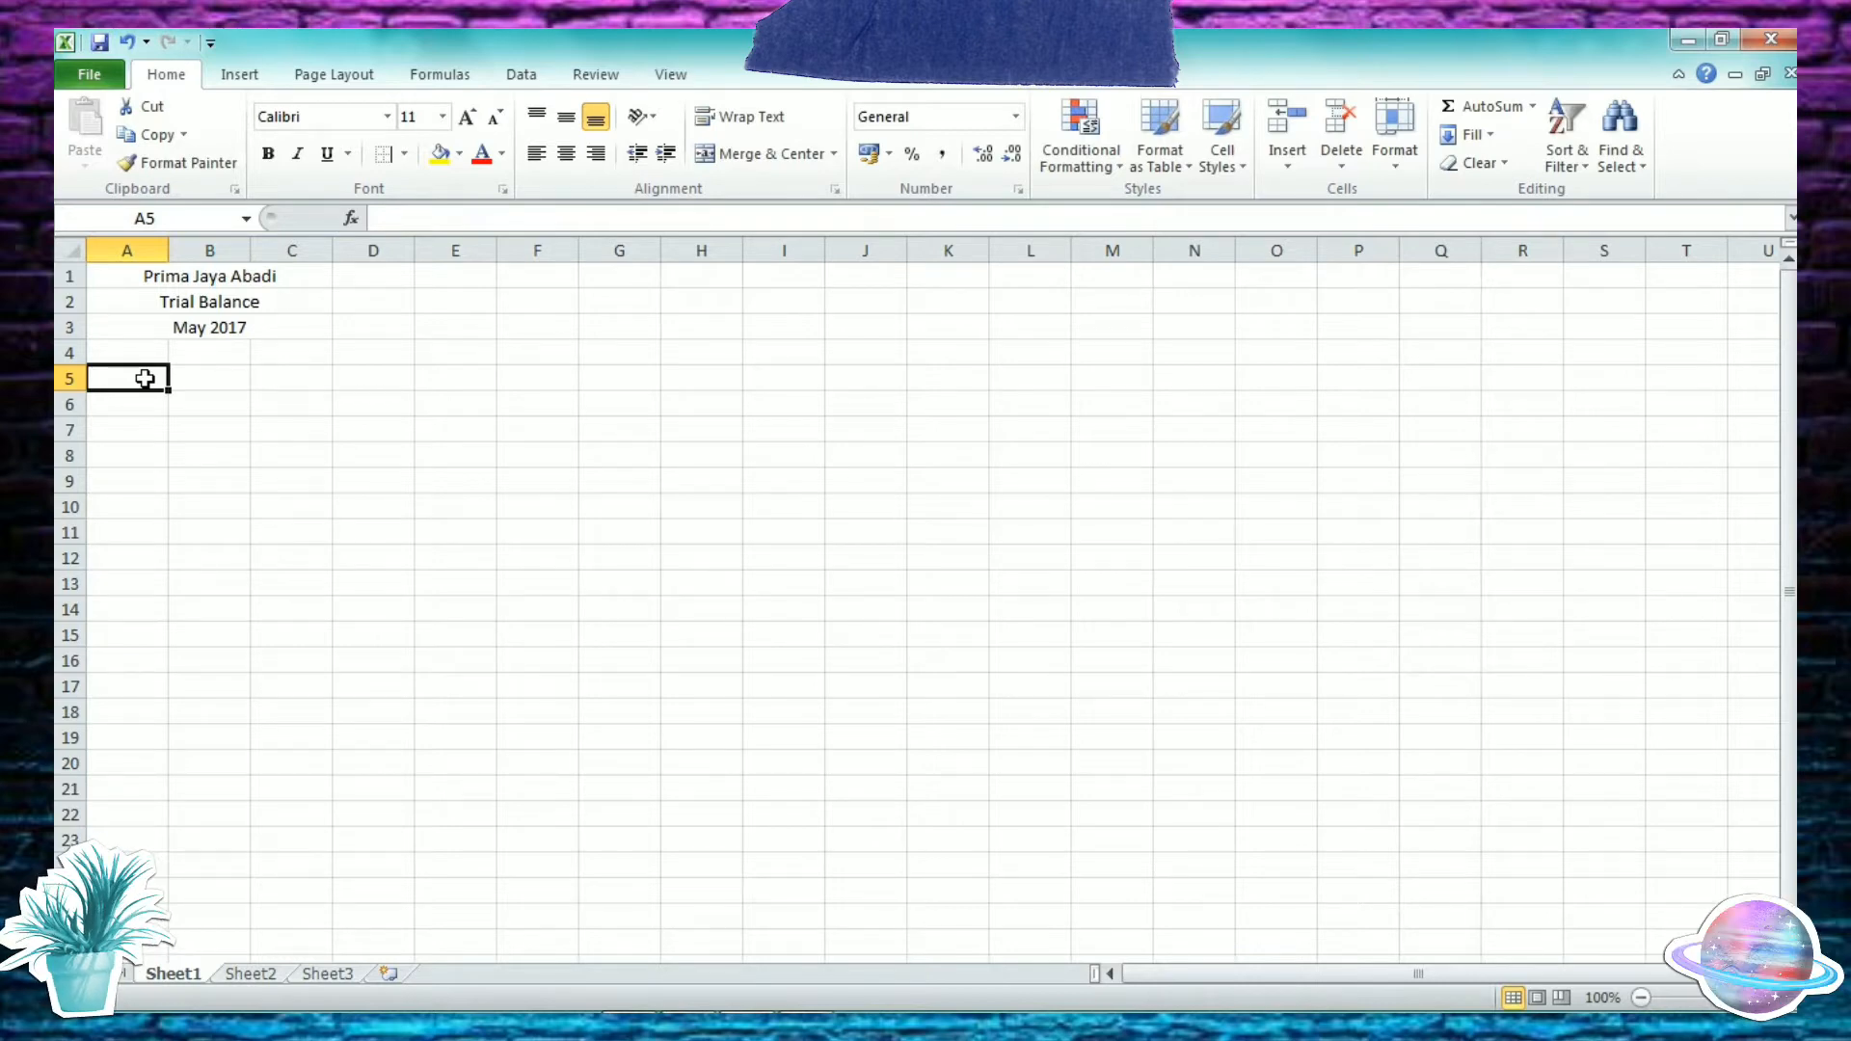
type("A")
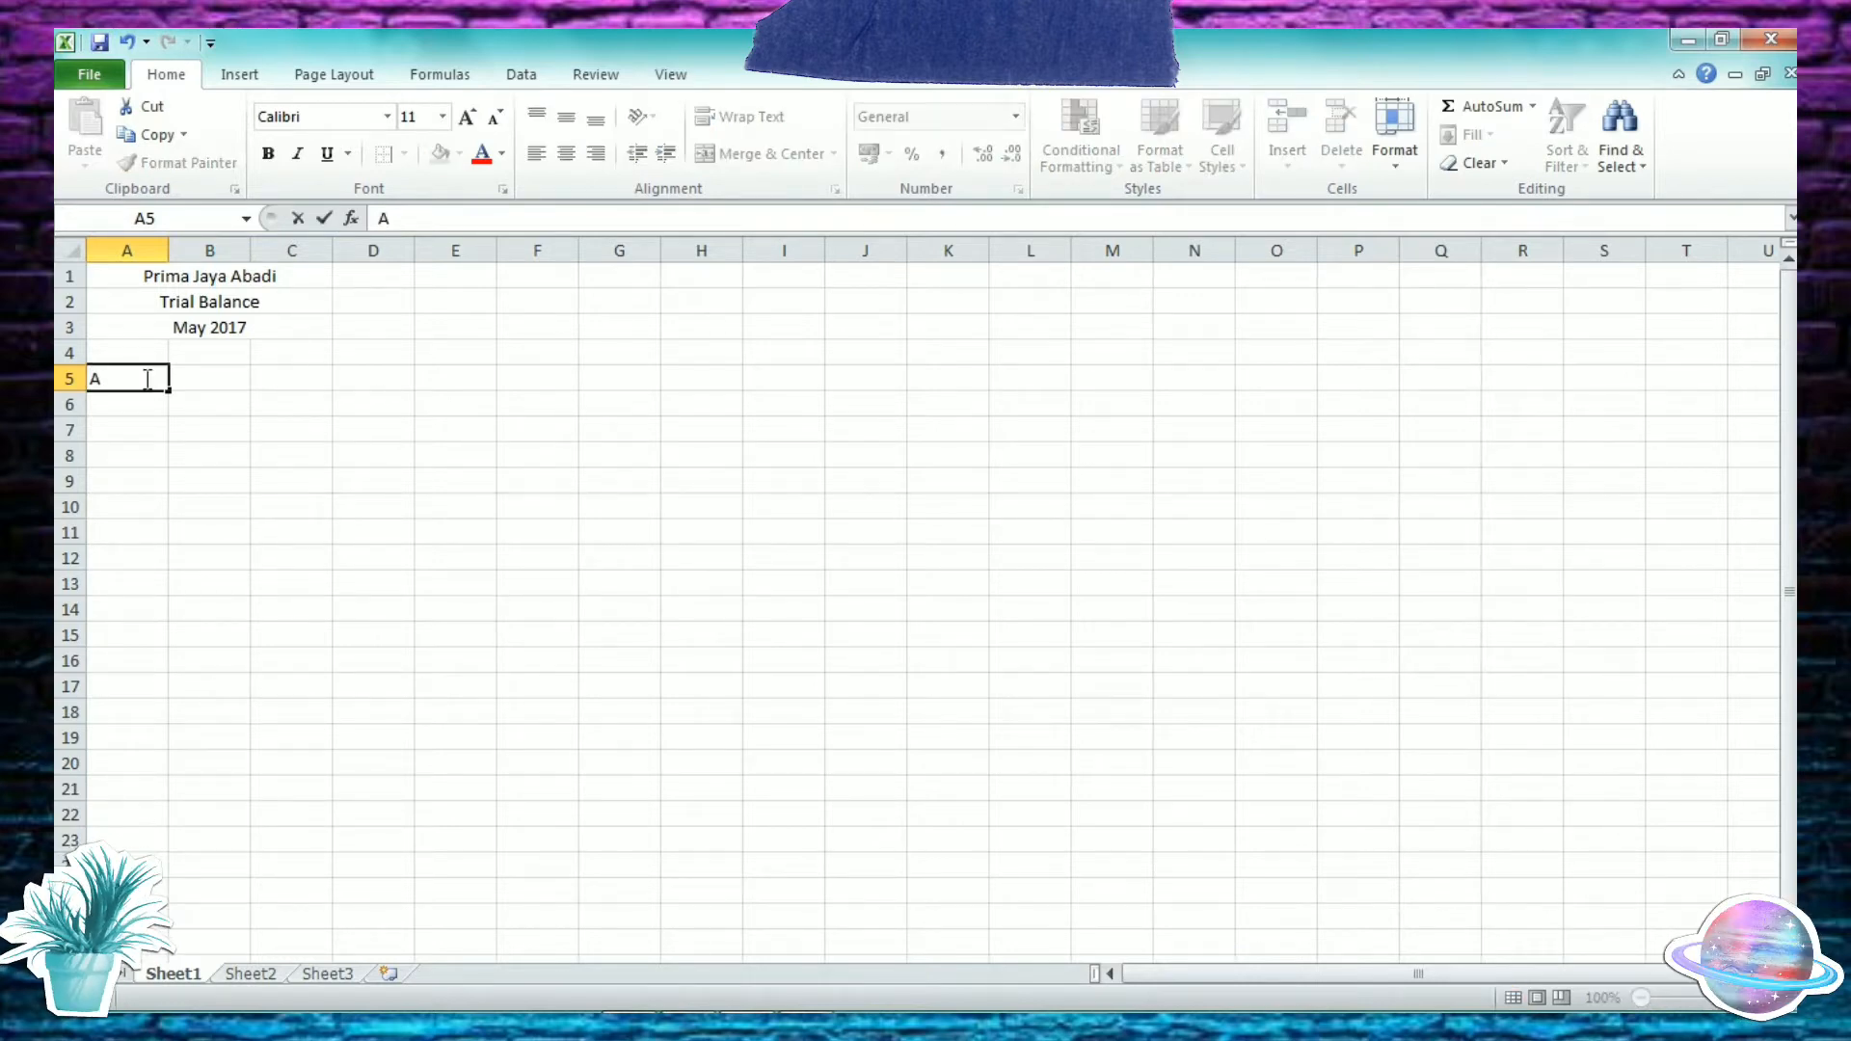
type("ccount")
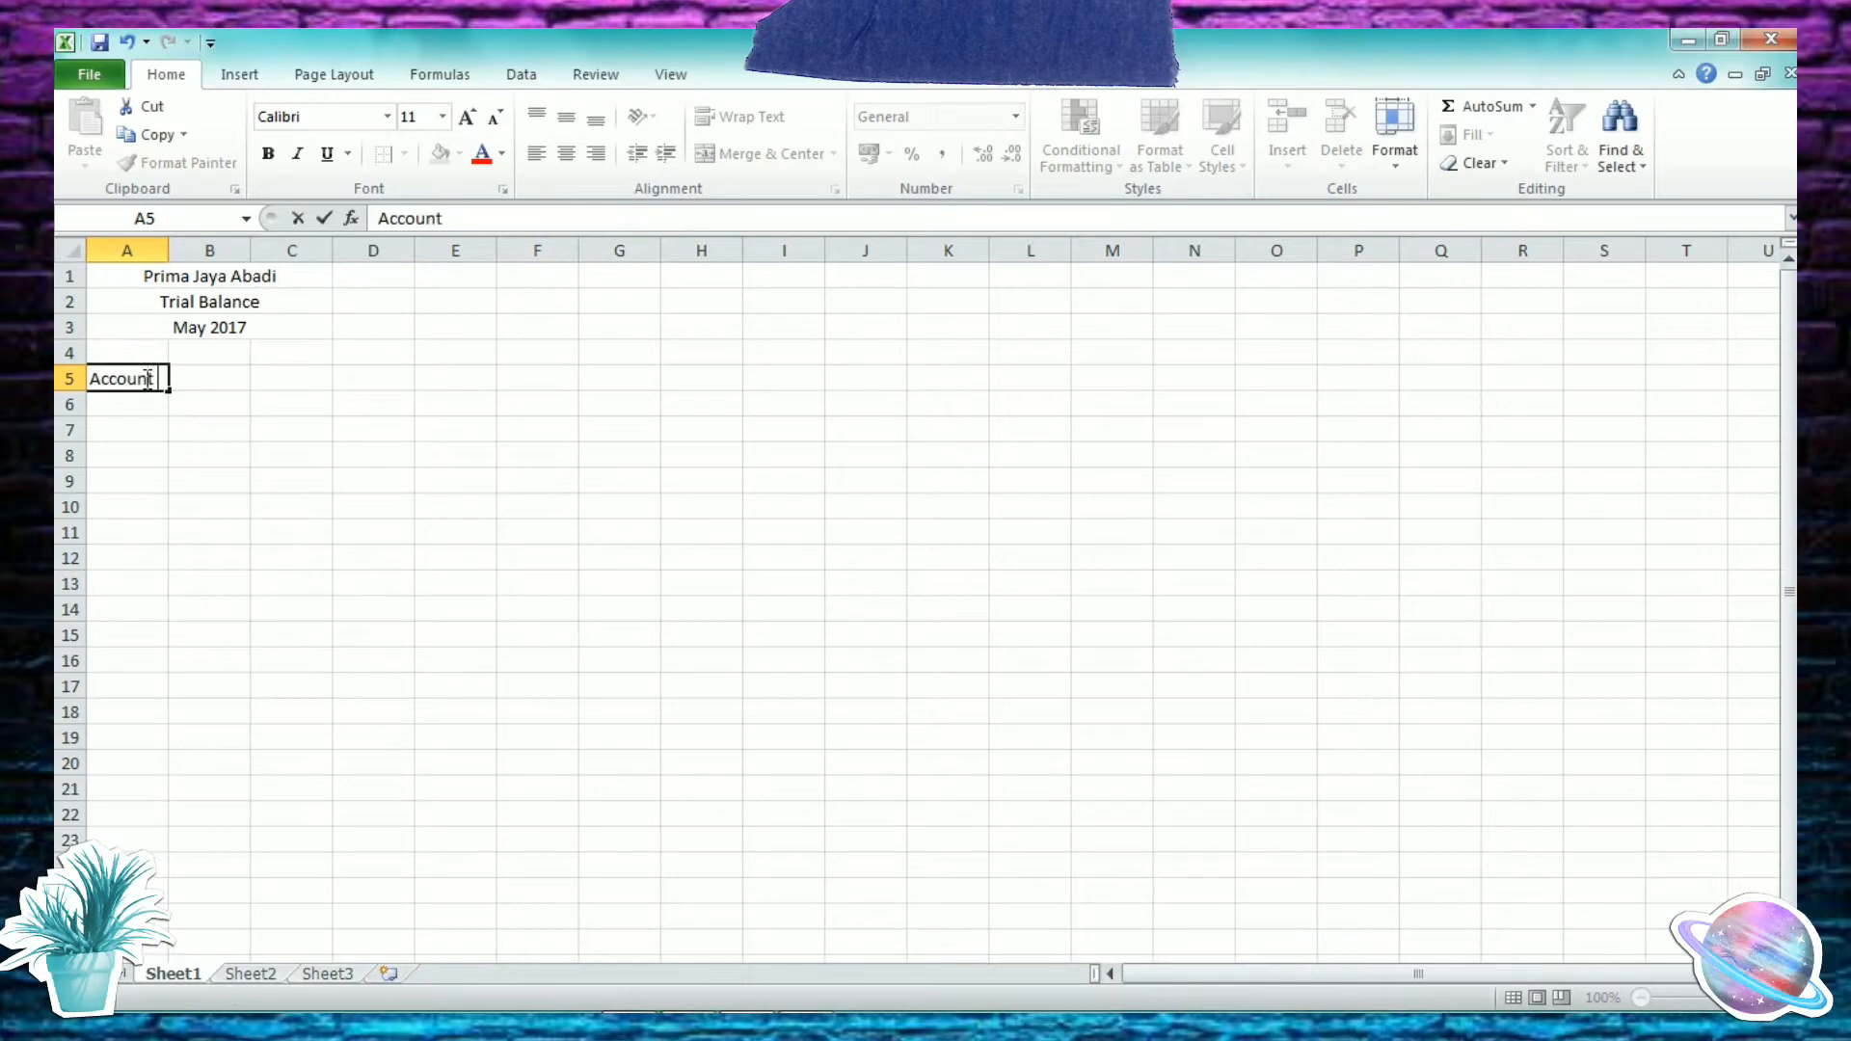
type(" Name")
key("BackSpace")
key("BackSpace")
key("BackSpace")
type("a")
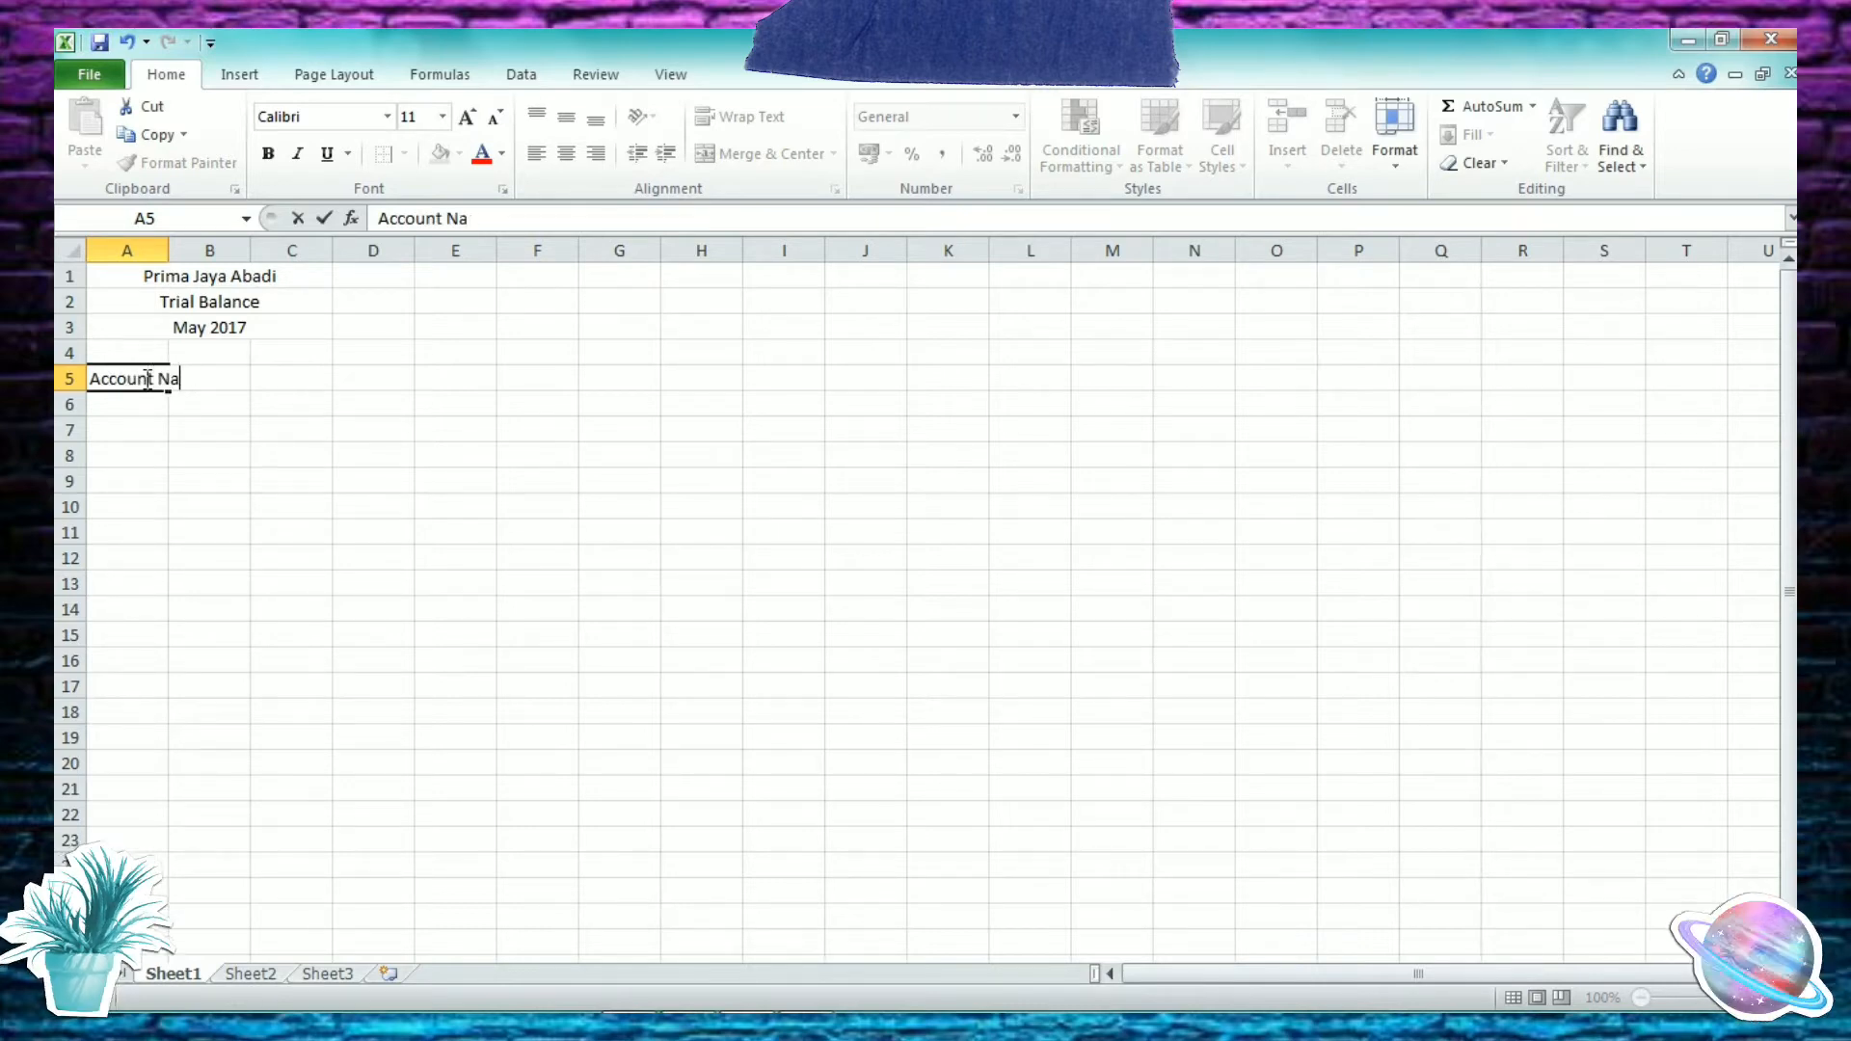
type("me")
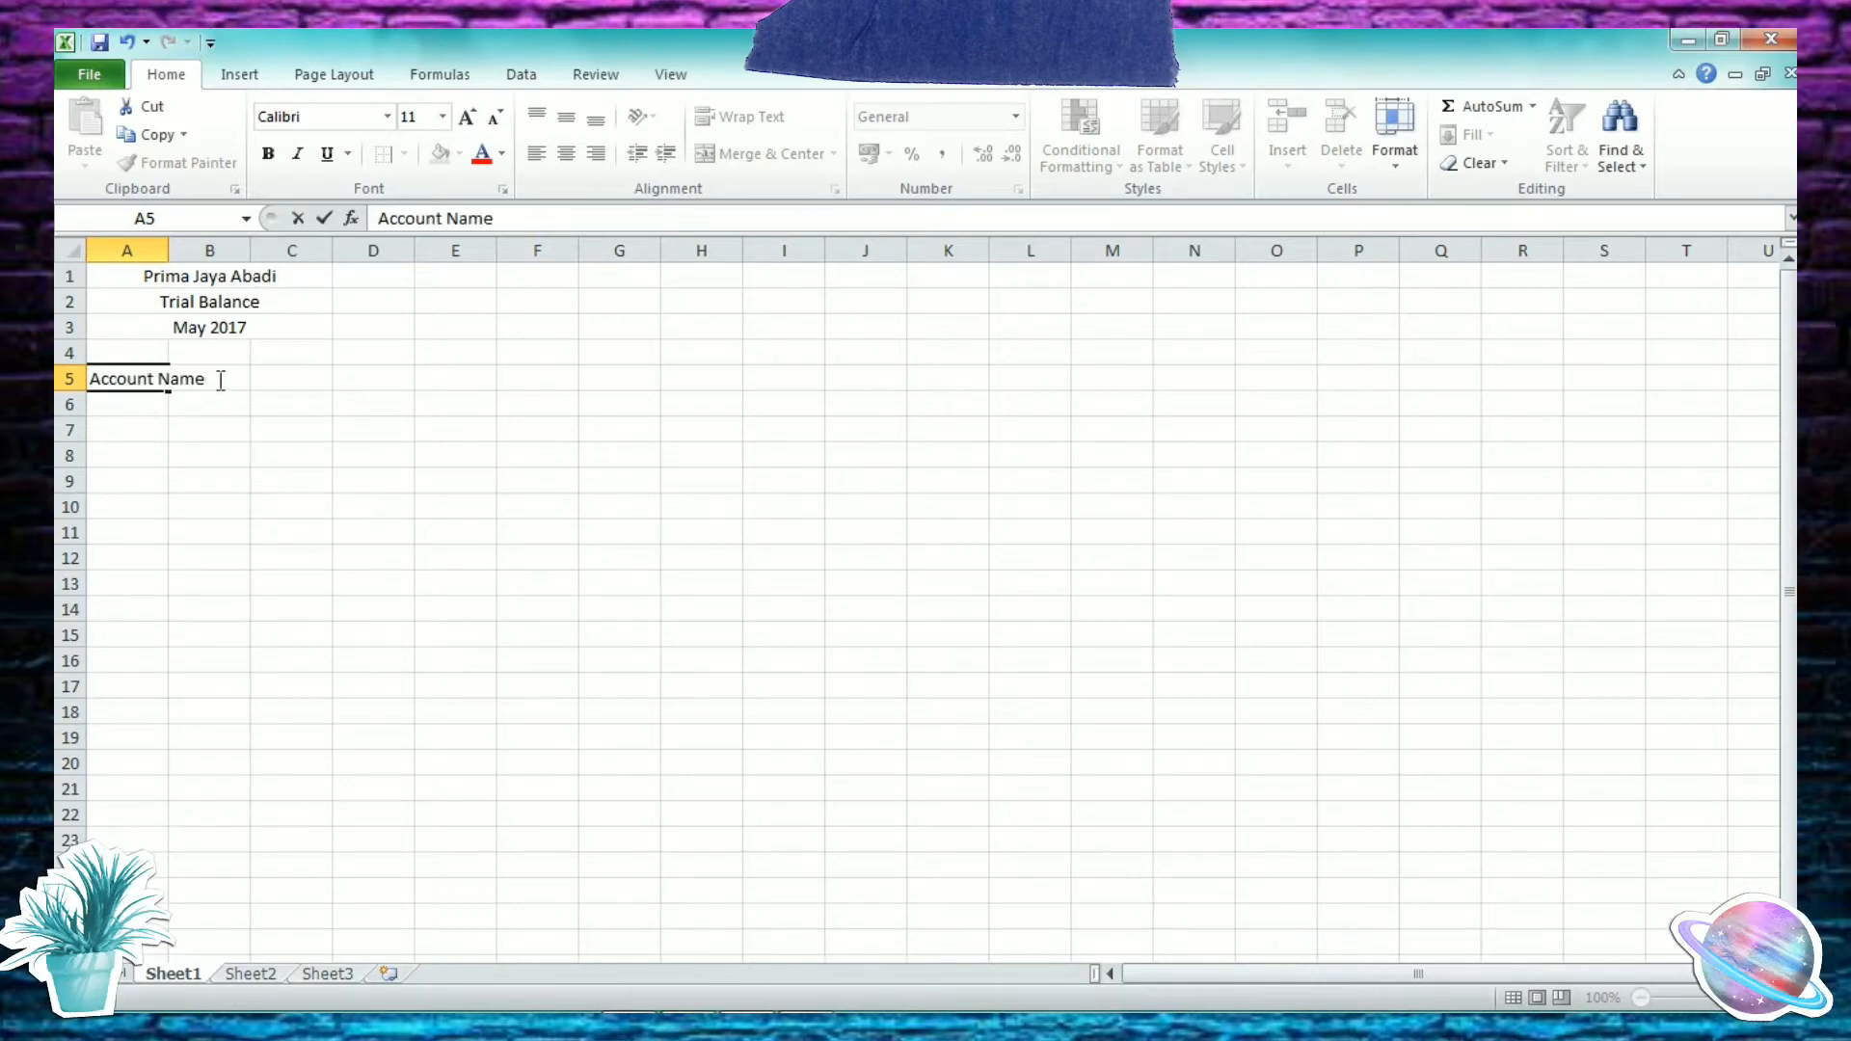
left_click(257, 424)
Step: Enter the column headings "Debit" in cell B5 and "Credit" in cell C5
left_click(236, 378)
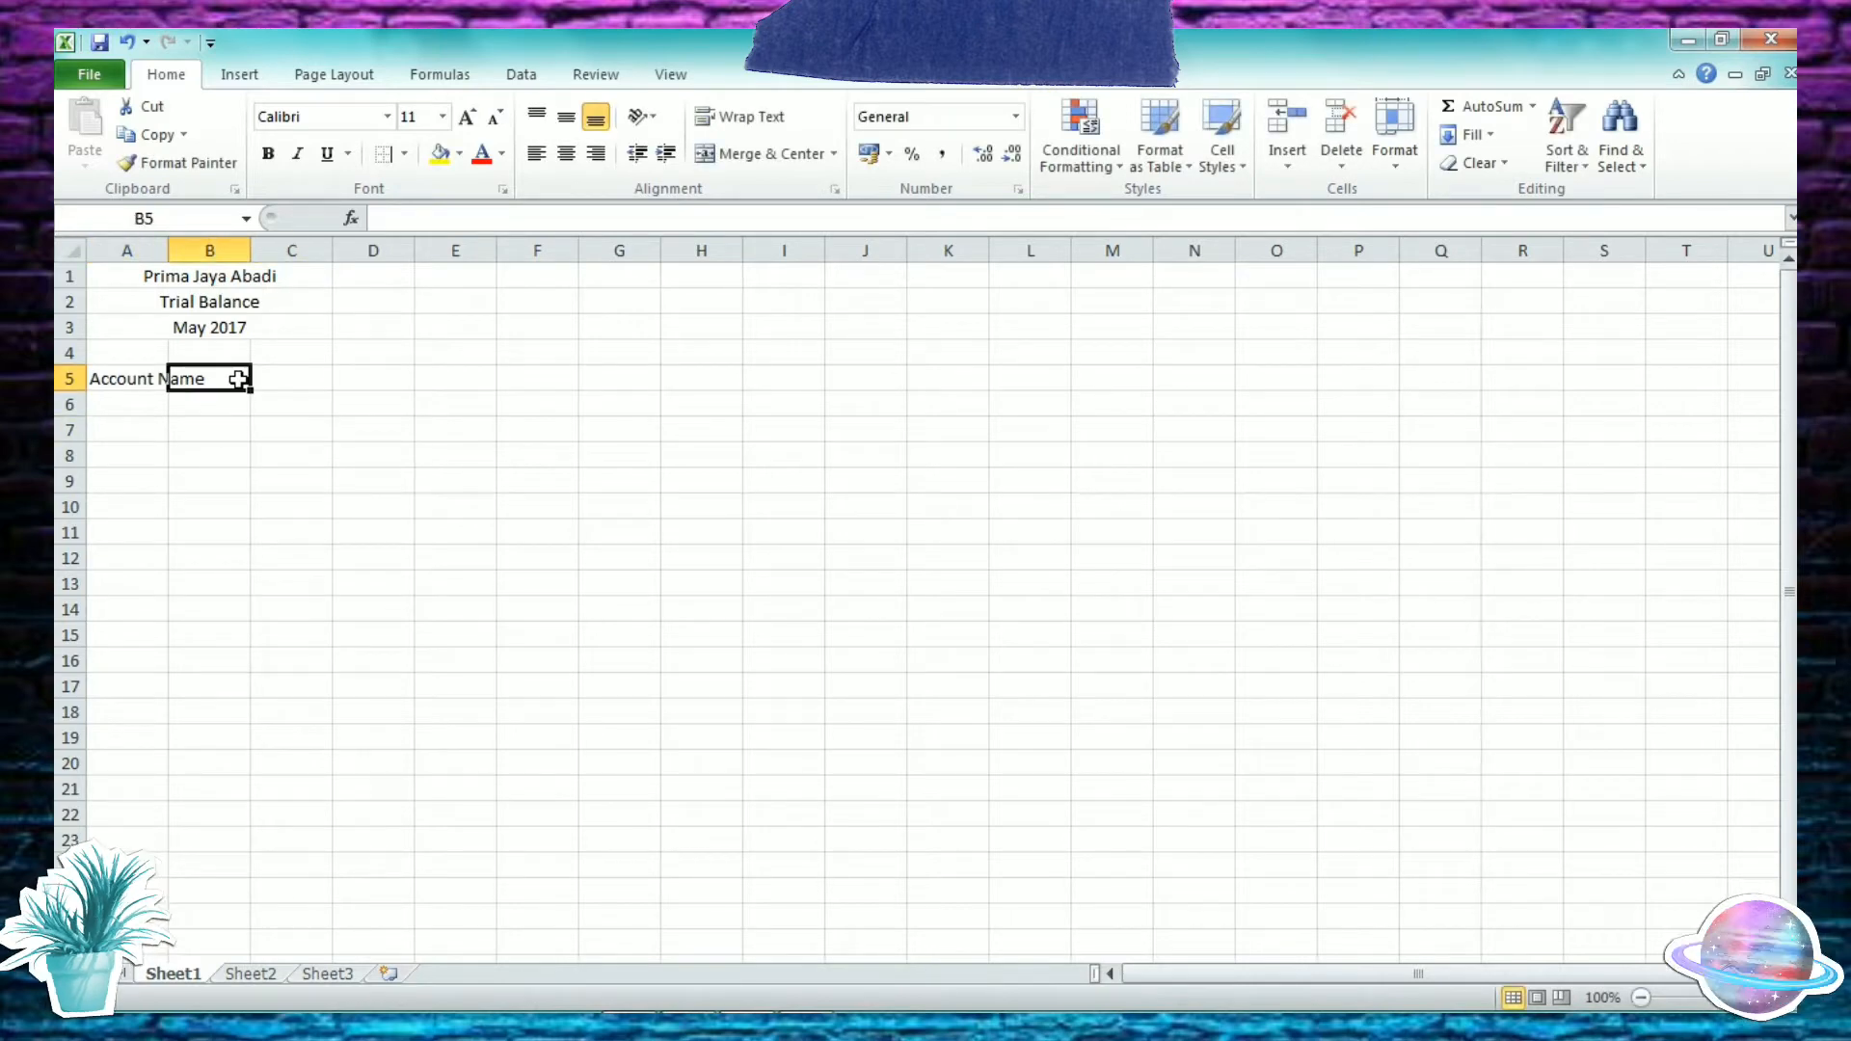
type("D")
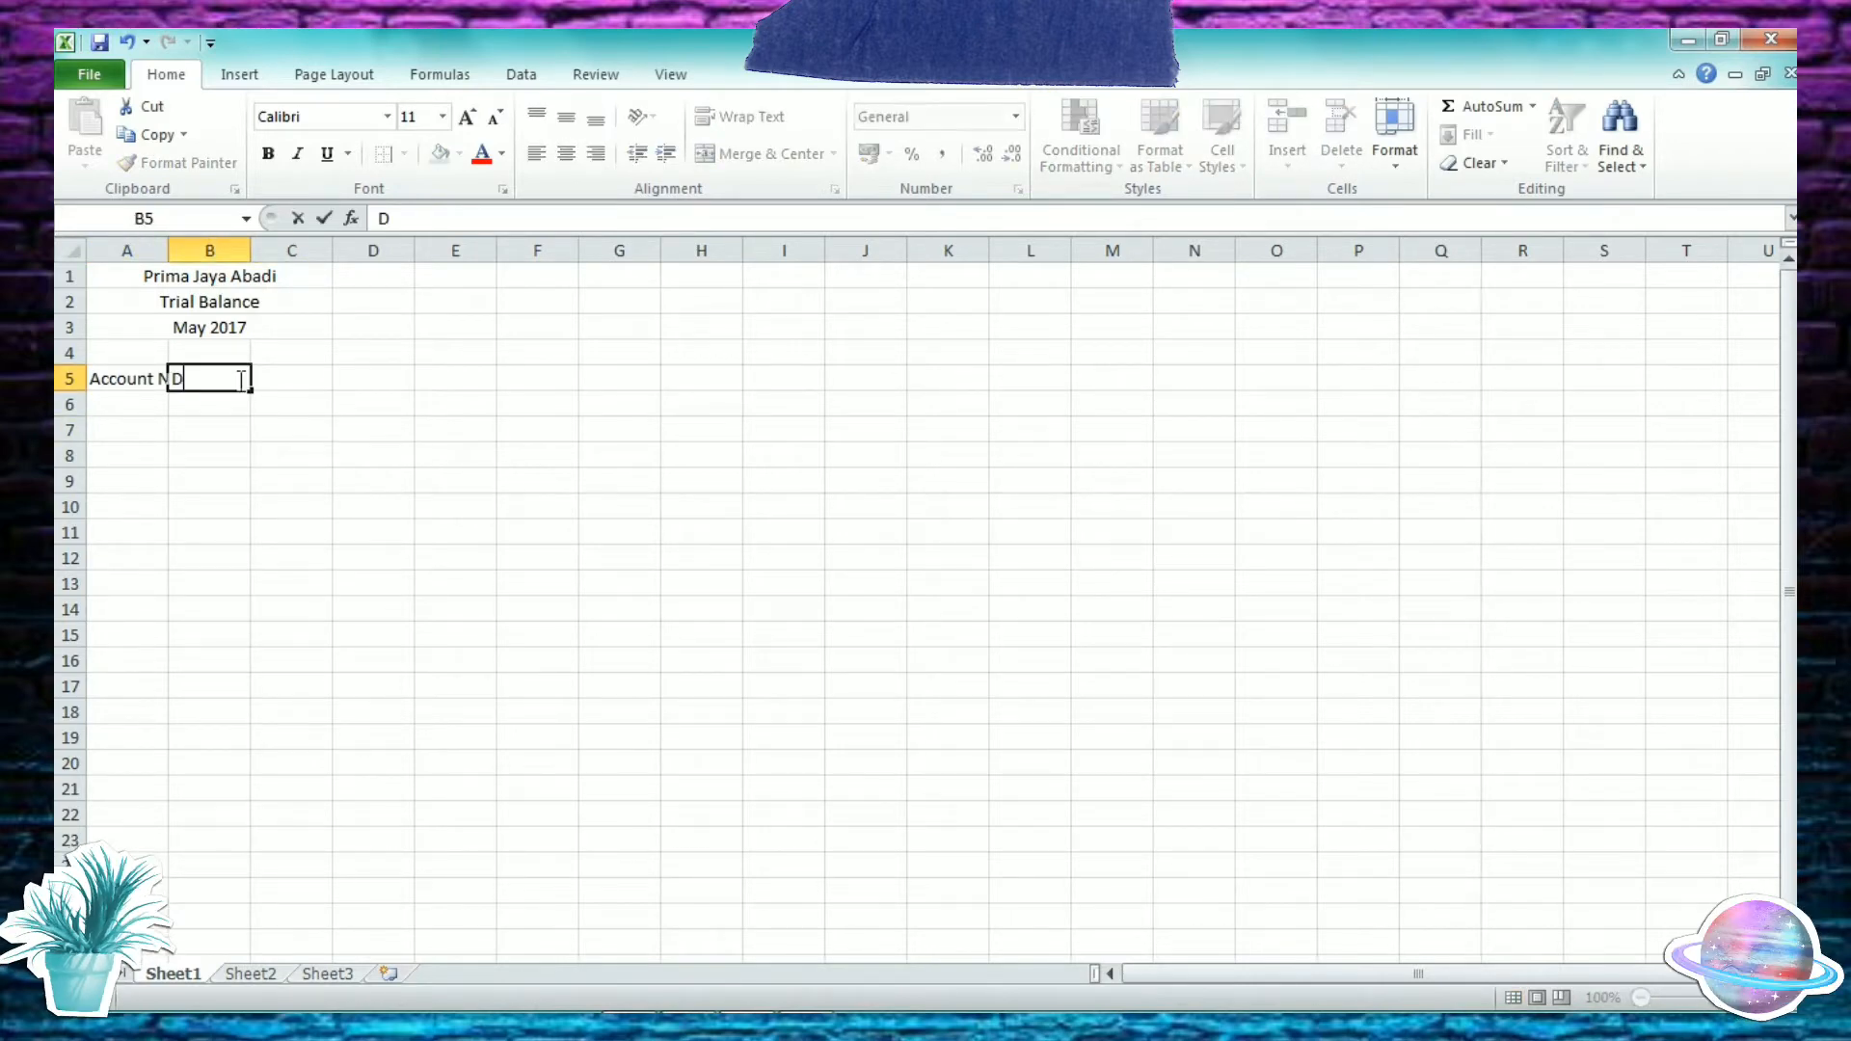
type("ebit")
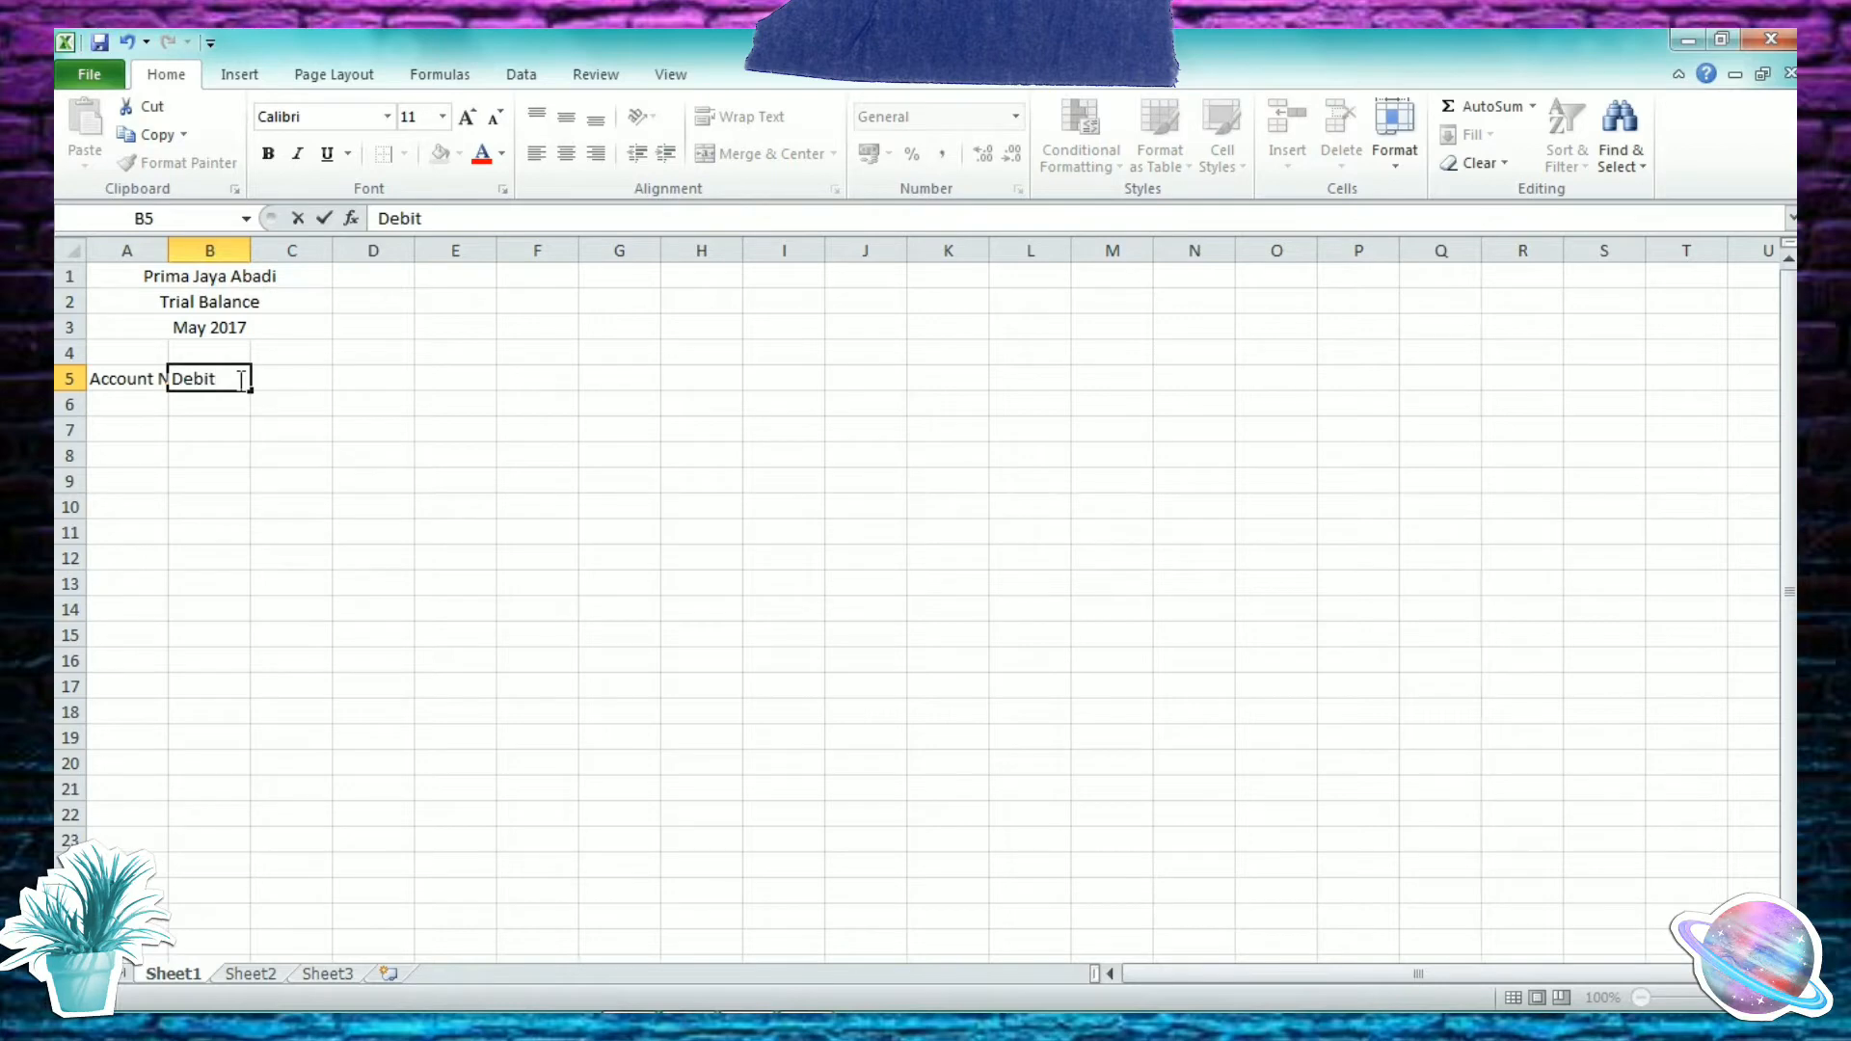
left_click(286, 375)
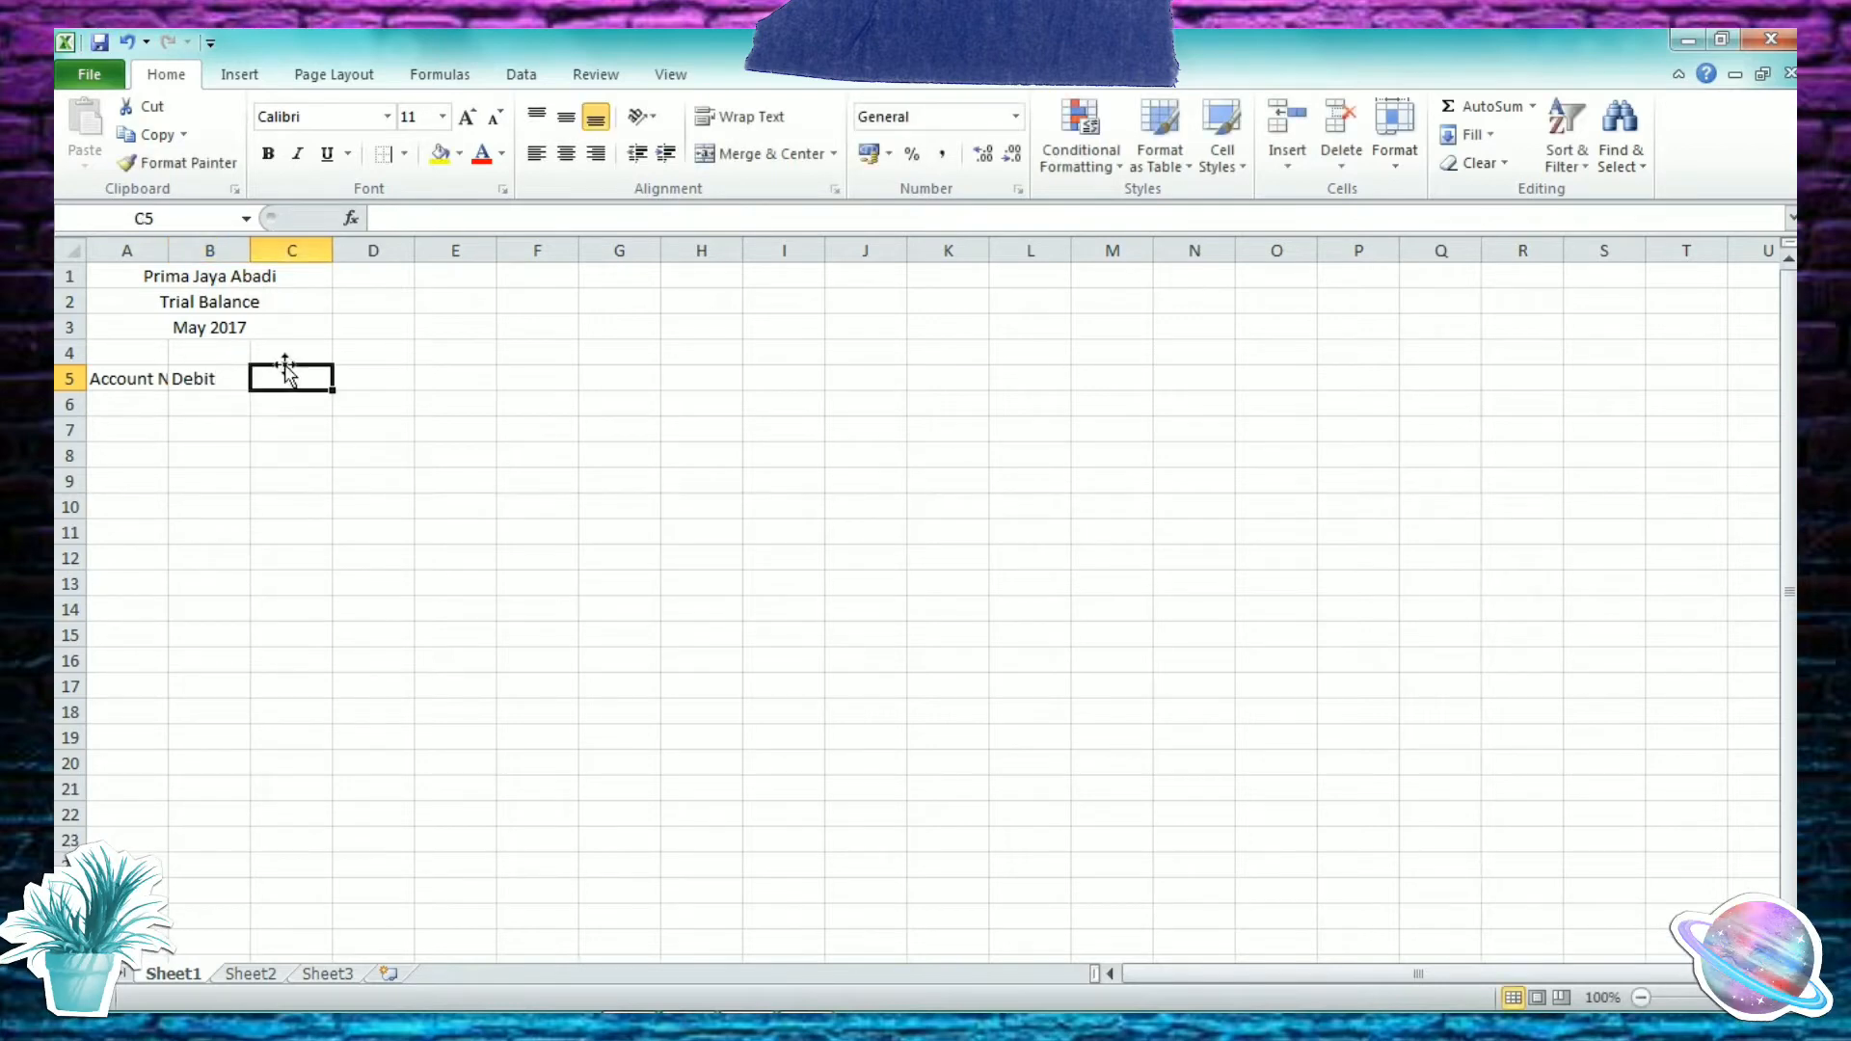
type("Cre")
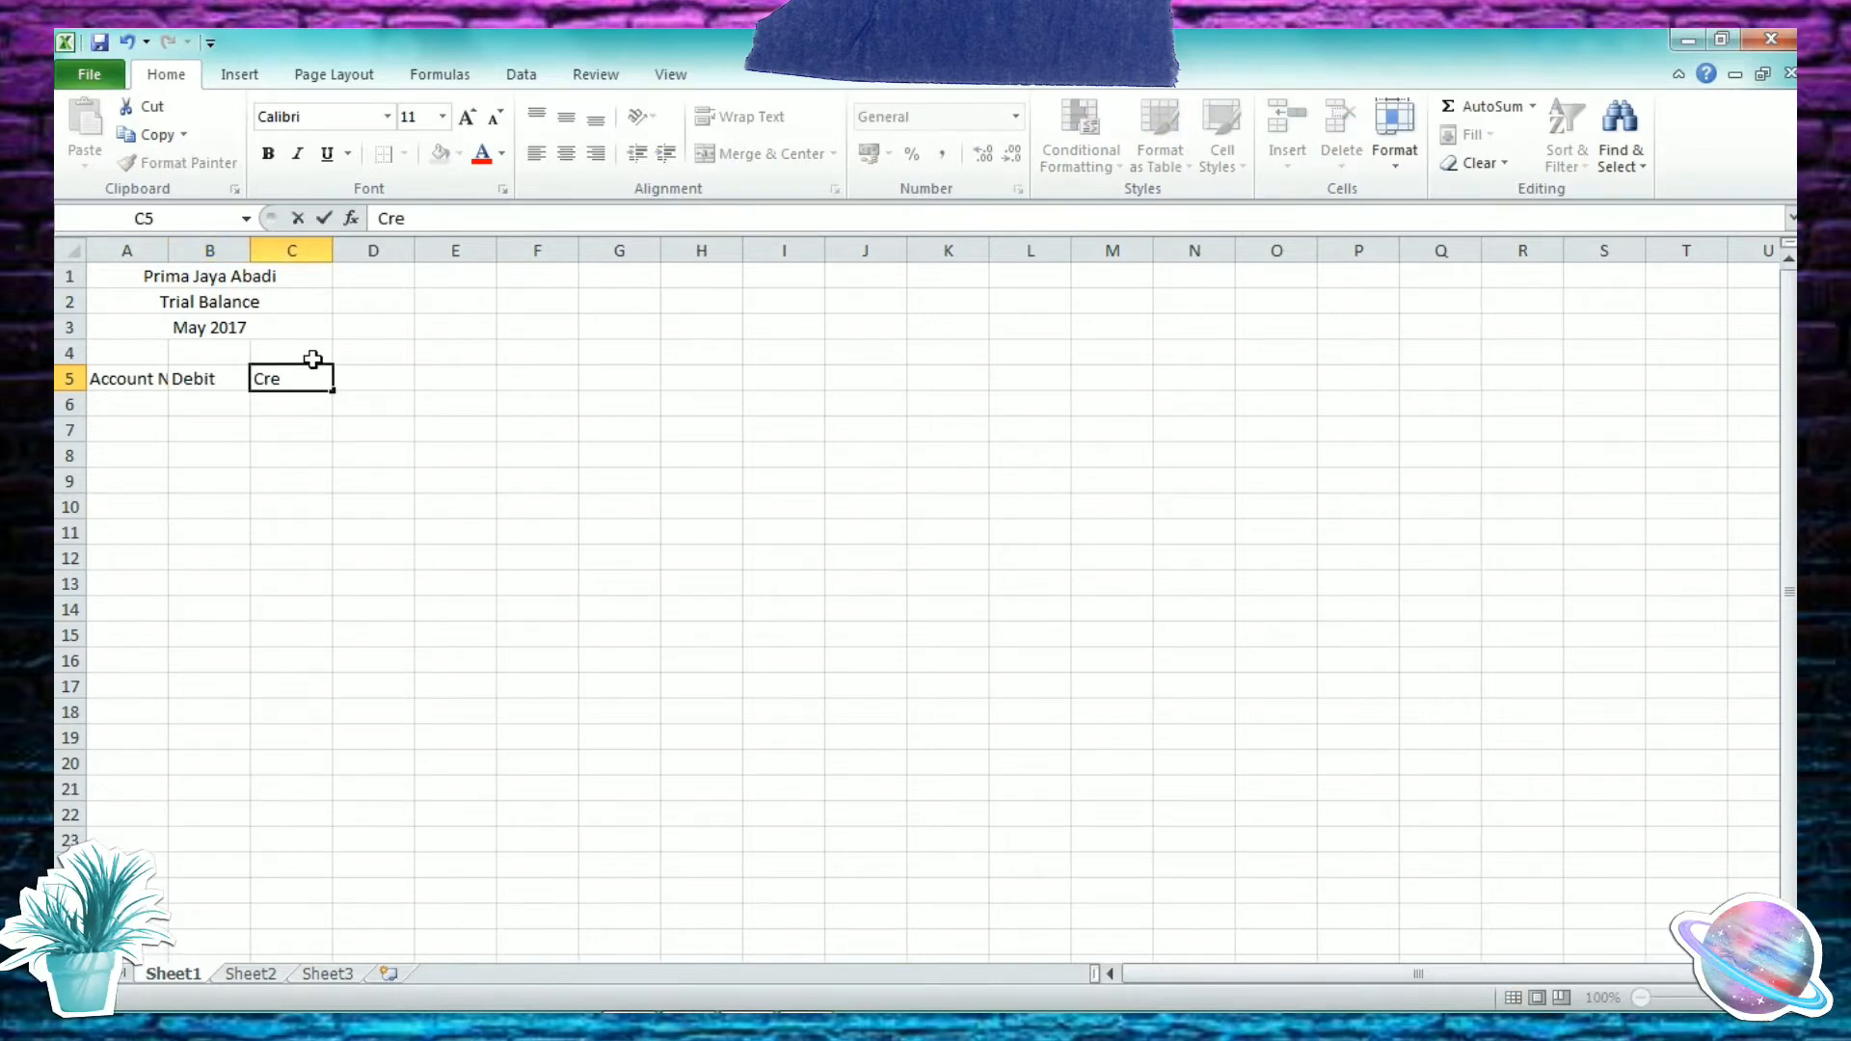
type("dit")
key("Return")
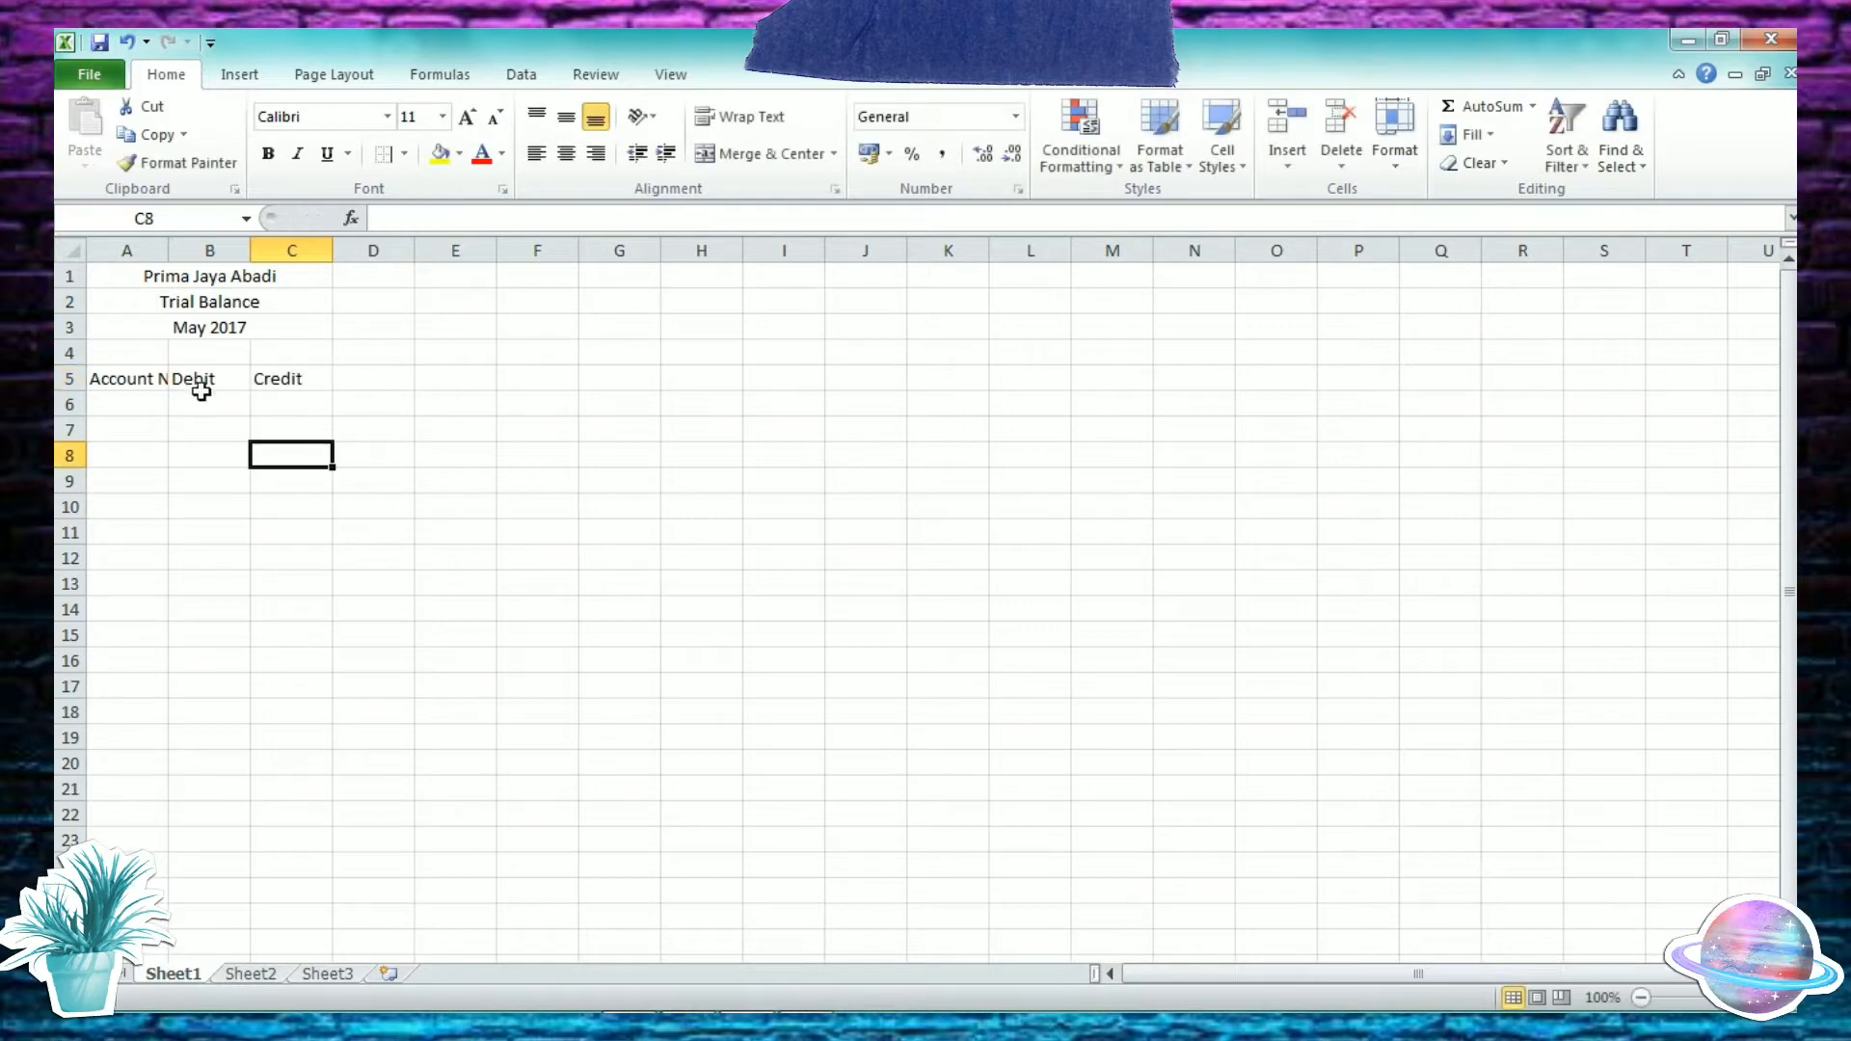
Step: Widen column A so the Account Name heading fits, and widen columns B and C to an equal width
left_click(157, 379)
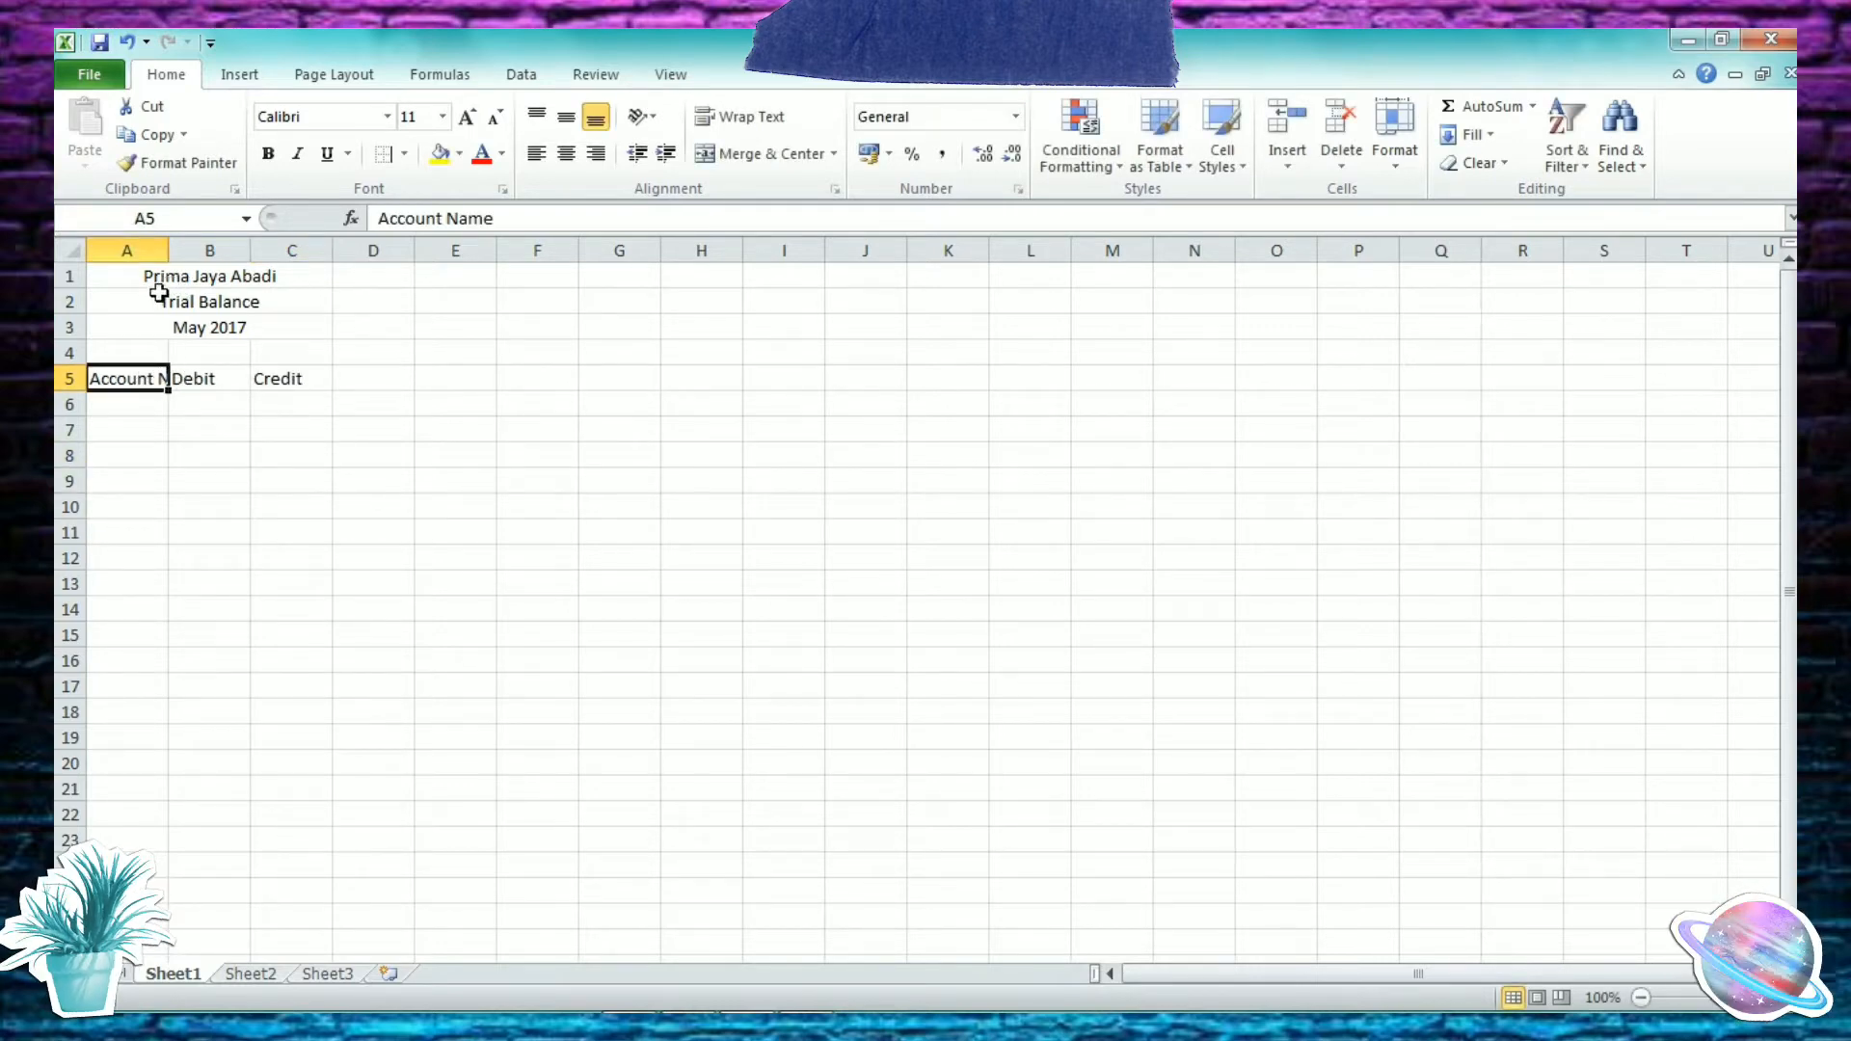
left_click_drag(169, 250, 472, 261)
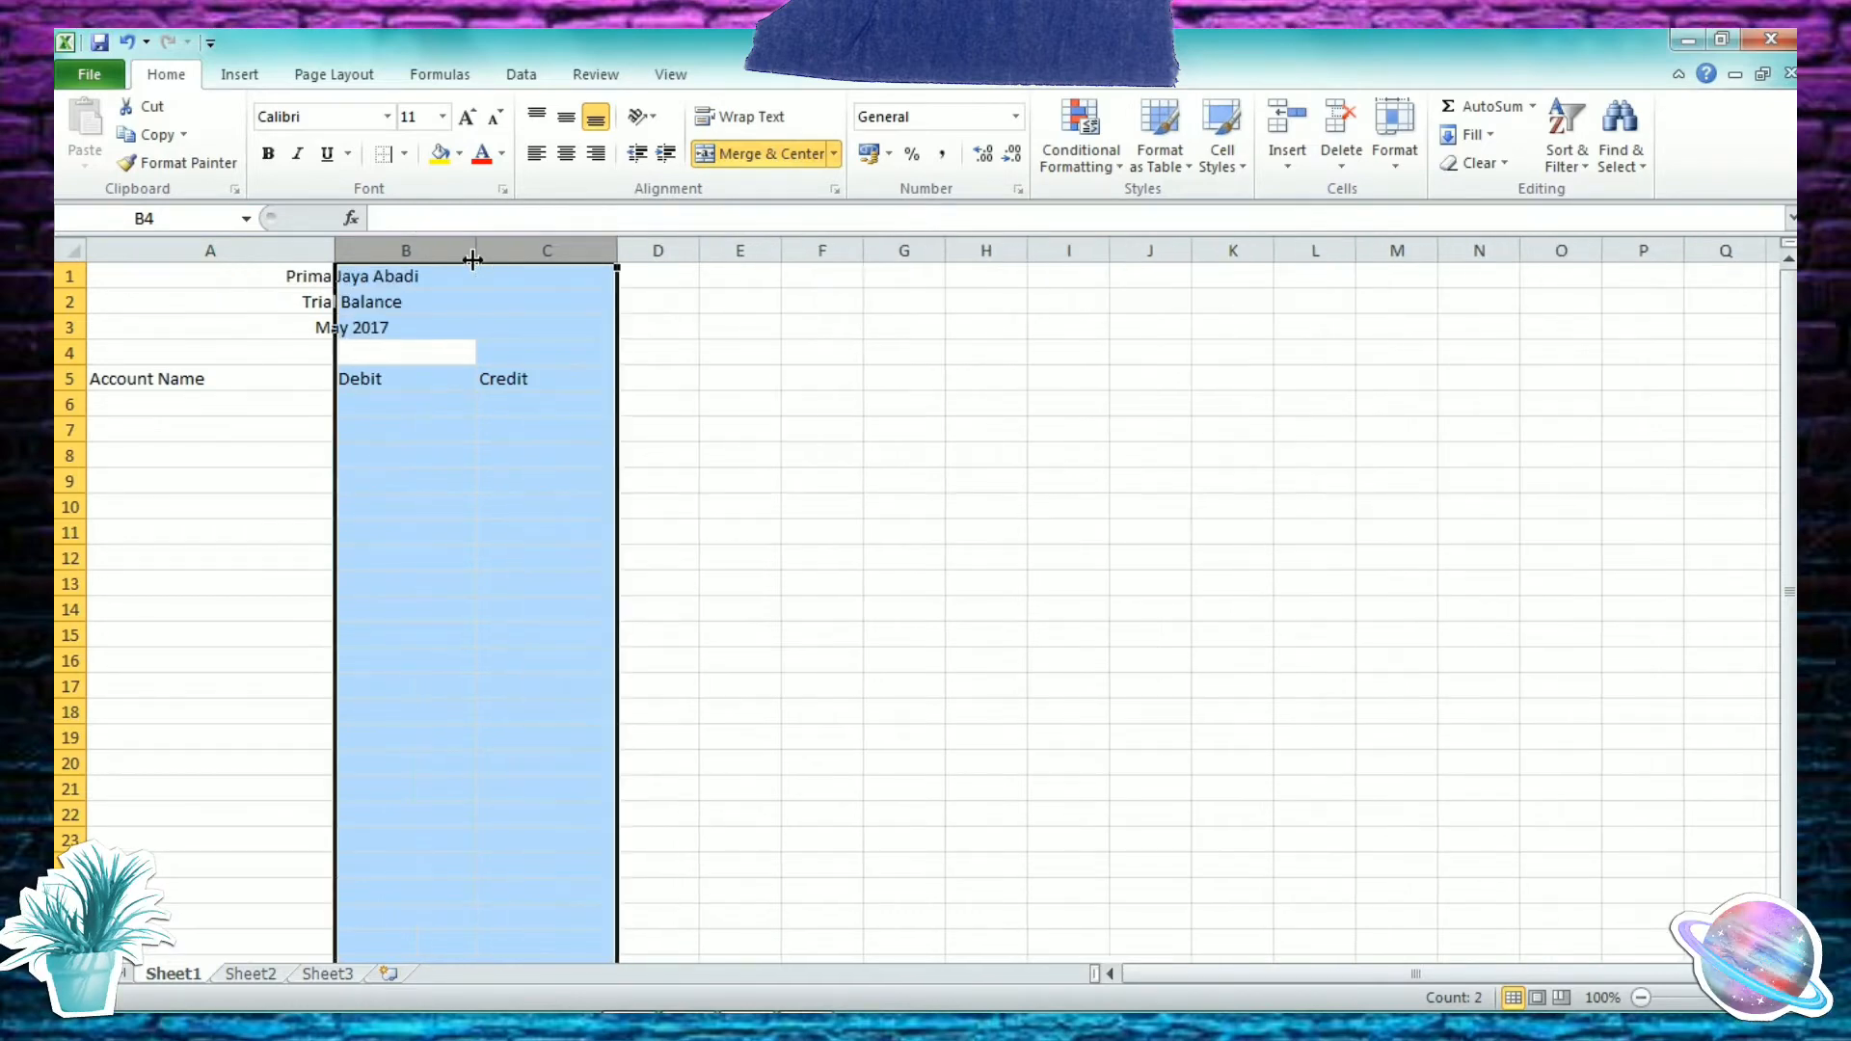
left_click(458, 402)
Step: Center the Account Name, Debit and Credit headings in cells A5:C5
left_click(400, 373)
left_click_drag(294, 373, 500, 377)
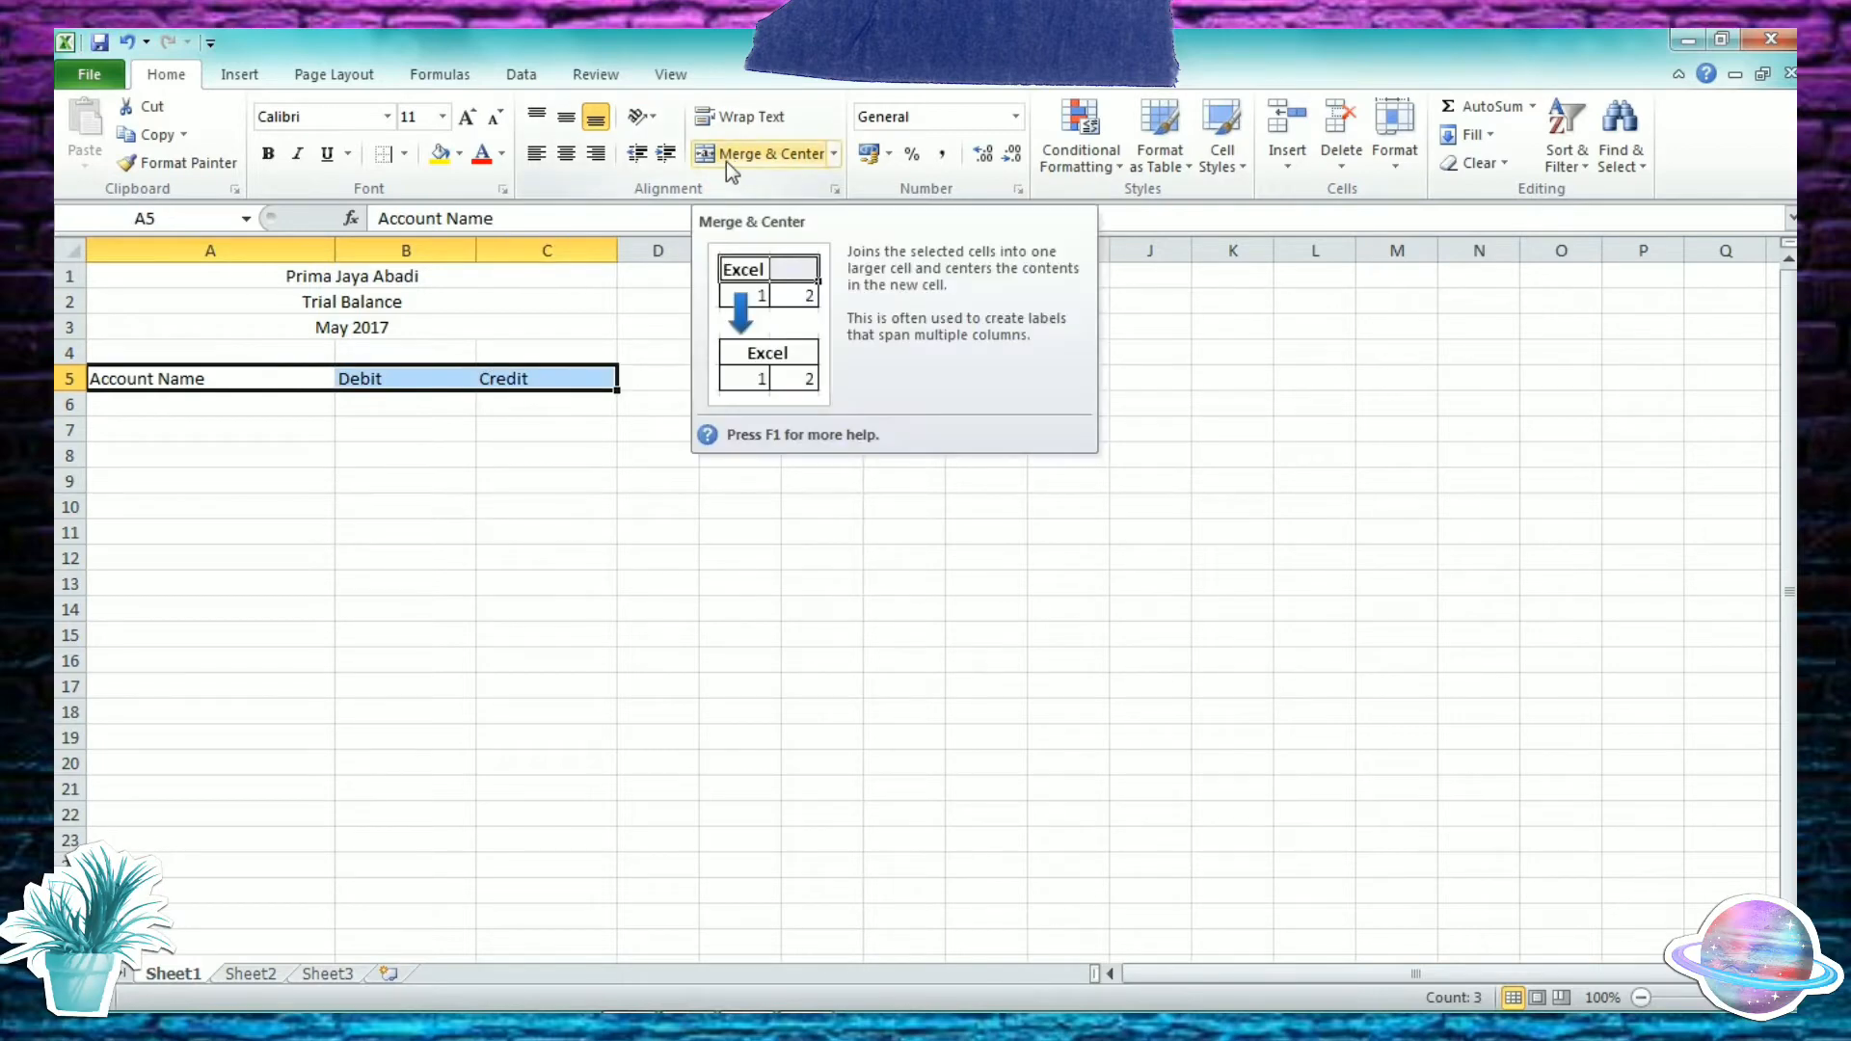
left_click(566, 154)
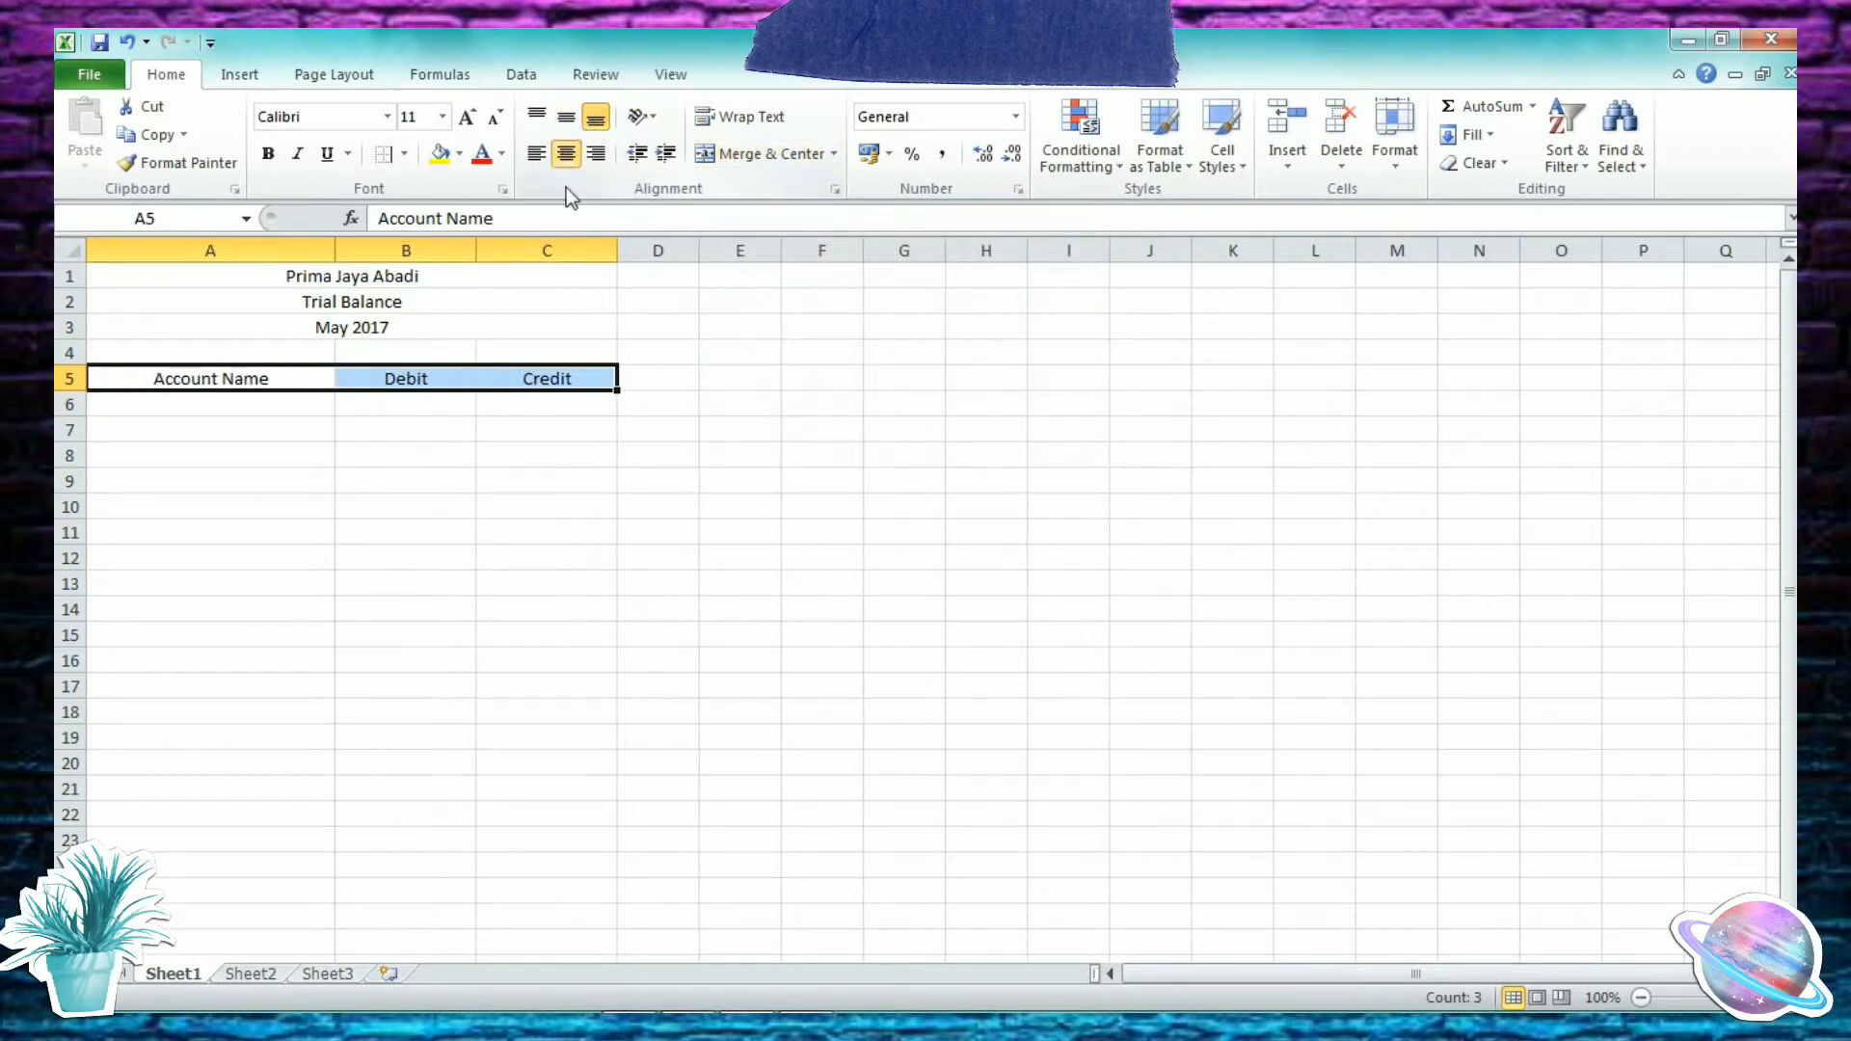
left_click(625, 376)
left_click(452, 404)
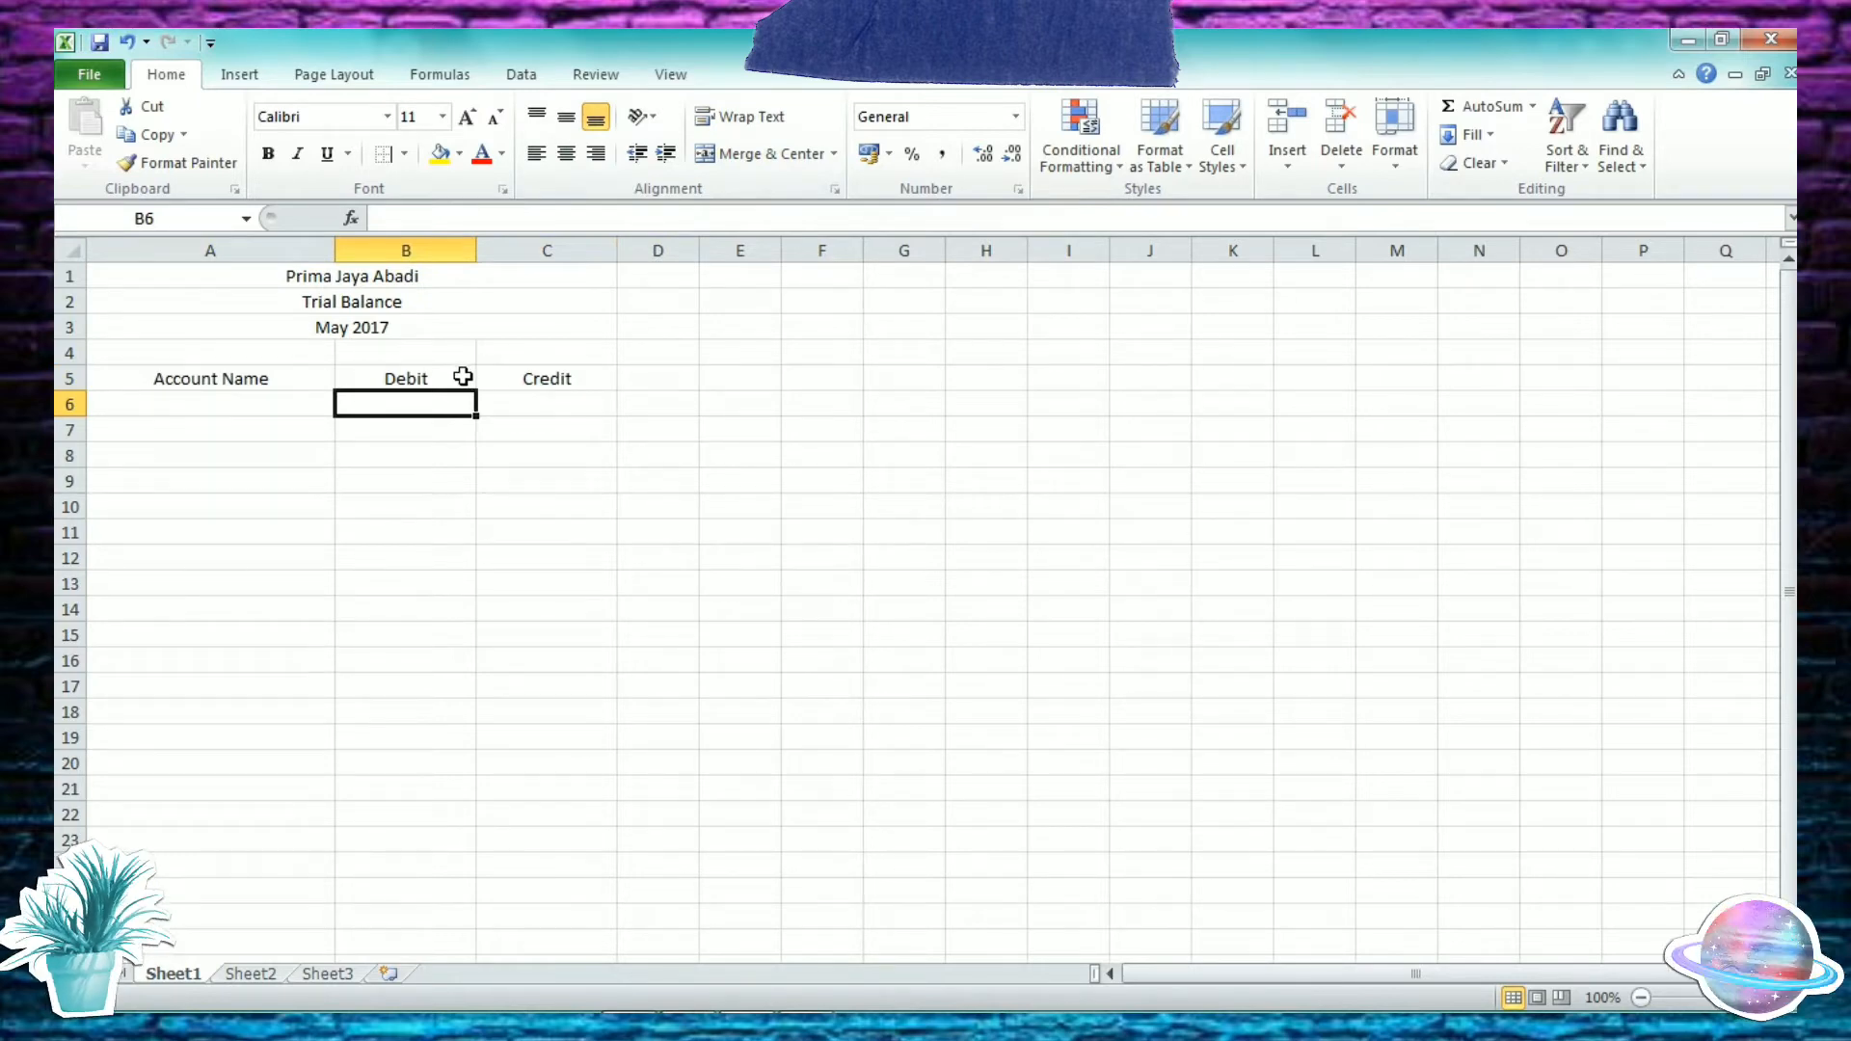
Step: Apply the Accounting number format to the Debit and Credit columns, cells B5:C26
left_click_drag(465, 376, 509, 923)
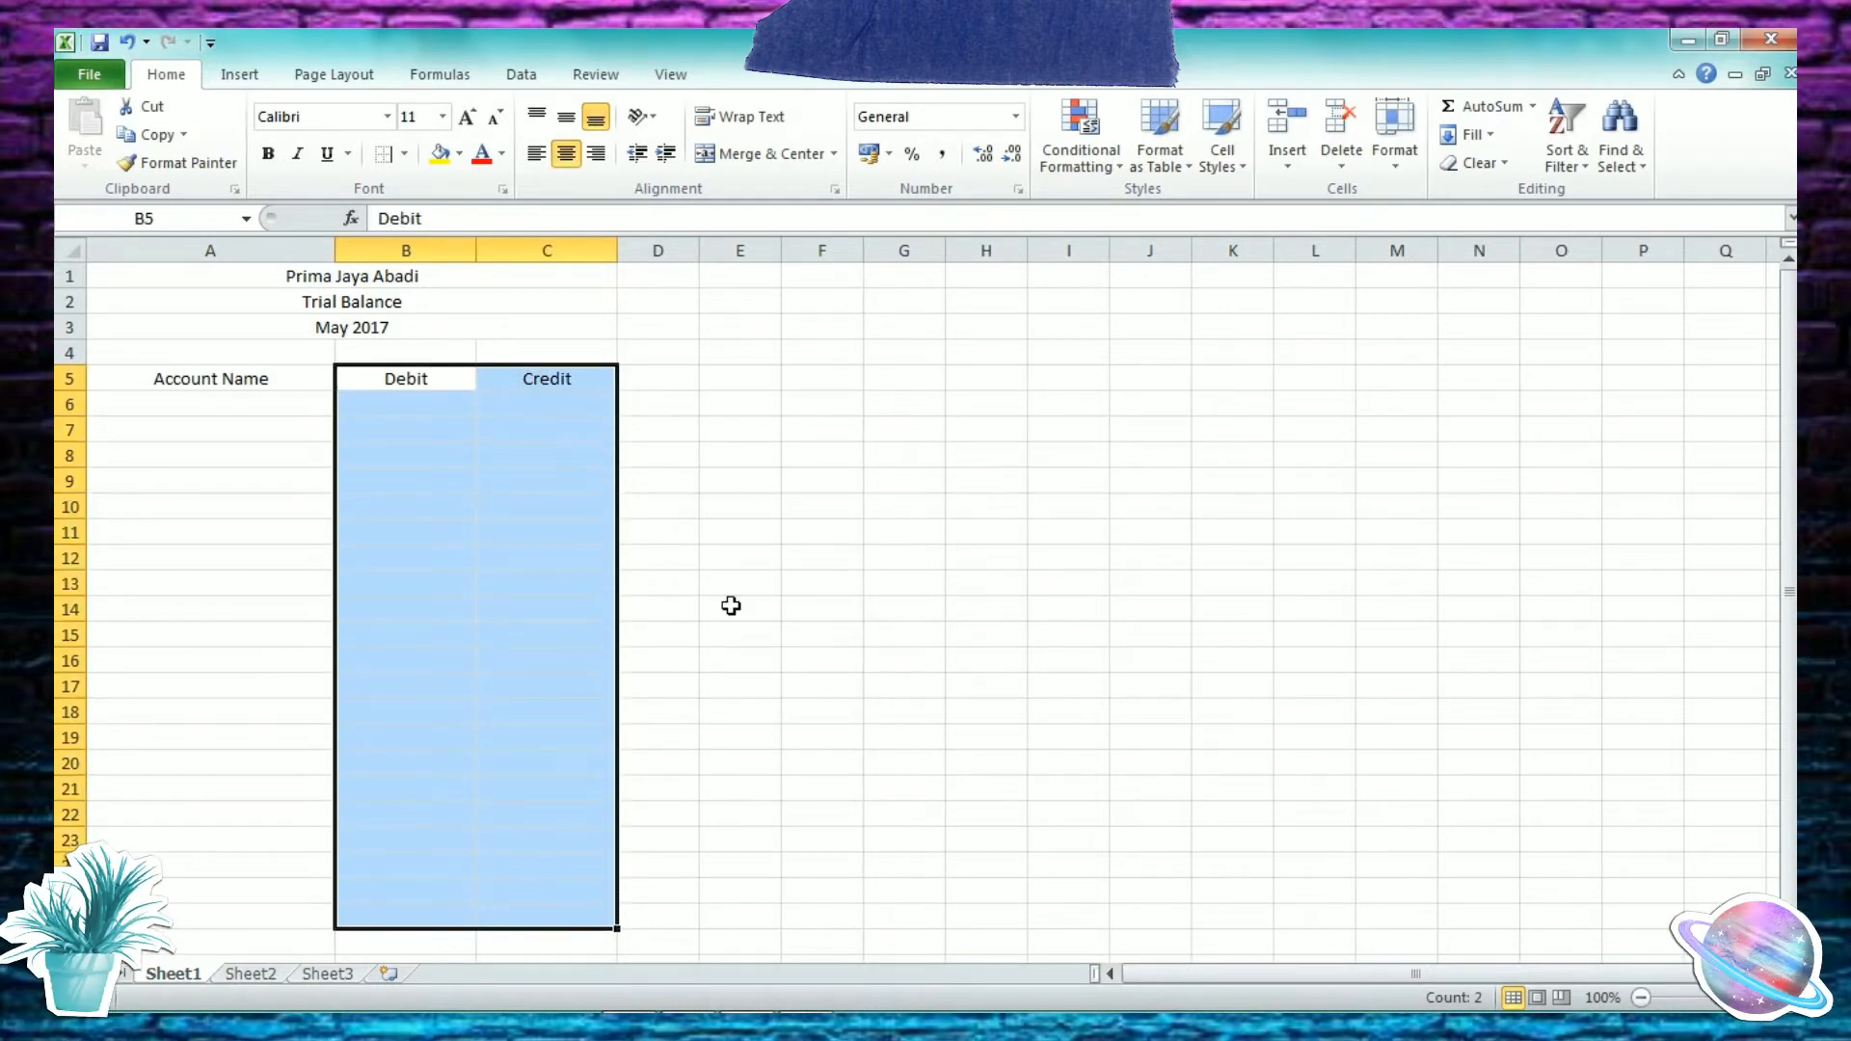
left_click(1015, 116)
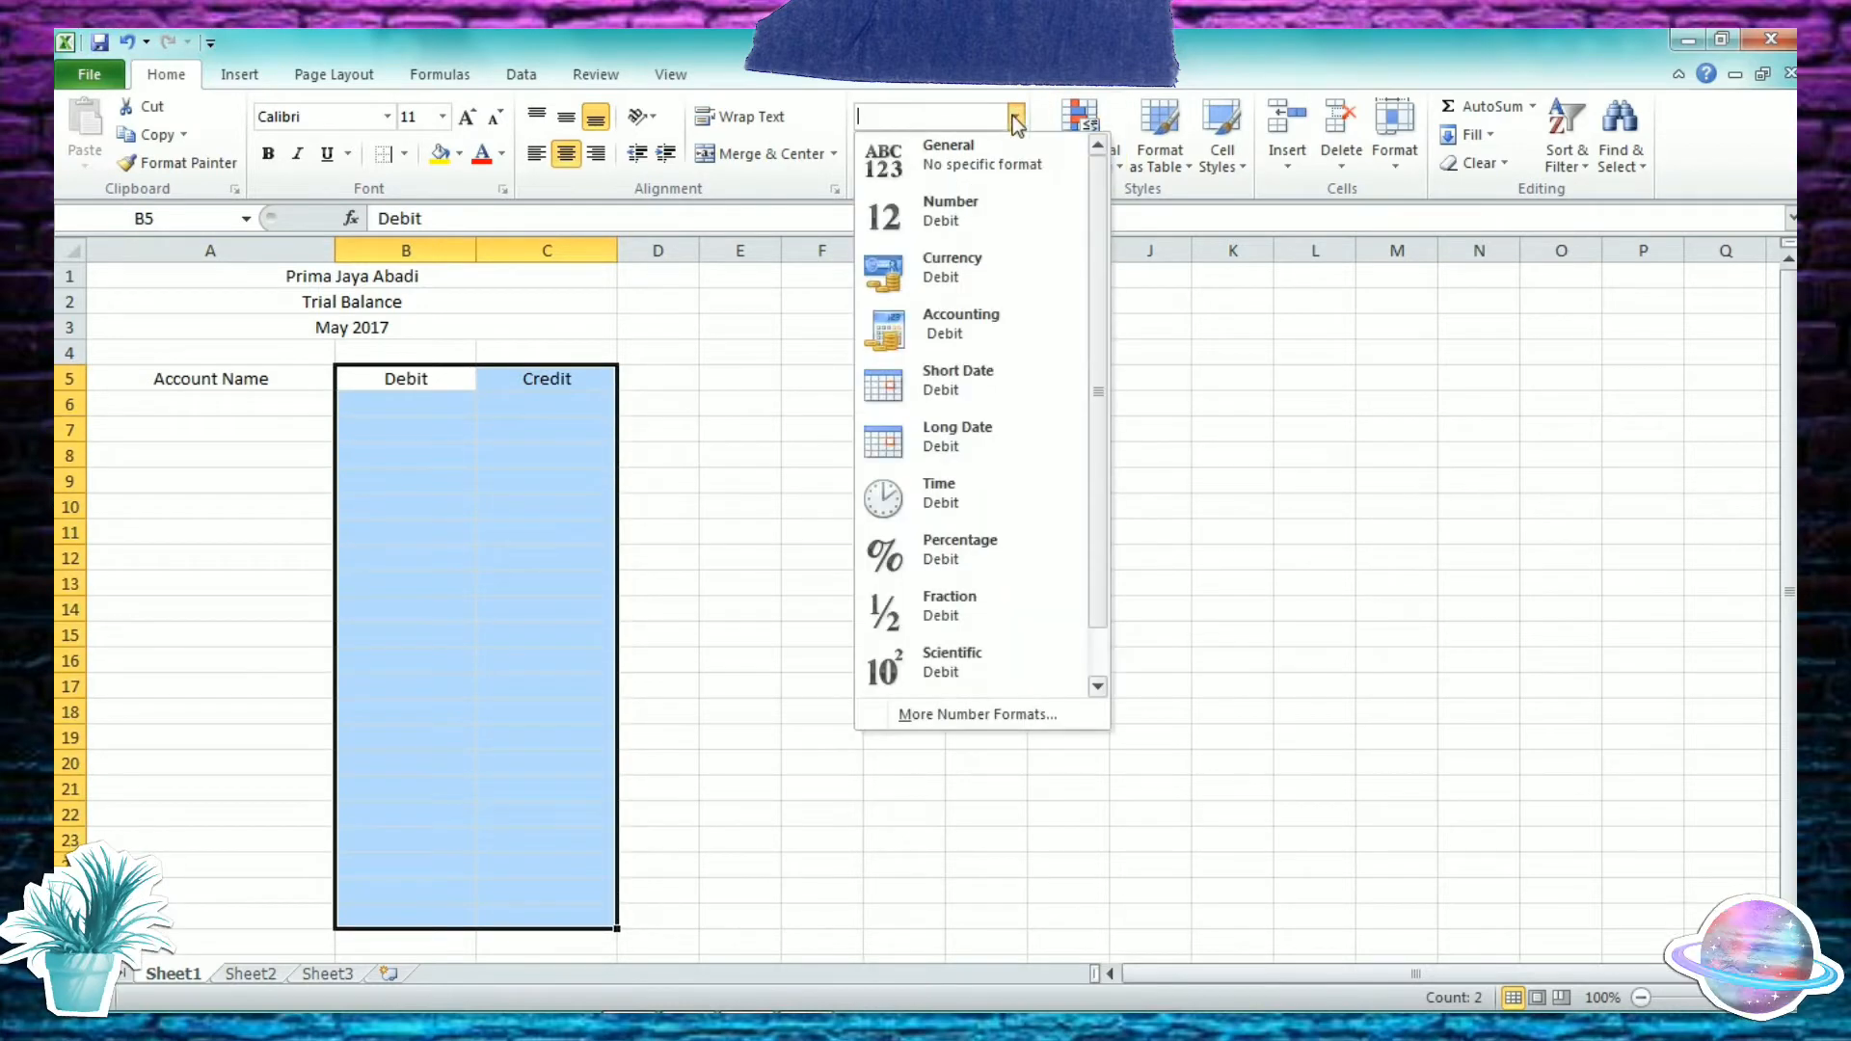
left_click(937, 347)
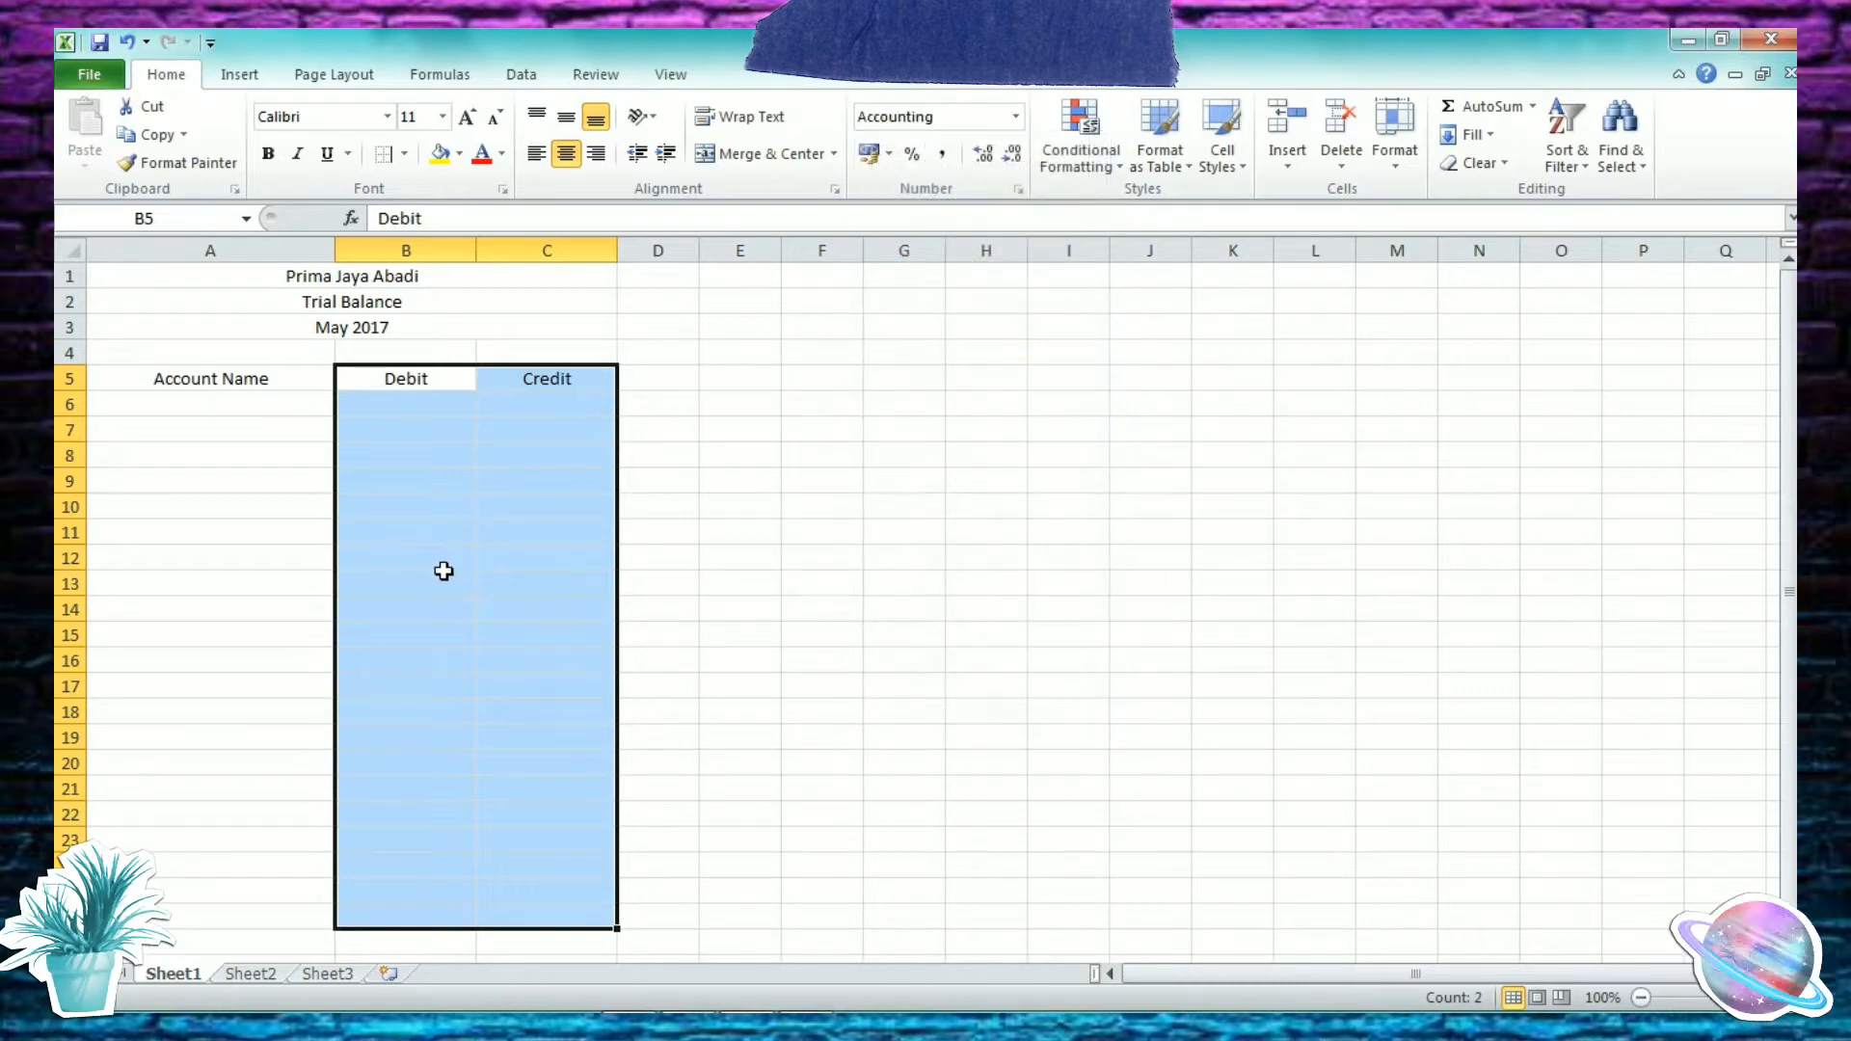
left_click(295, 407)
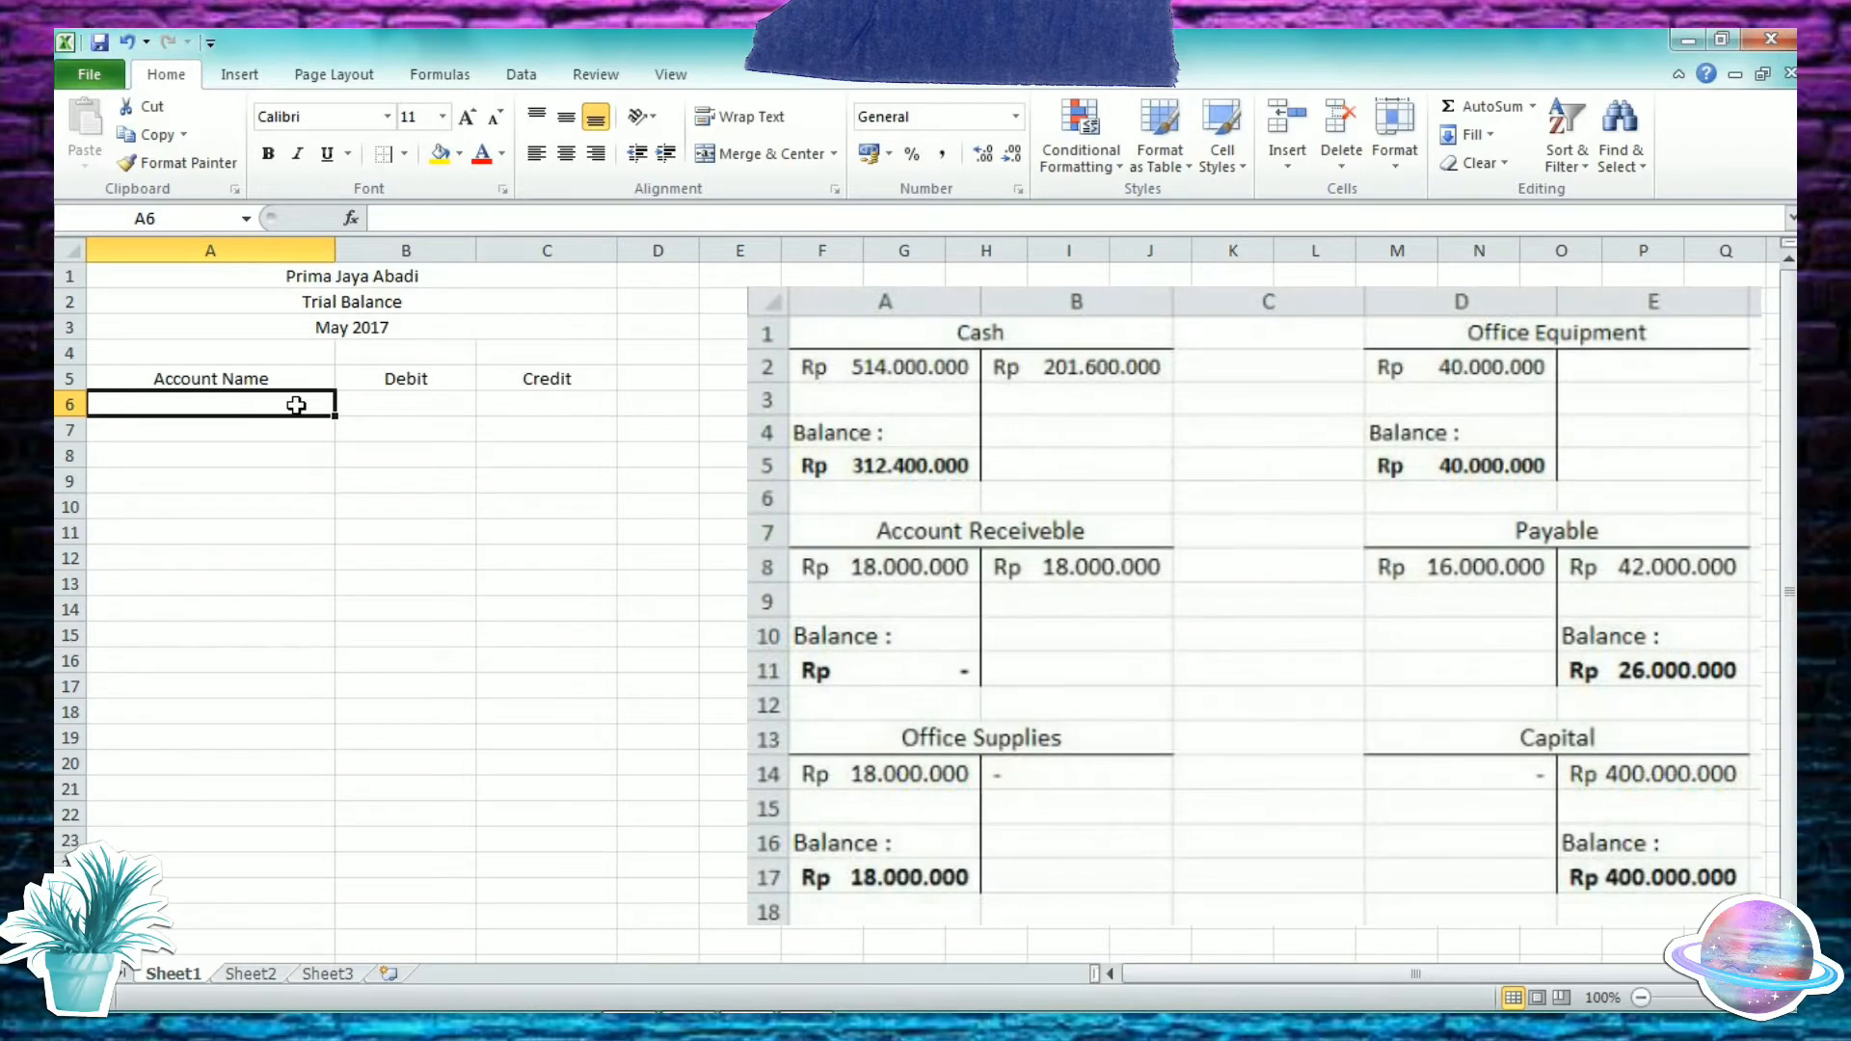
Step: Enter the account "Cash" in cell A6 with a debit of 312400000 in cell B6
type("Ca")
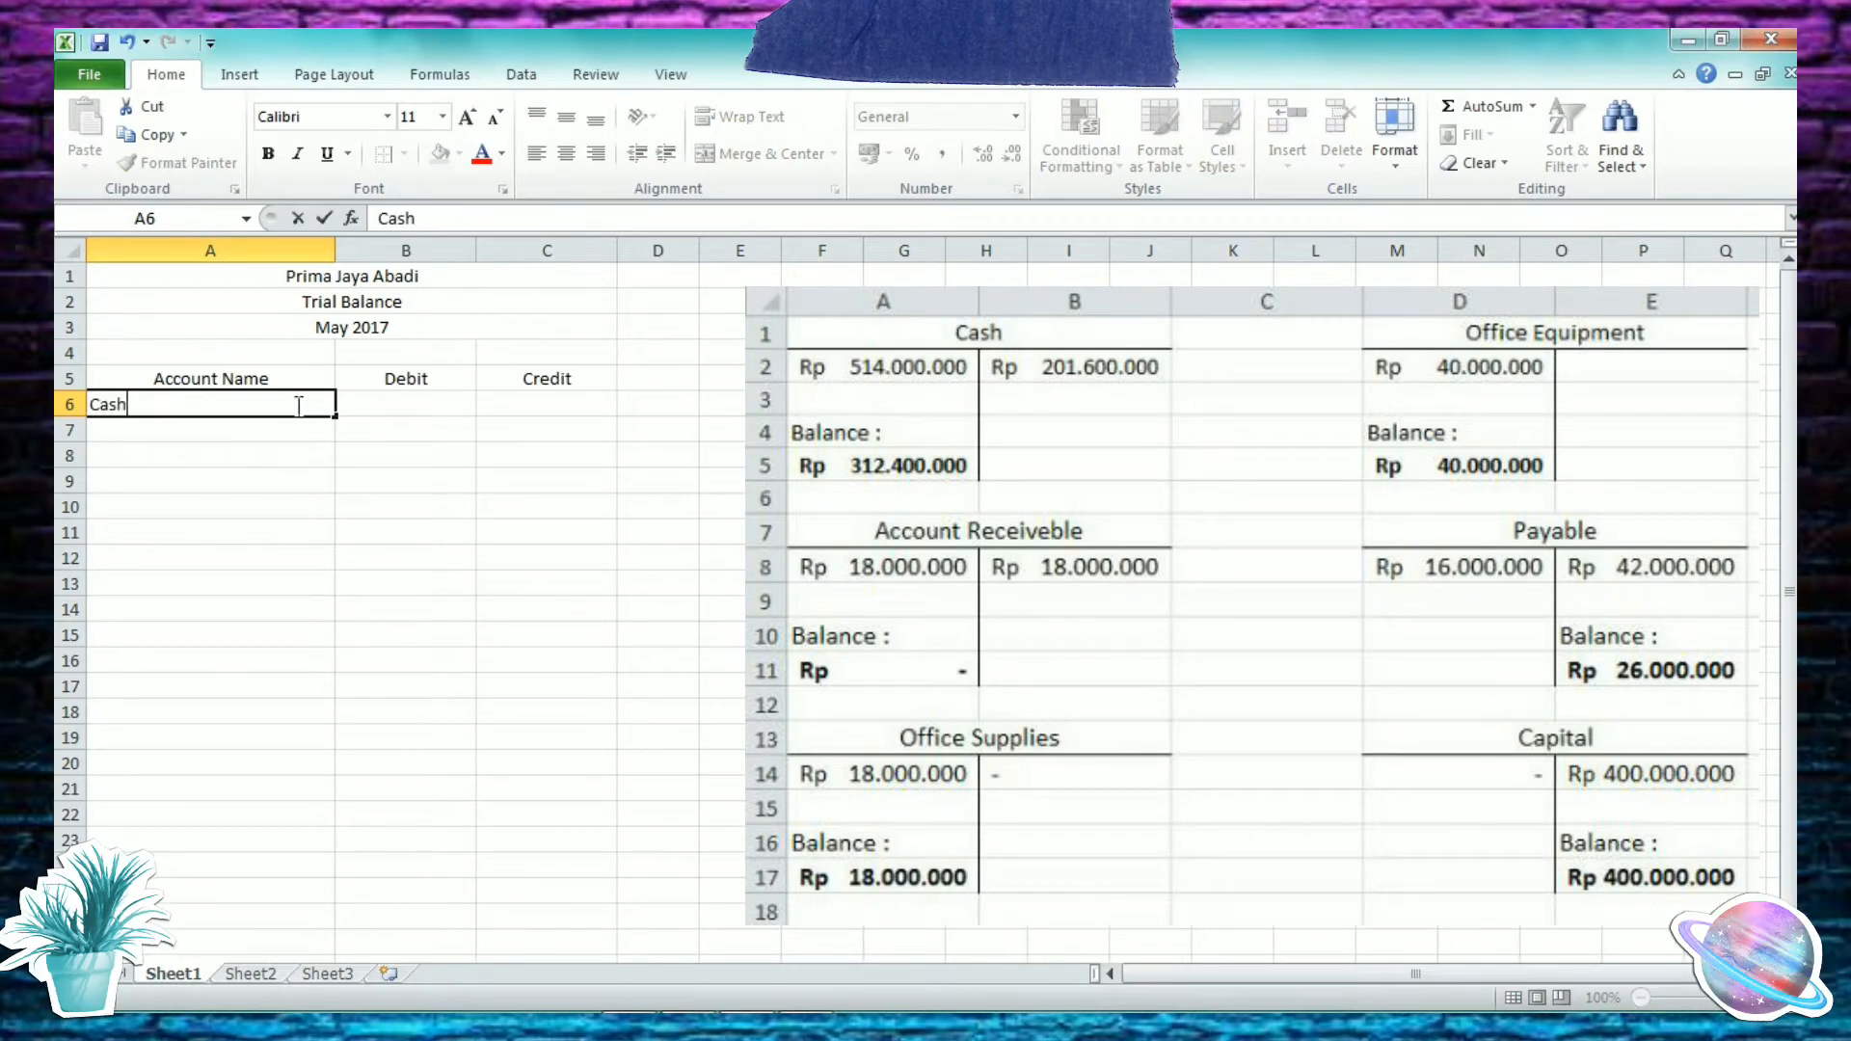
type("sh")
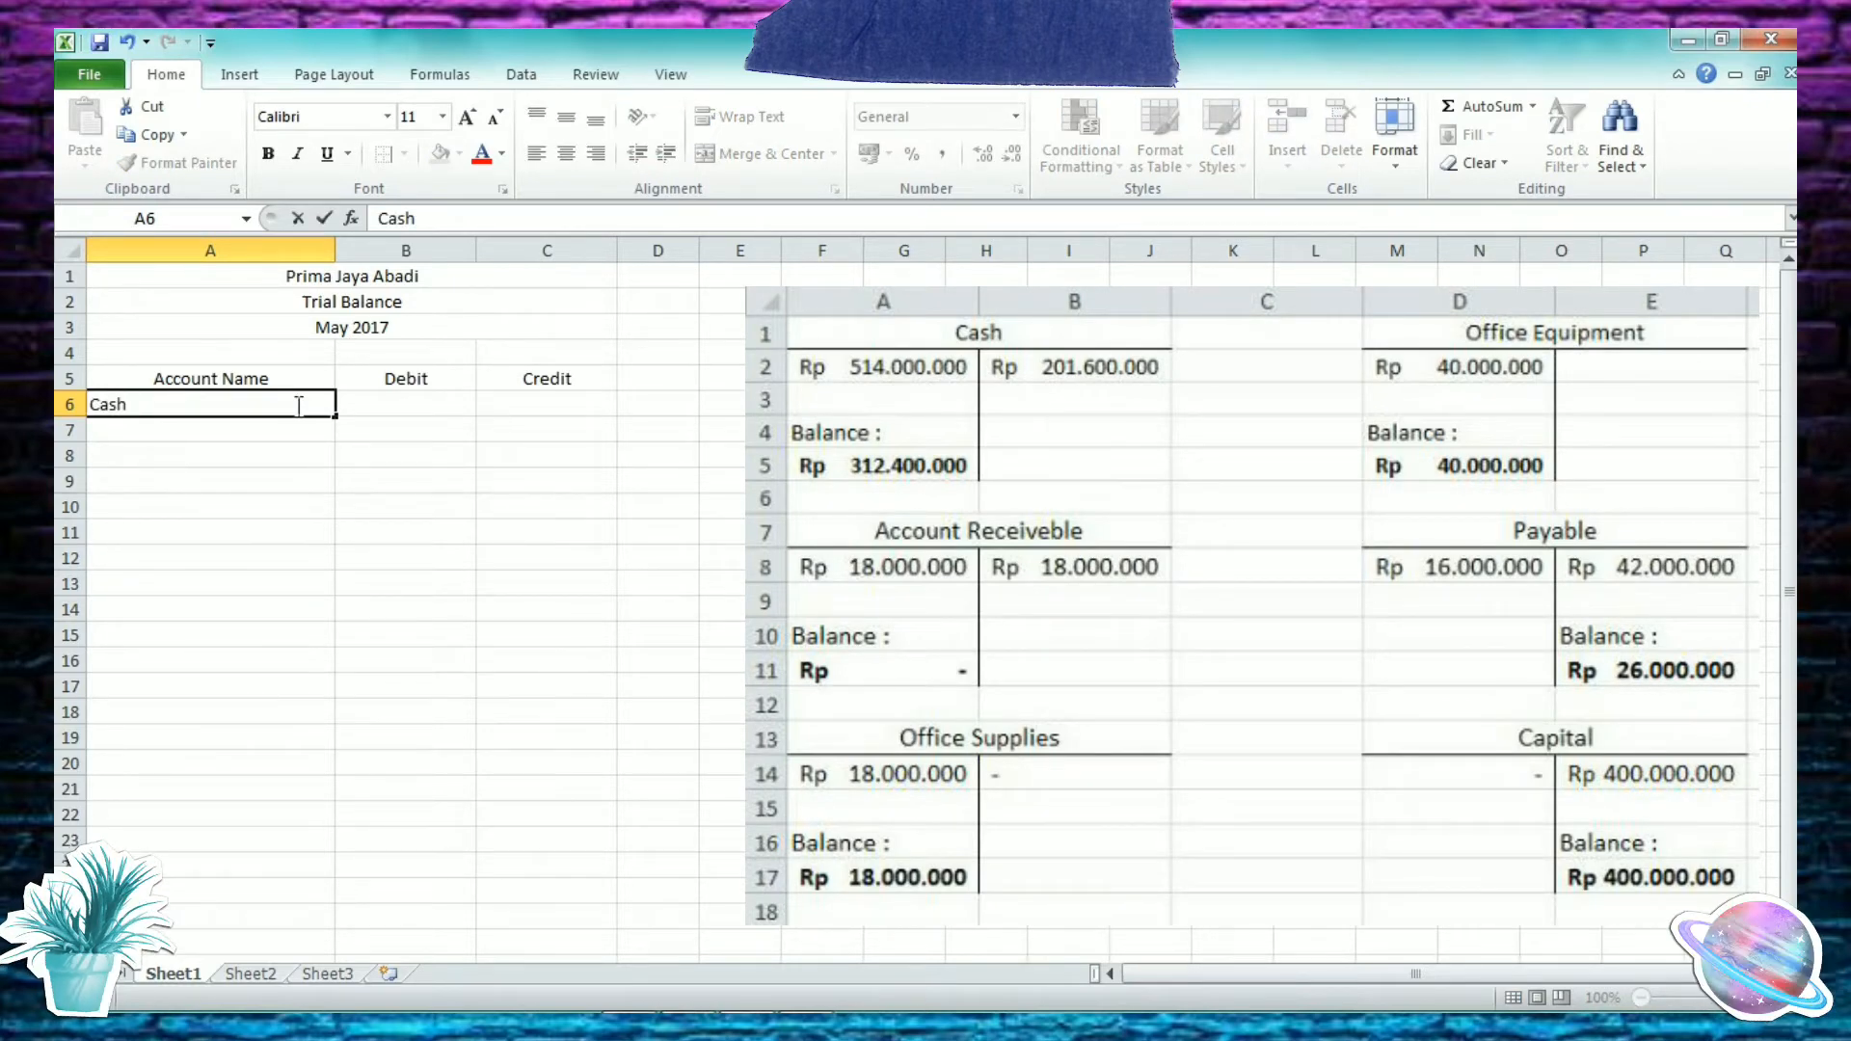
type(" 3124")
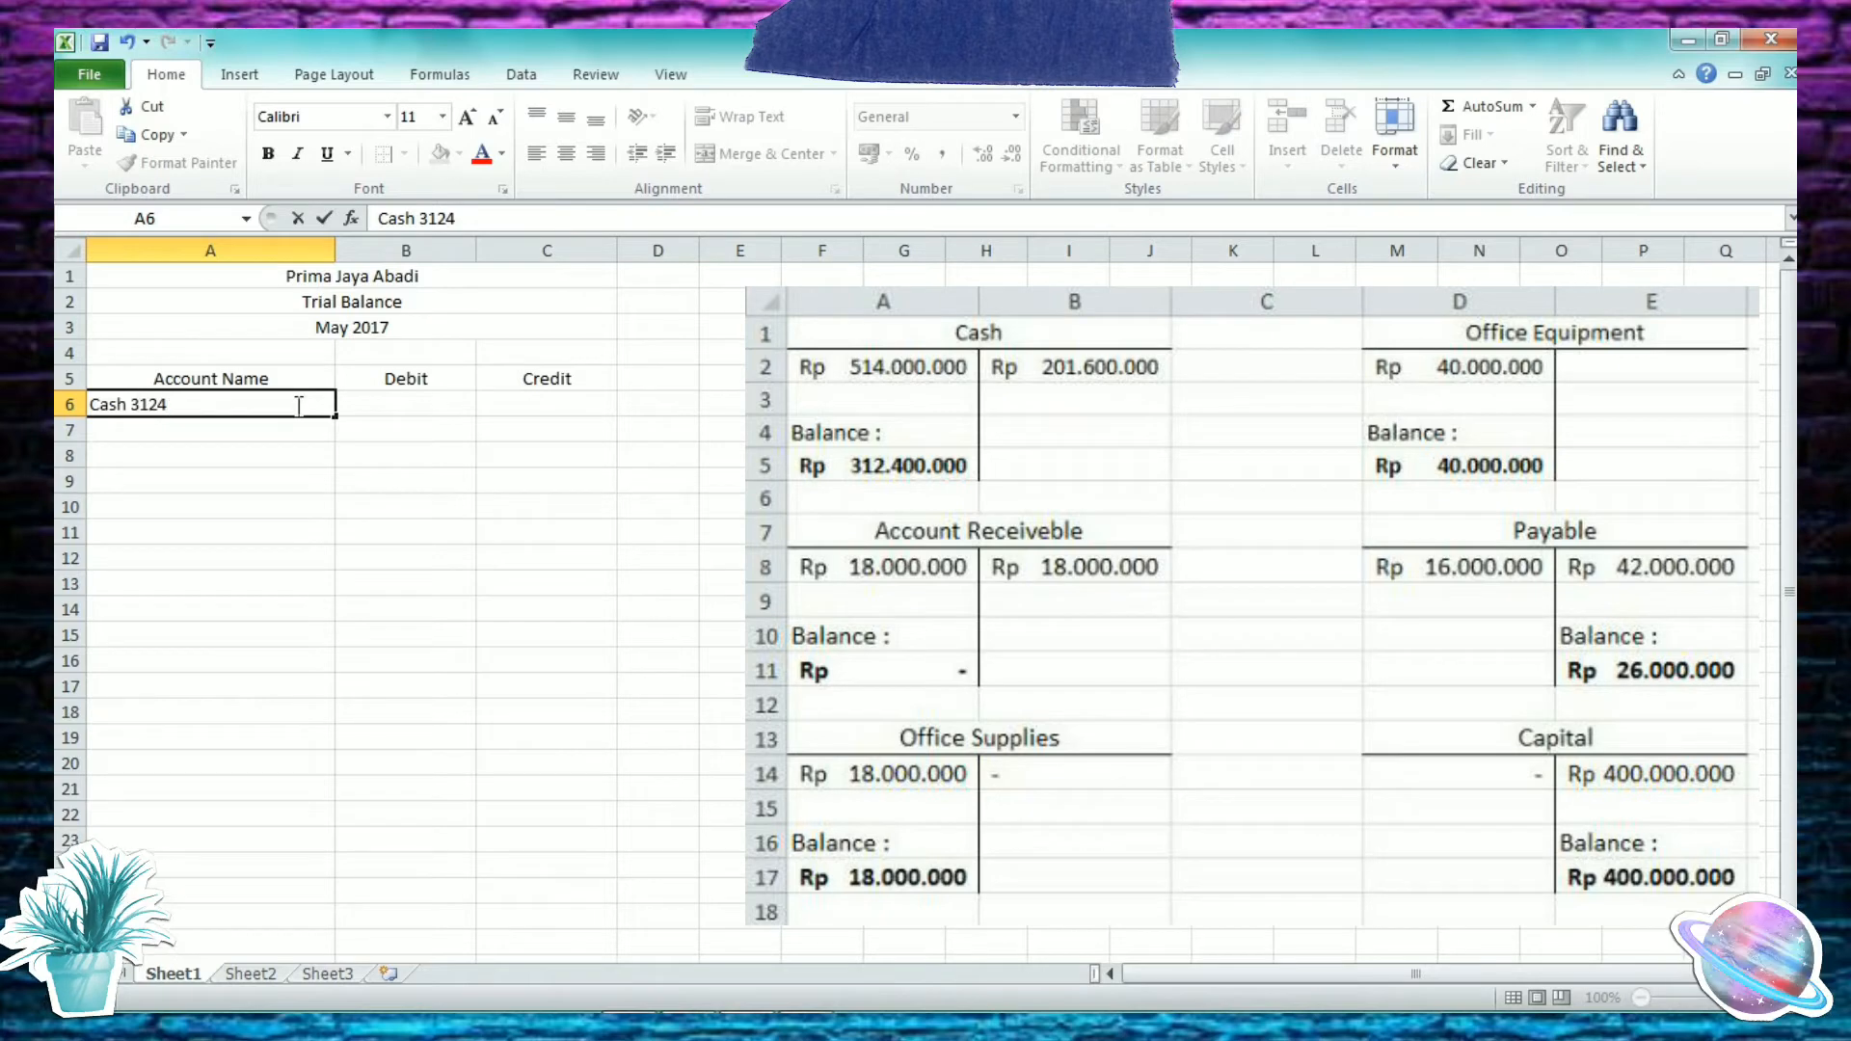
key("BackSpace")
key("BackSpace")
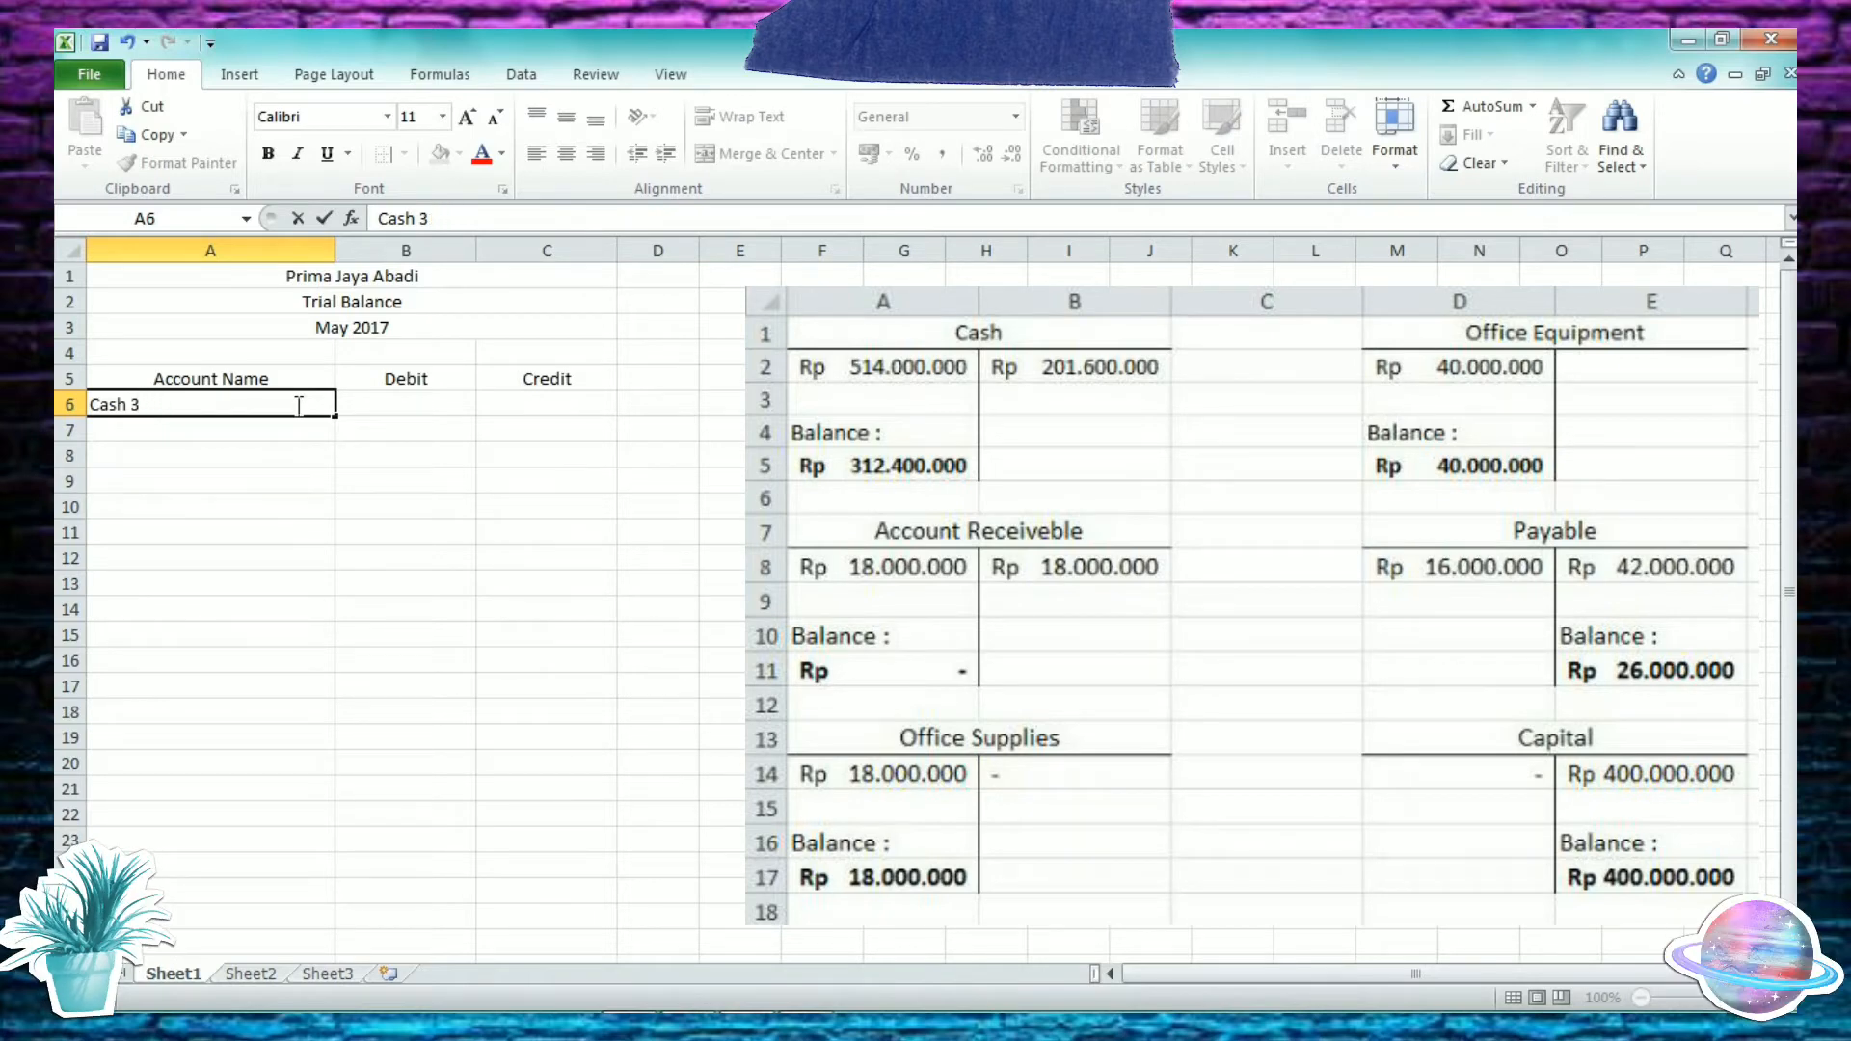
key("Tab")
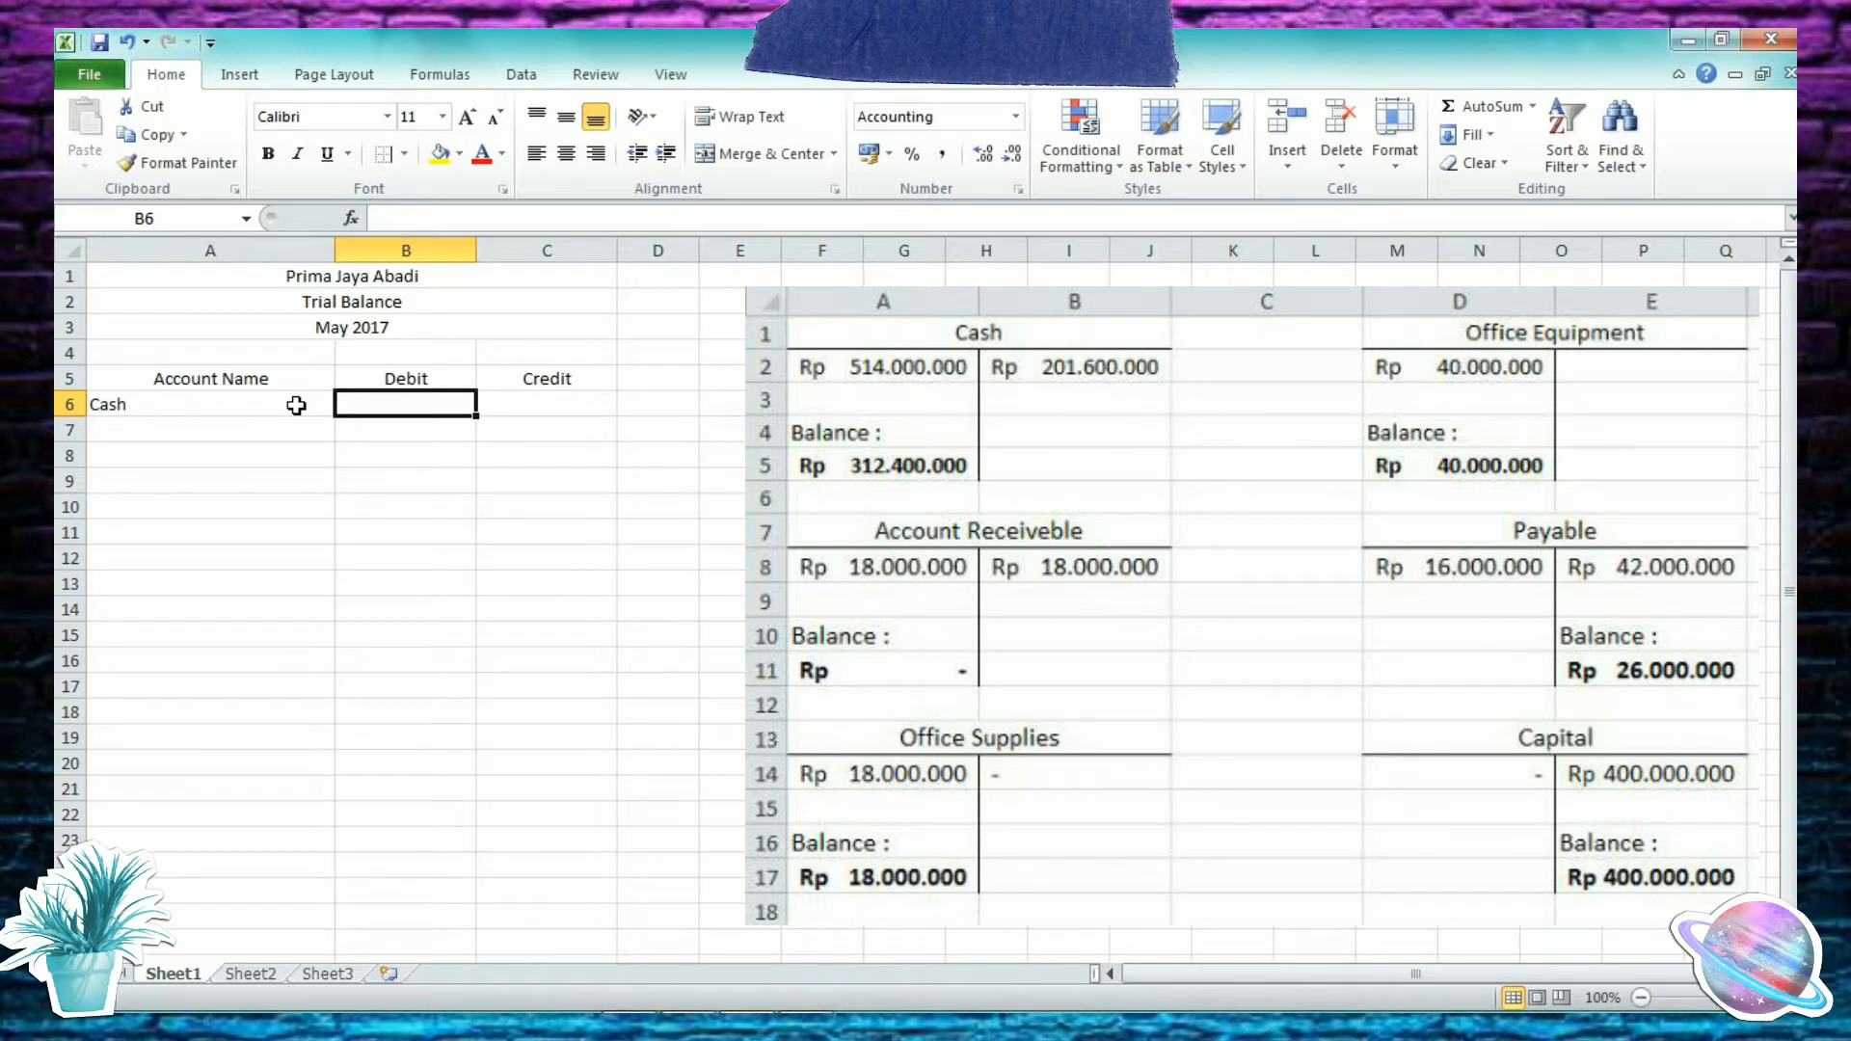
type("3124")
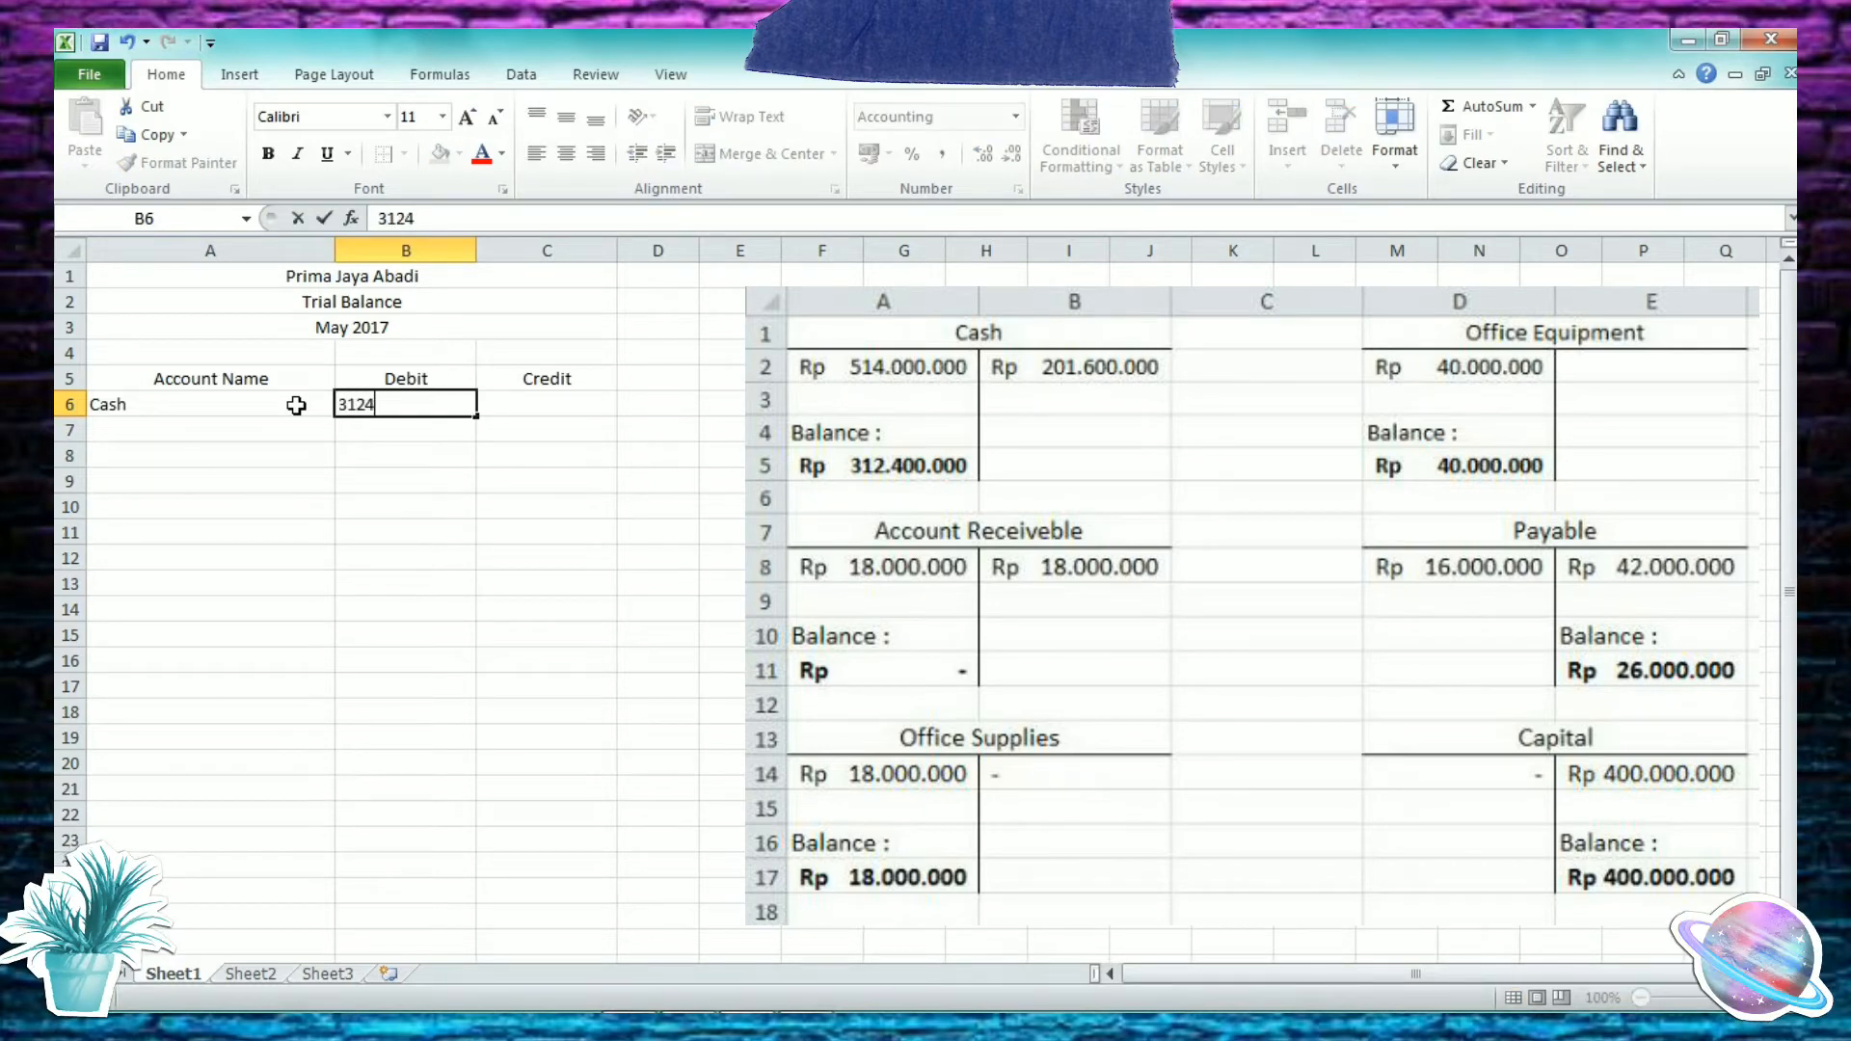
type("00000")
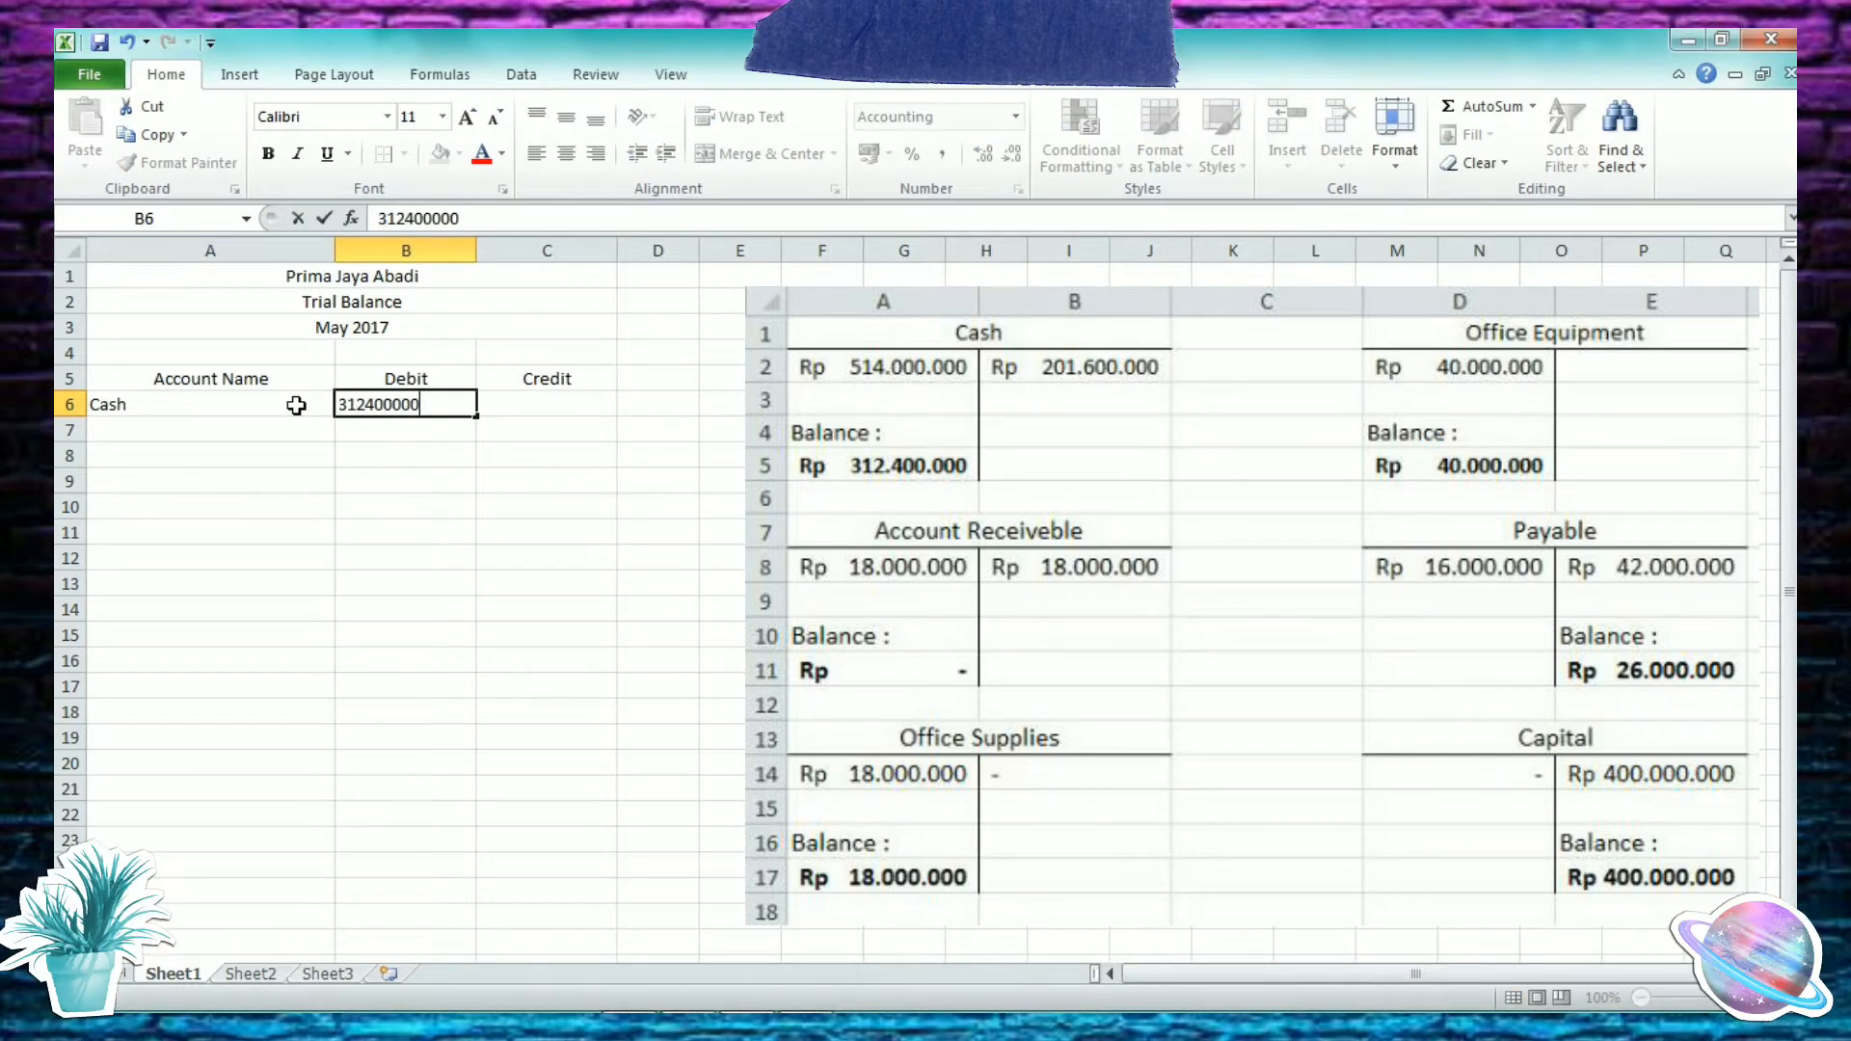
key("Return")
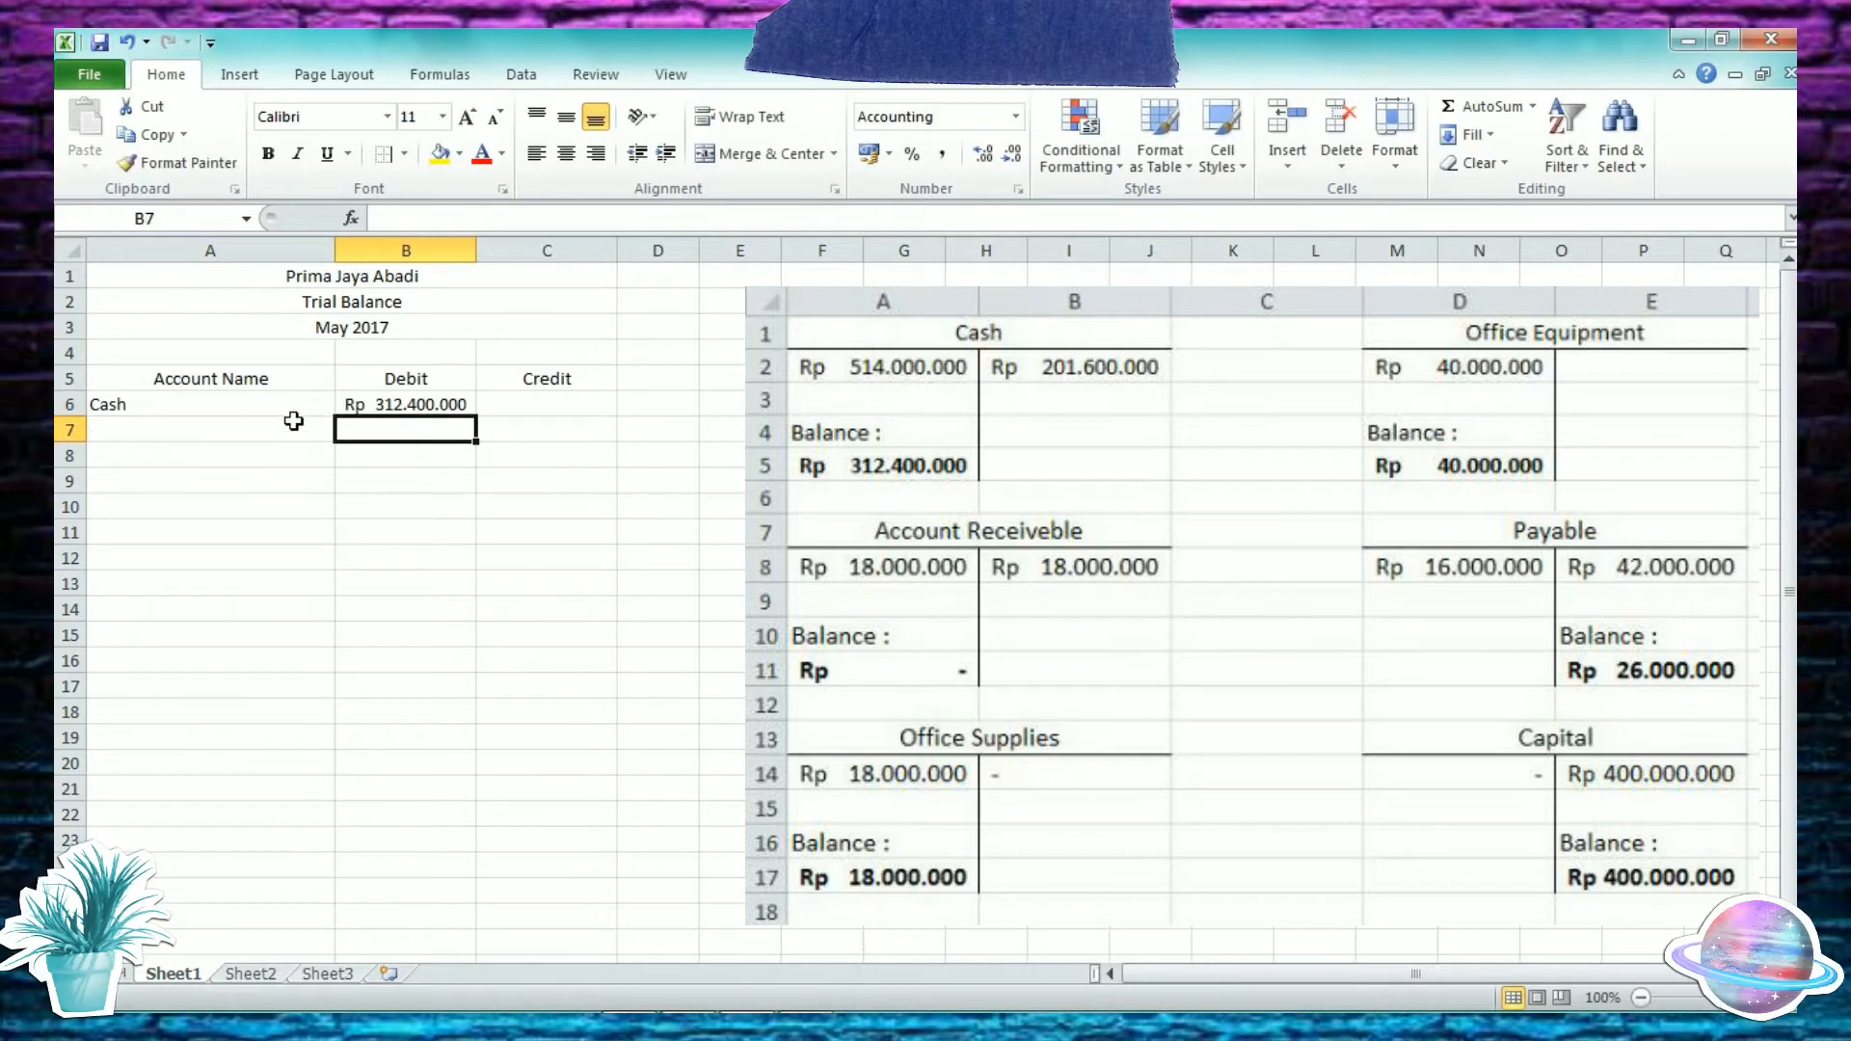
Step: Enter the account "Account Receivable" in cell A7 with a debit of 0 in cell B7
left_click(294, 422)
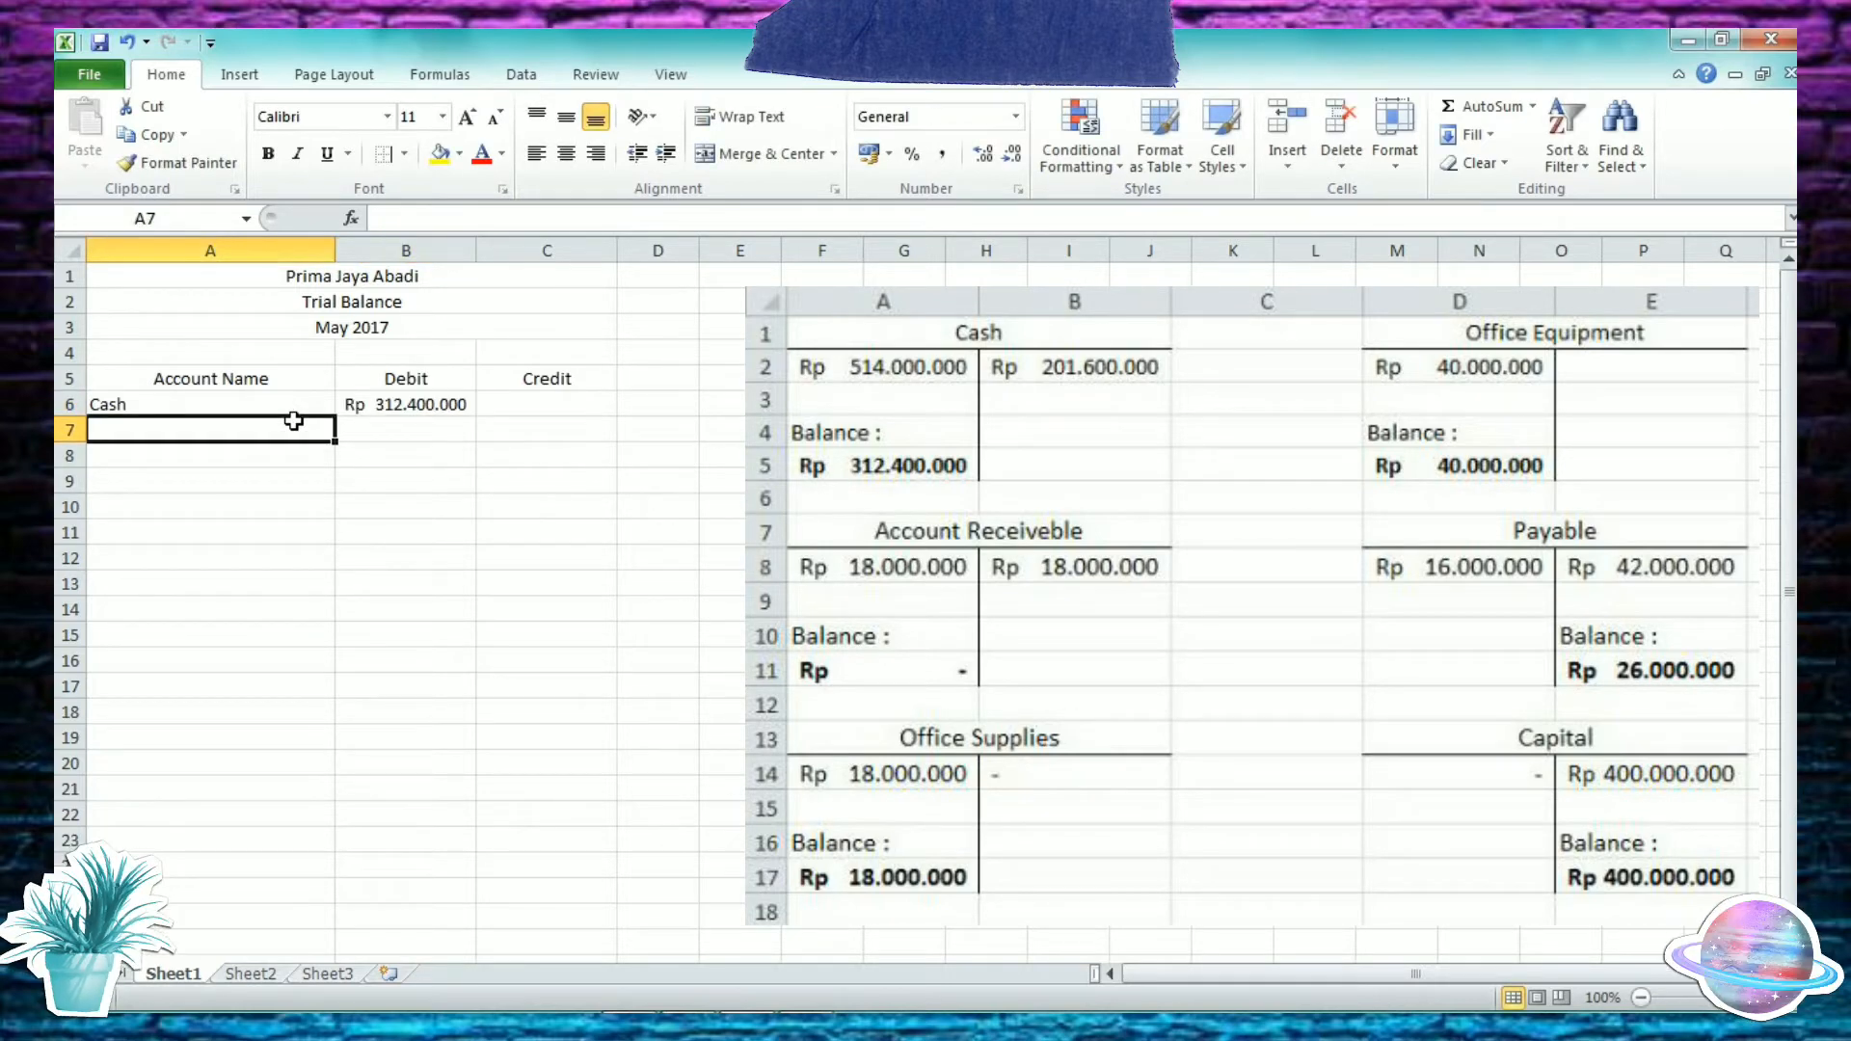
type("A")
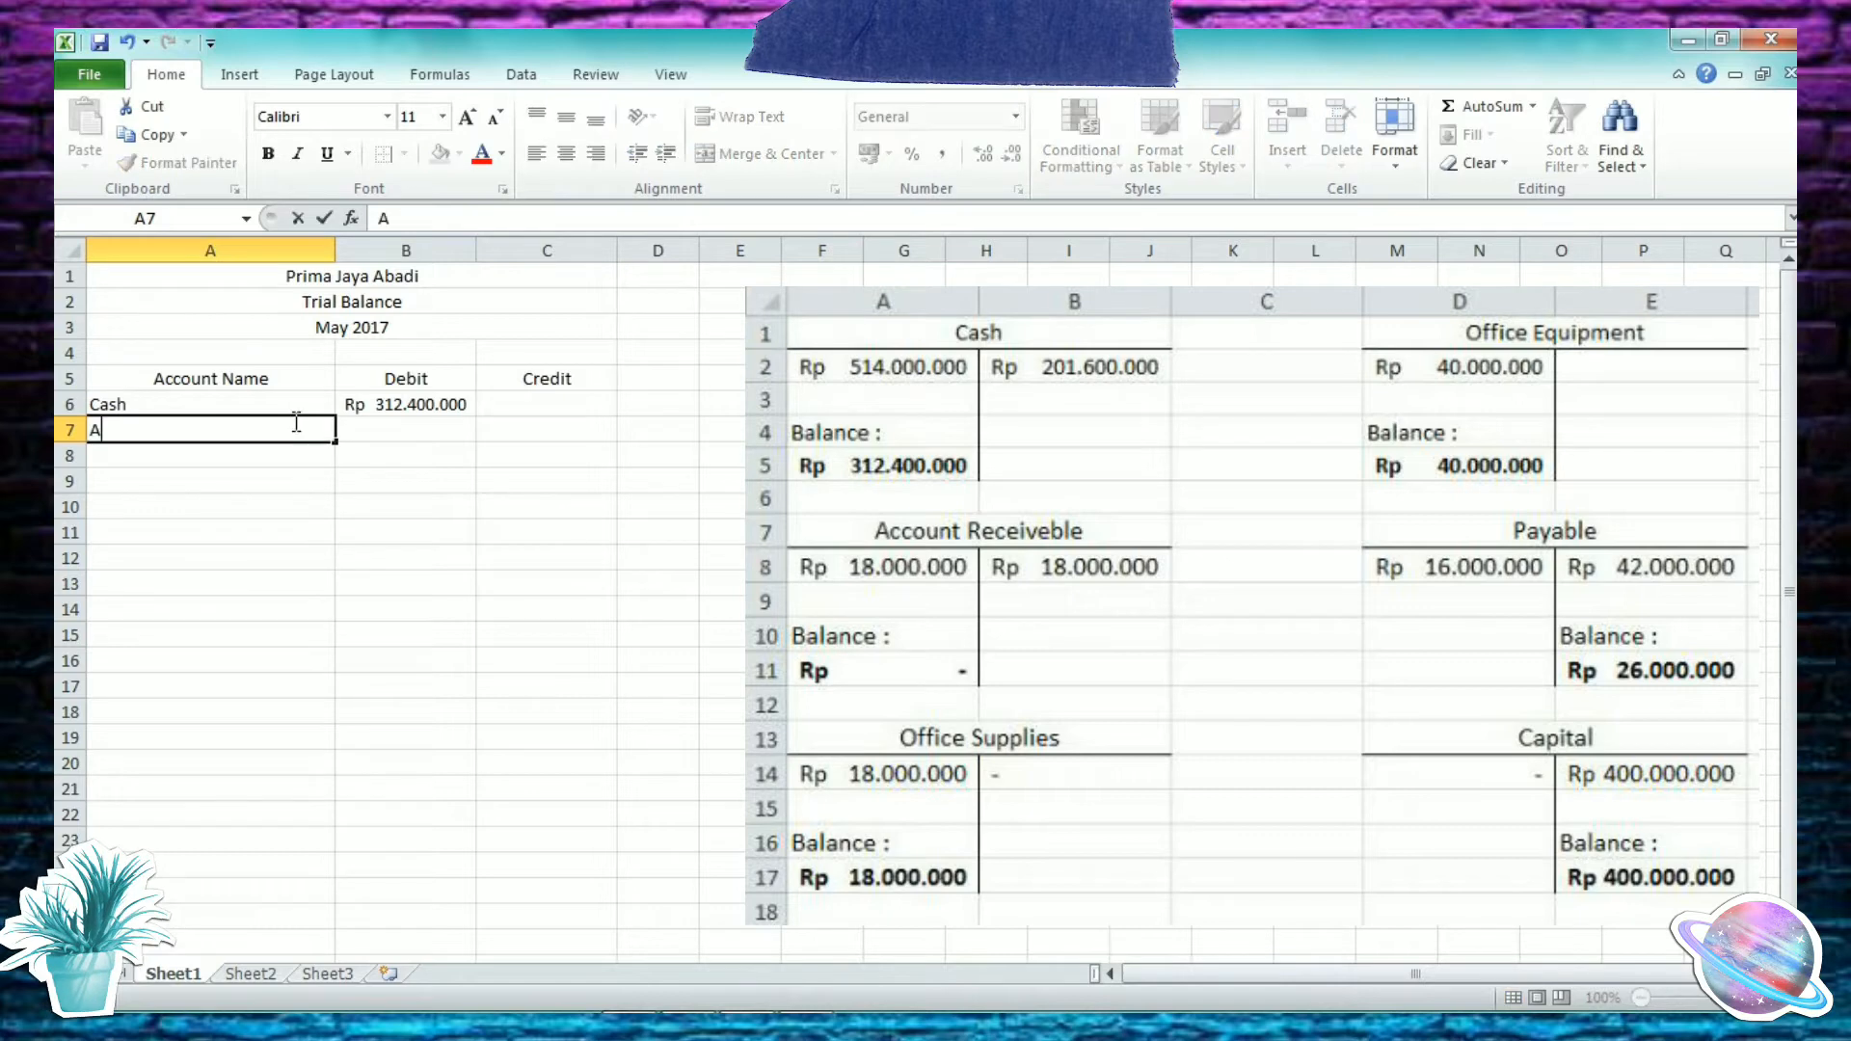
type("ccount ")
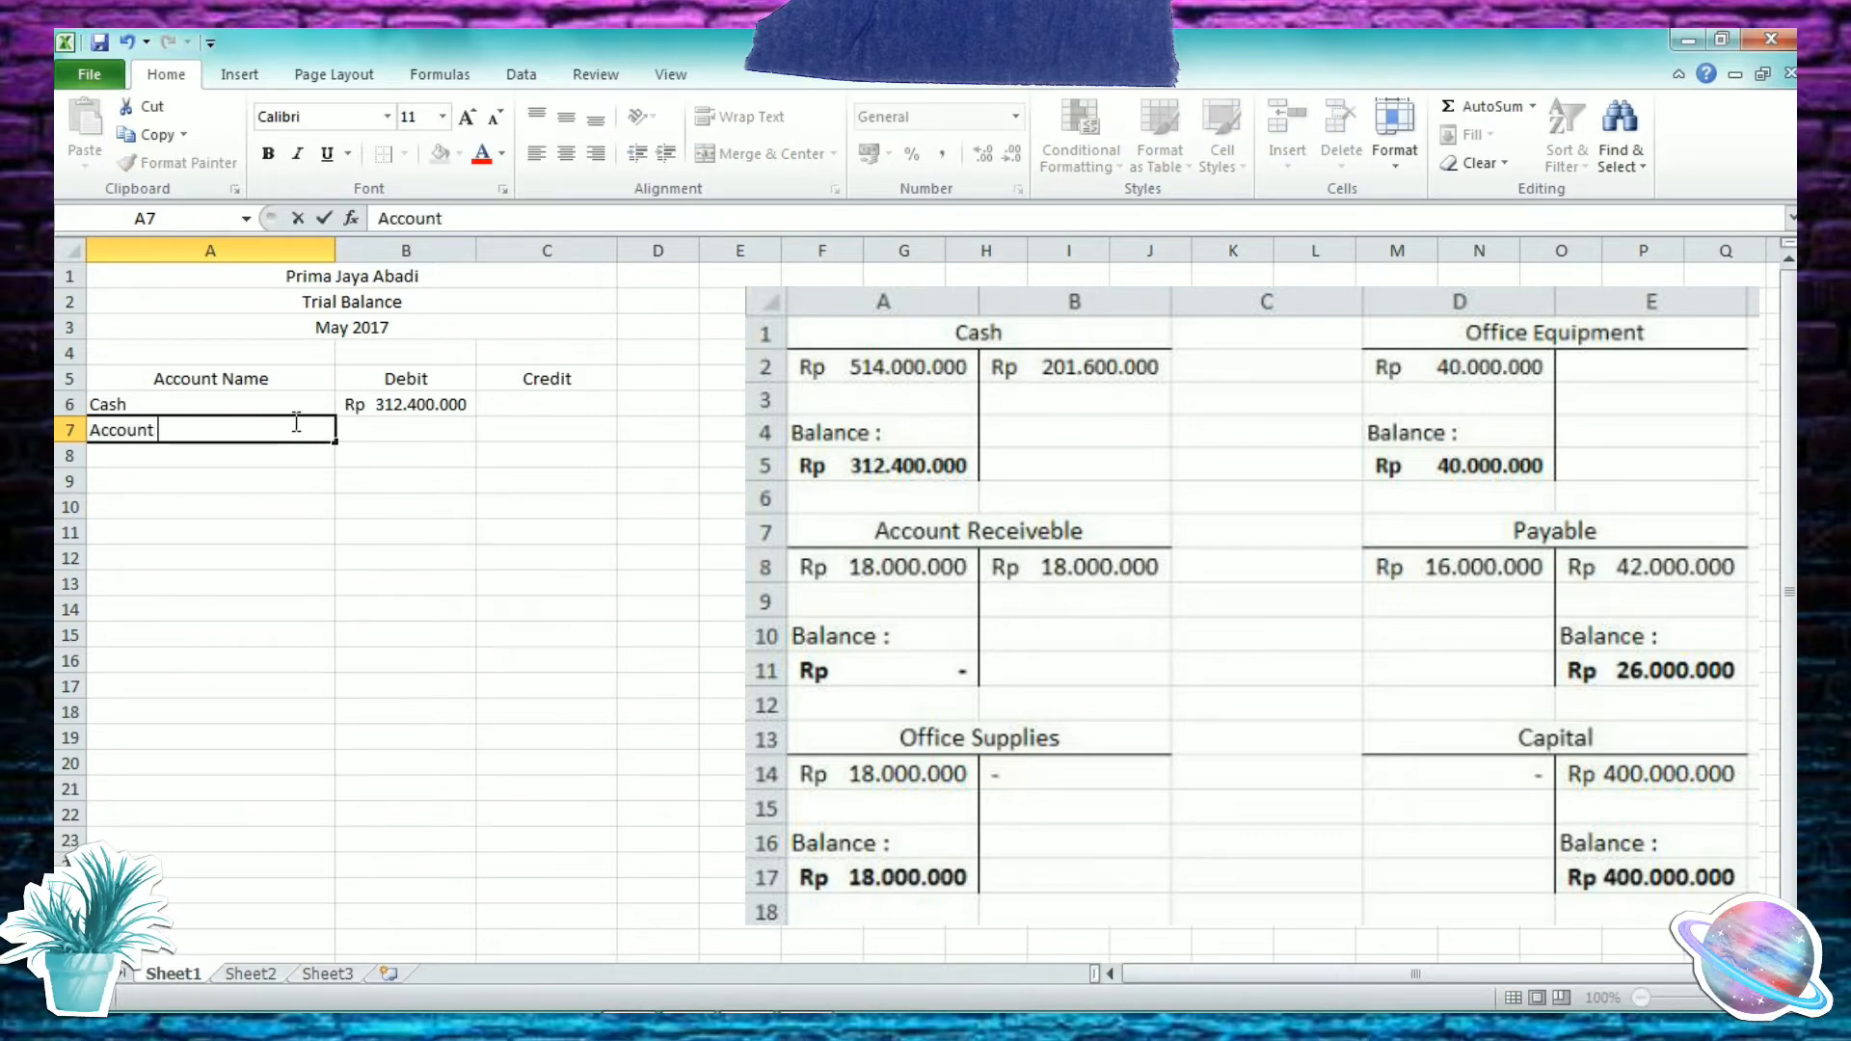
type("Rece")
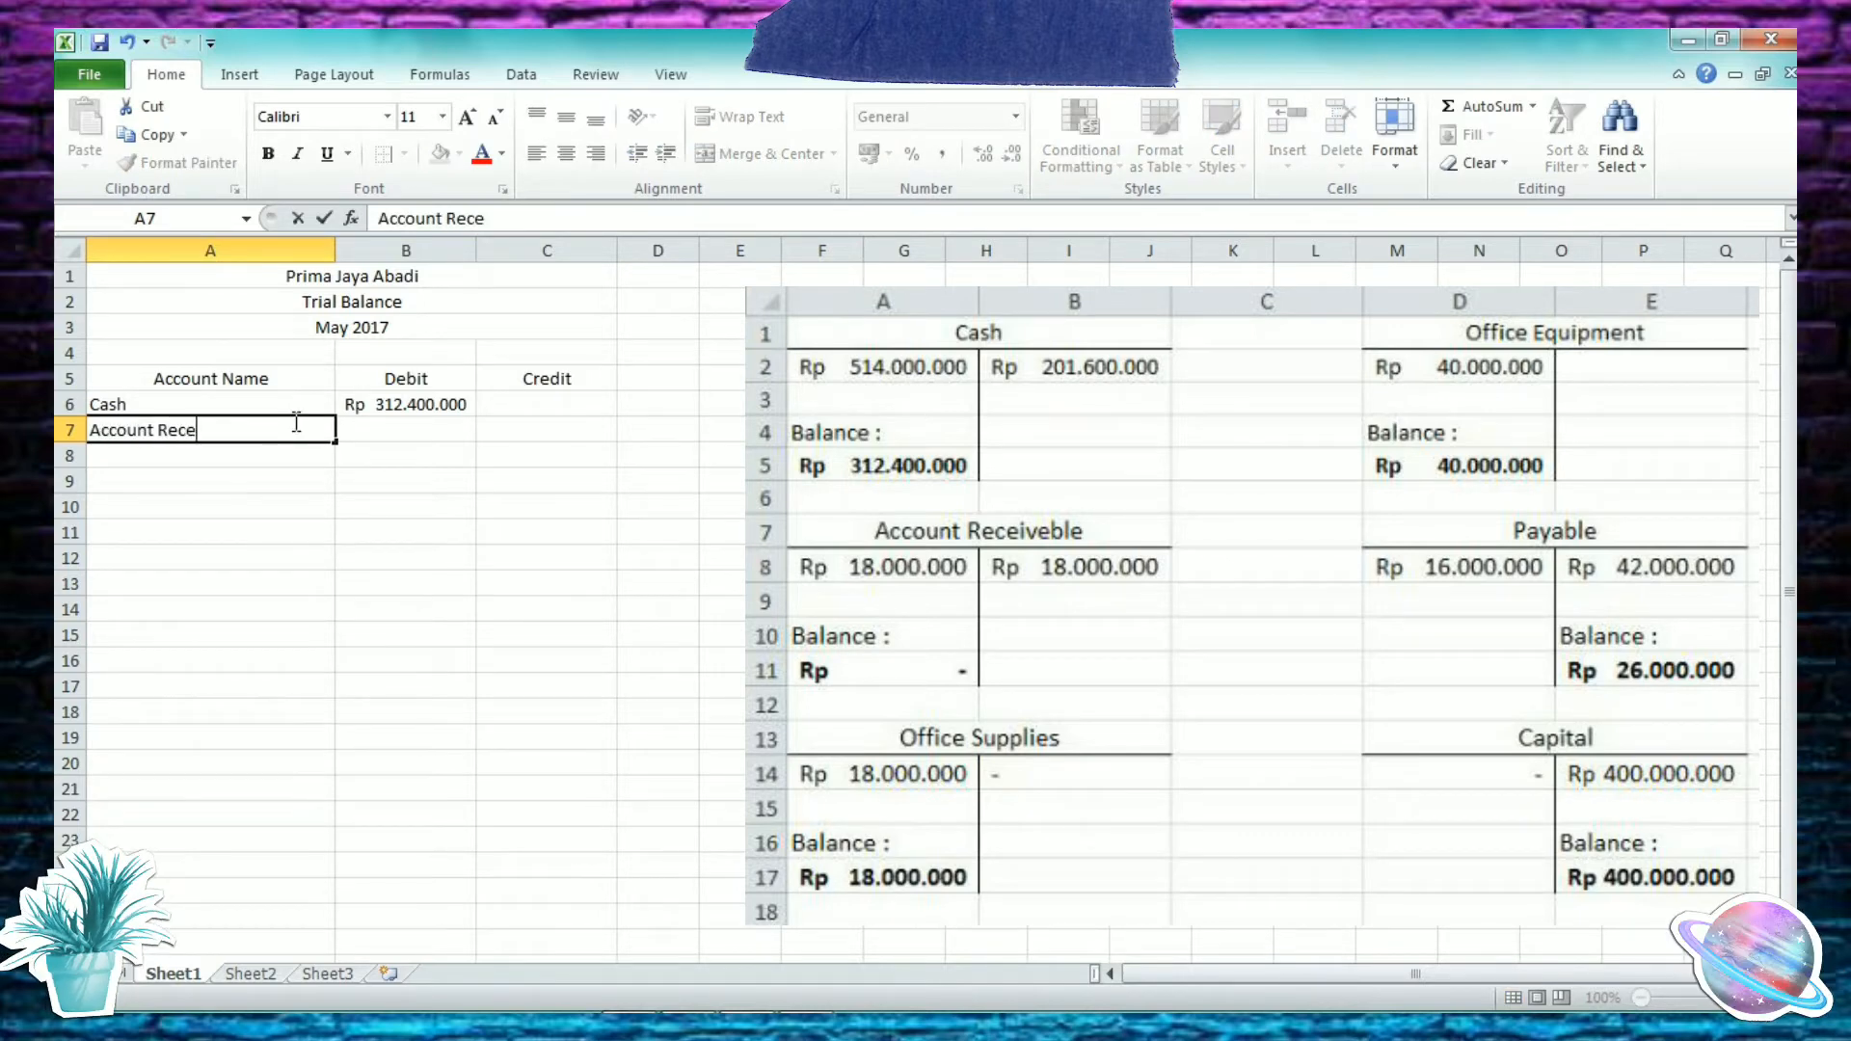
type("iva")
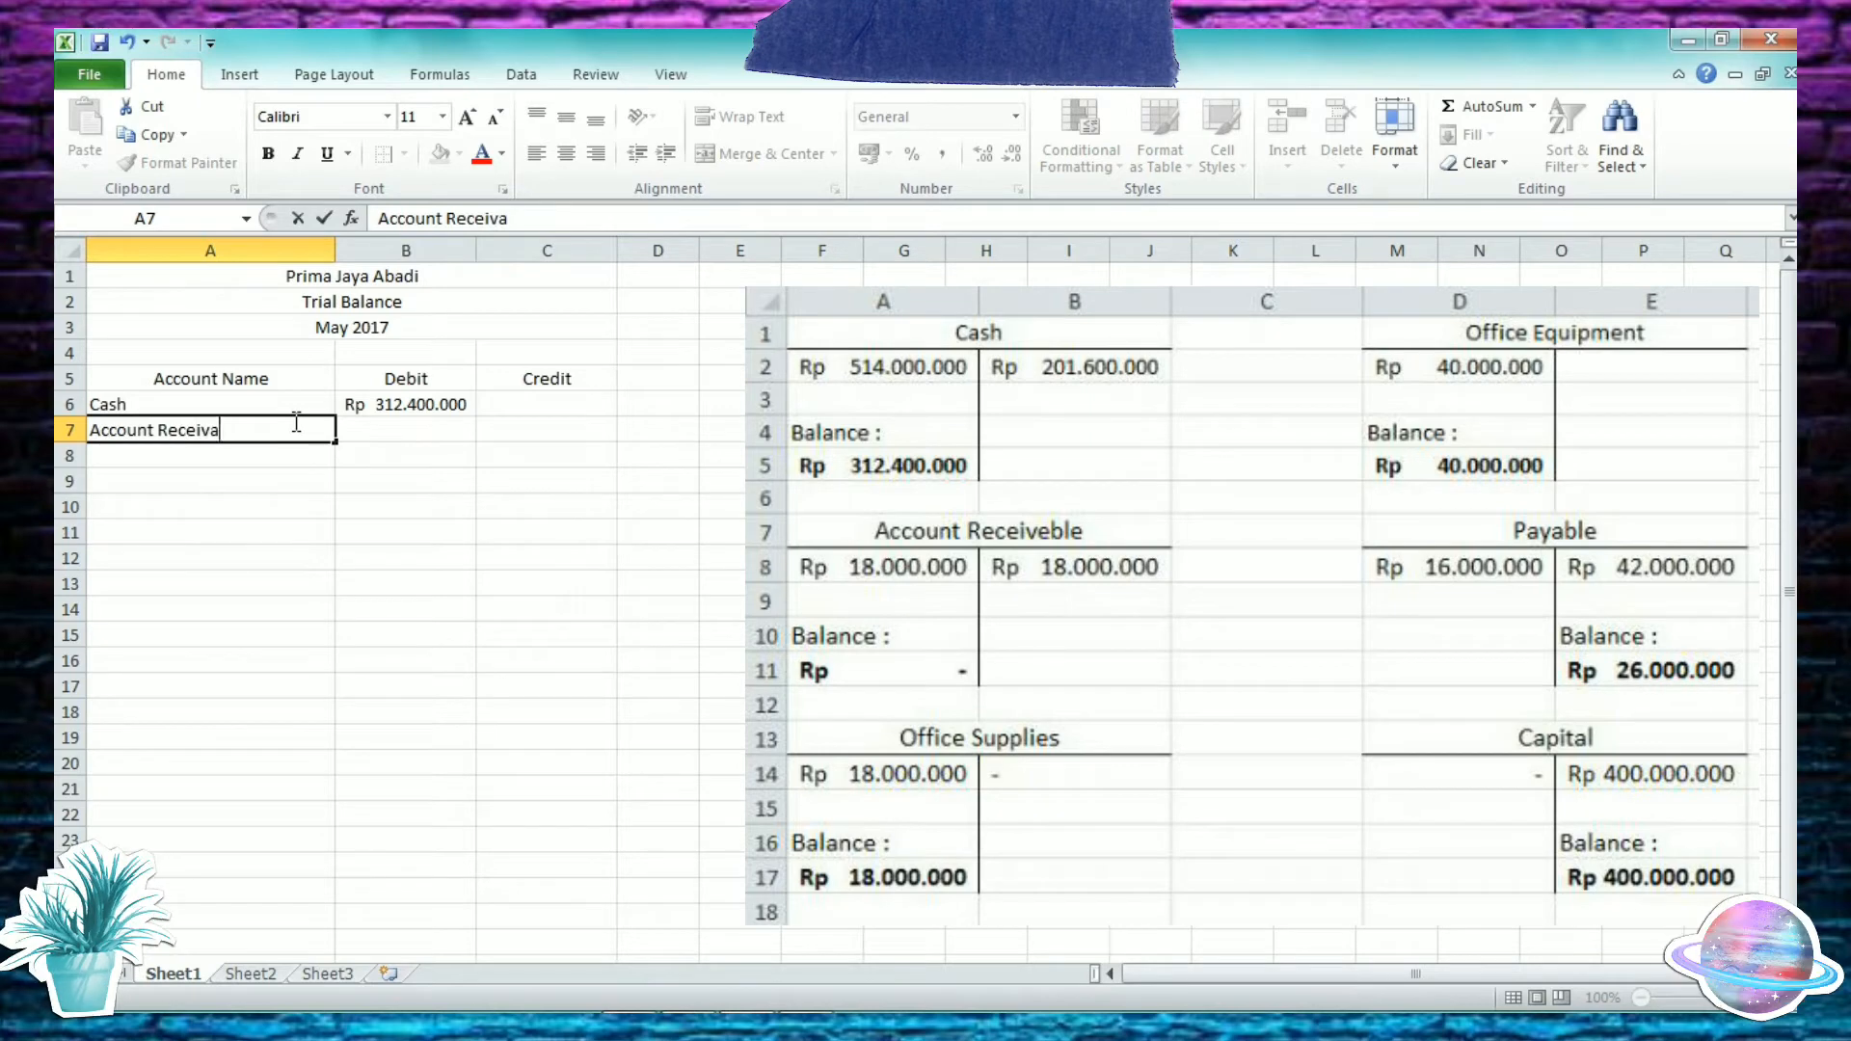
type("ble")
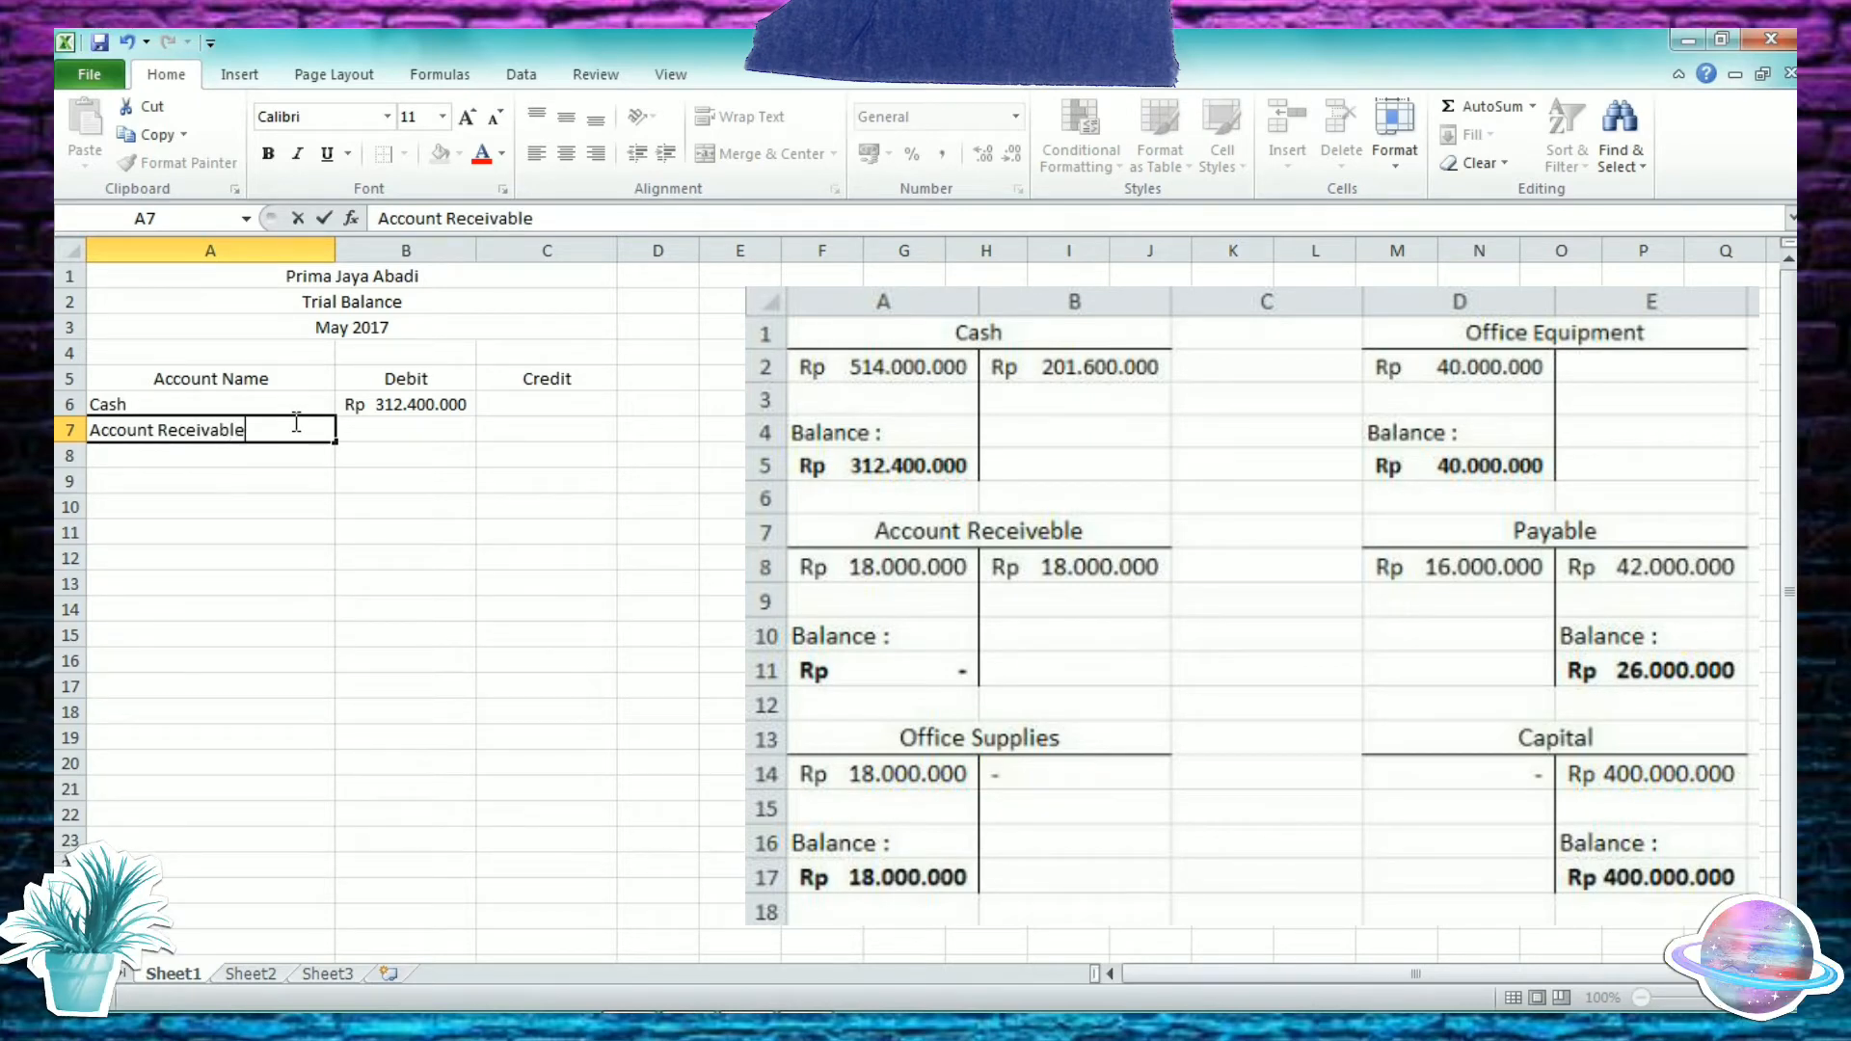
left_click(369, 428)
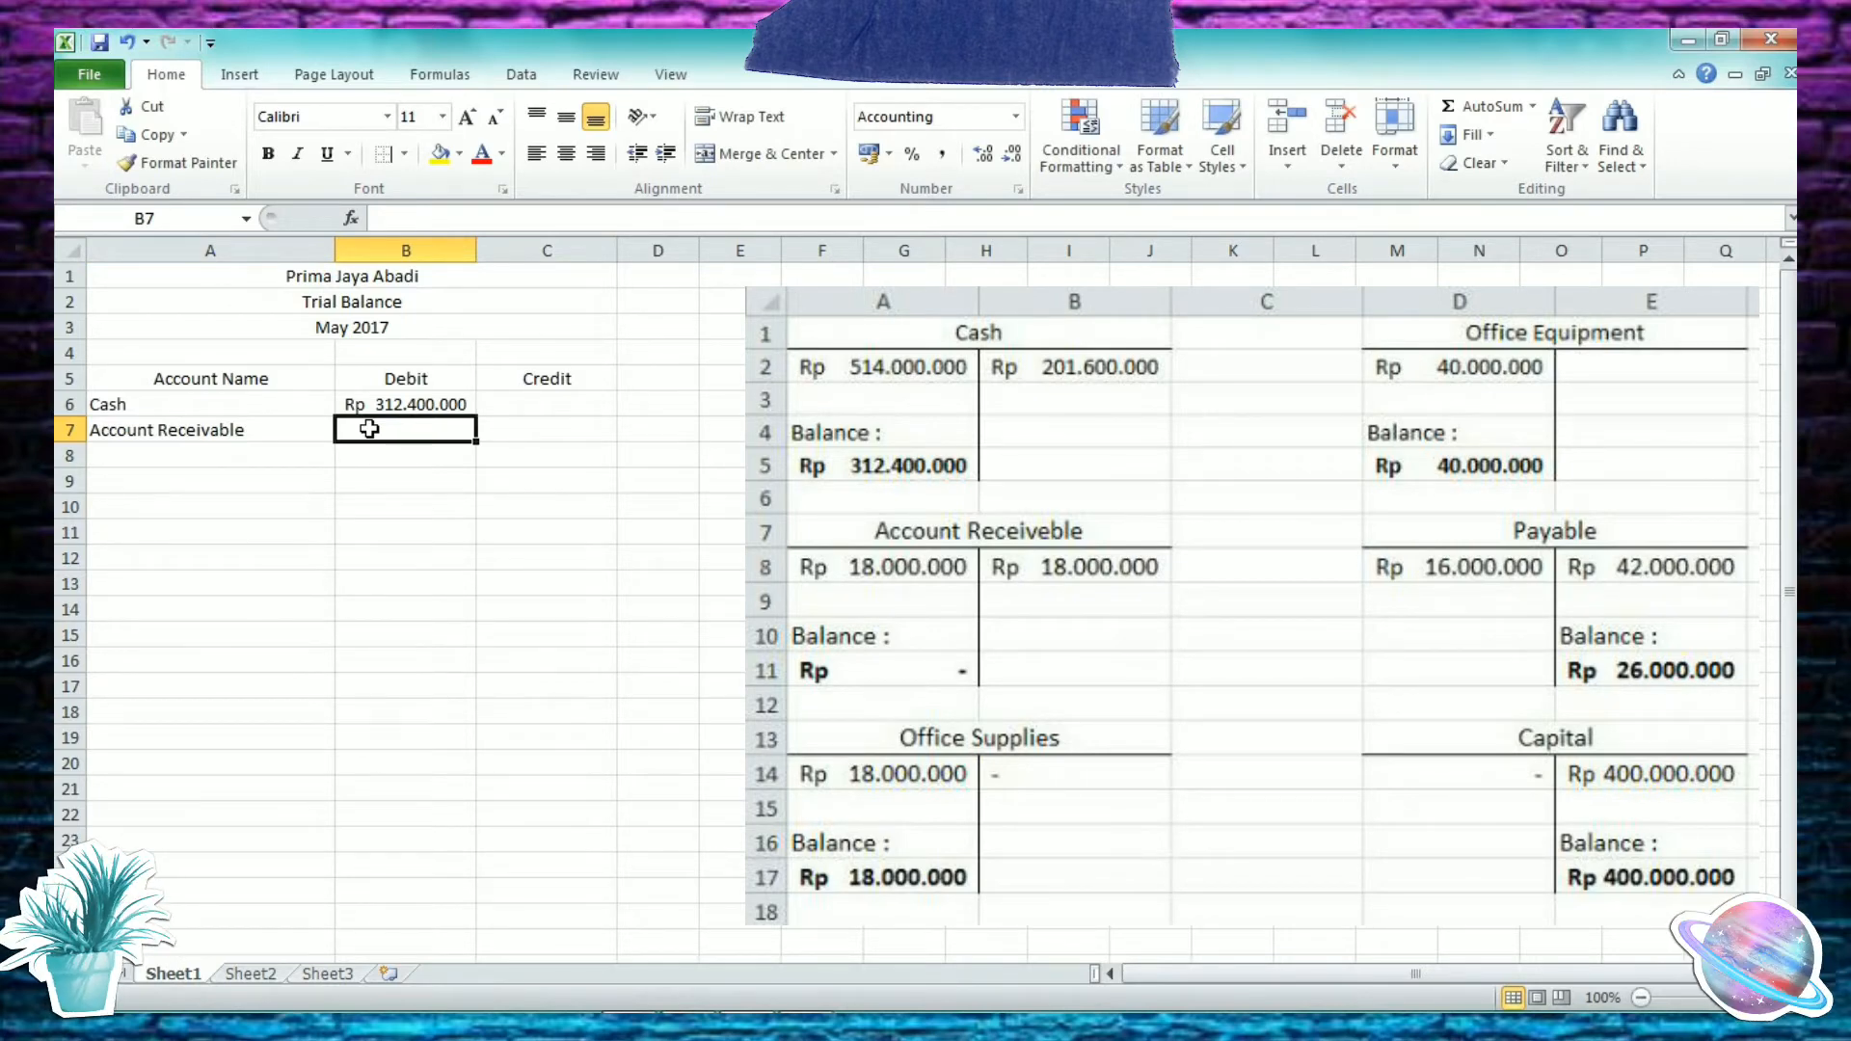
type("0")
key("Return")
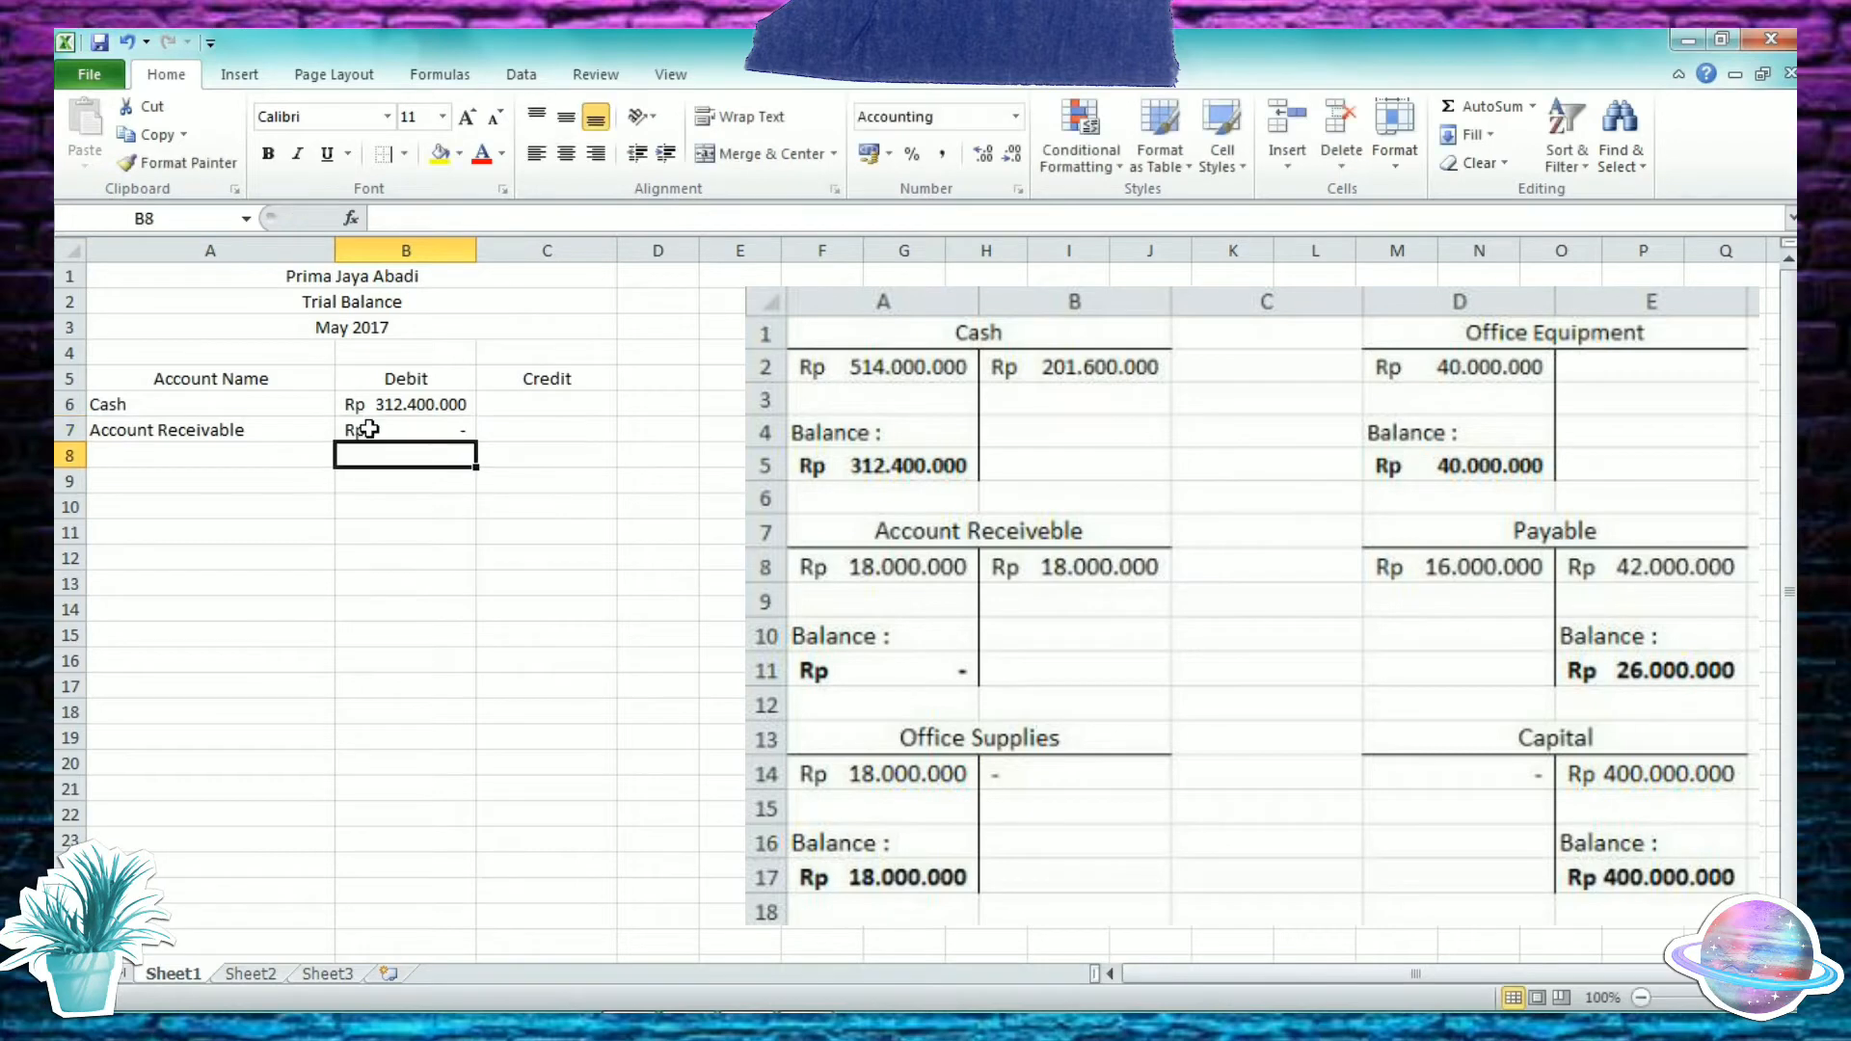
Step: Enter the account "Office Supplies" in cell A8 with a debit of 18000000 in cell B8
left_click(257, 452)
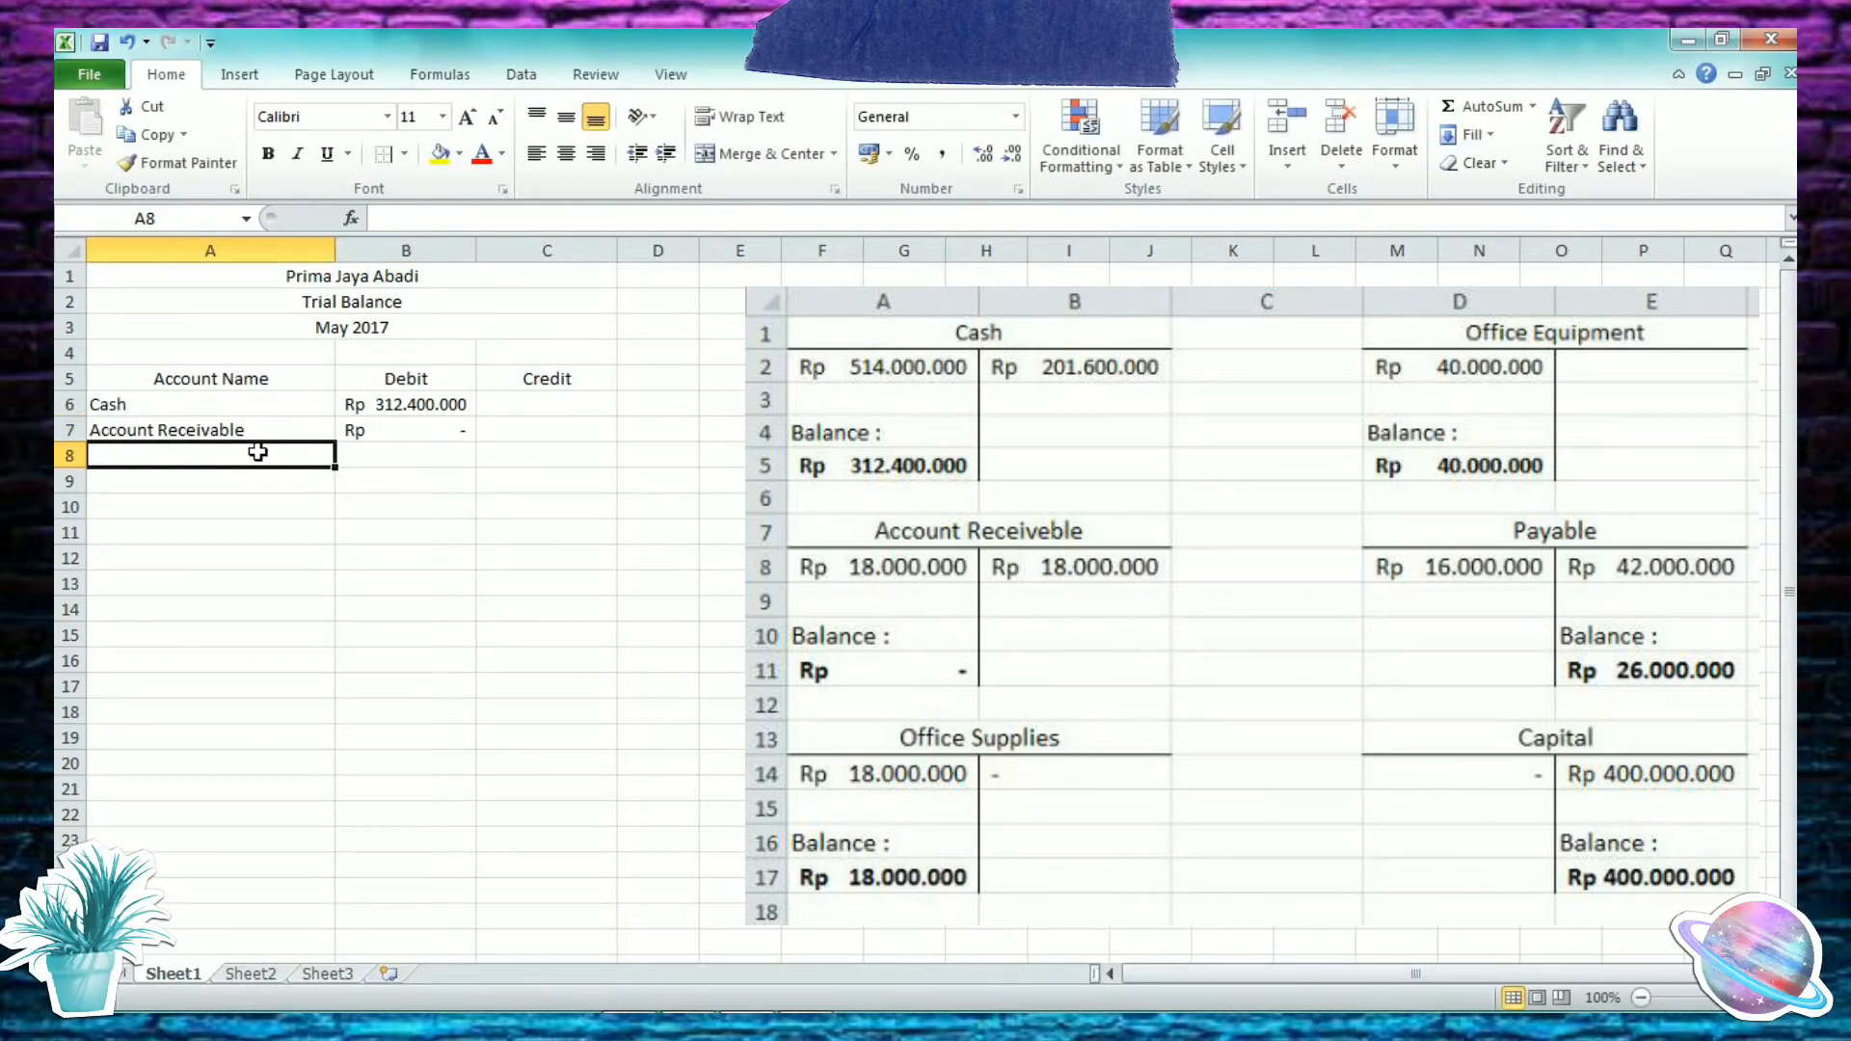
type("Offi")
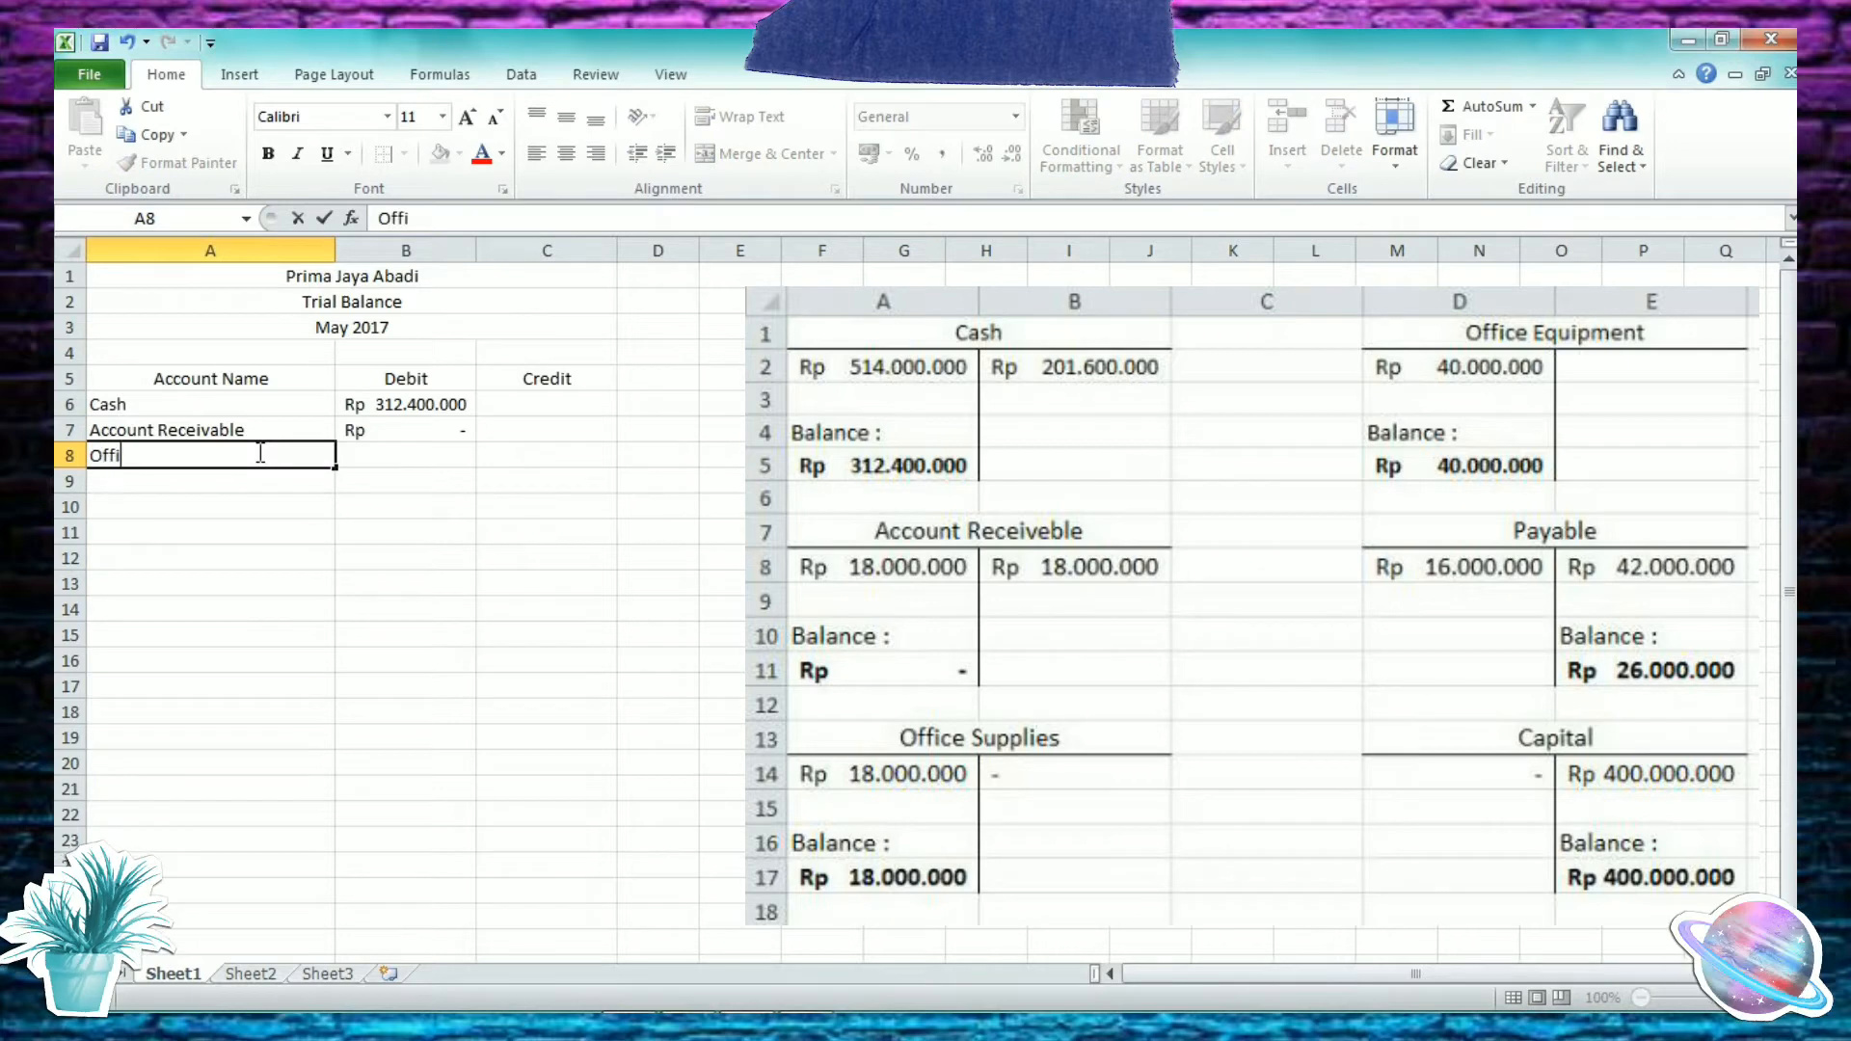
type("ce")
type("Su")
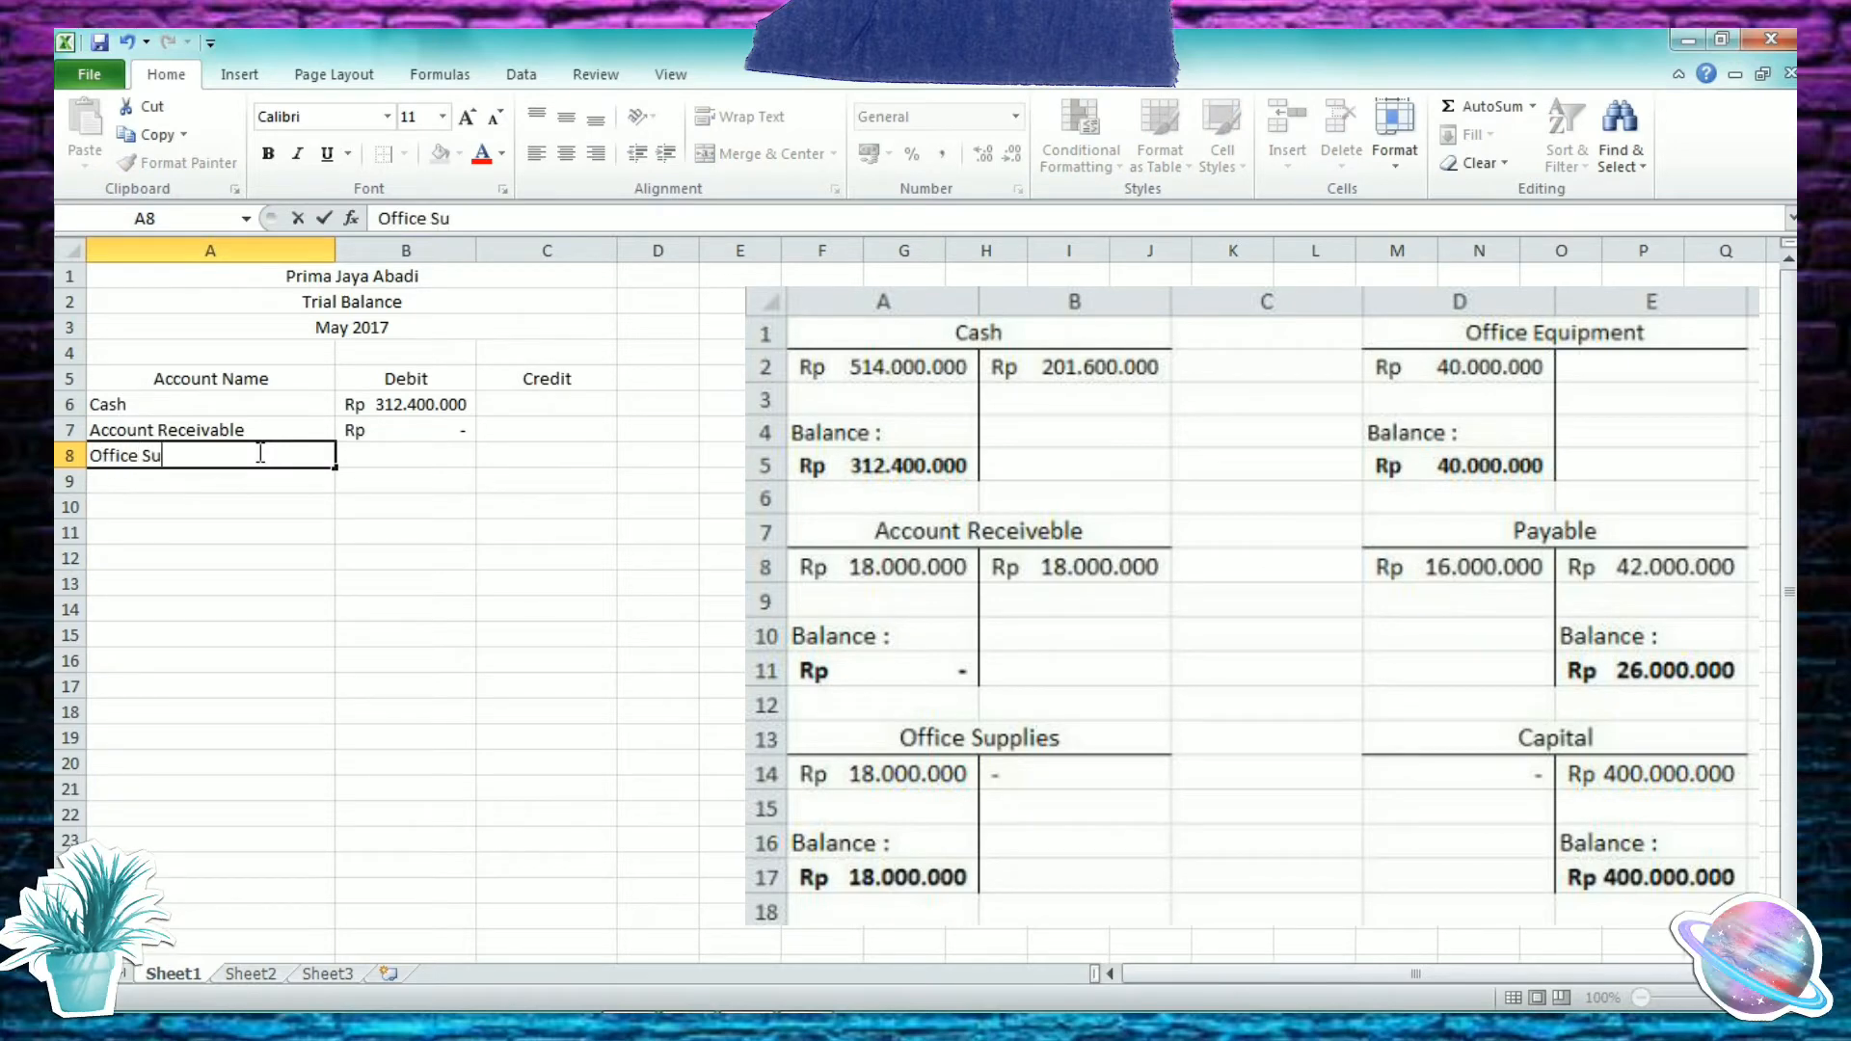
type("pplies")
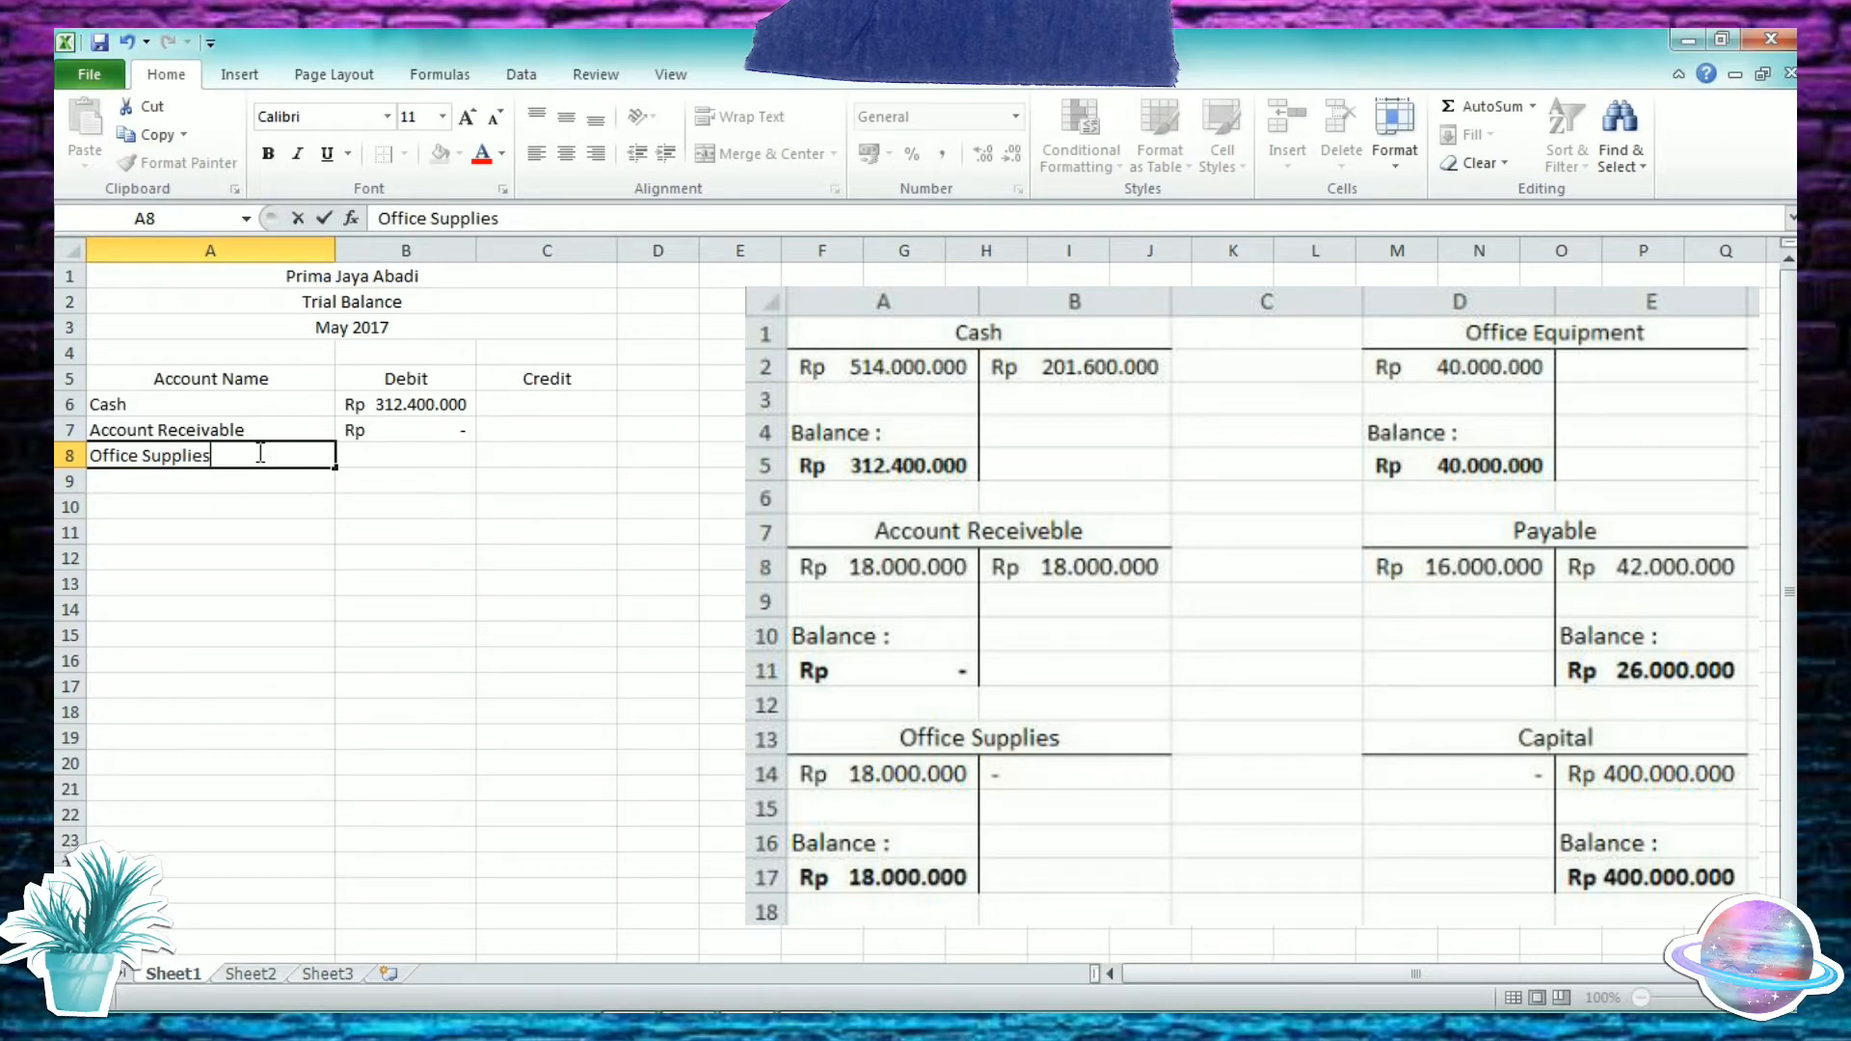
key("Tab")
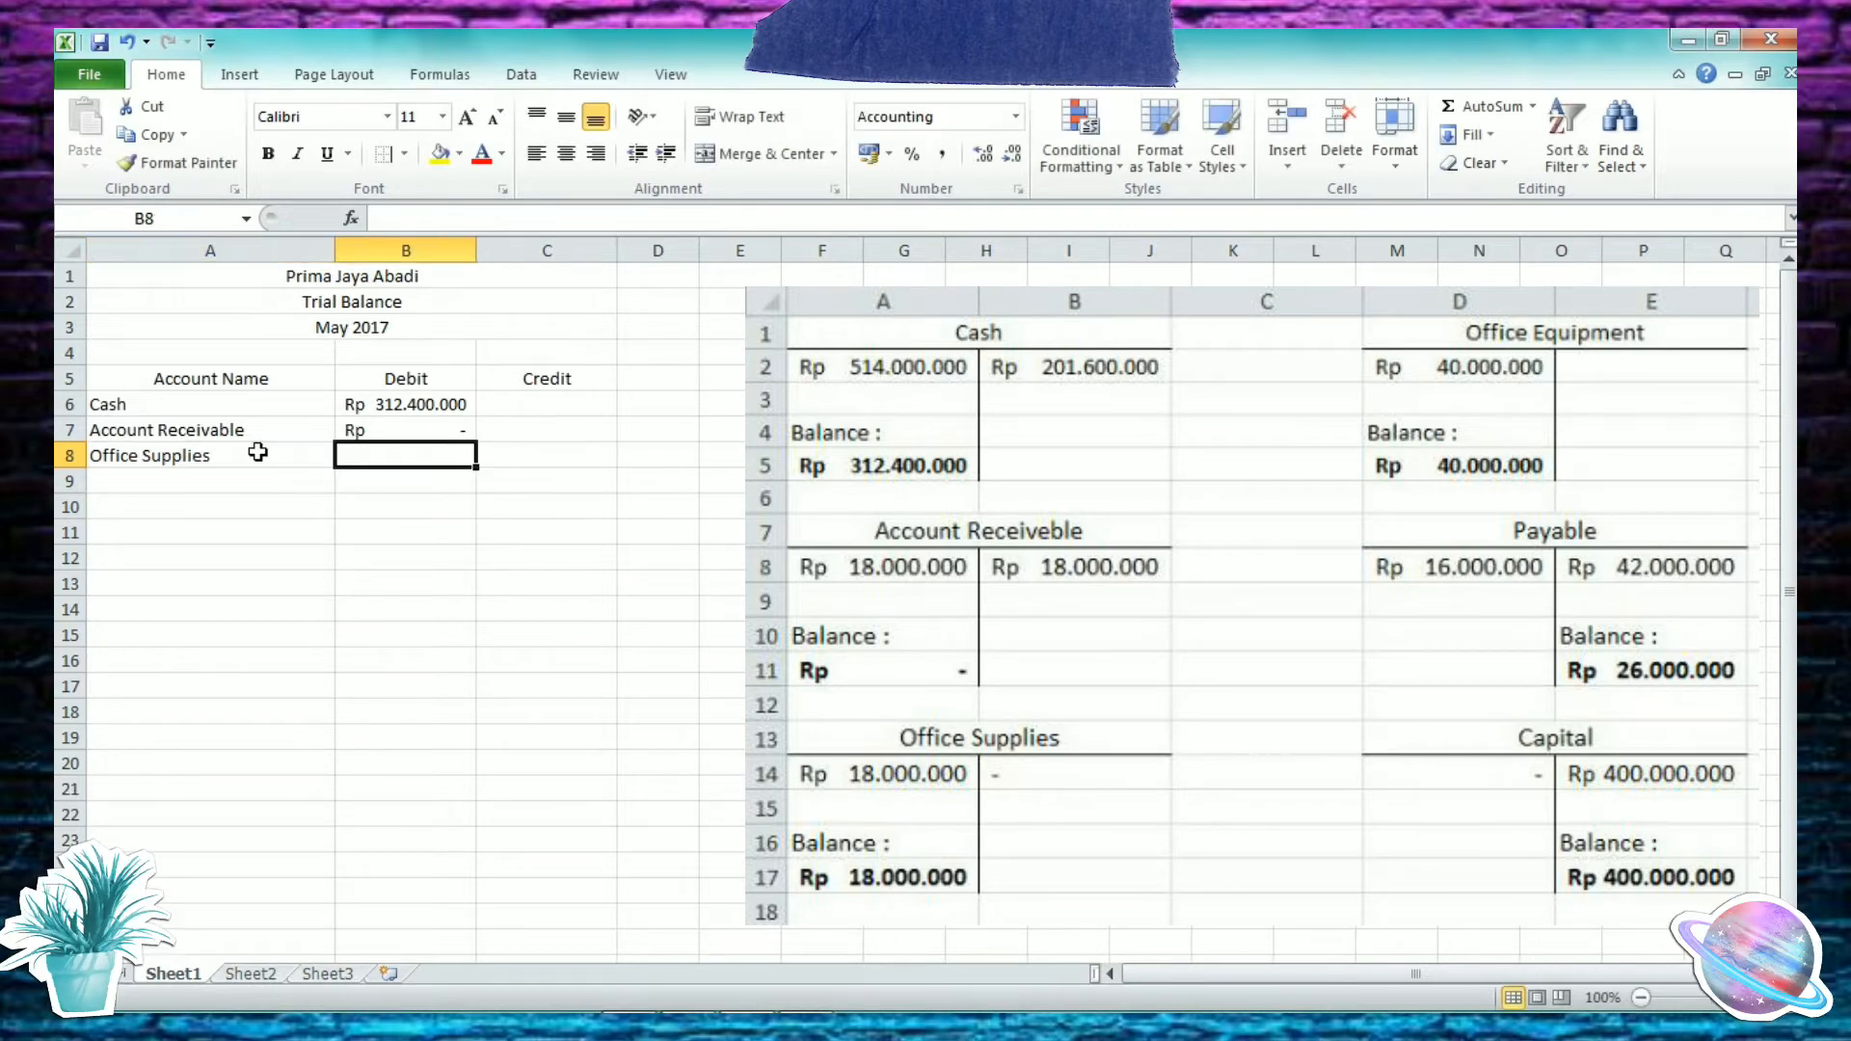
type("180")
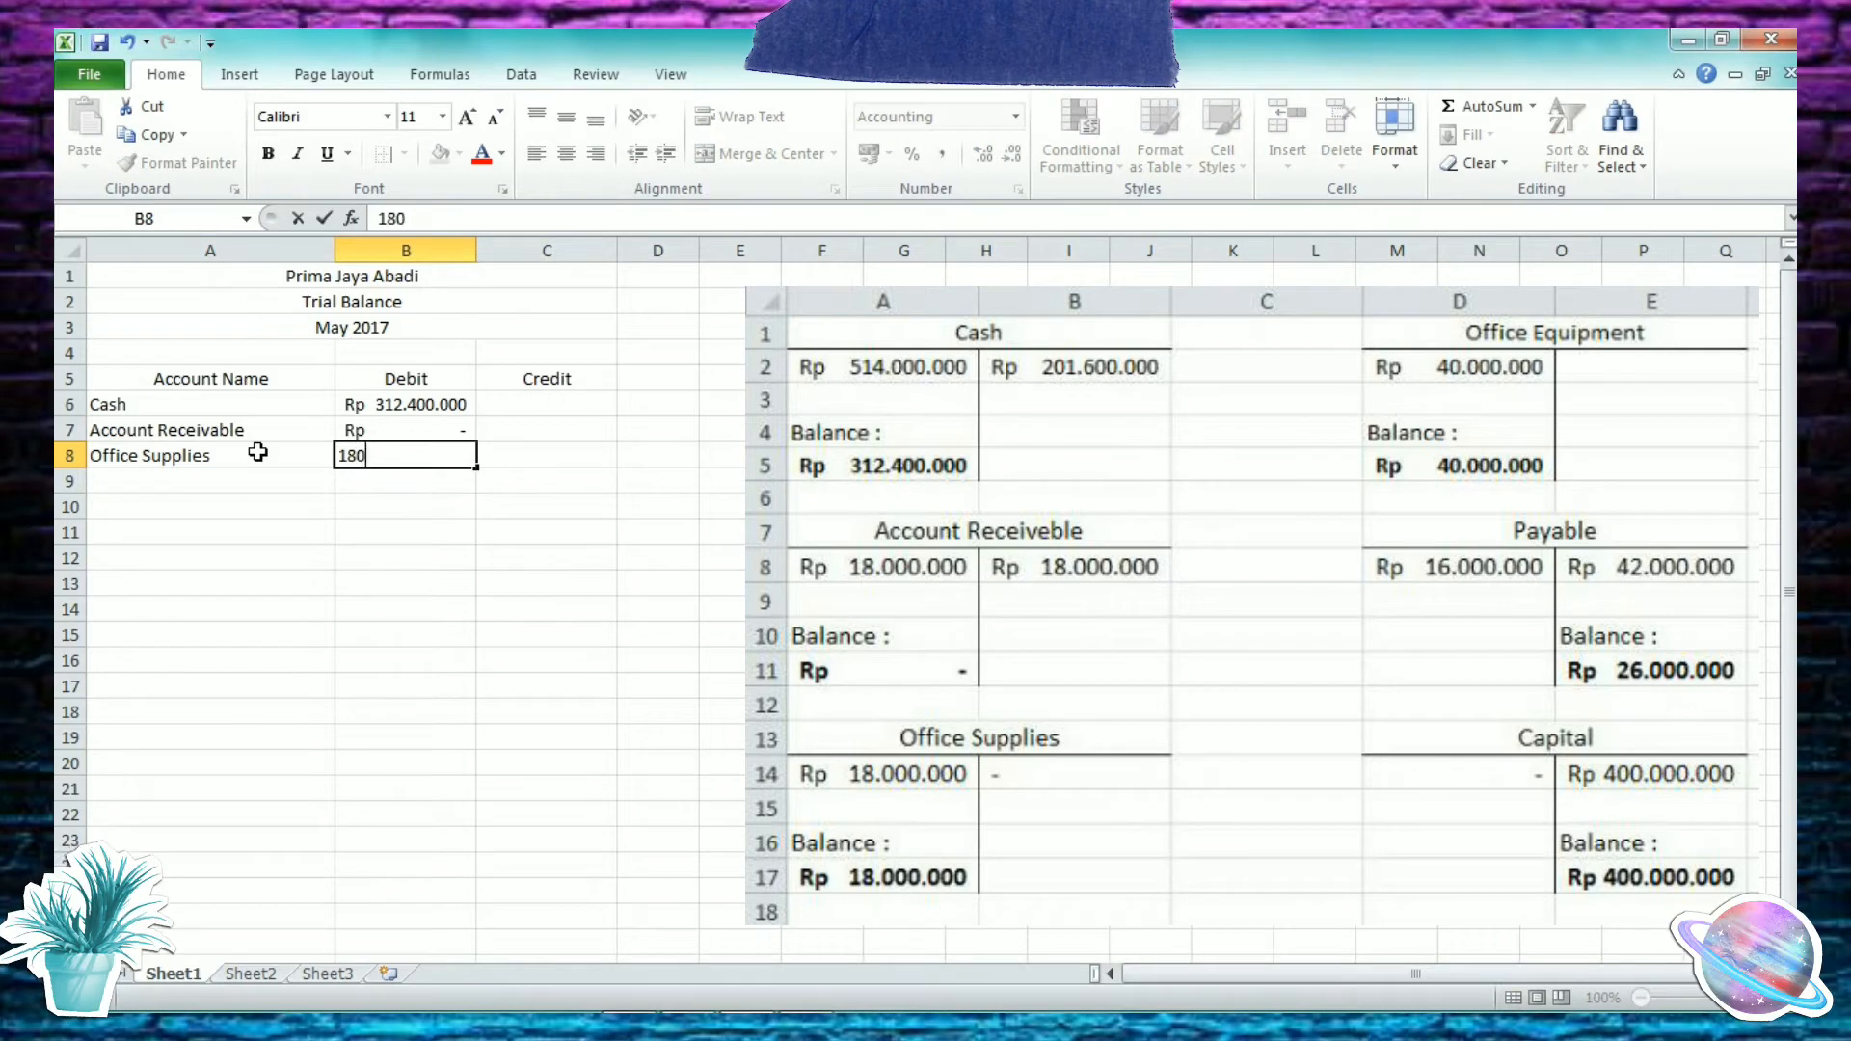
type("00000")
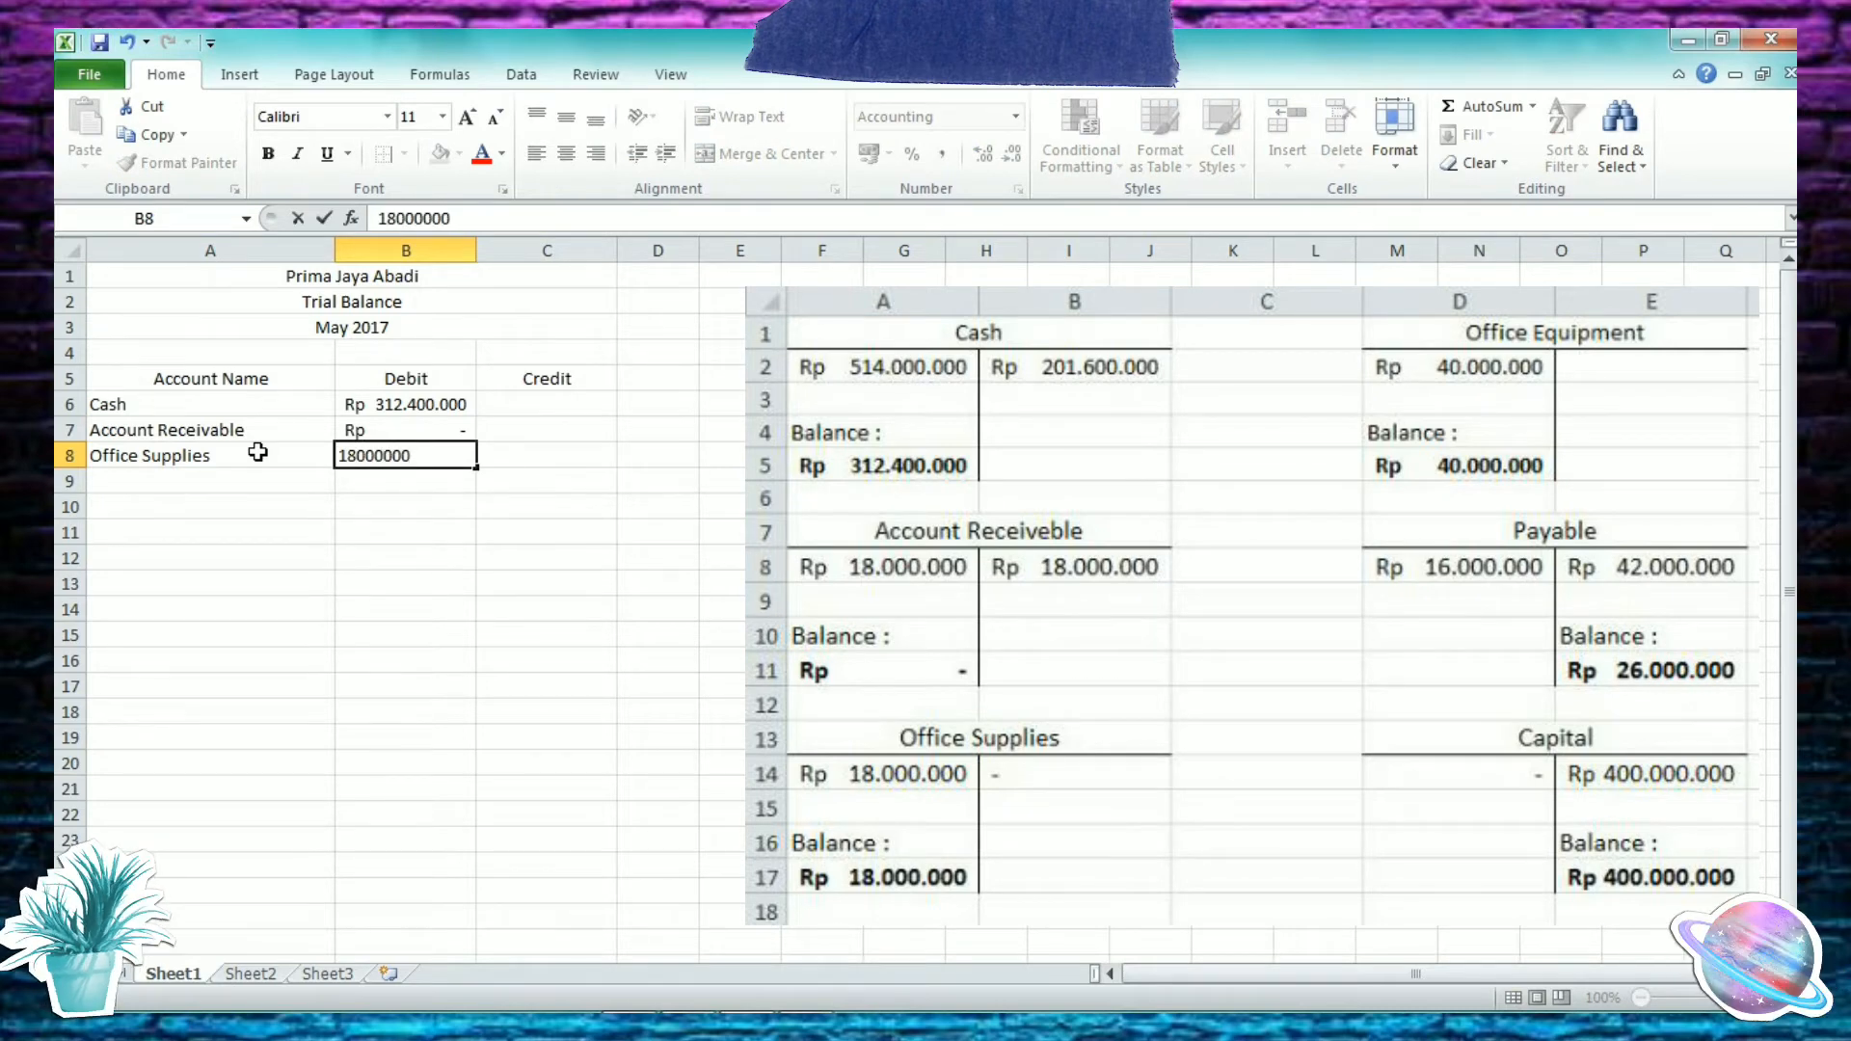
key("Return")
Step: Enter the account "Office Equipment" in cell A9 with a debit of 40000000 in cell B9
key("Left")
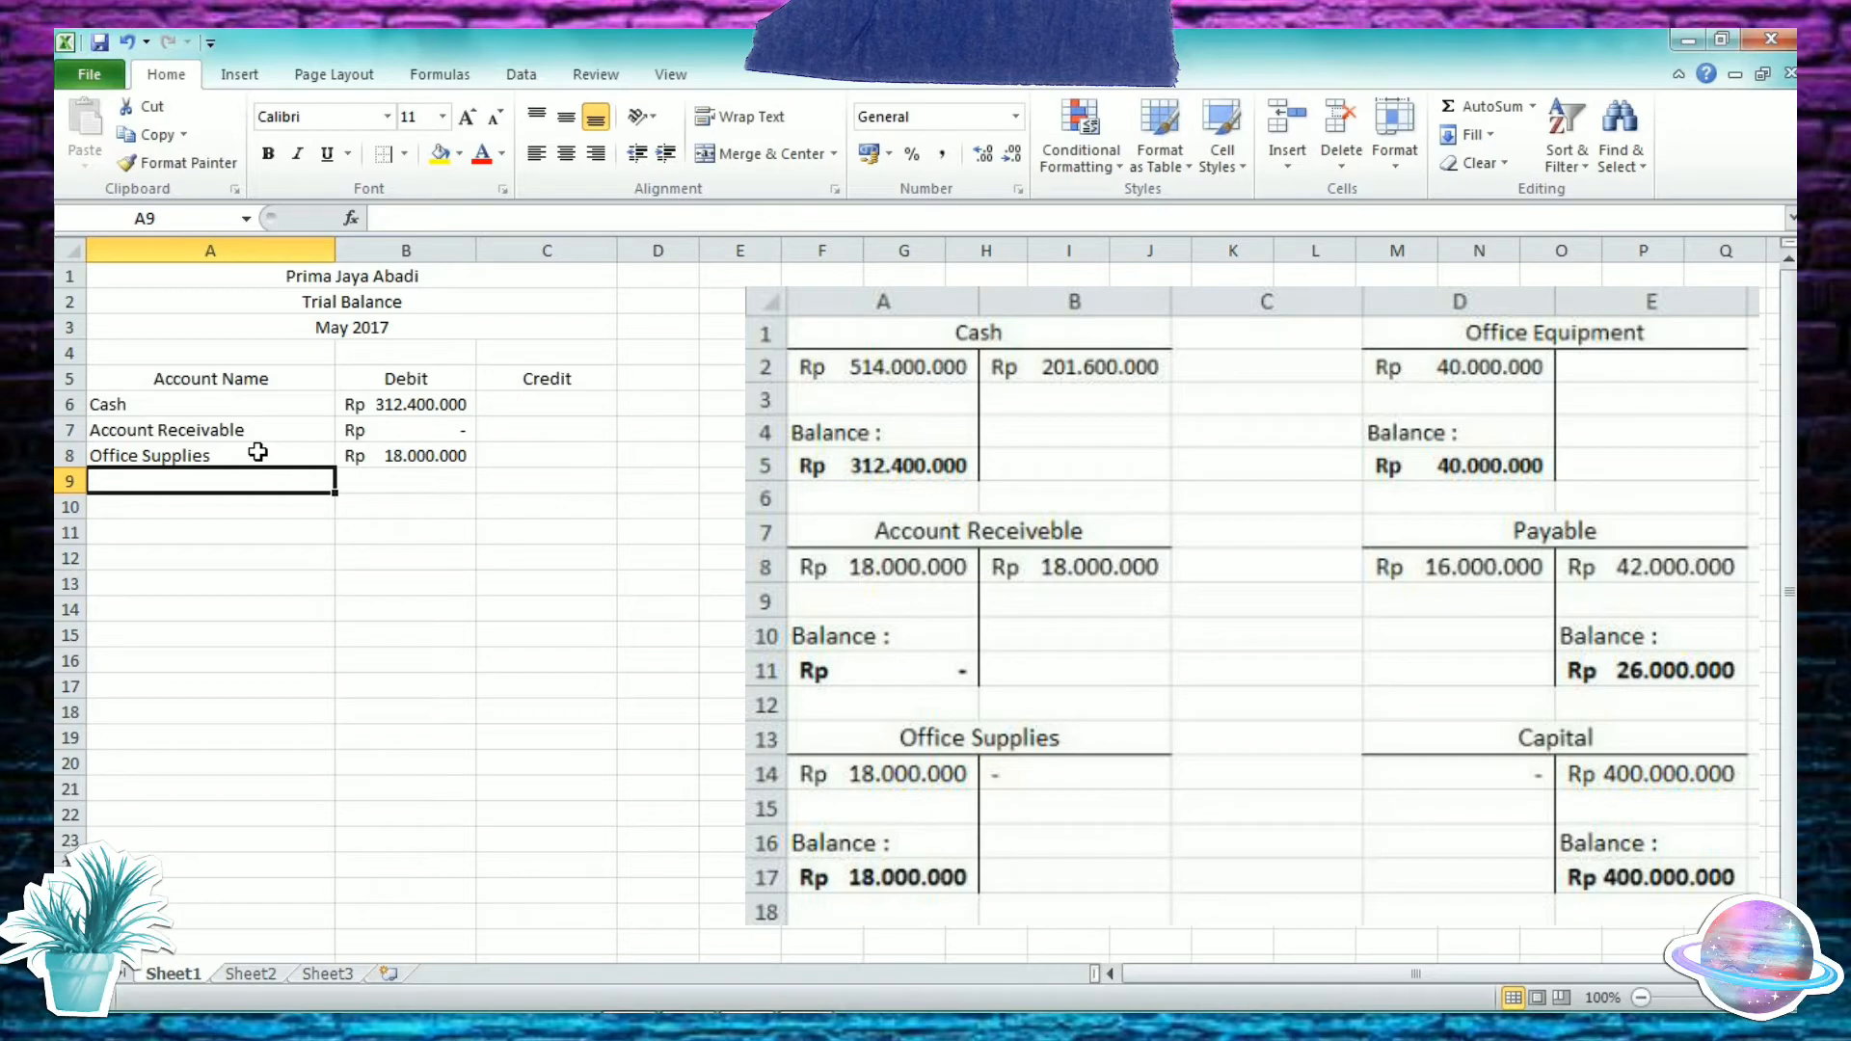
type("Offi")
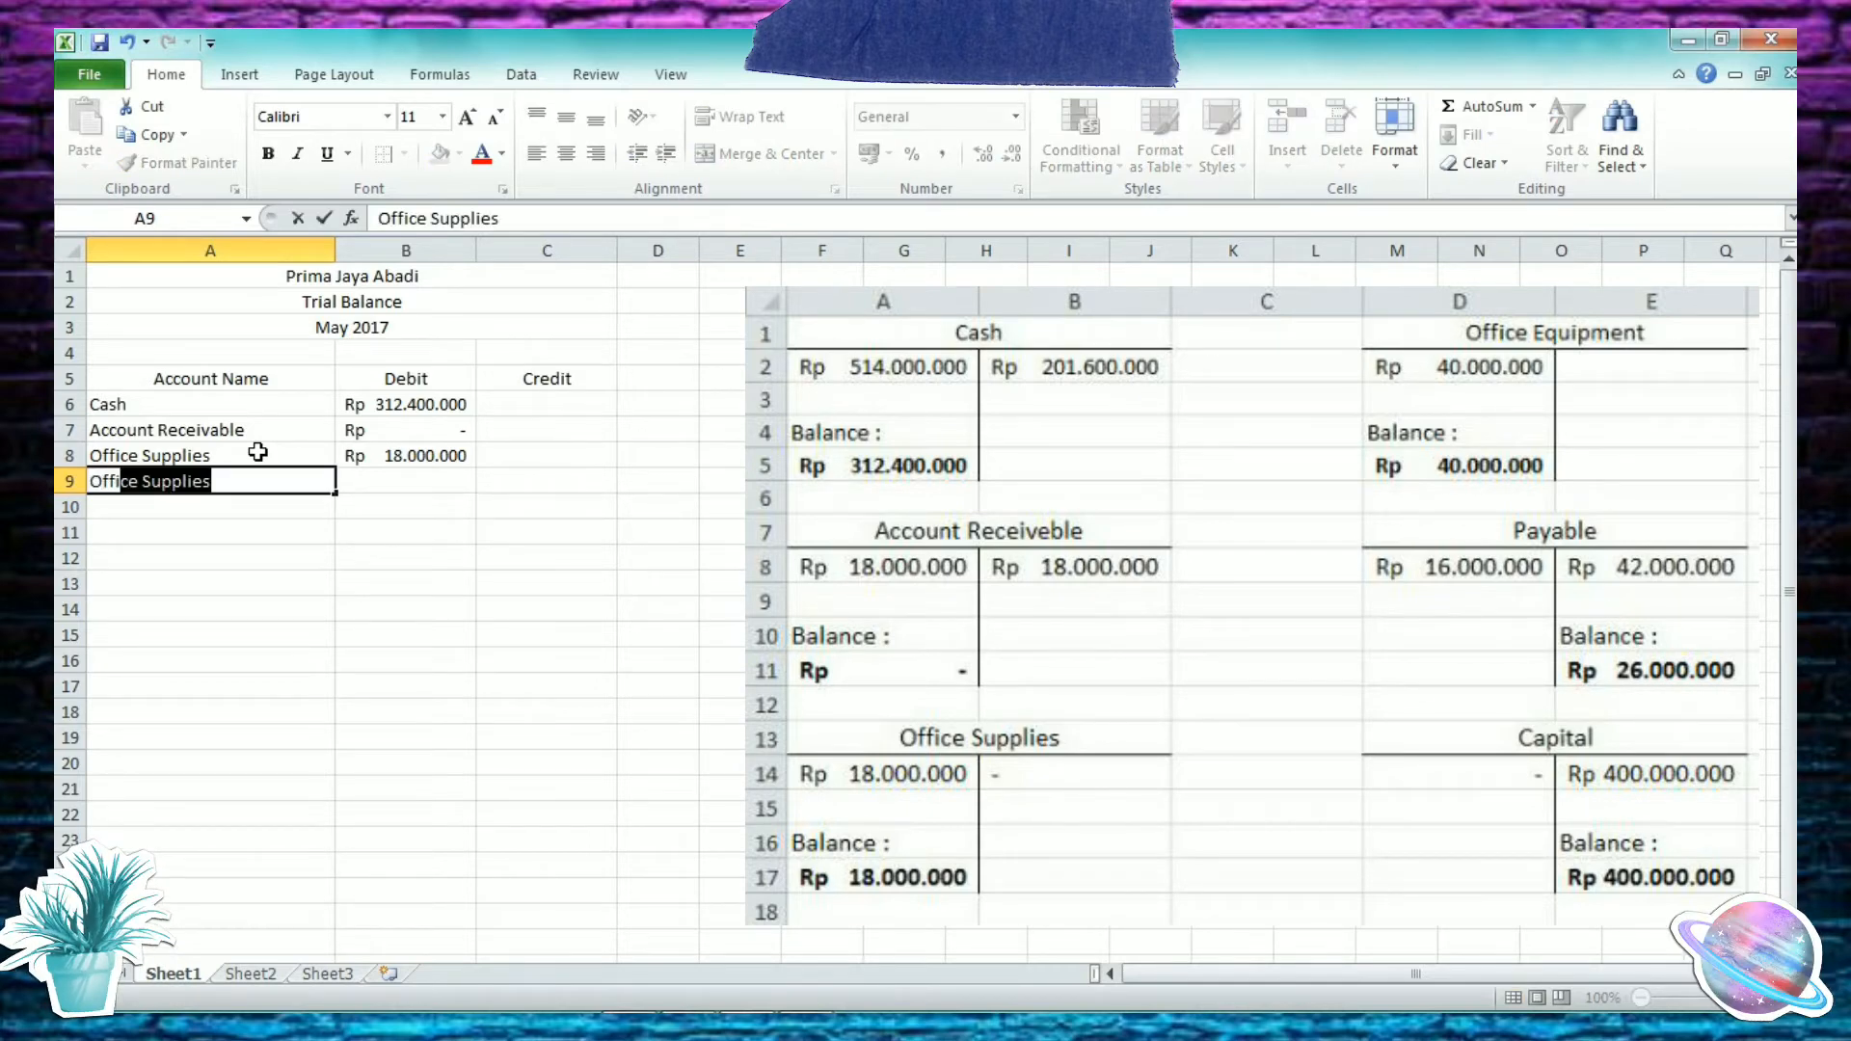
type("ce Eq")
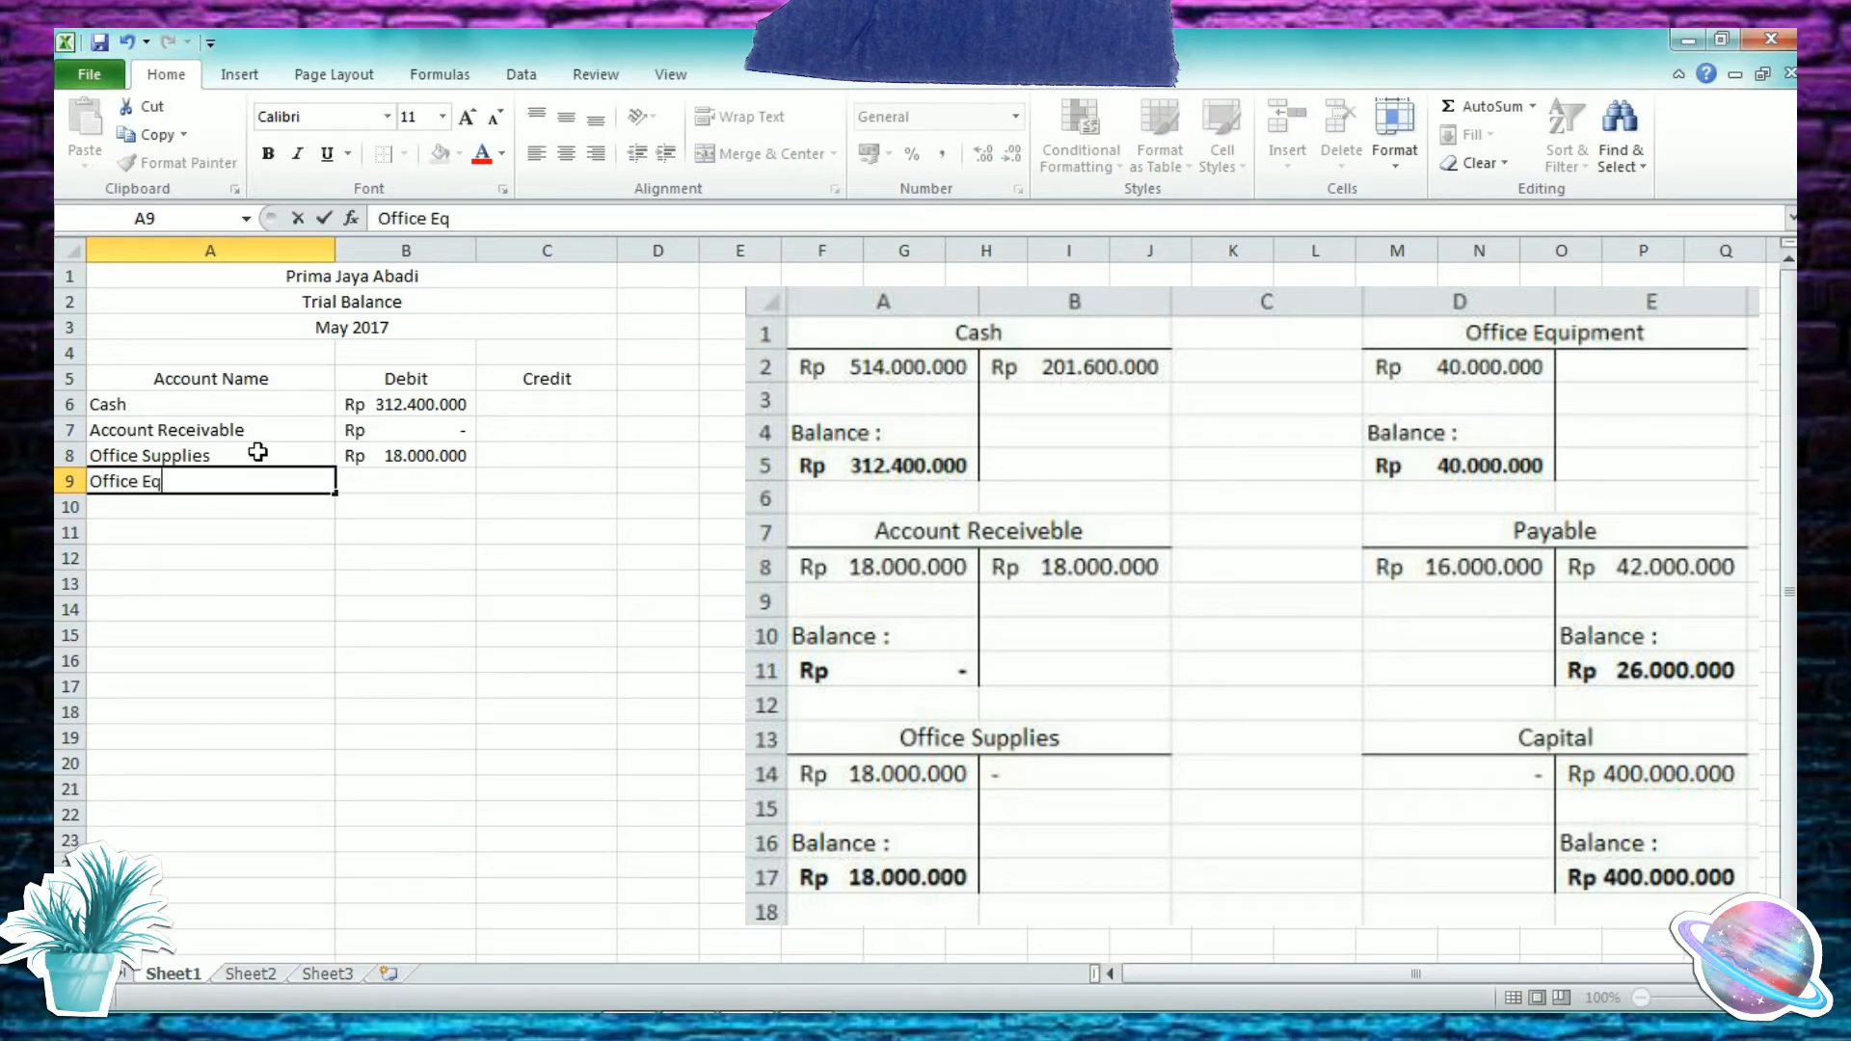
type("uipment")
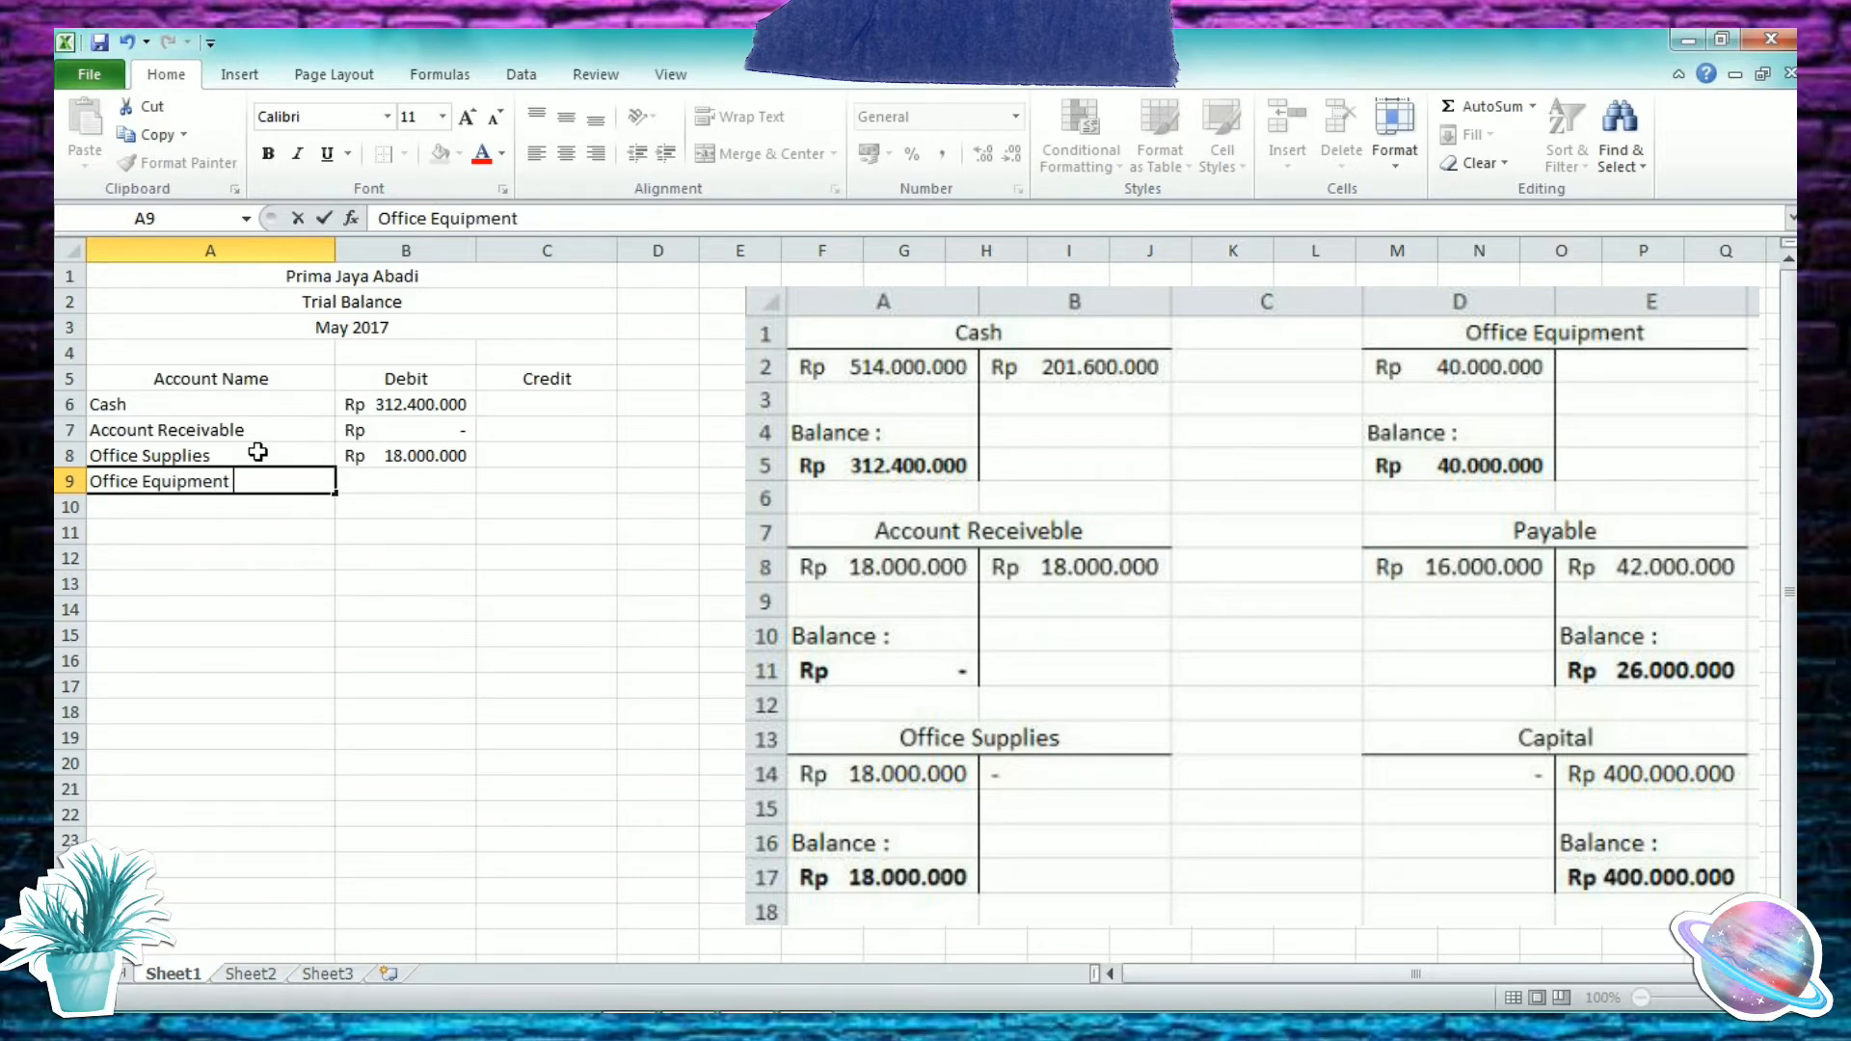
key("Tab")
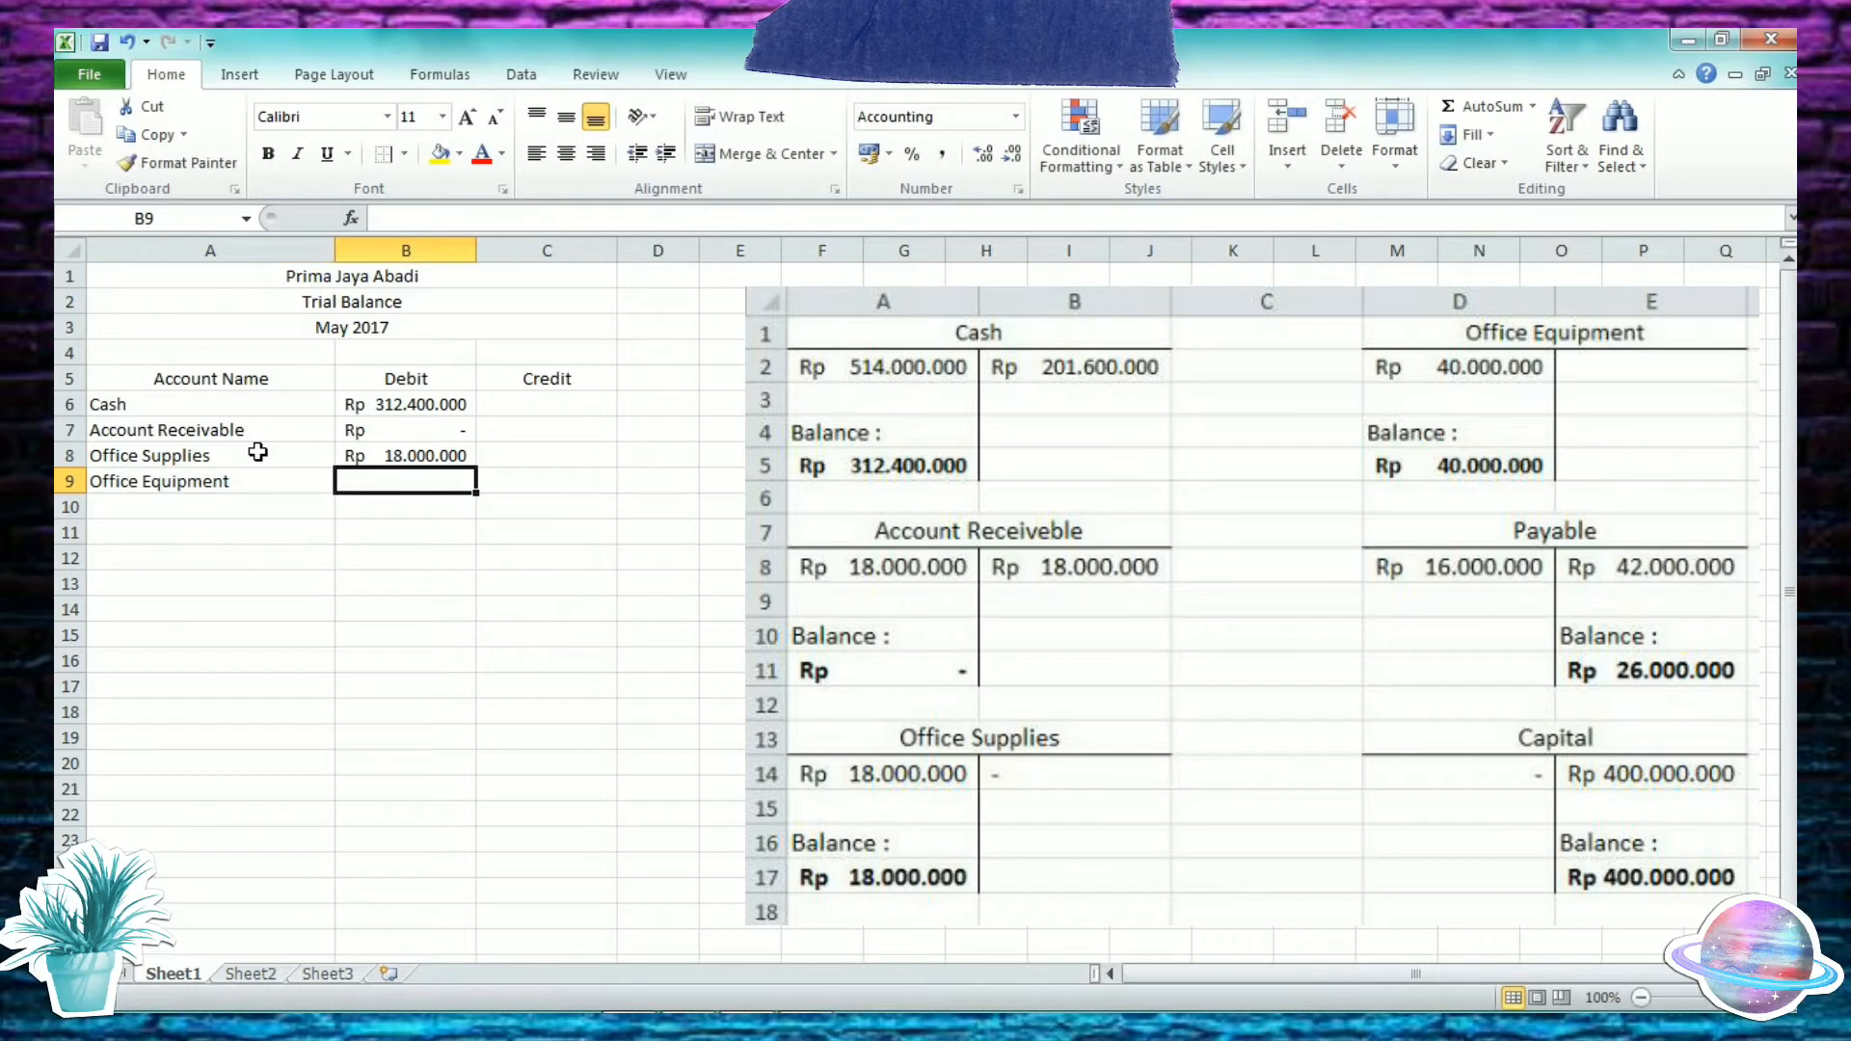
type("400")
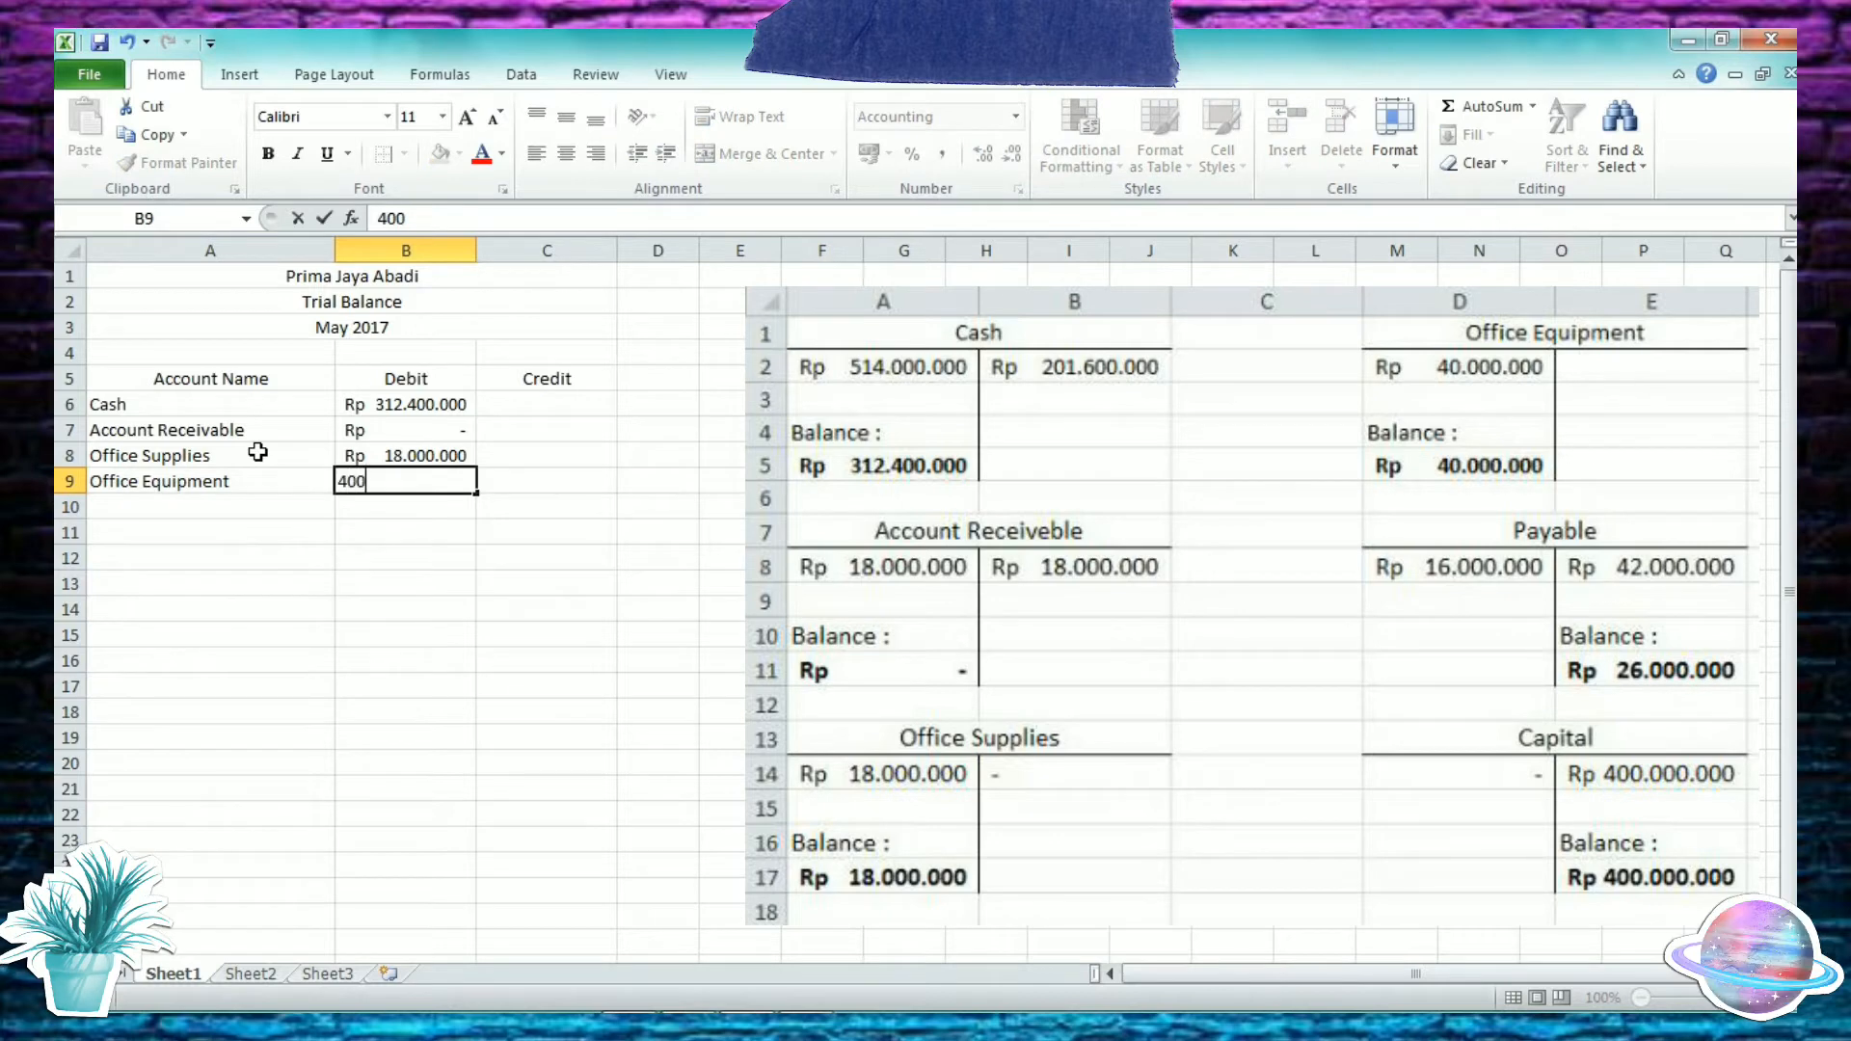
type("0000")
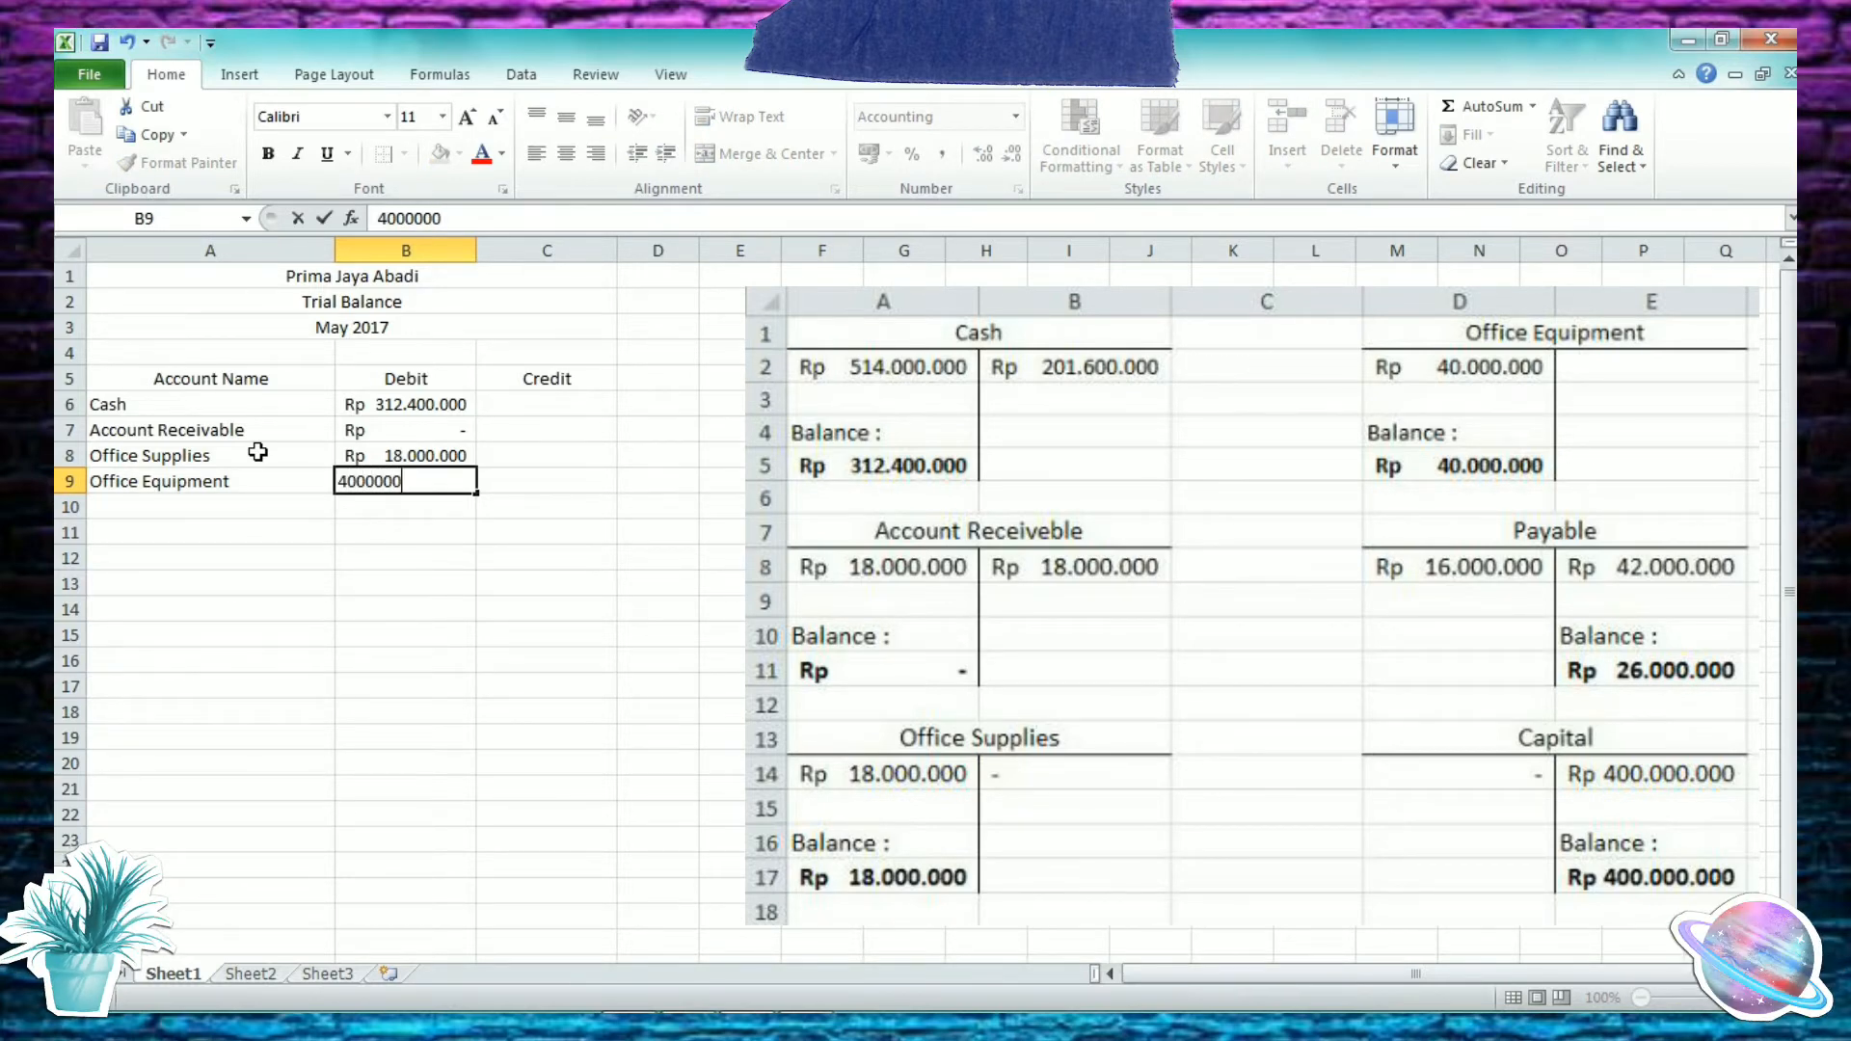
key("Return")
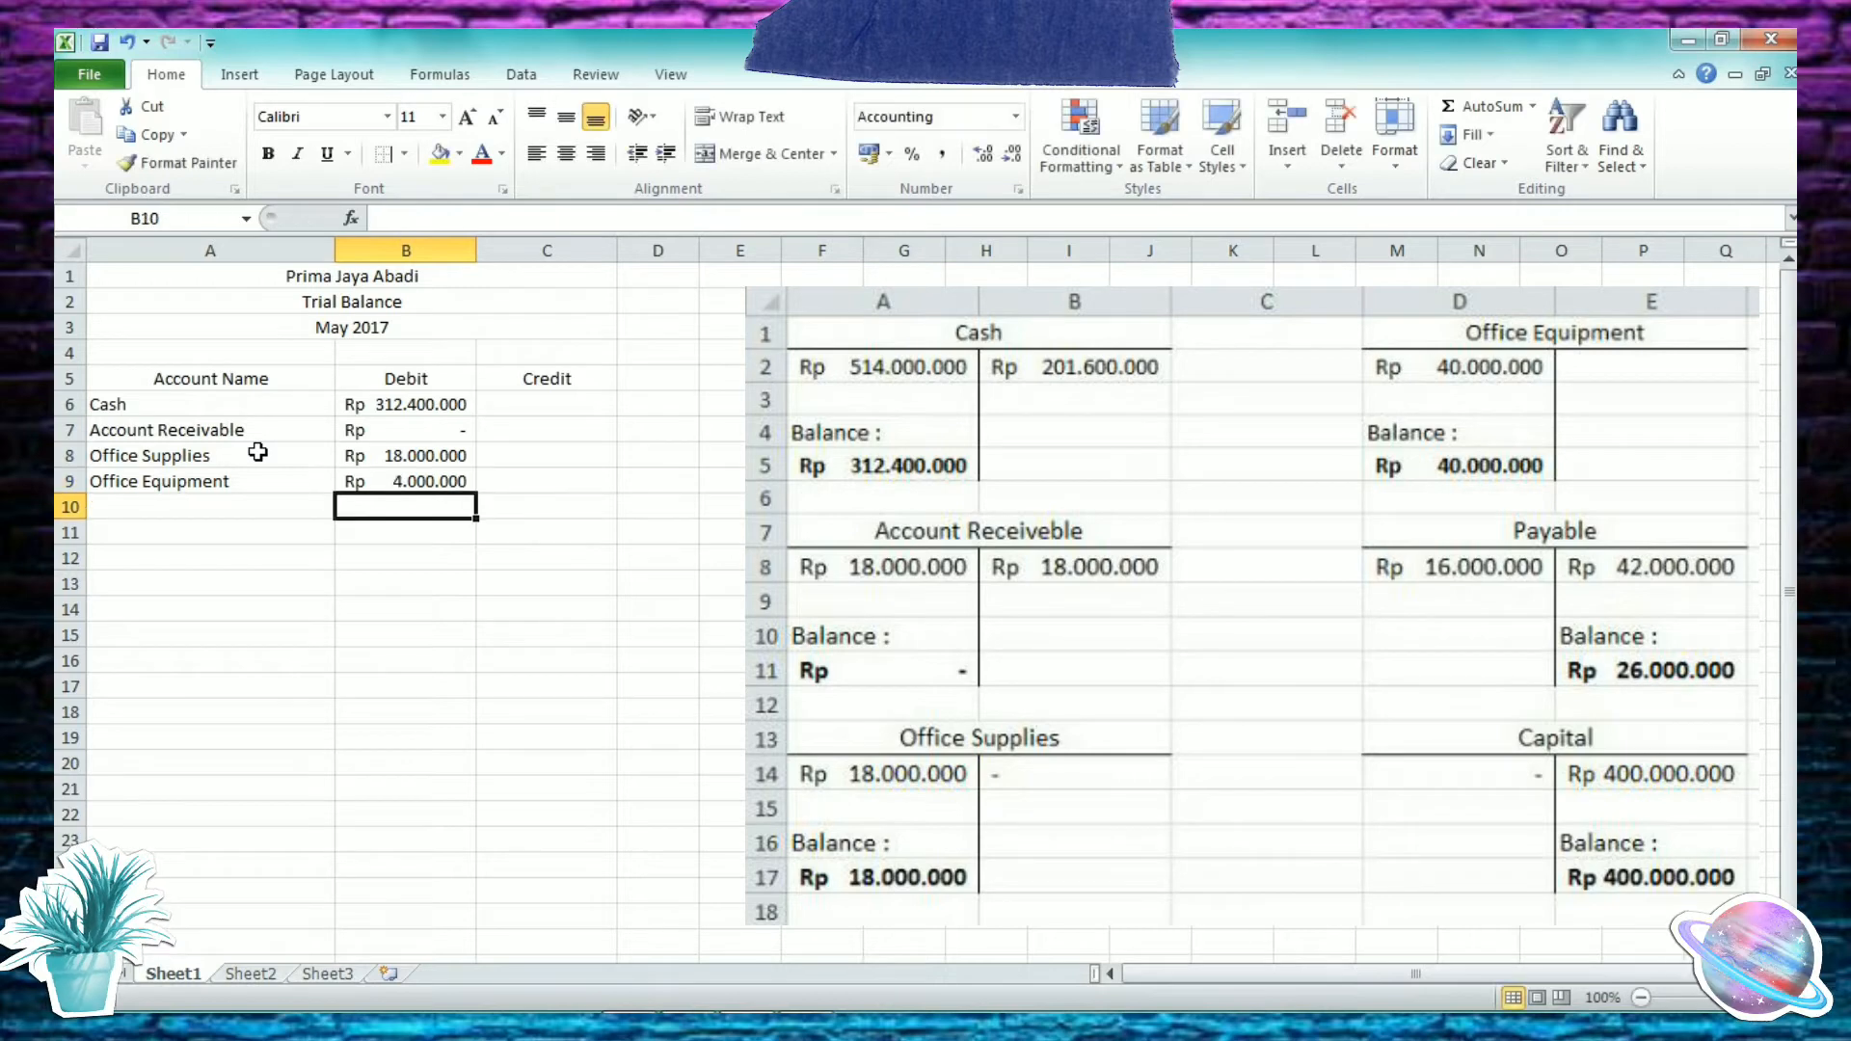
key("Up")
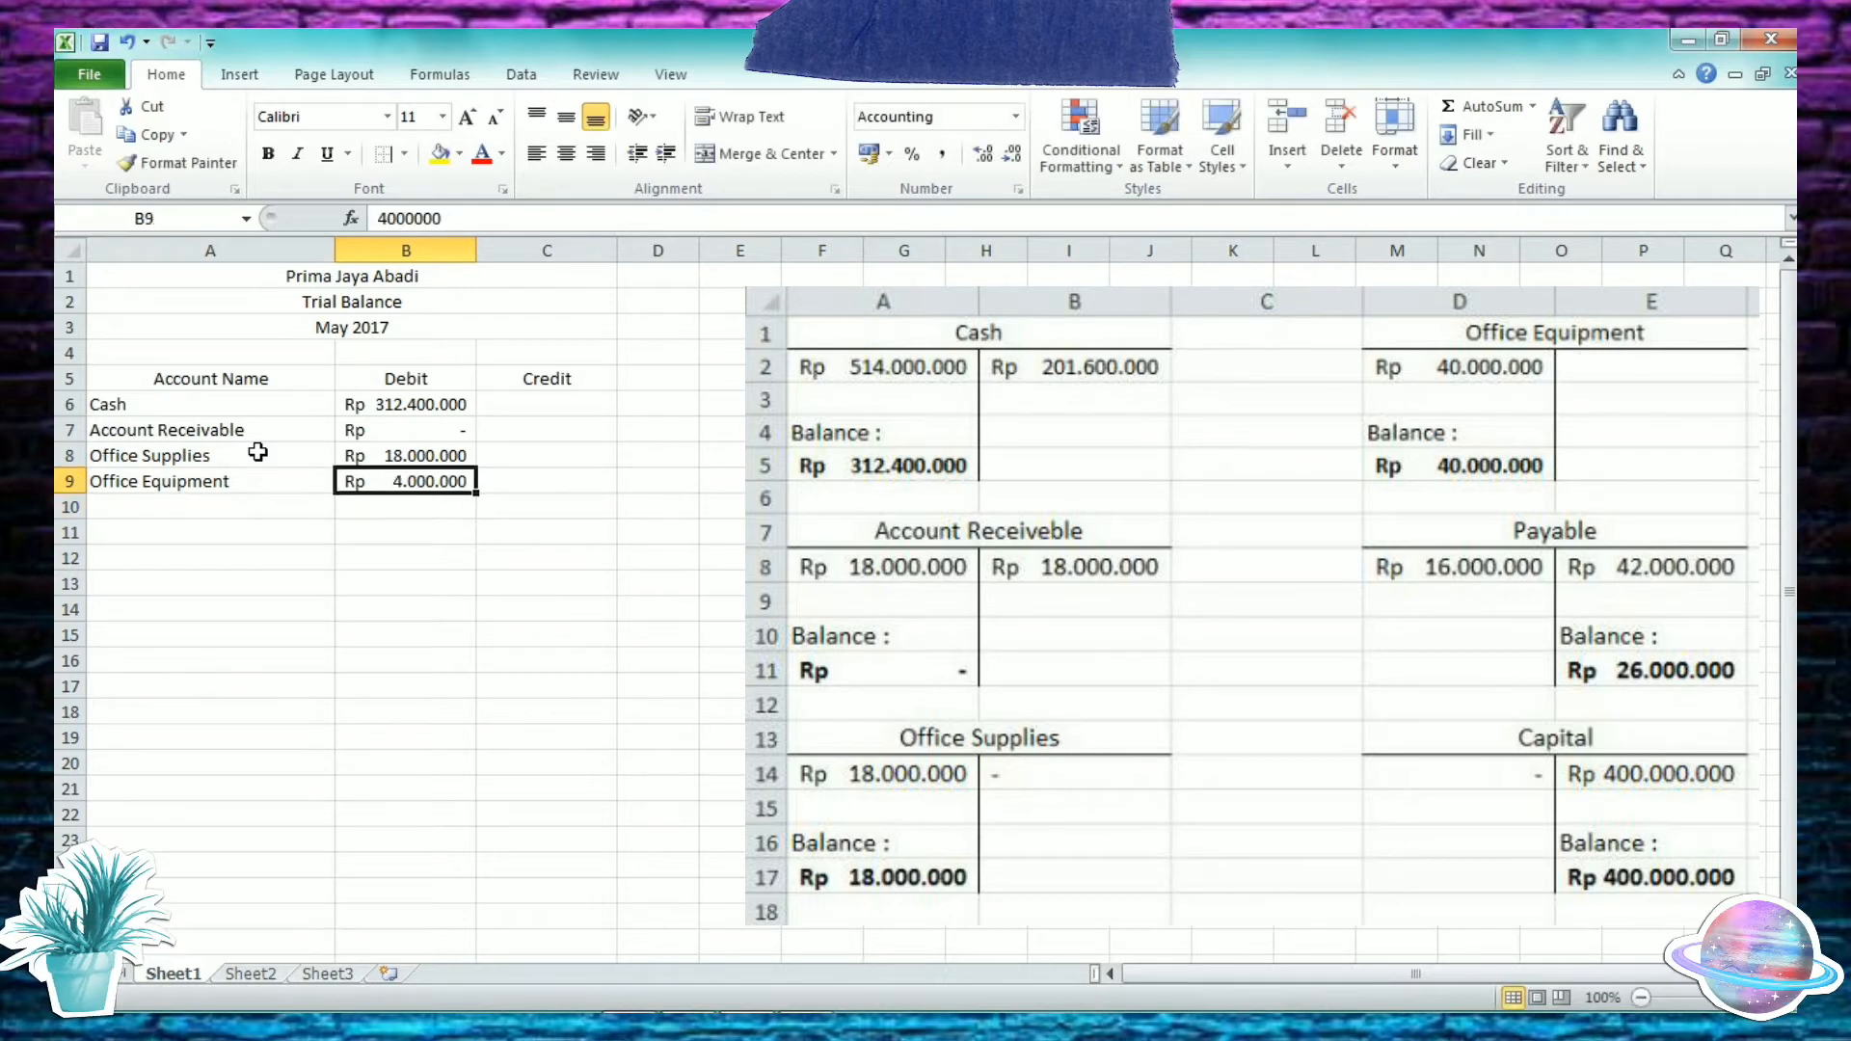
left_click(577, 214)
type("0")
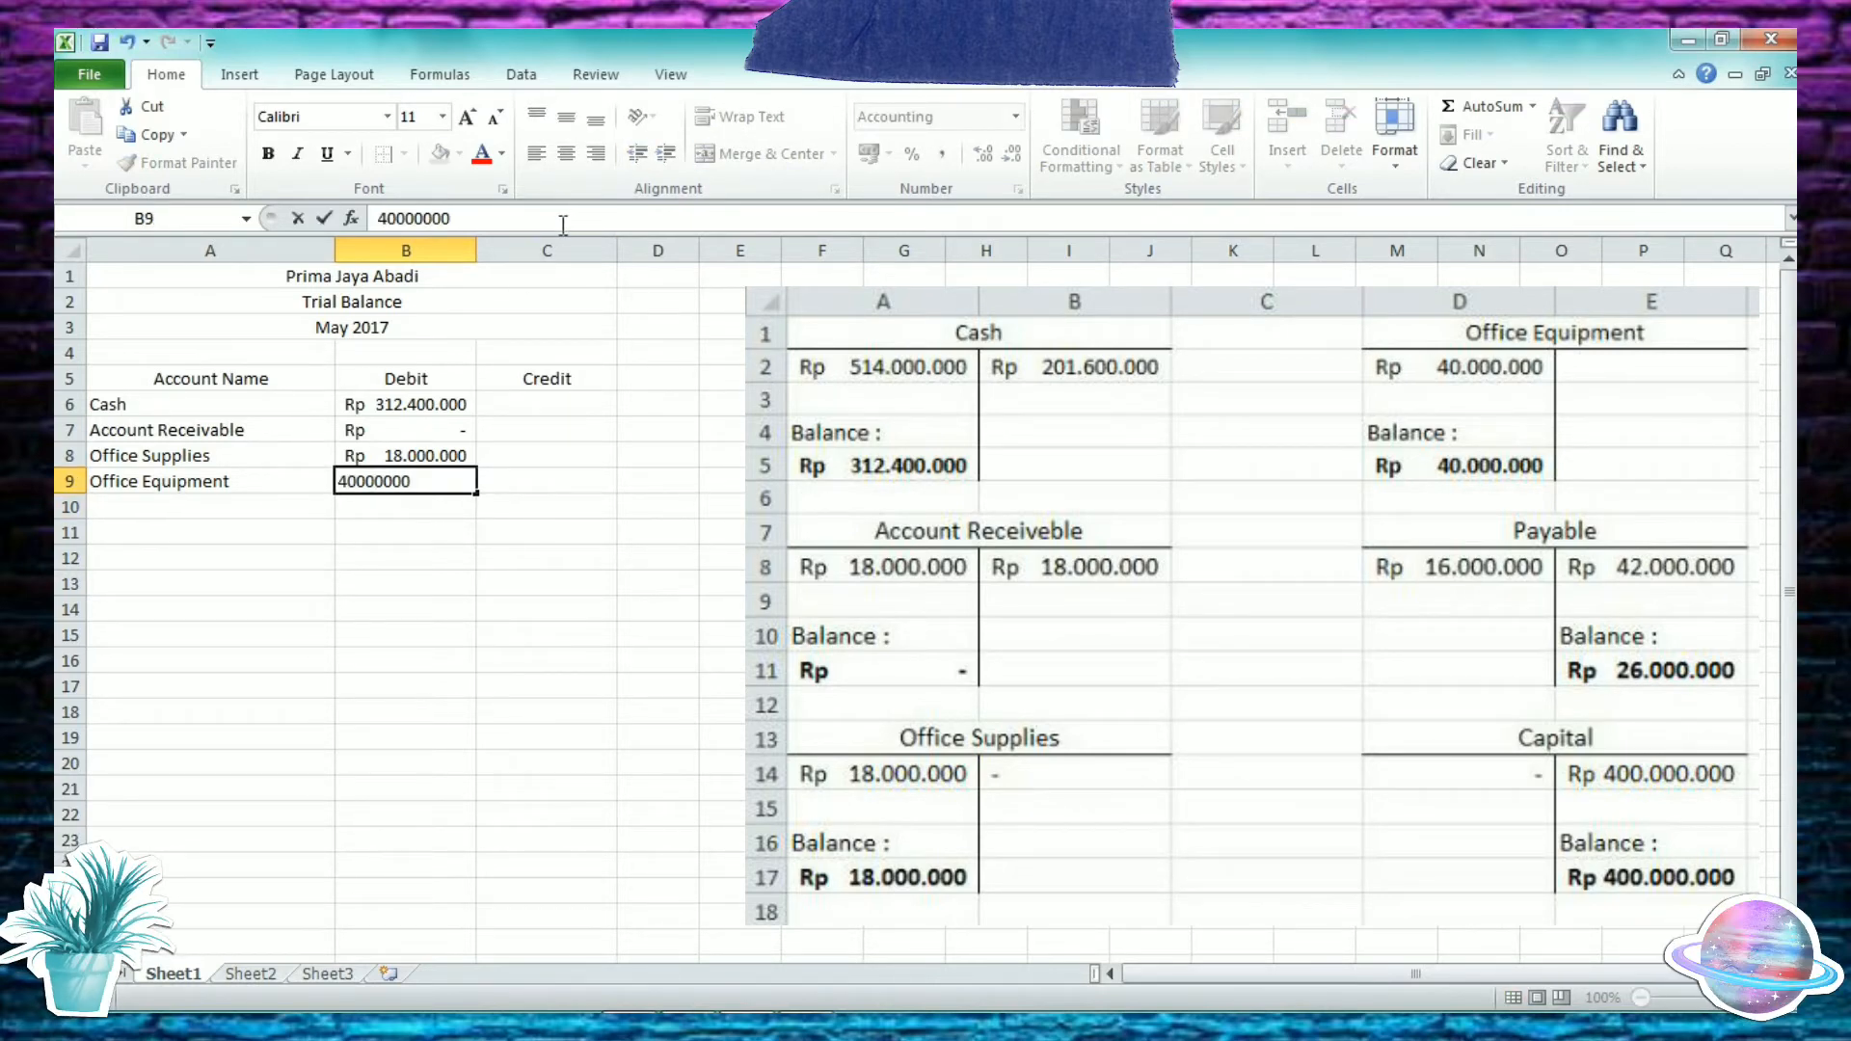
Step: Enter the account "Payable" in cell A10 with a credit of 26000000 in cell C10
left_click(269, 500)
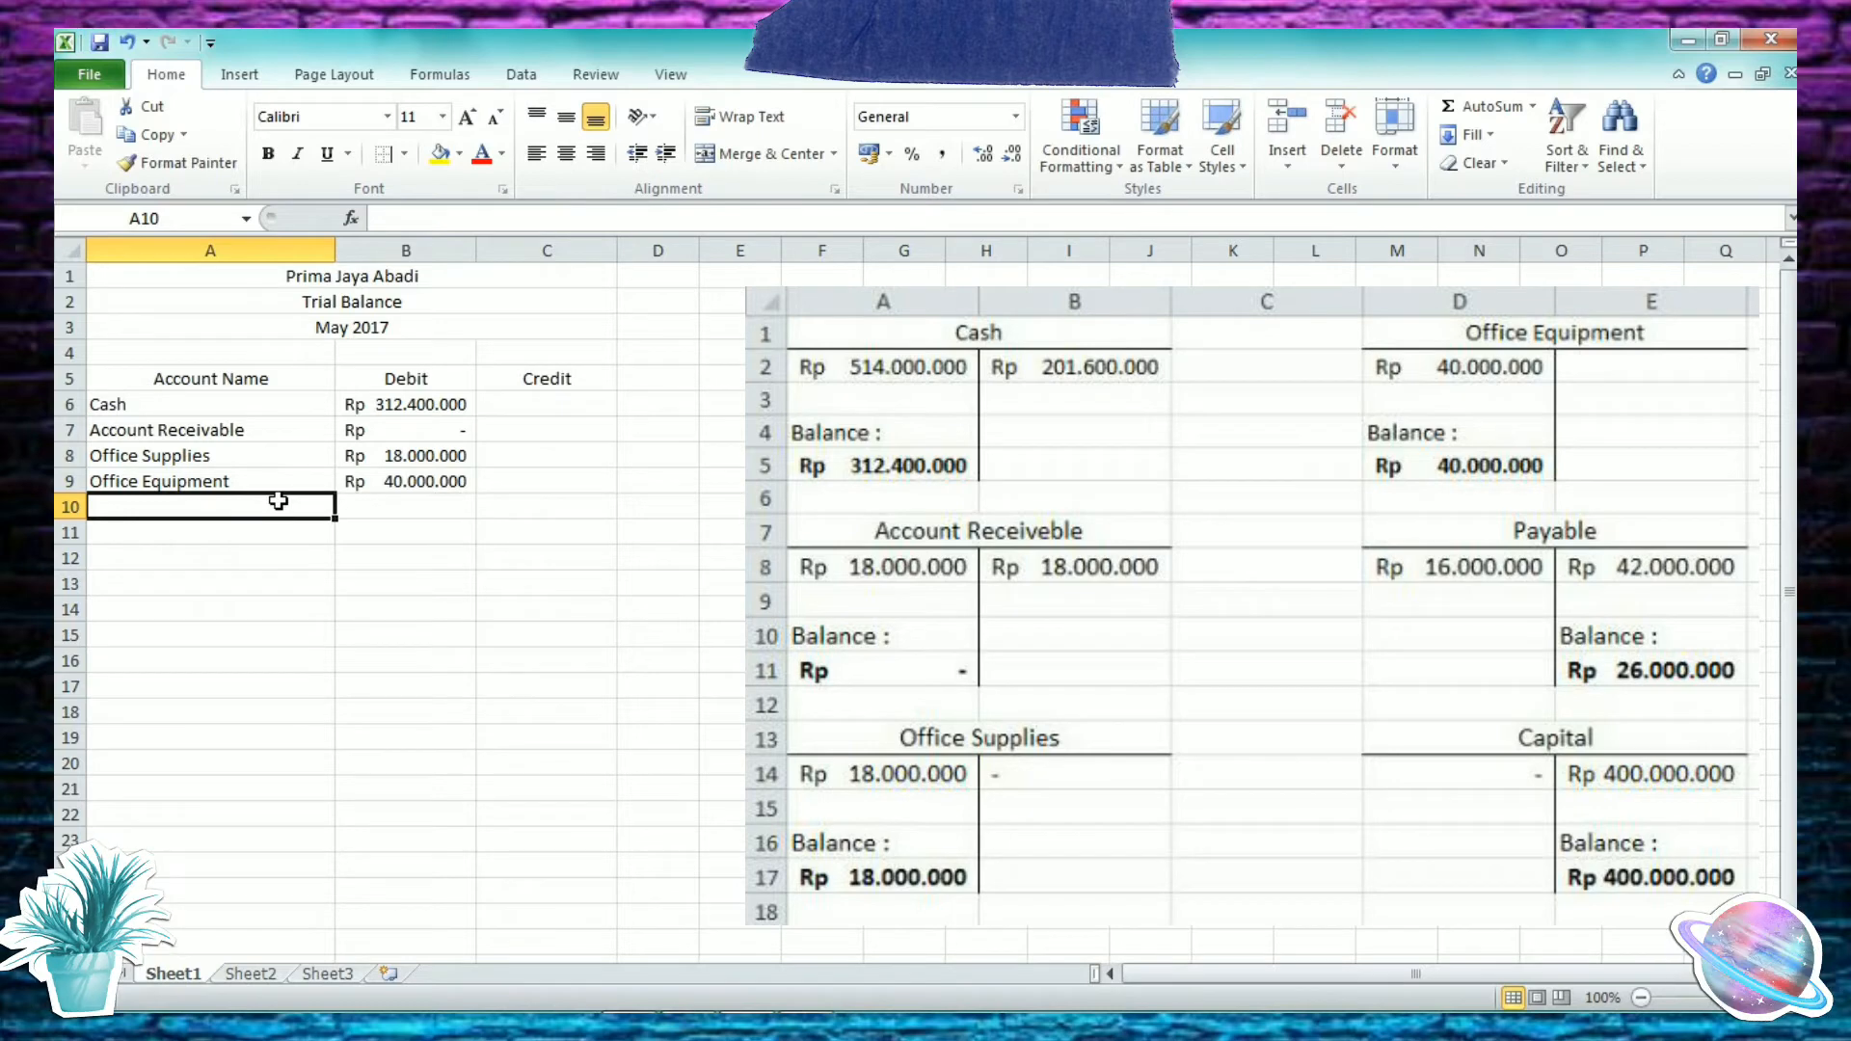
type("Payable")
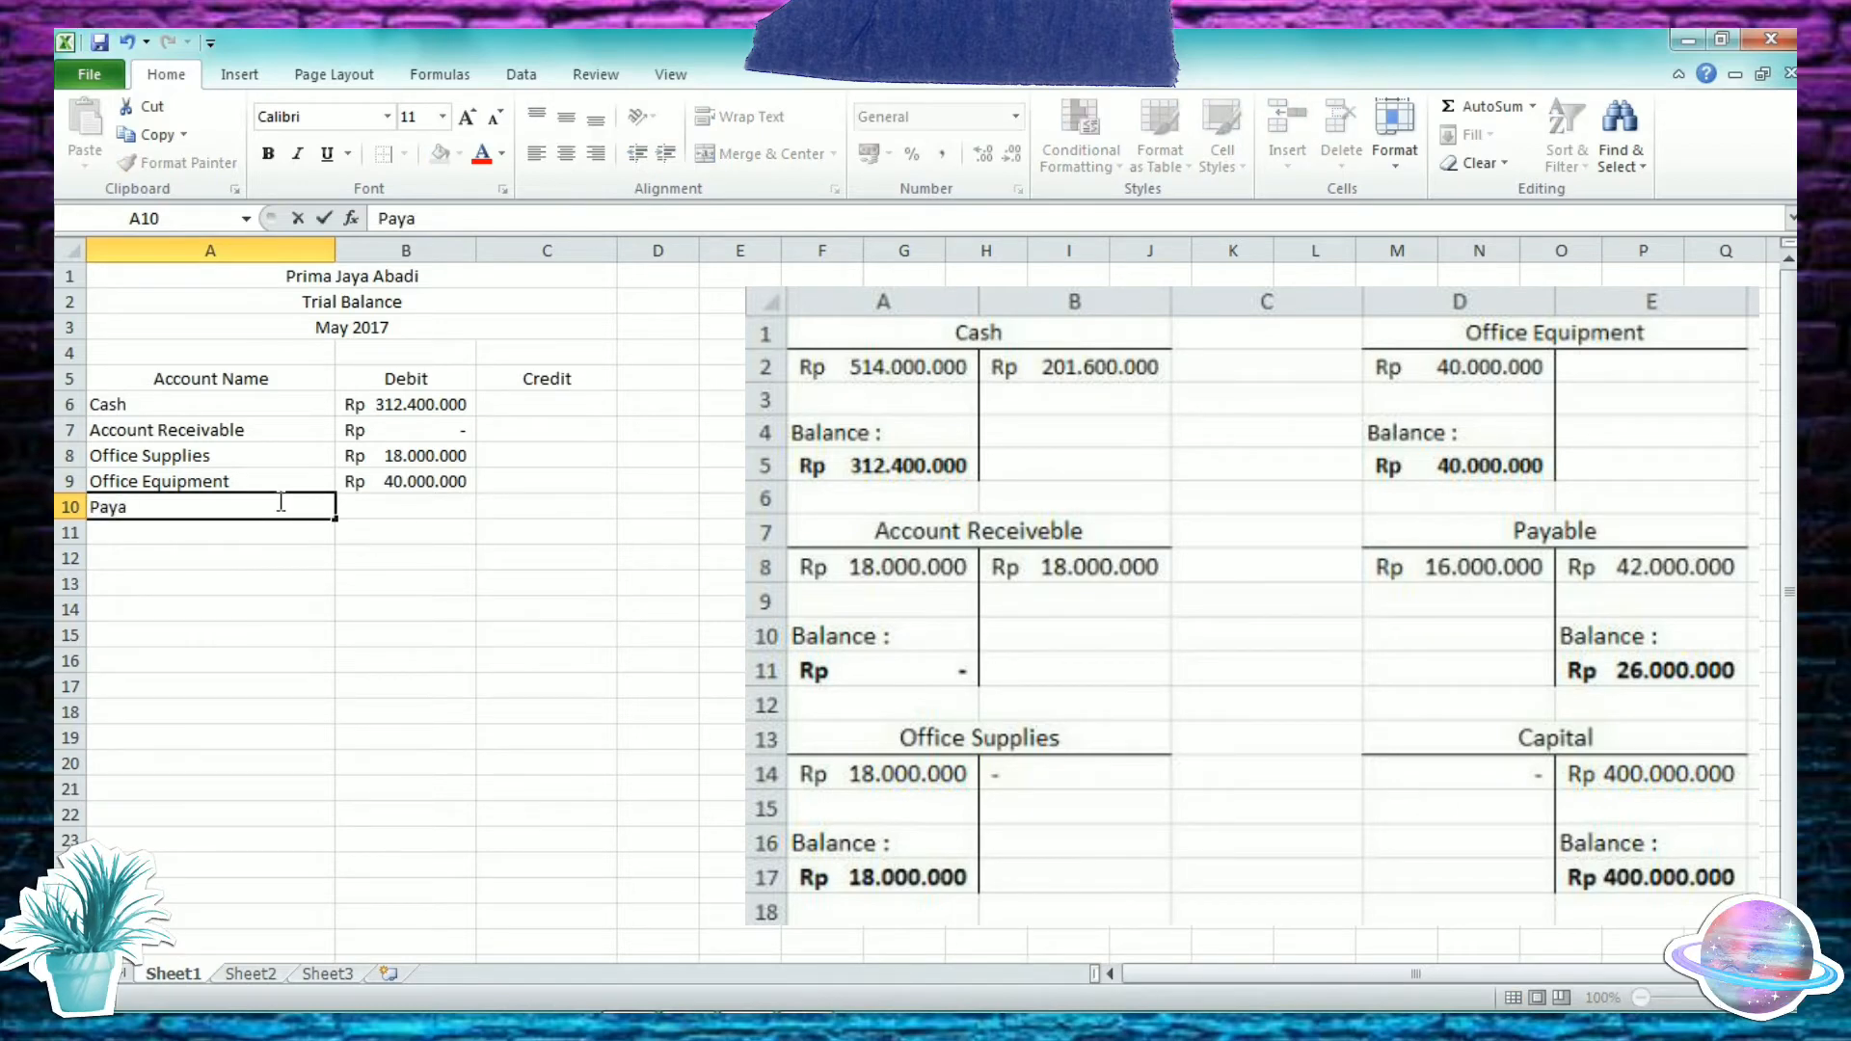
key("Tab")
key("Tab")
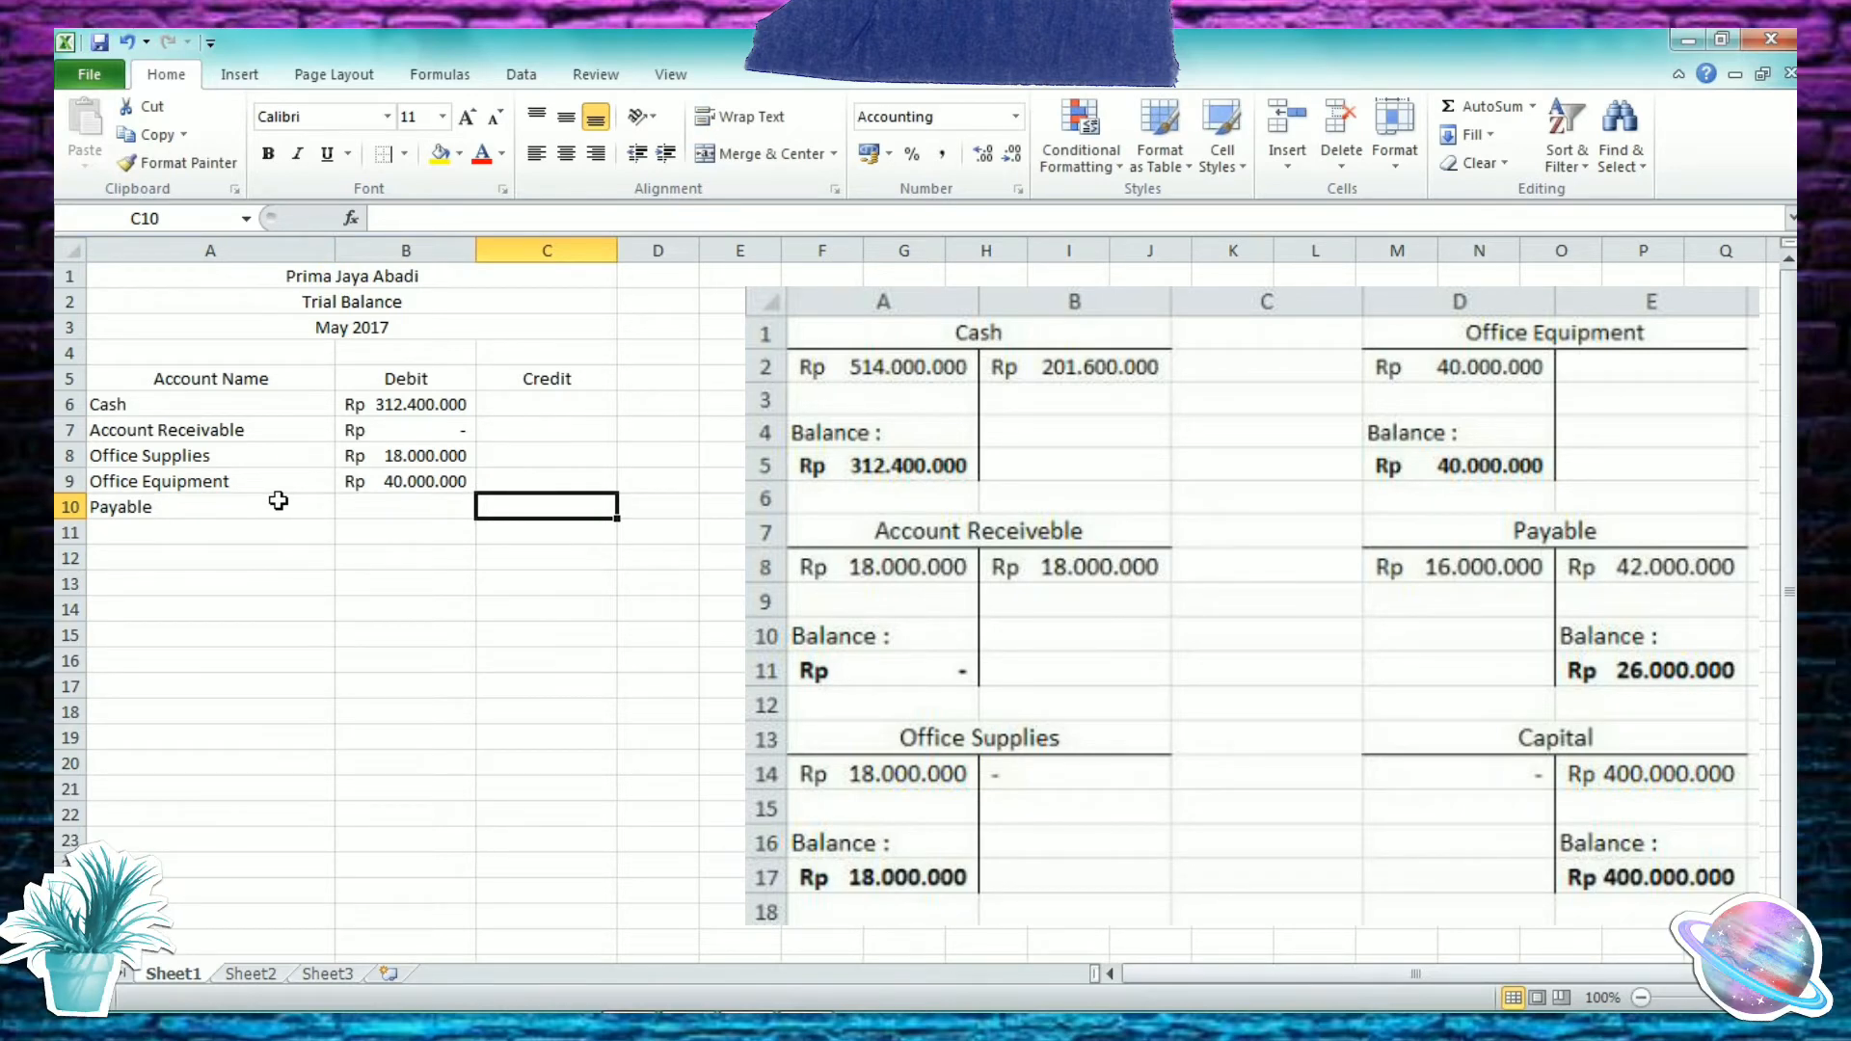
type("26")
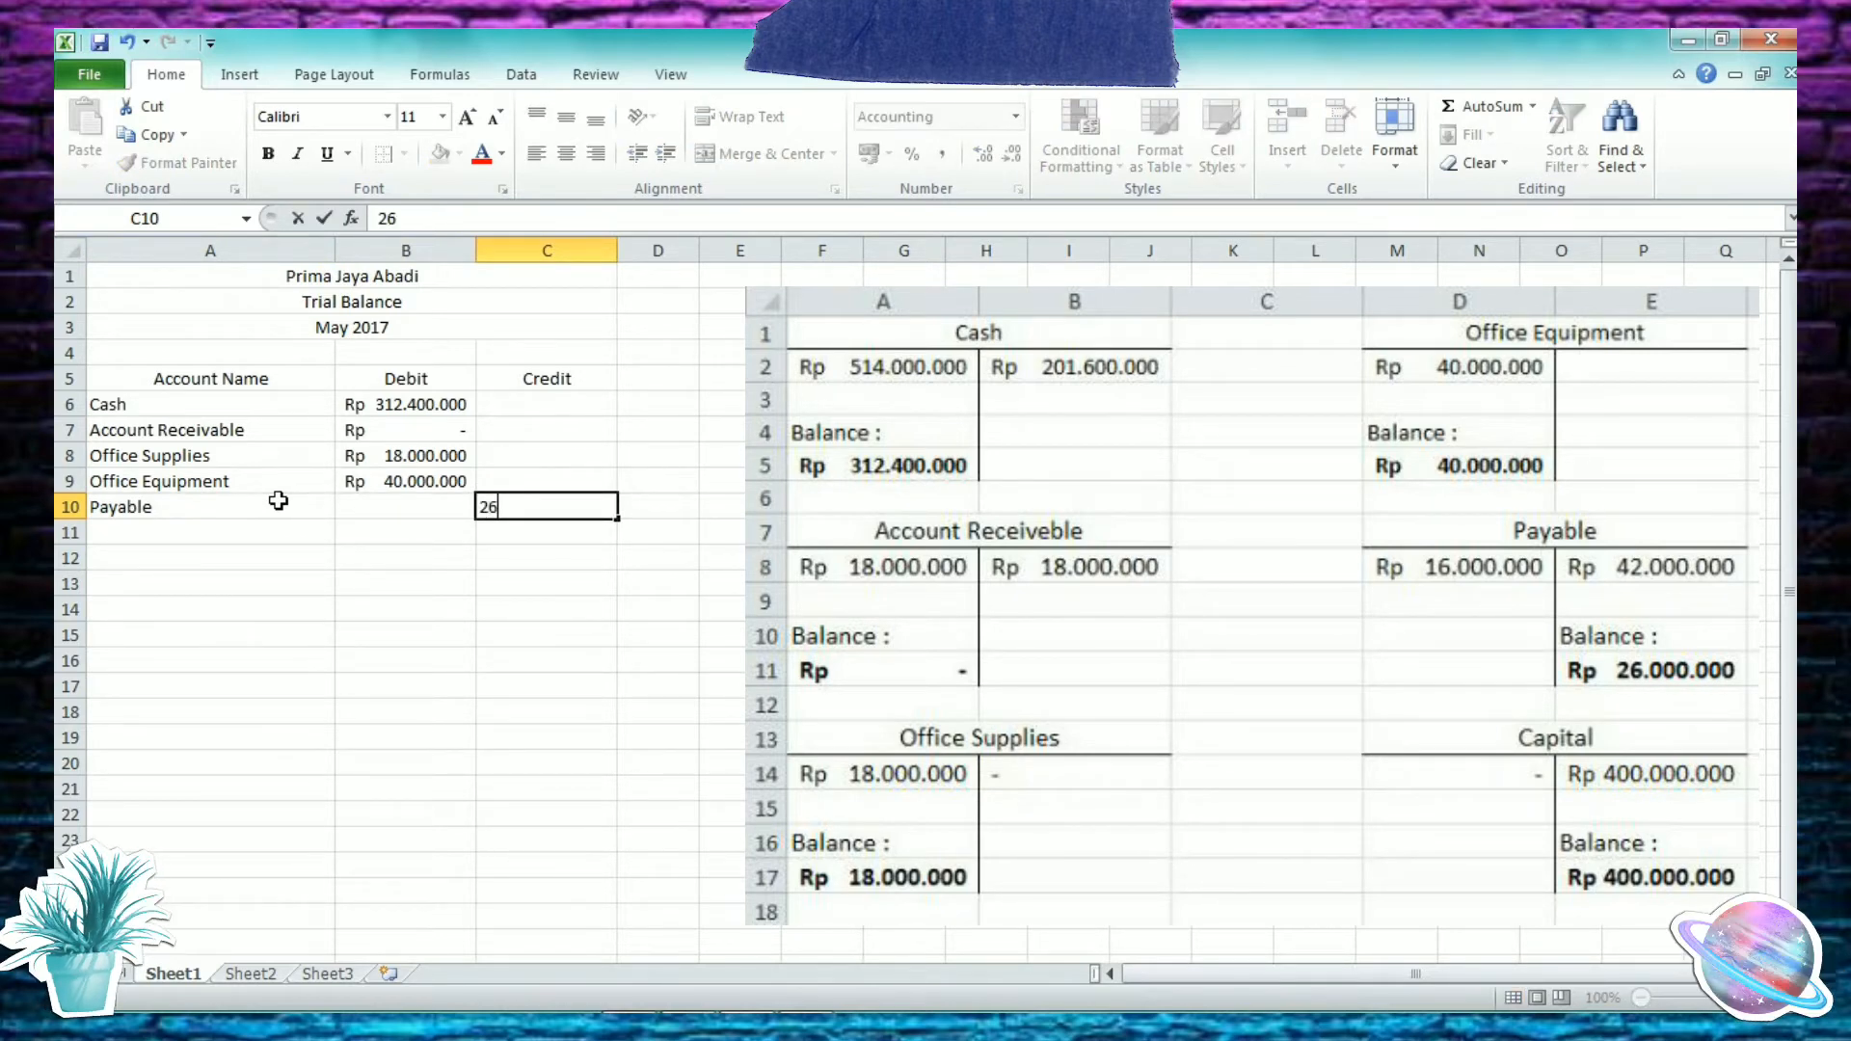
type(".000.000")
key("Return")
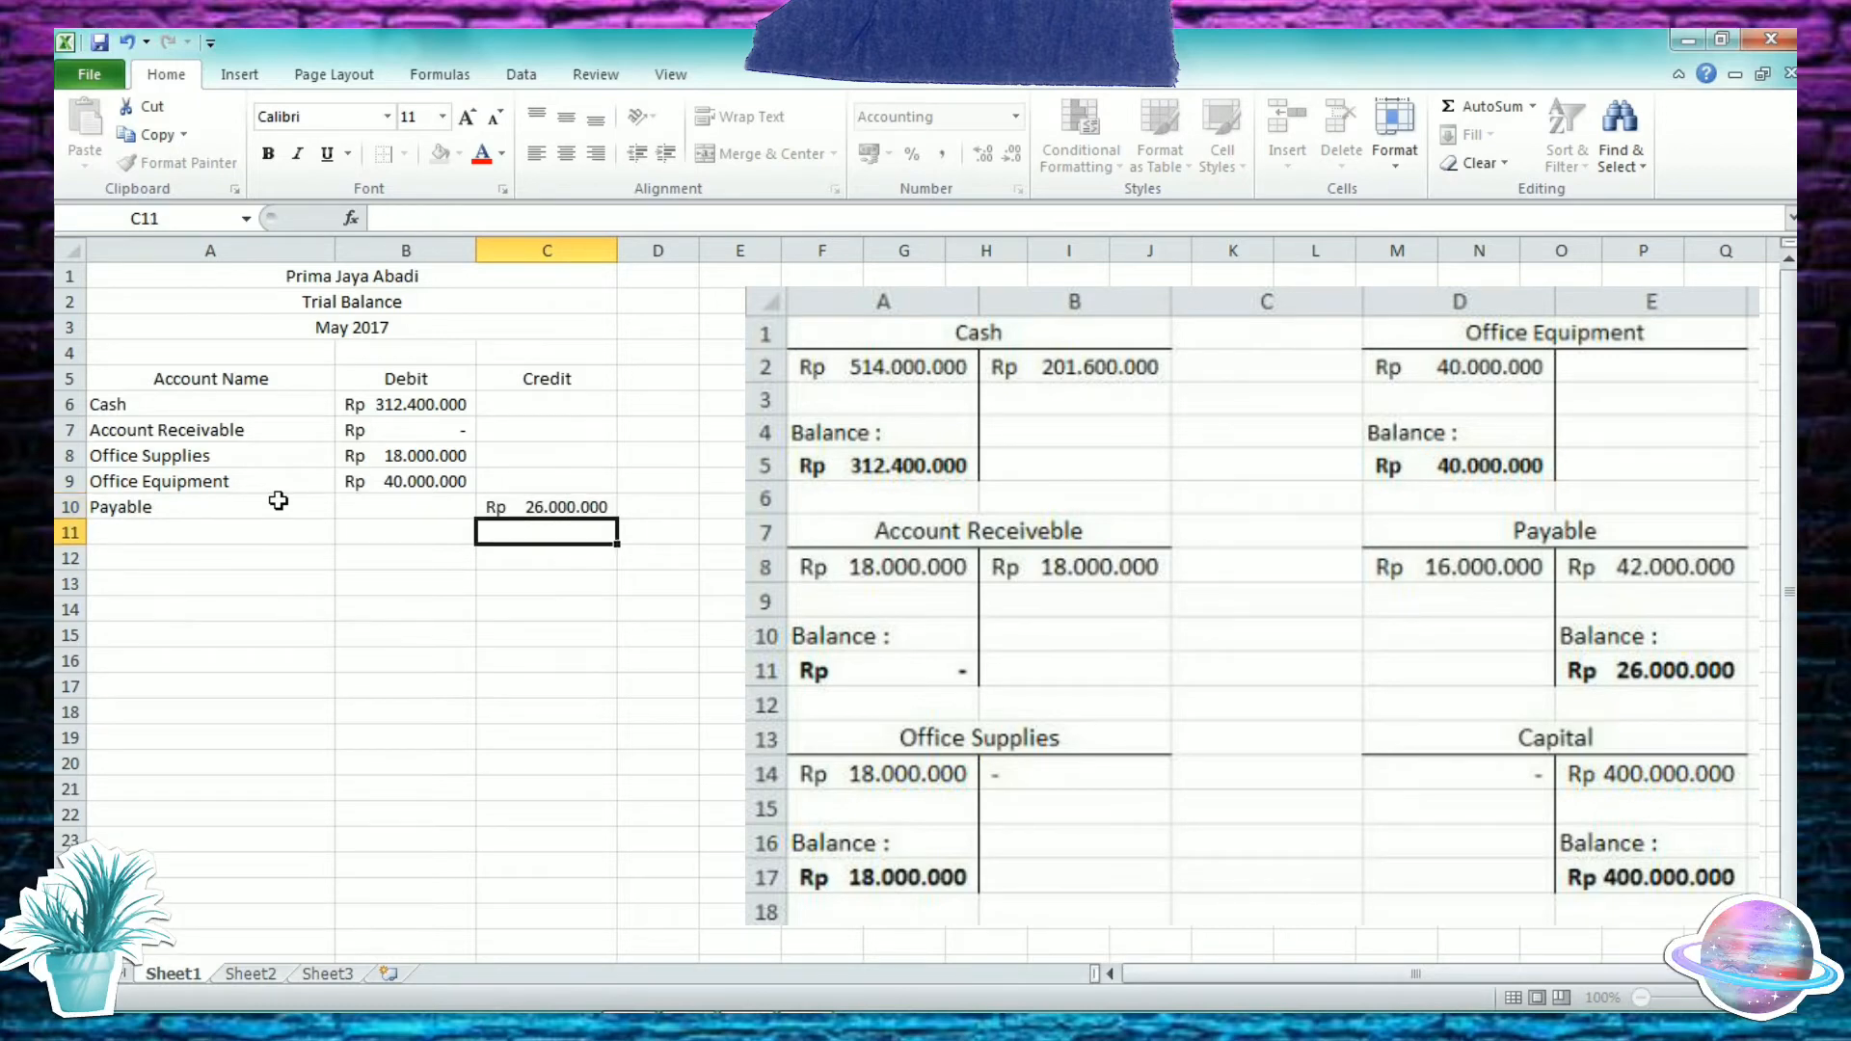
Step: Enter the account "Capital" in cell A11 with a credit of 400000000 in cell C11
key("Left")
key("Left")
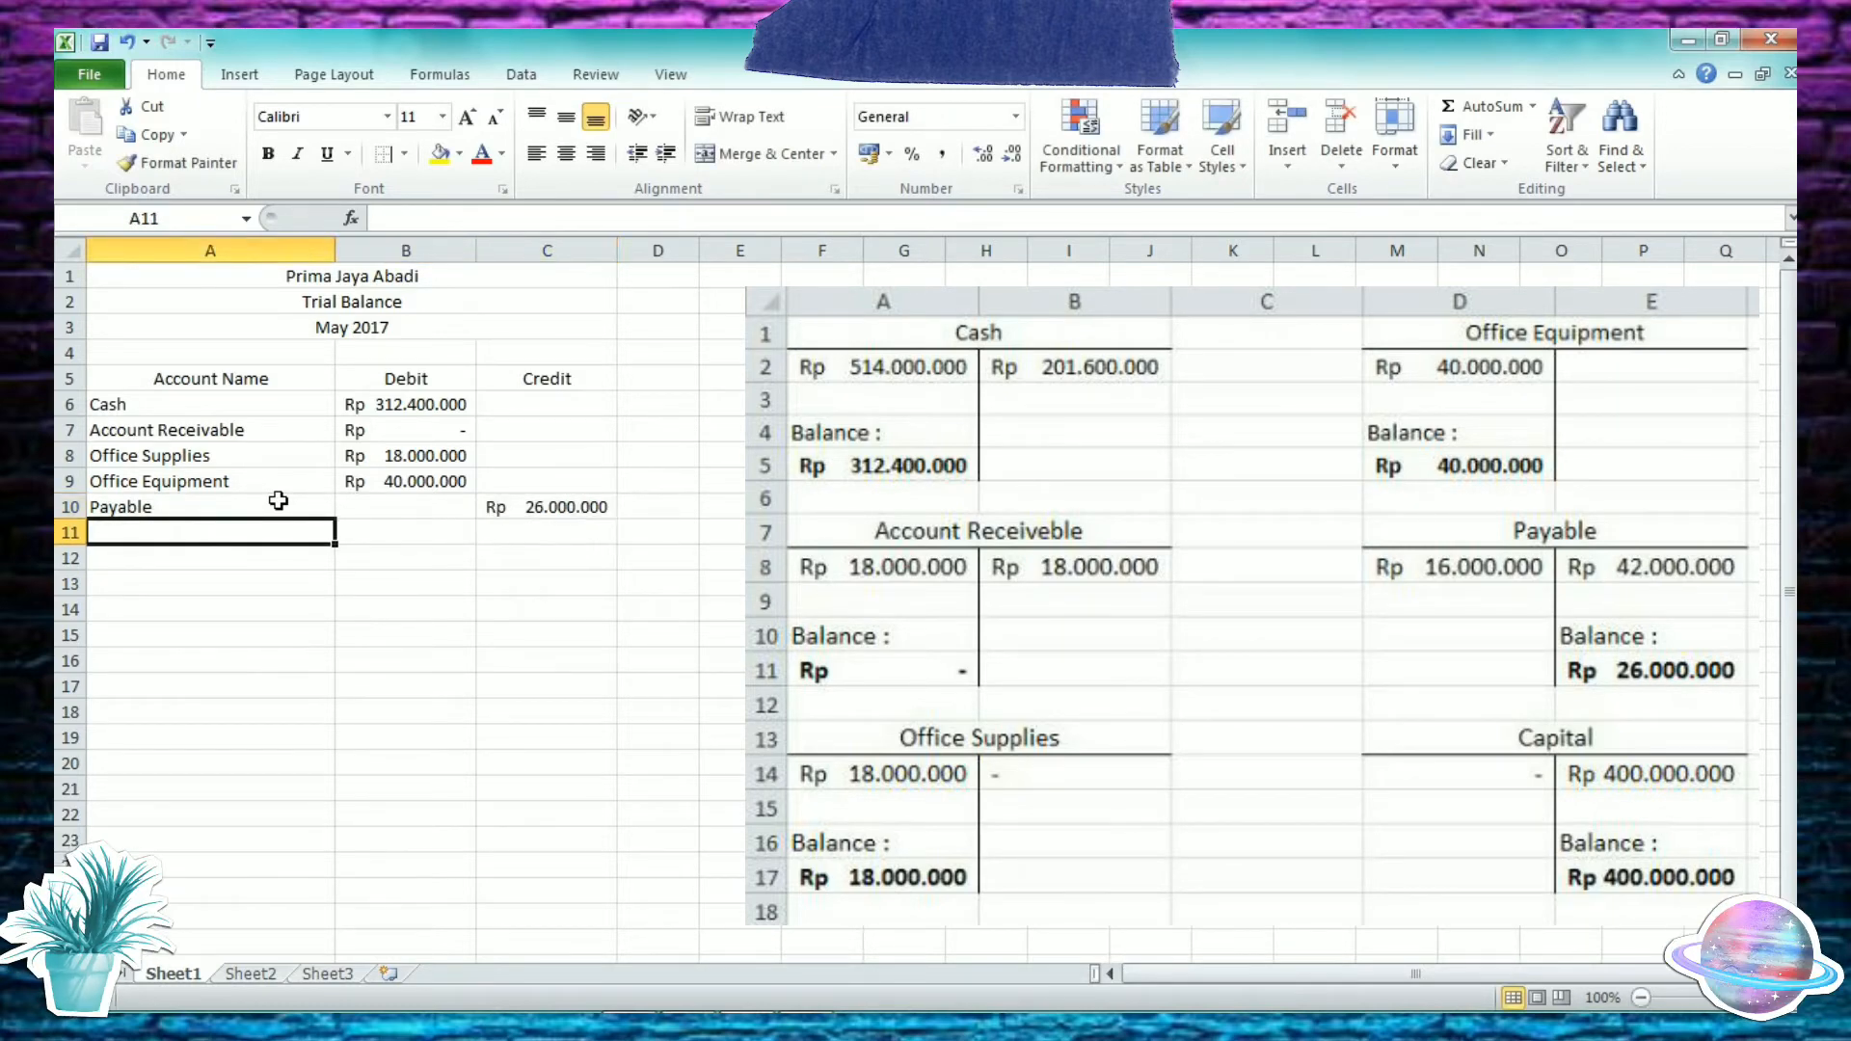
type("Ca")
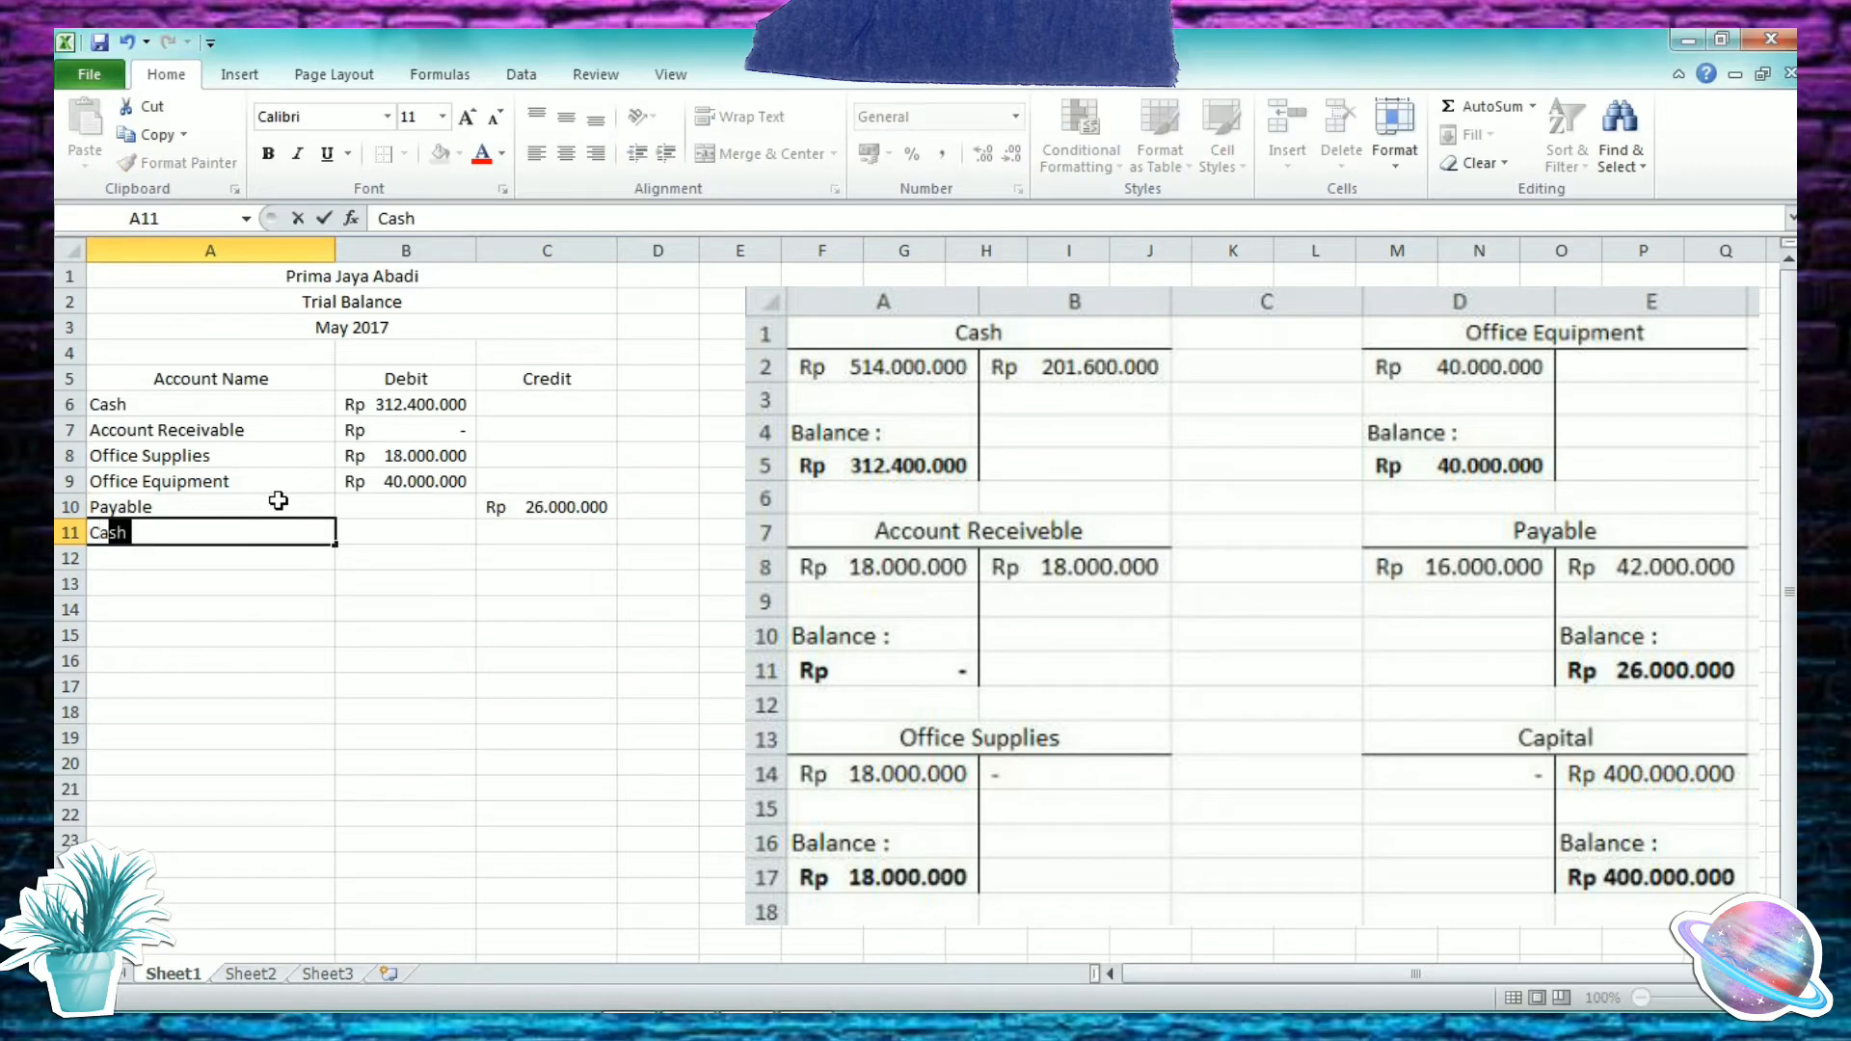
type("pital")
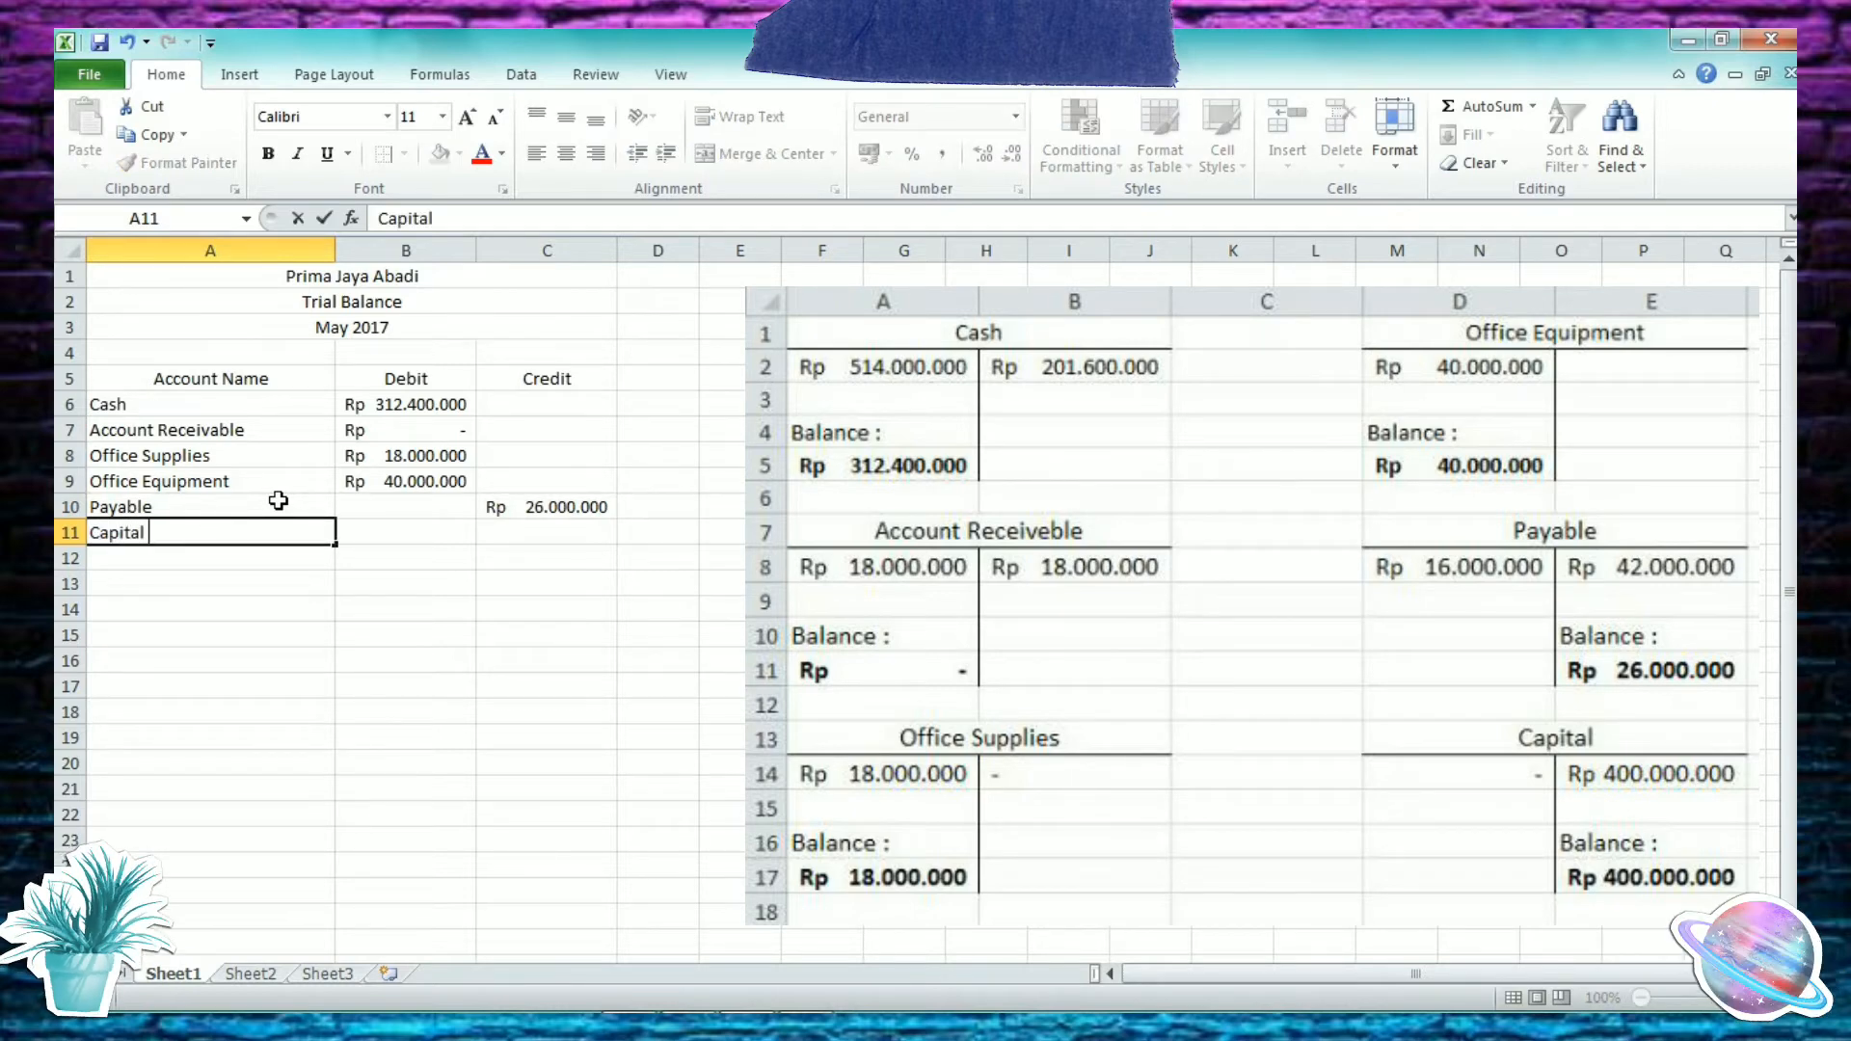
key("Tab")
key("Tab")
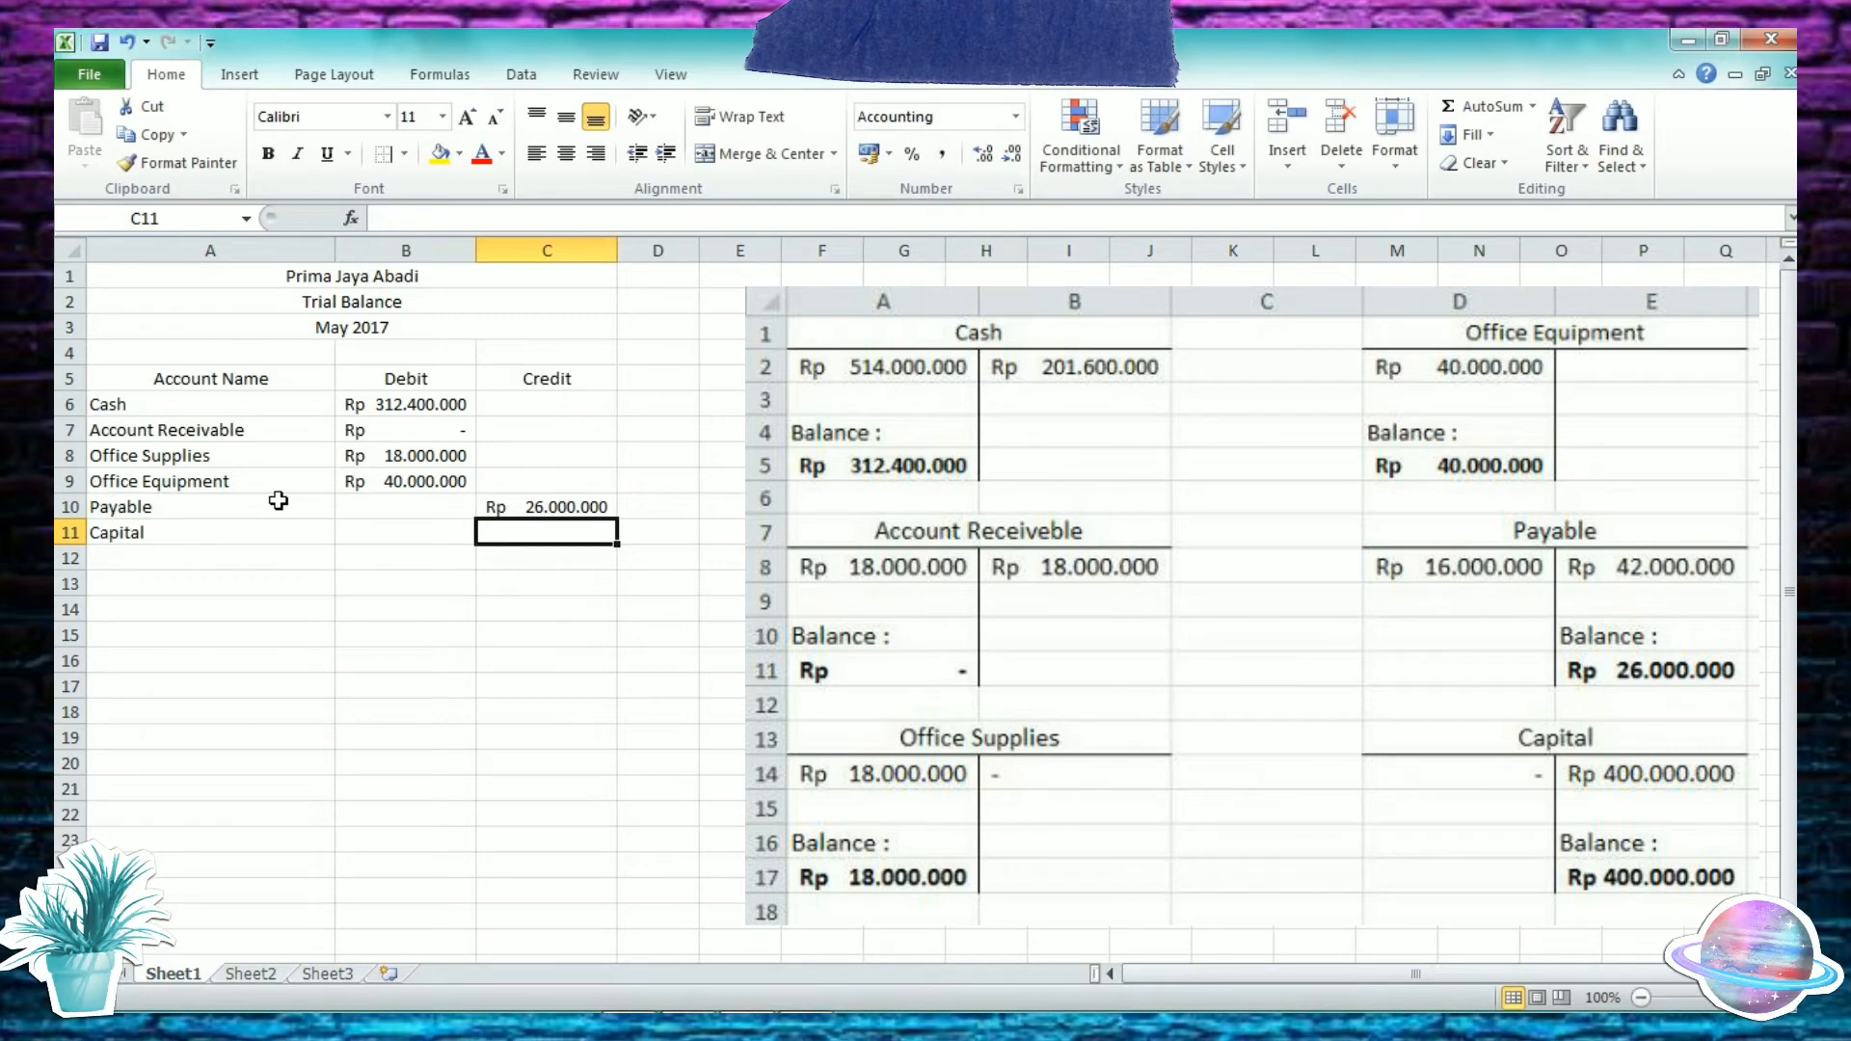
type("400000000")
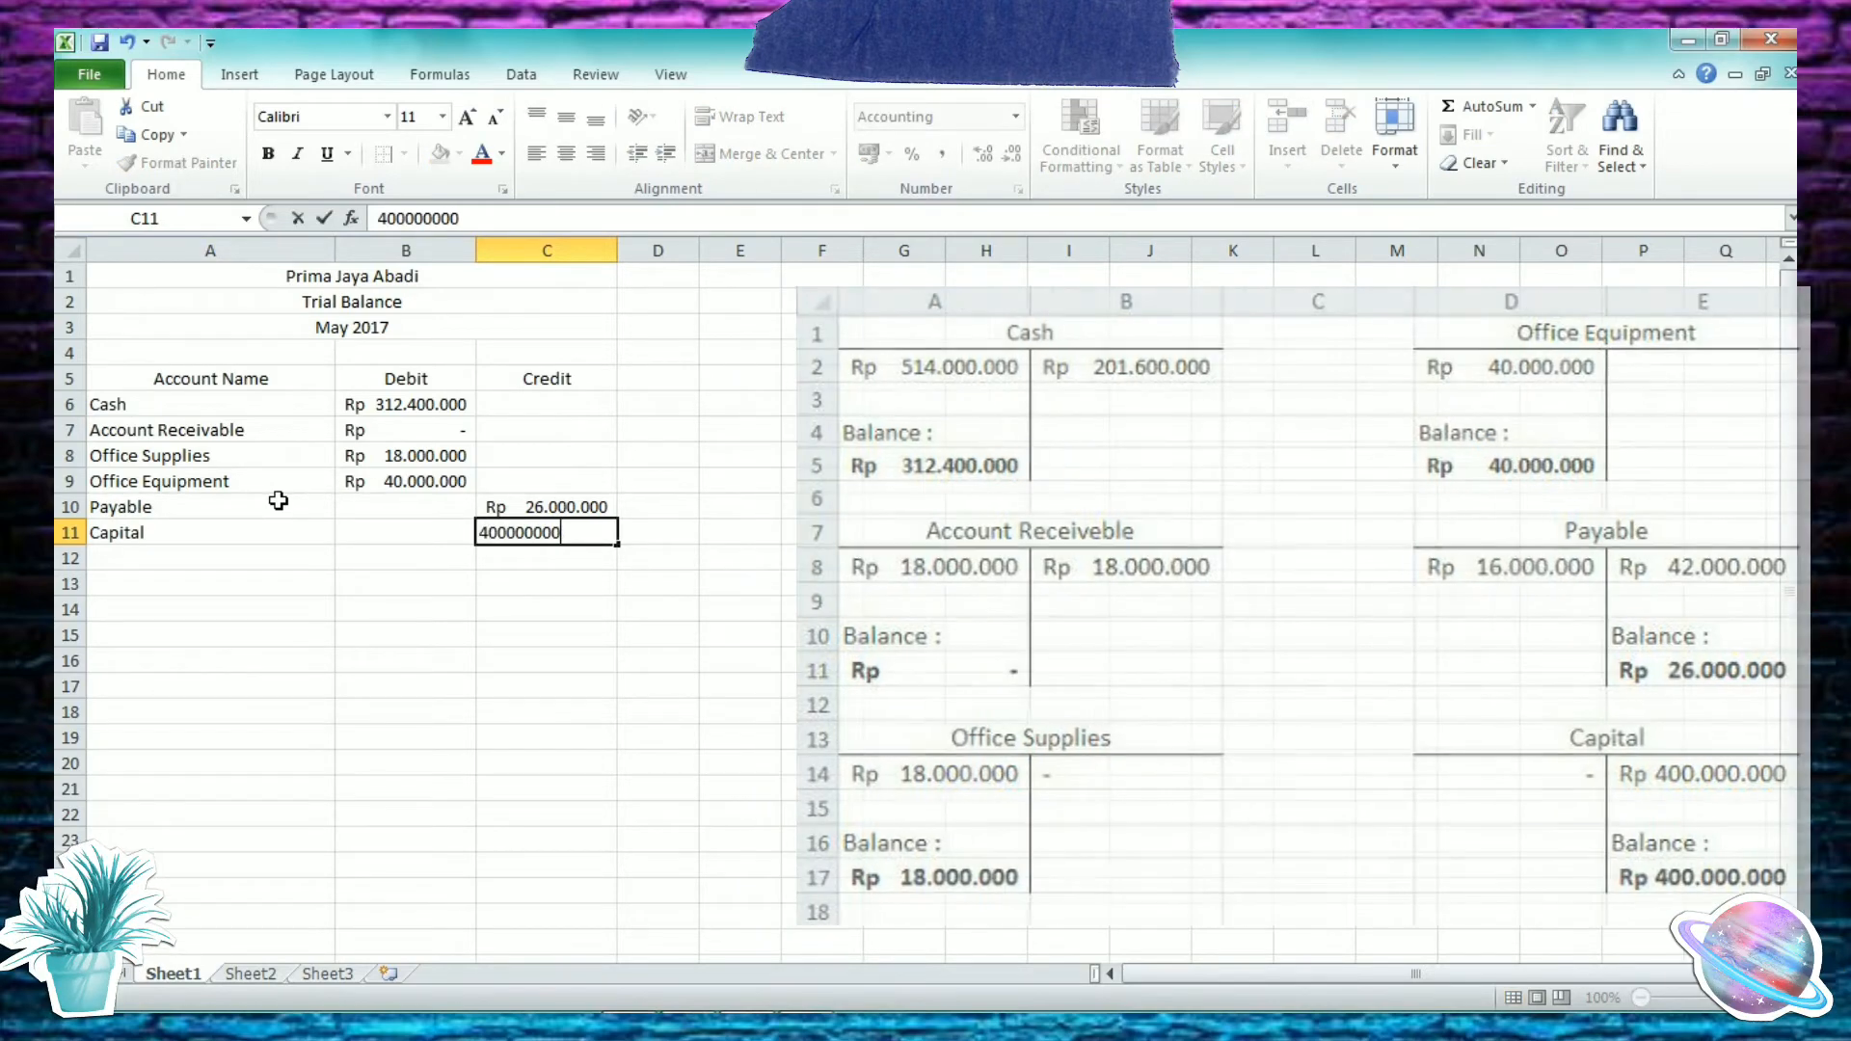
key("Return")
Step: Enter the account "Purchase" in cell A12 with a debit of 156000000 in cell B12
key("Left")
key("Left")
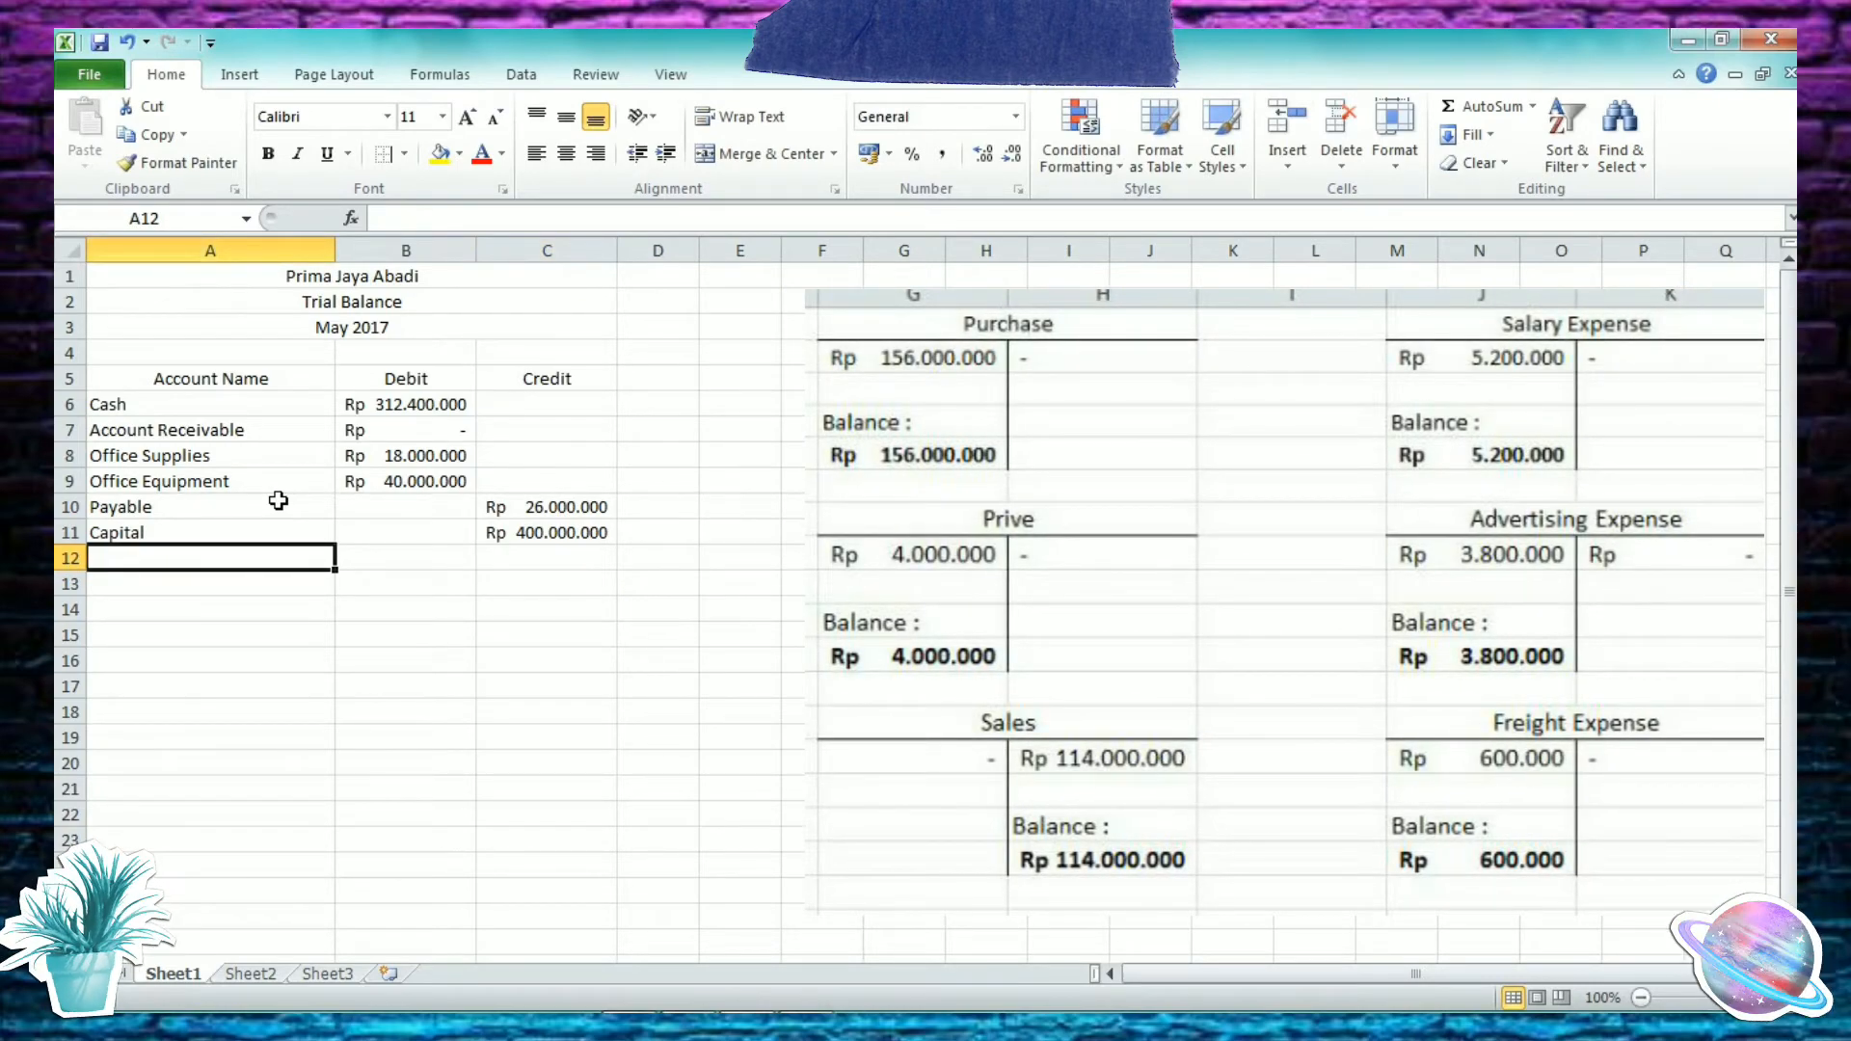
type("Purchase")
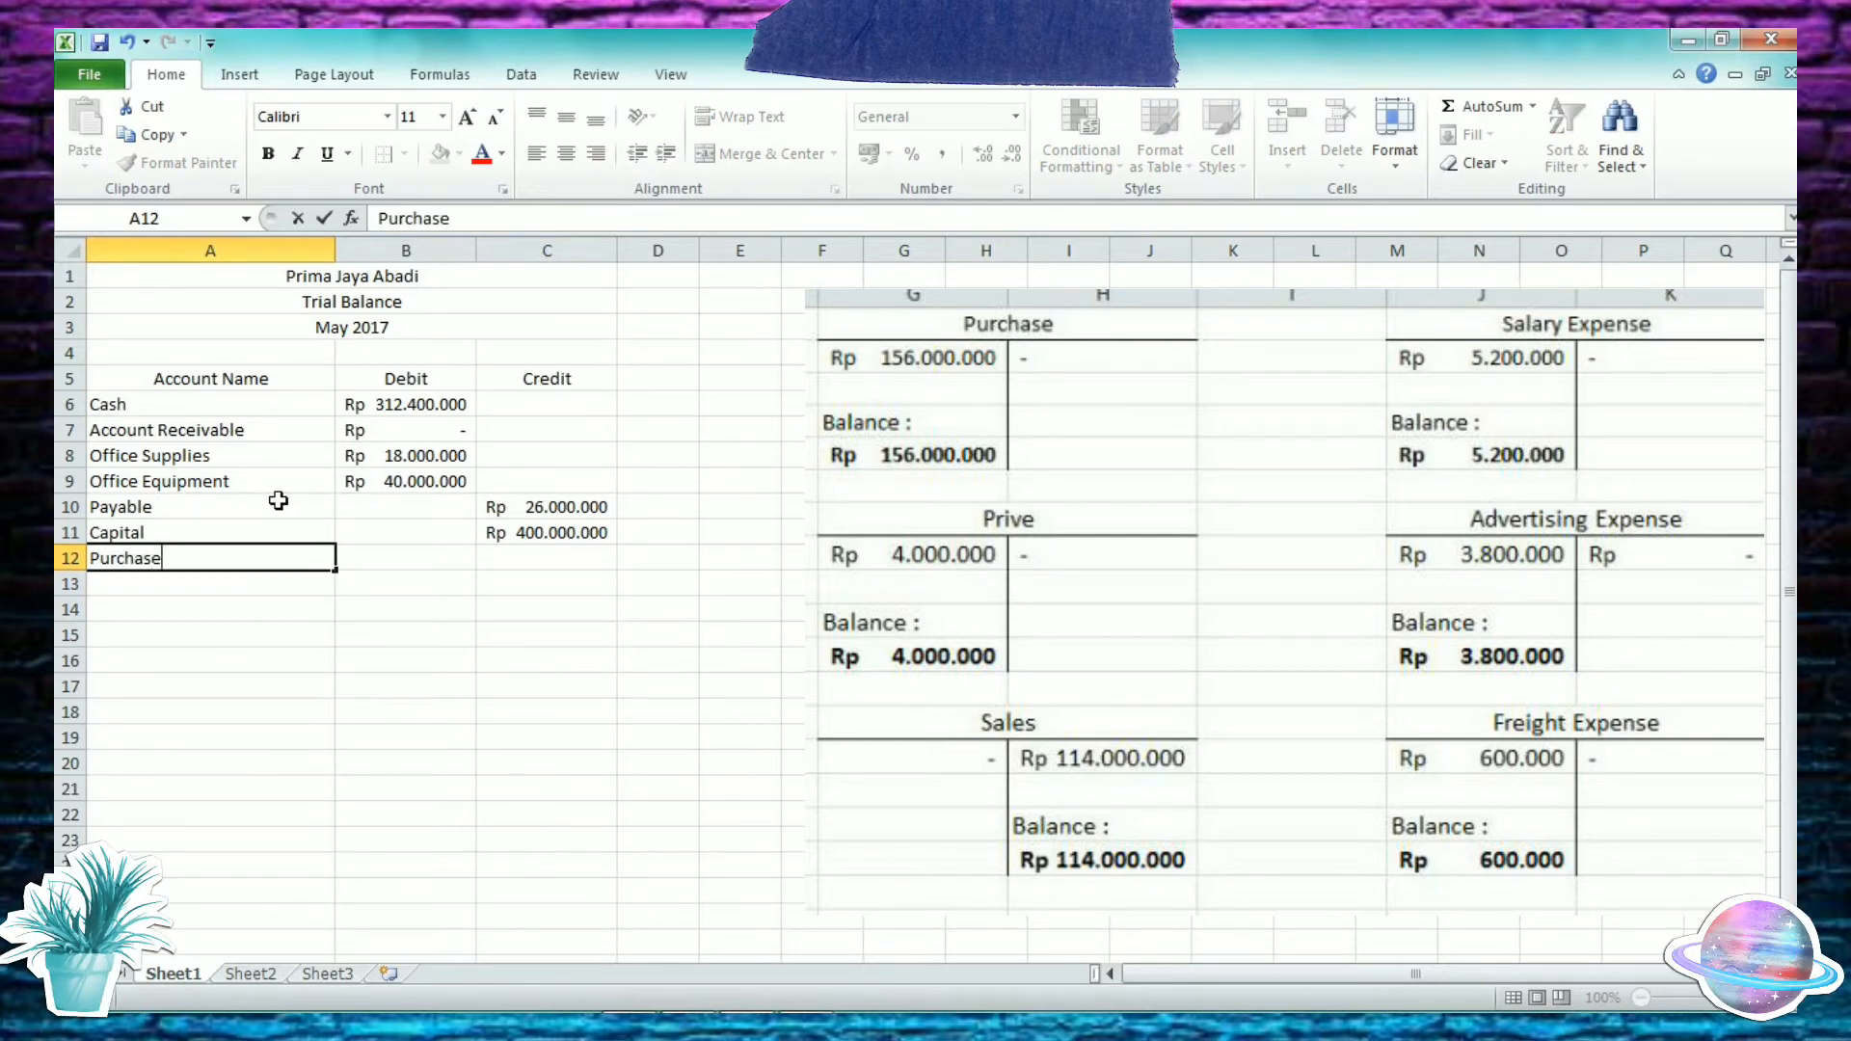
key("Tab")
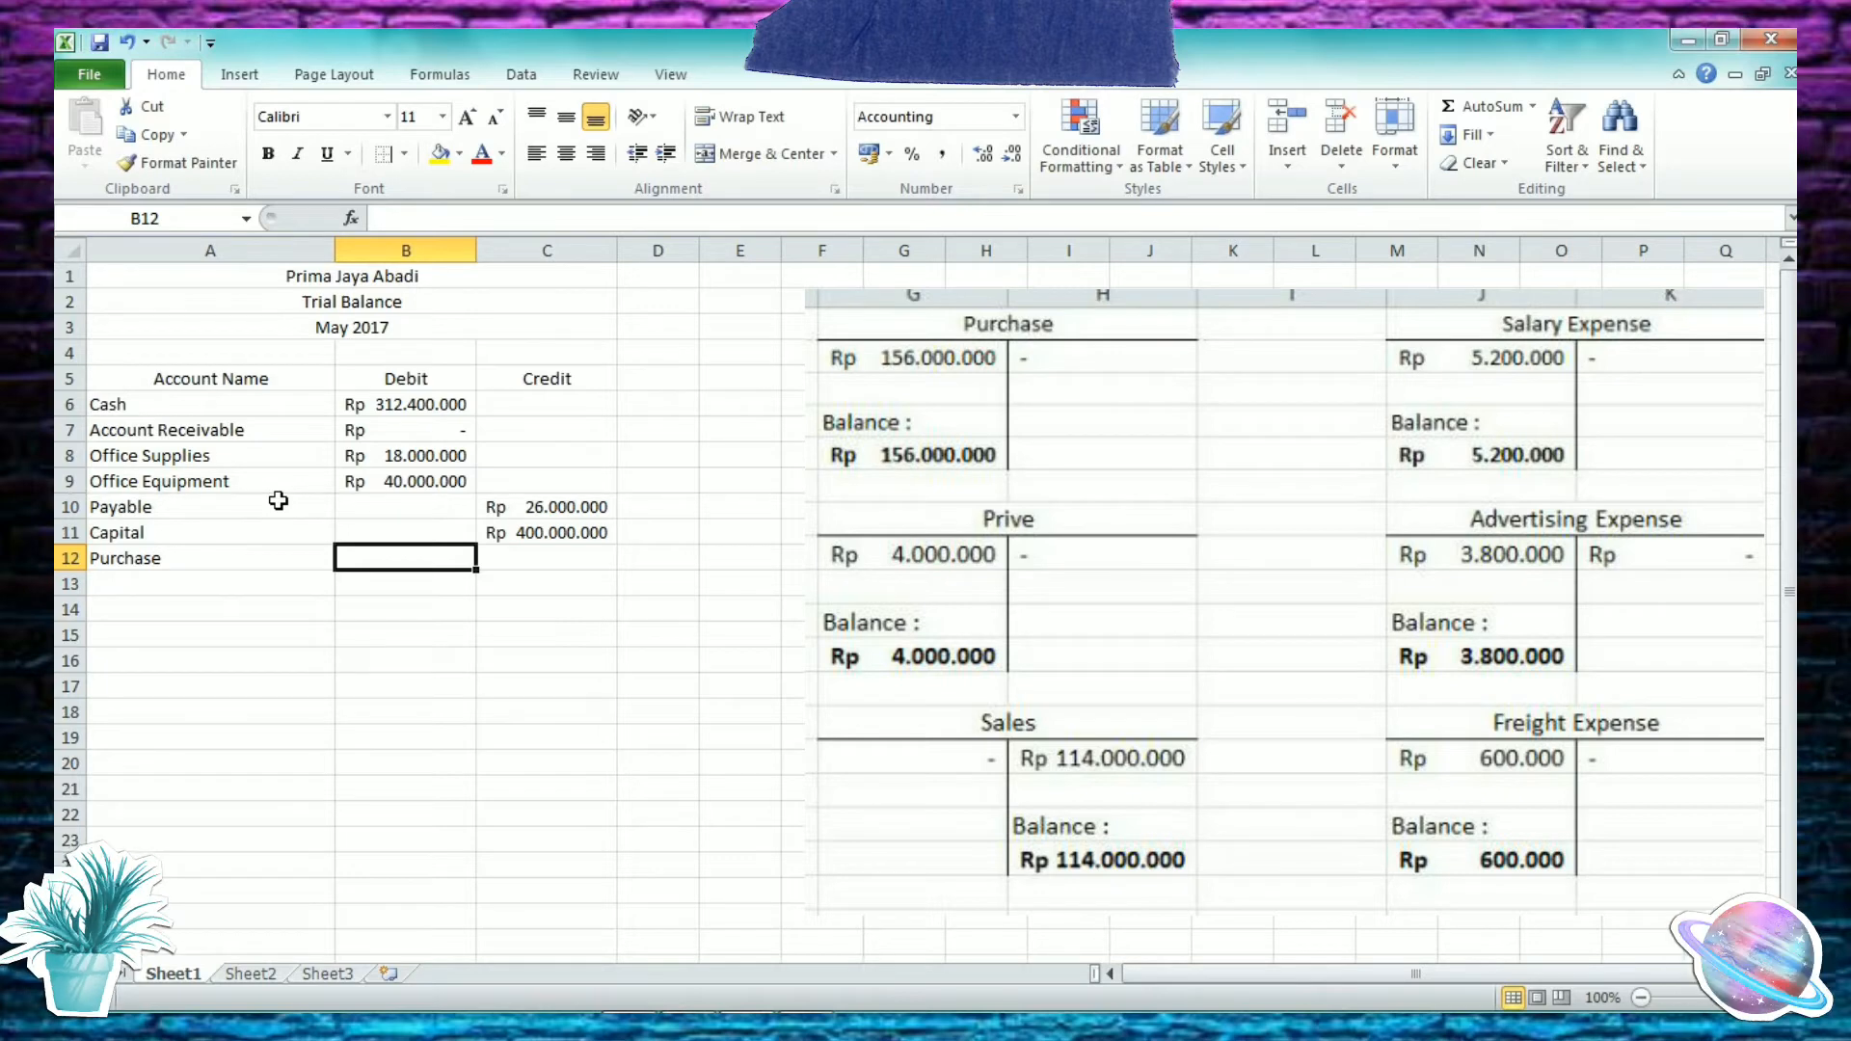
type("15")
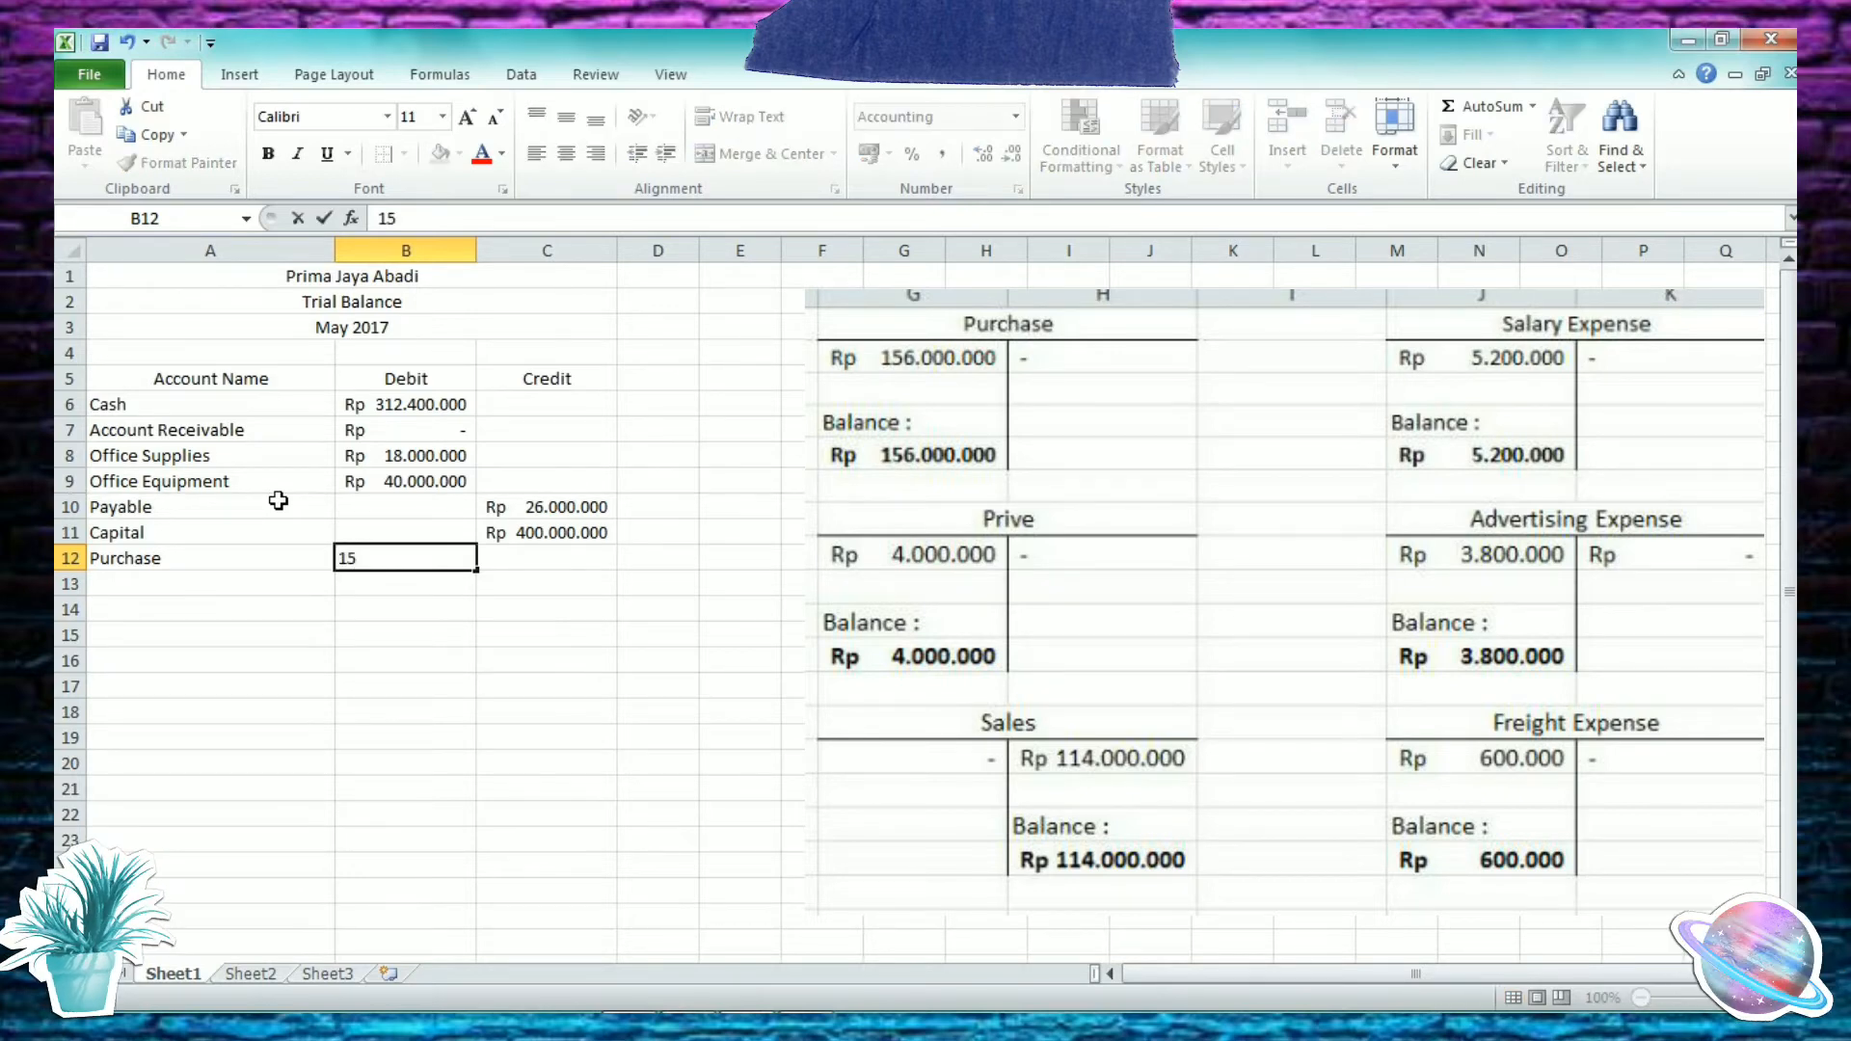
type("6.000")
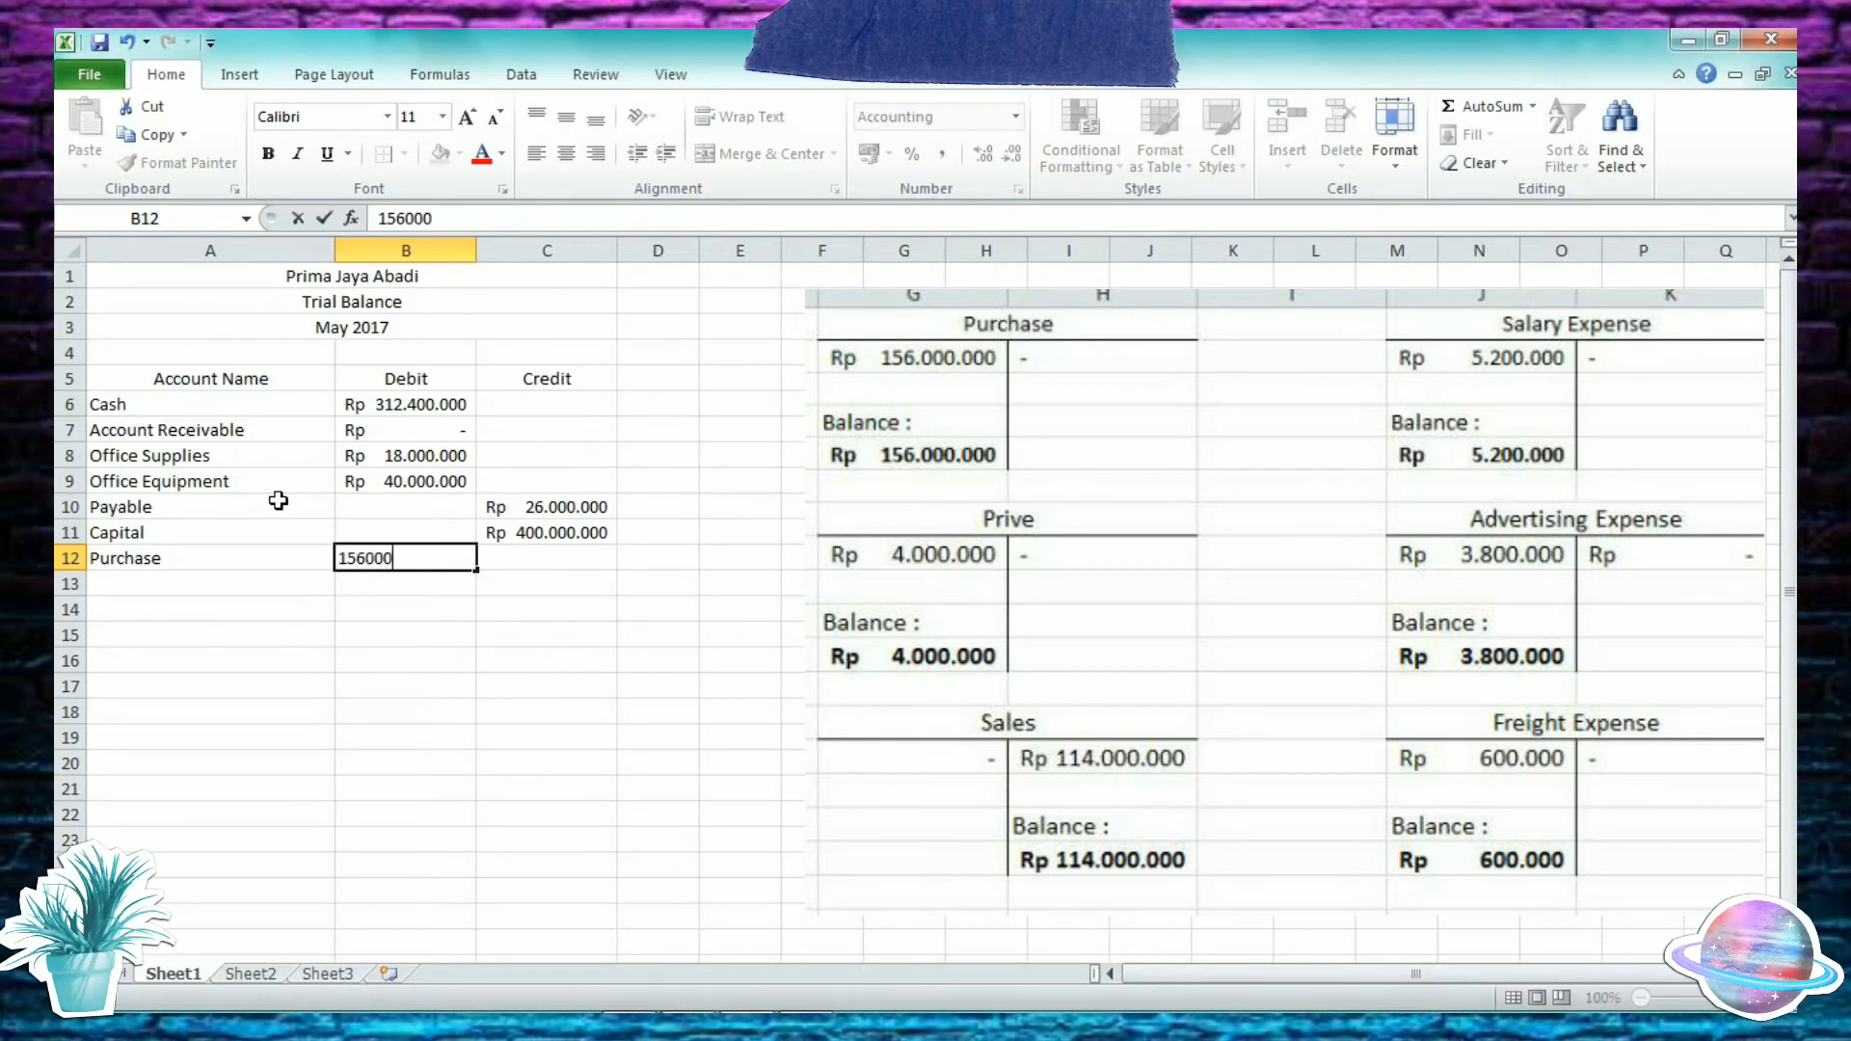
type(".0000")
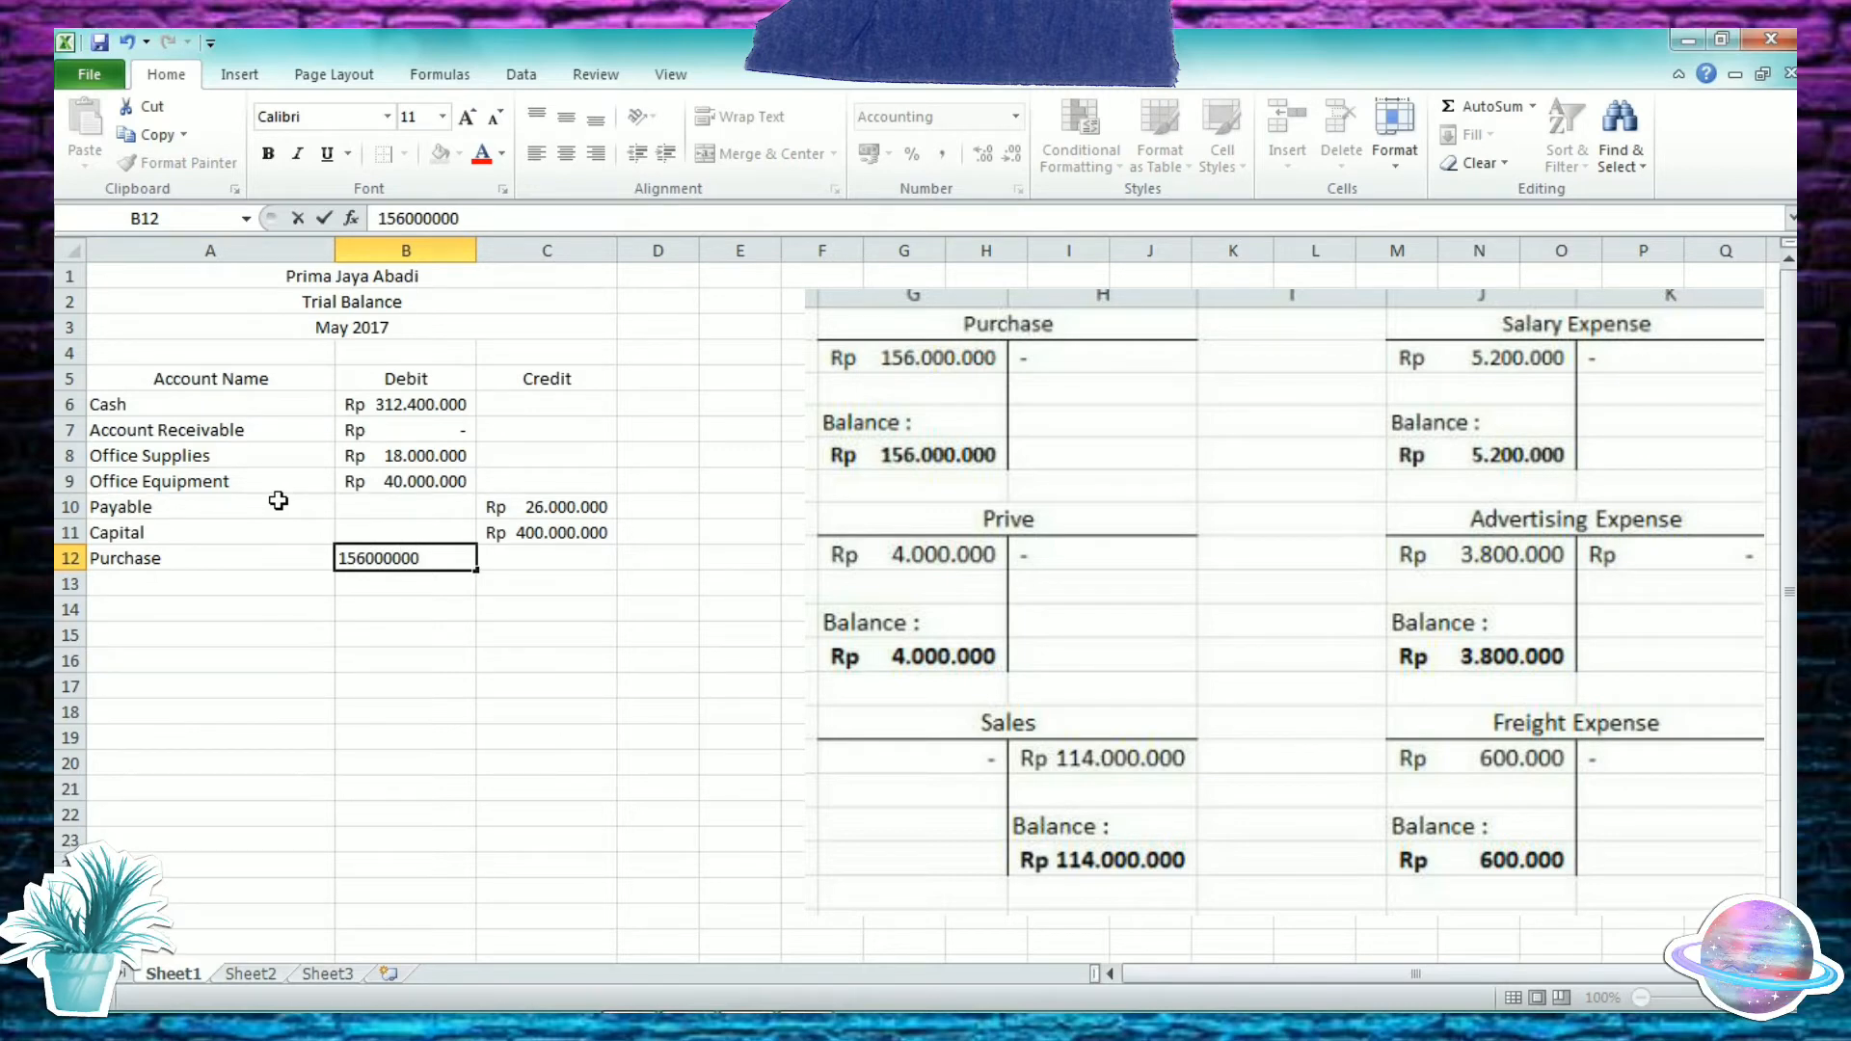
key("Return")
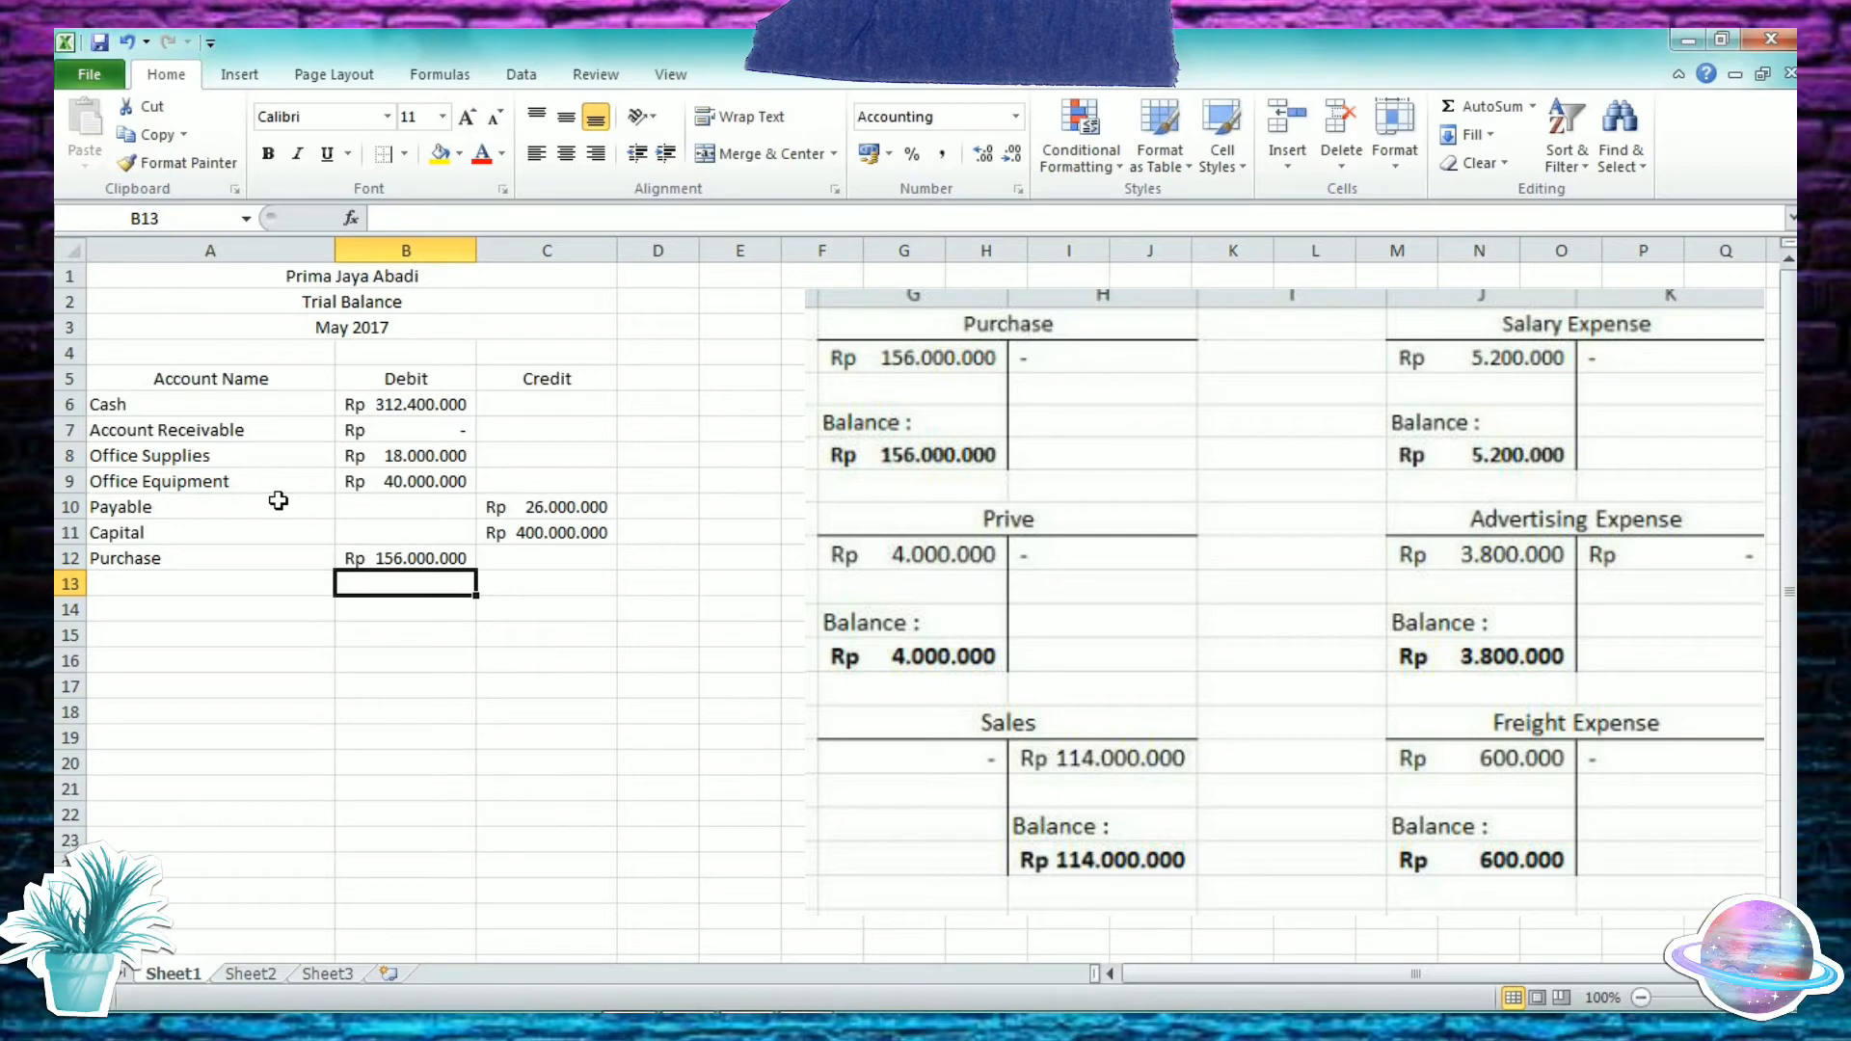
Step: Enter the account "Prive" in cell A13 with a debit of 4000000 in cell B13
key("Left")
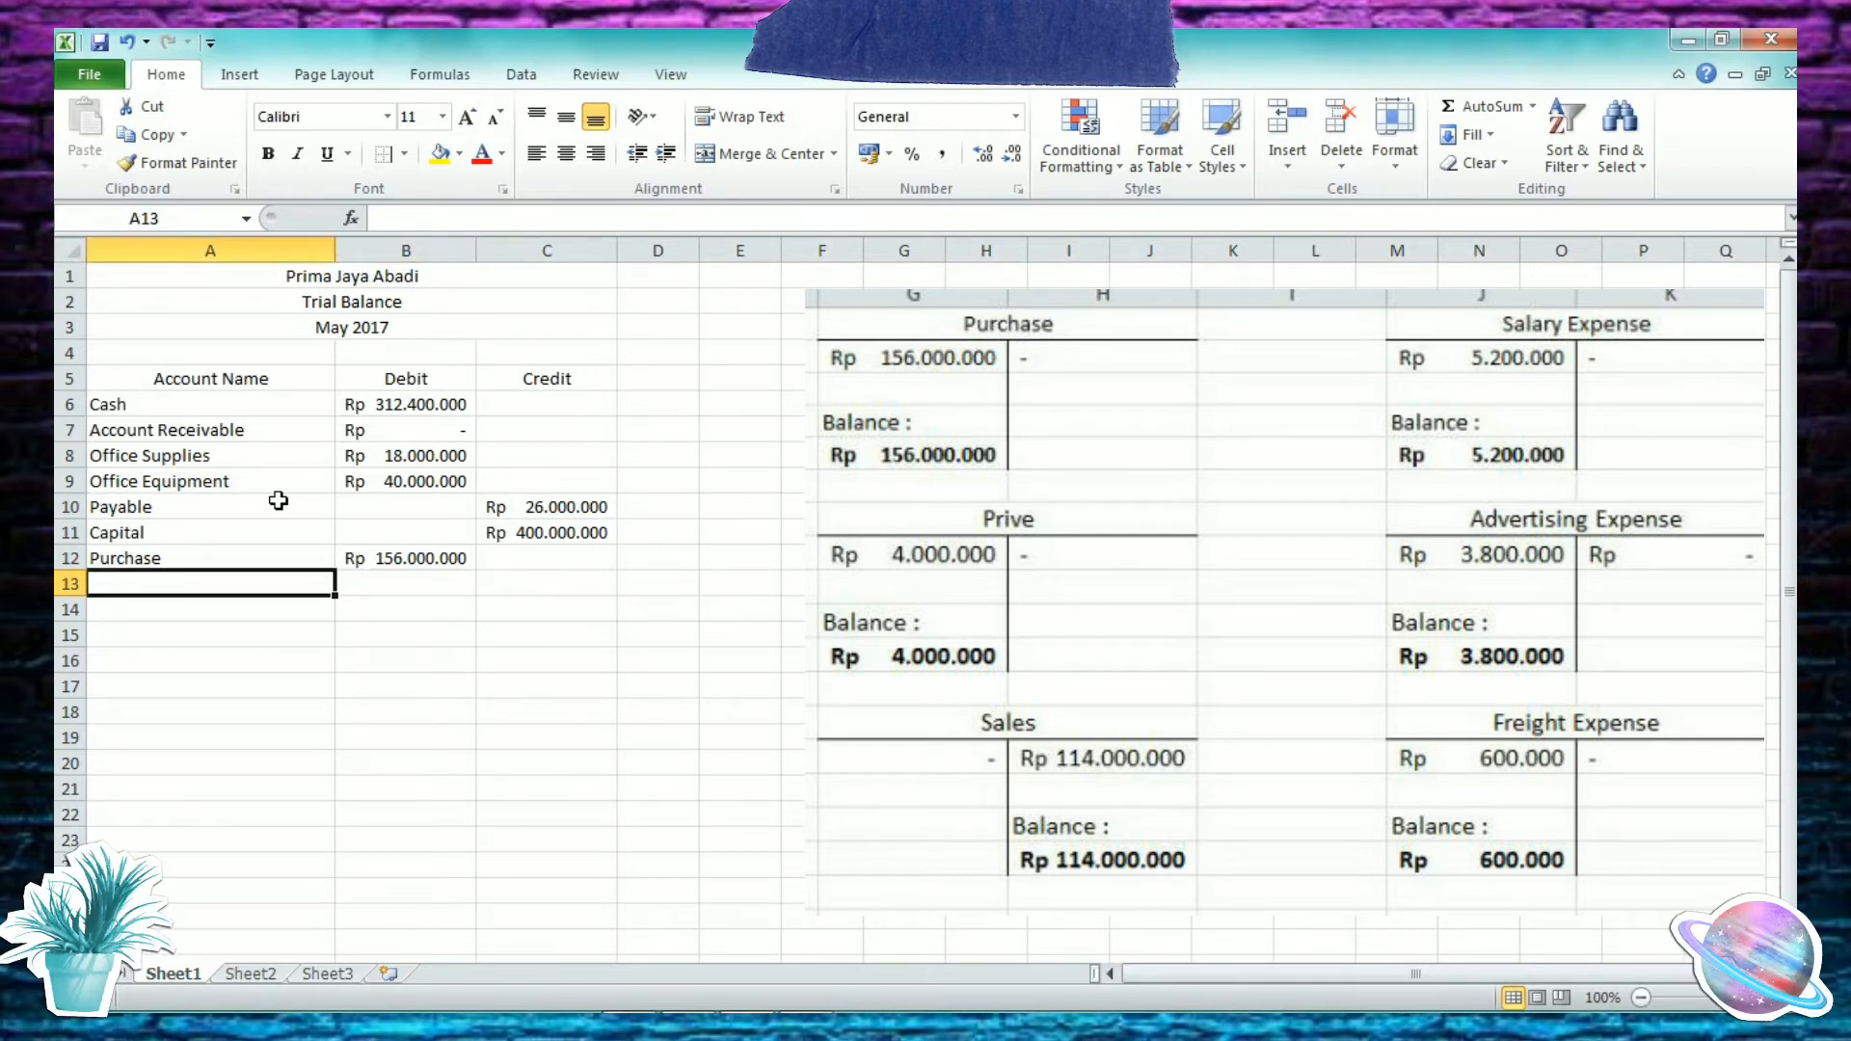
type("Prive")
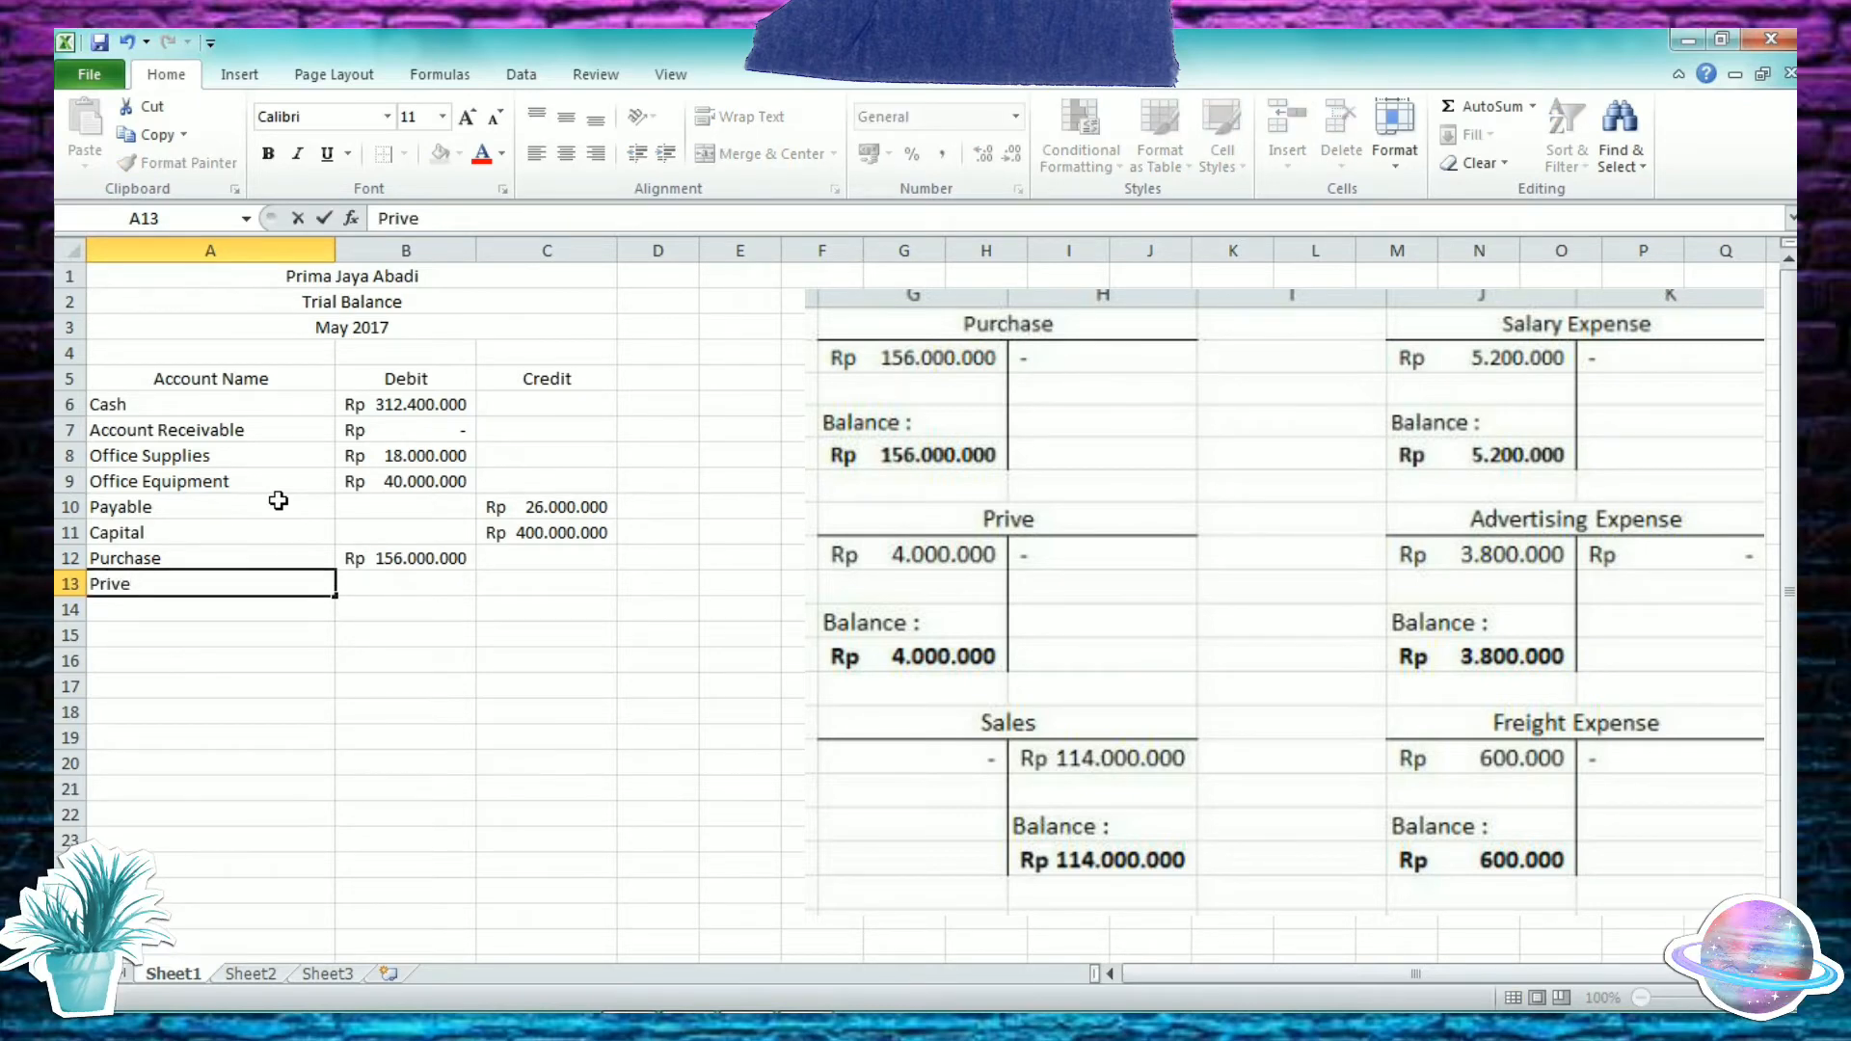
key("Tab")
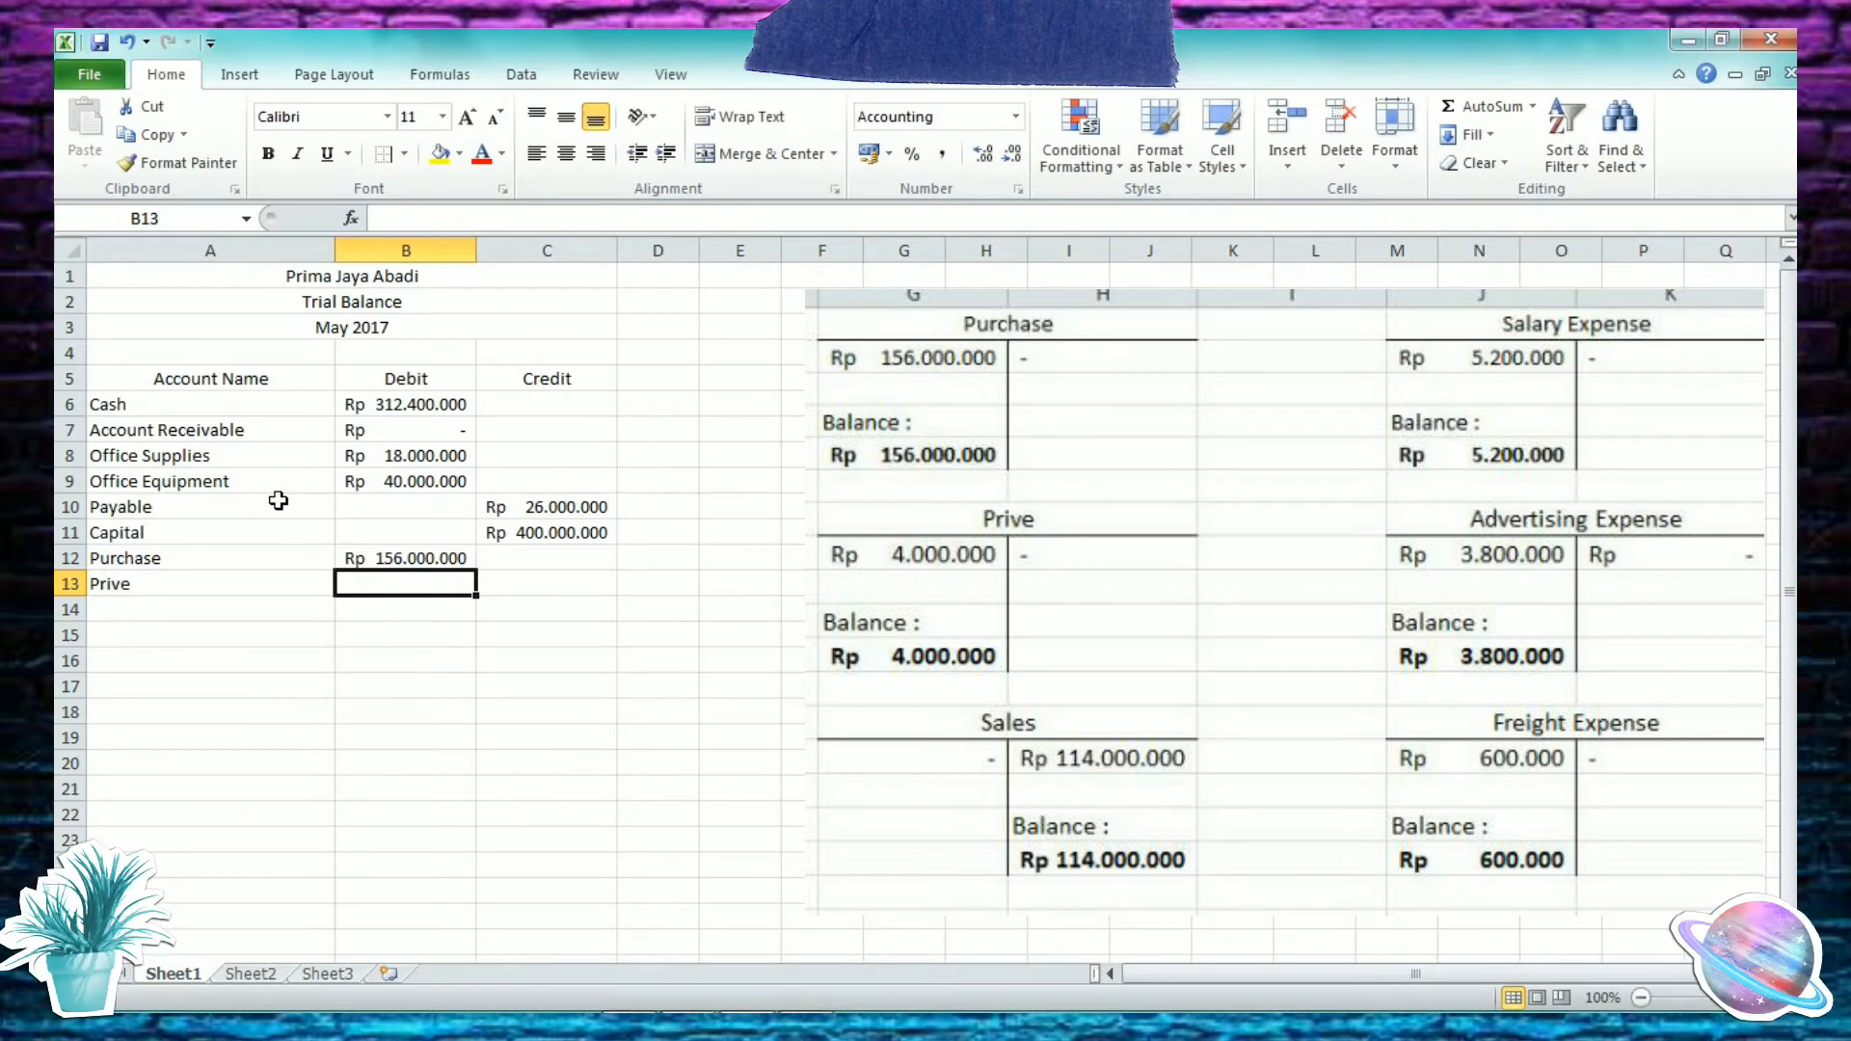
type("4.000.")
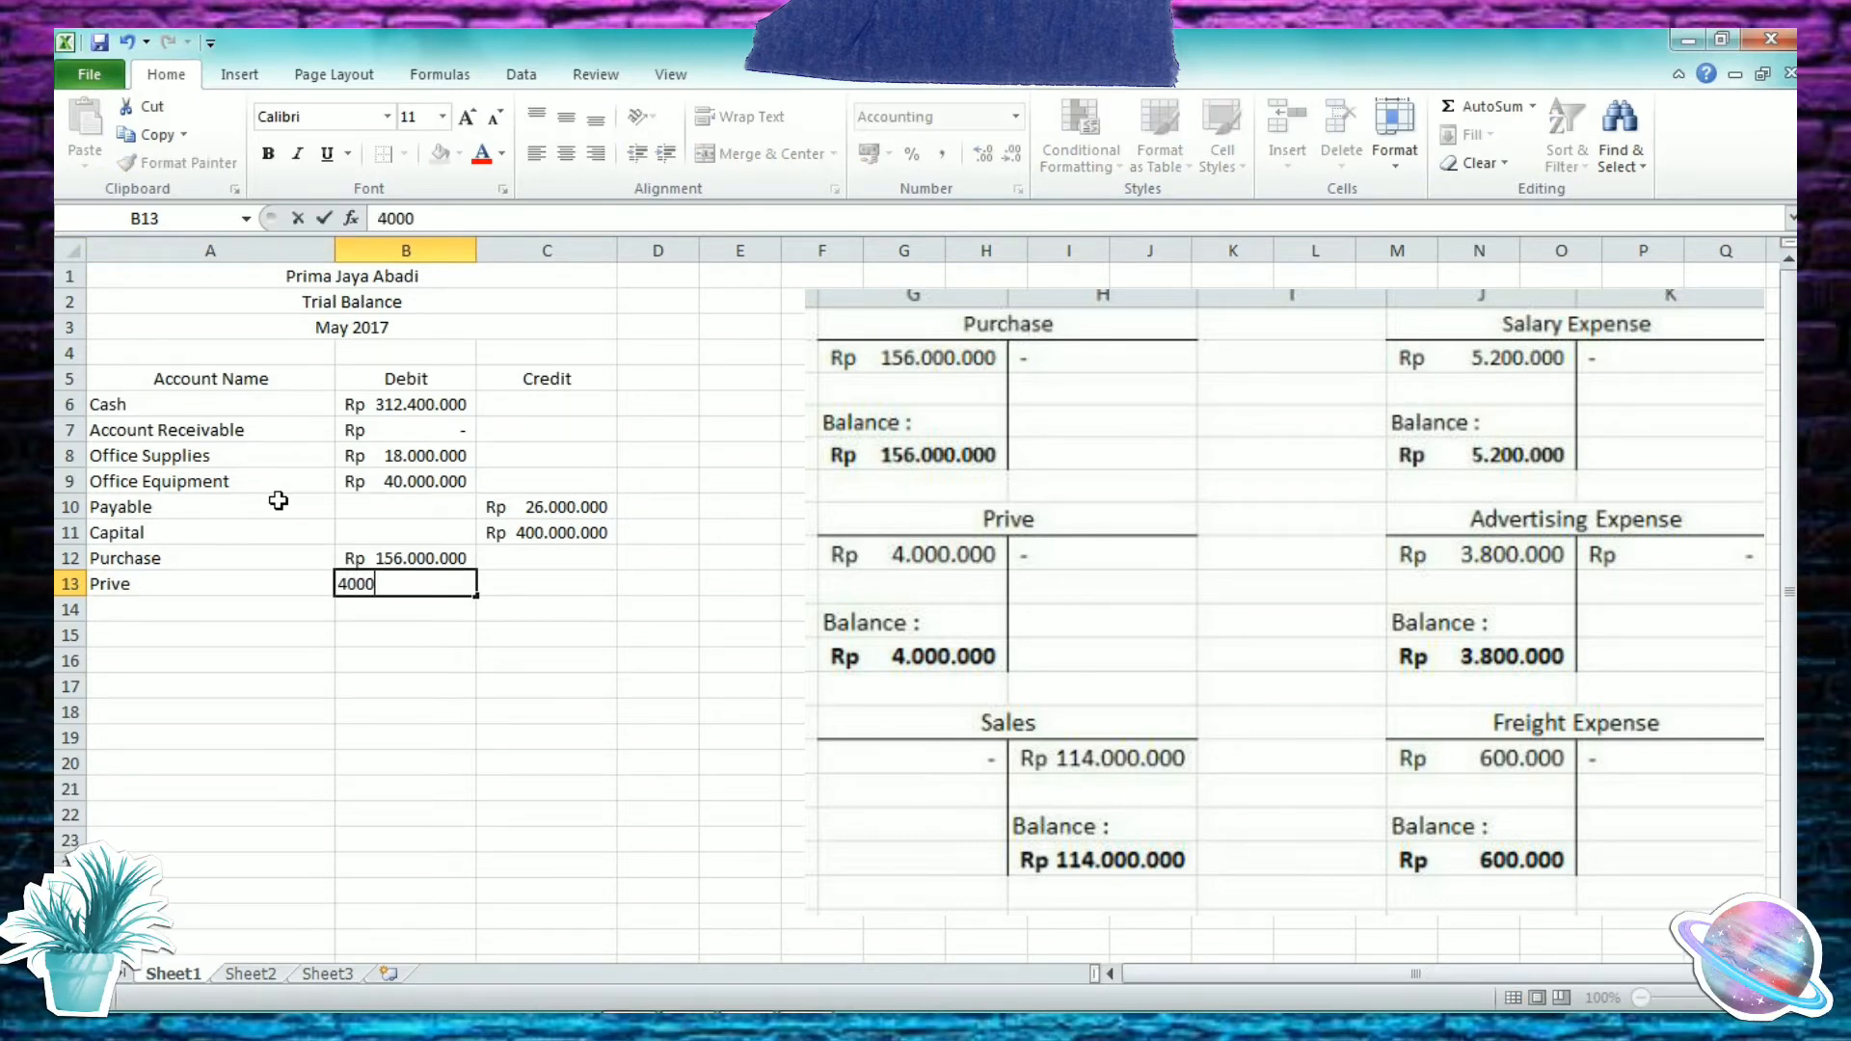
type("000")
key("Return")
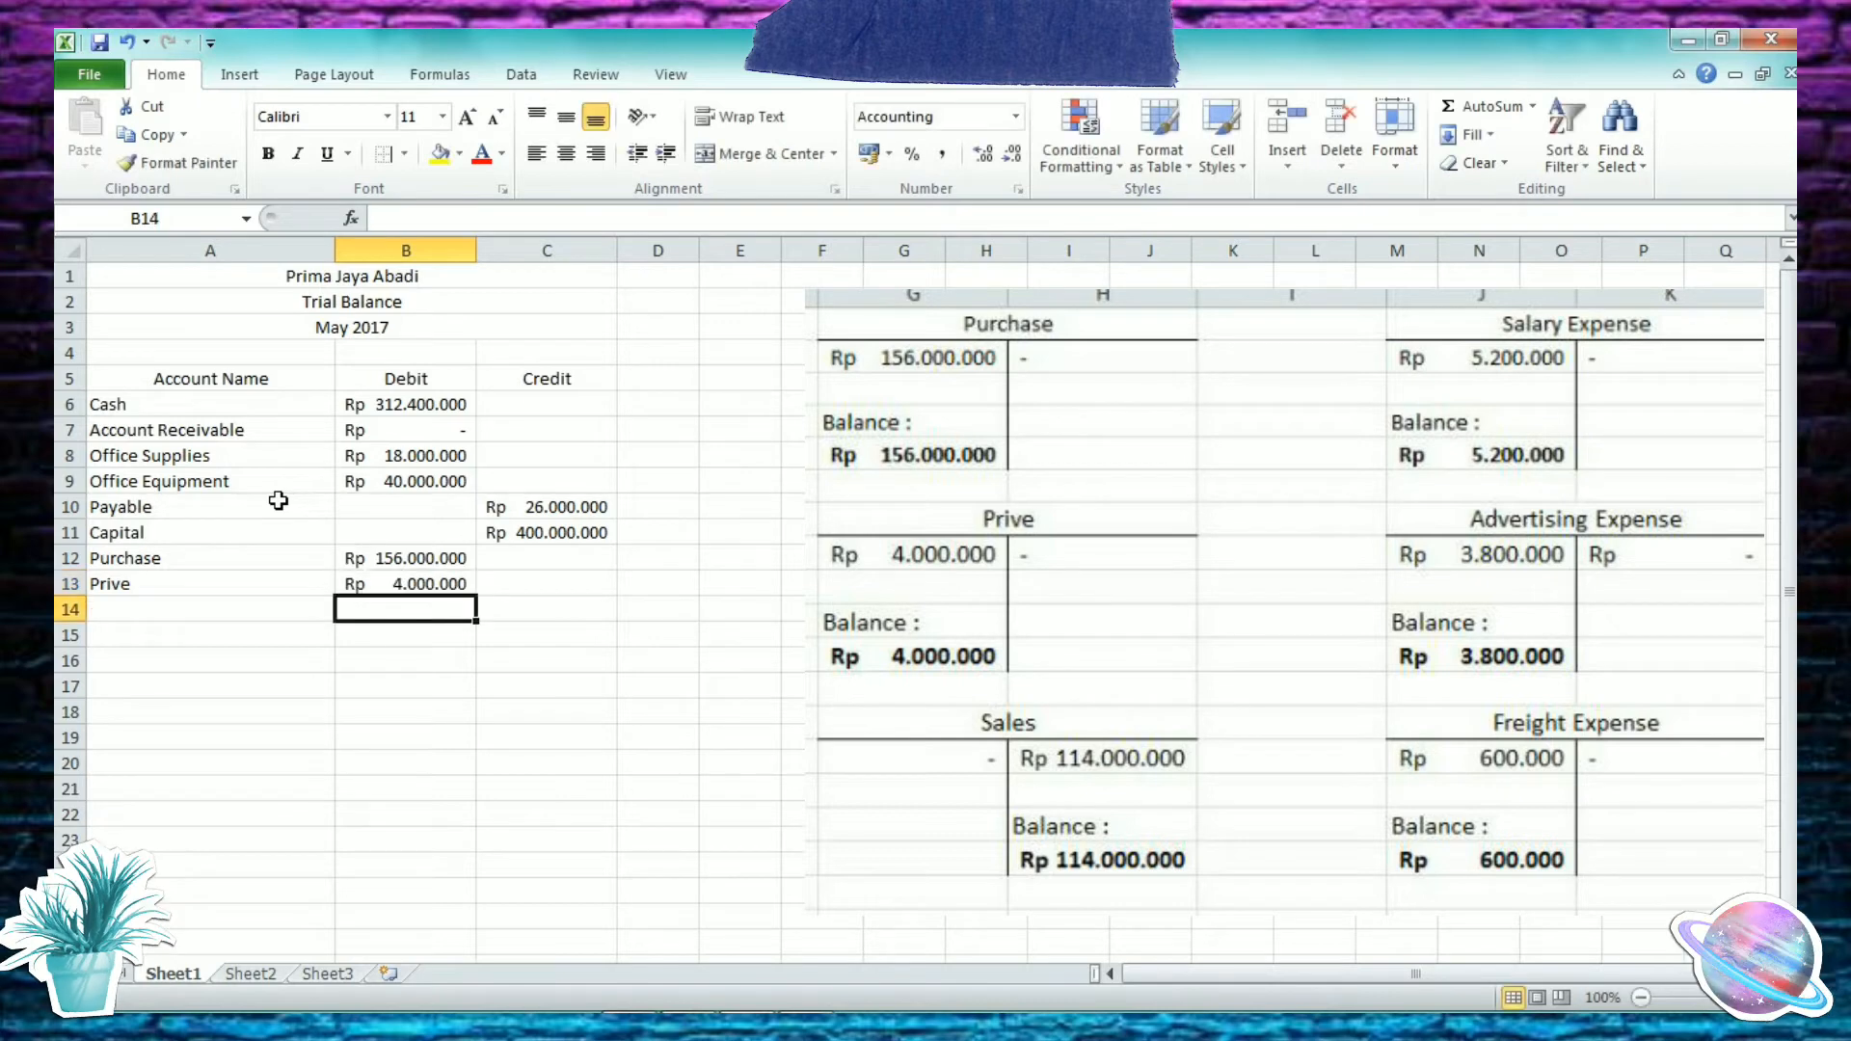
Step: Enter the account "Sales" in cell A14 with a credit of 114000000 in cell C14
key("Left")
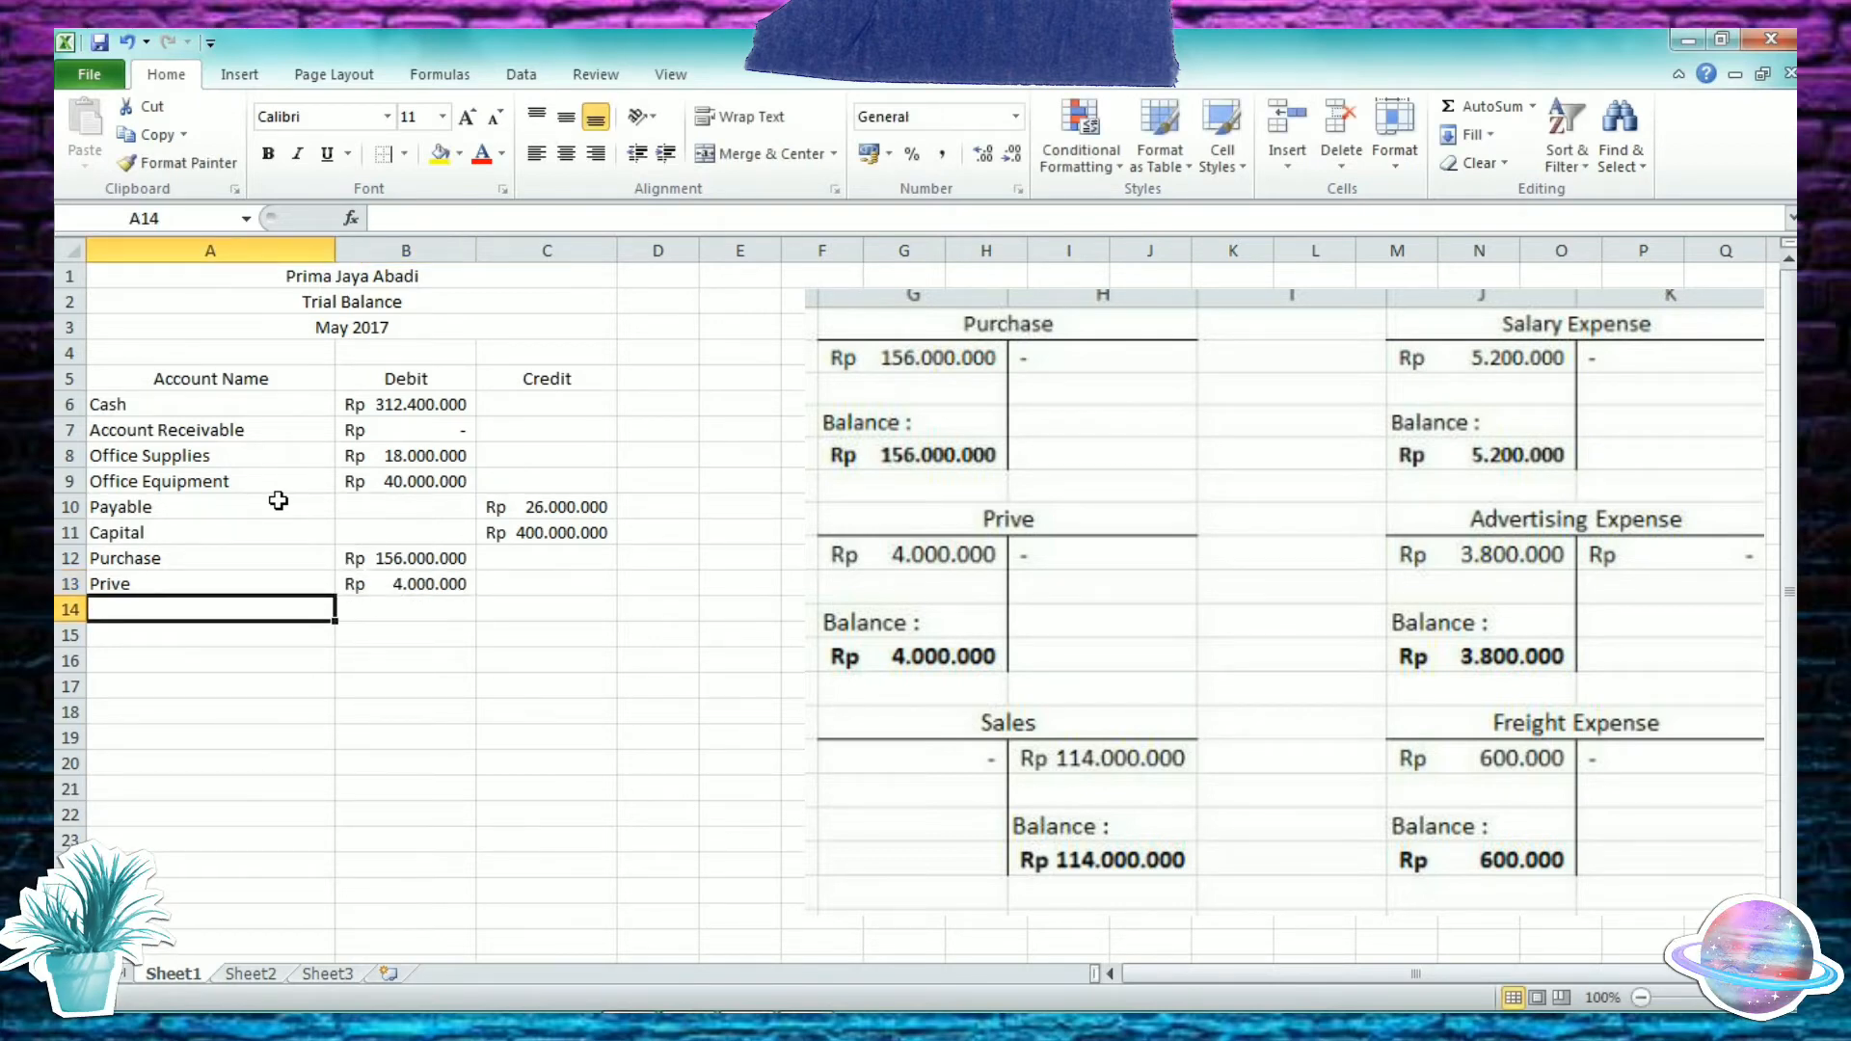
type("Sa")
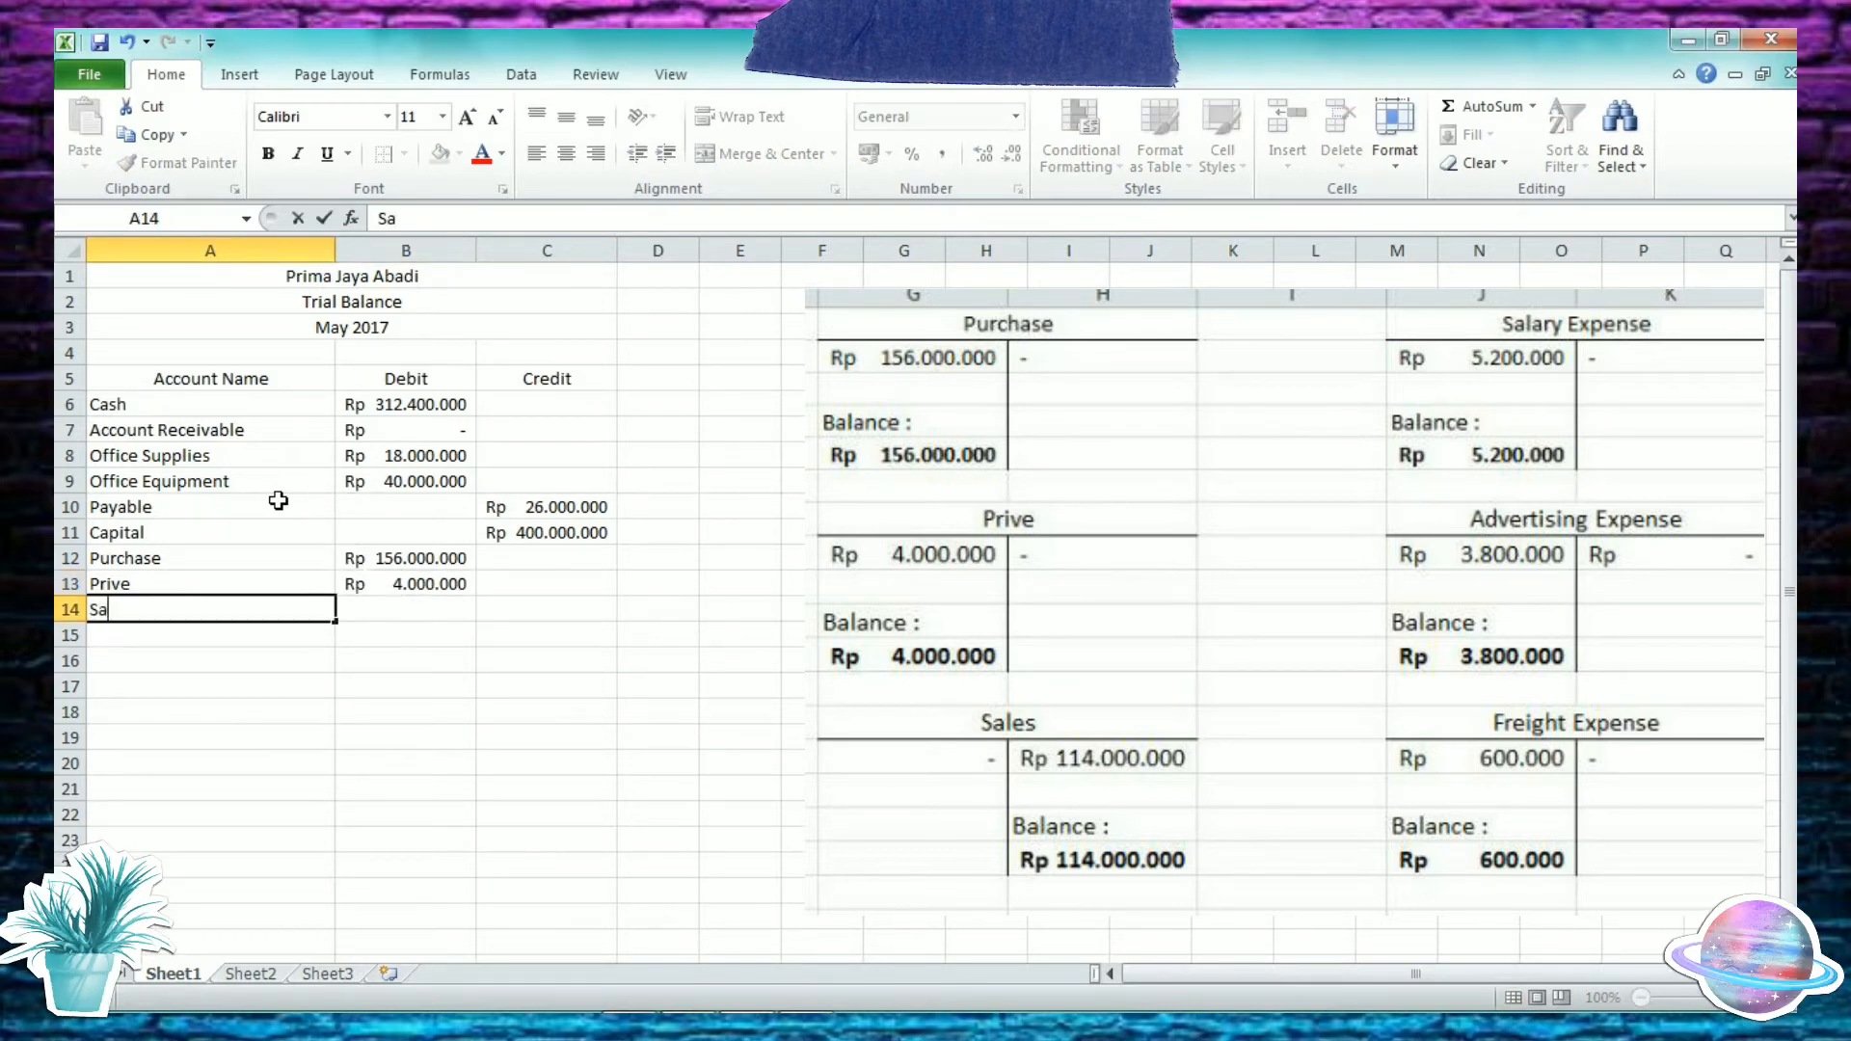
type("les")
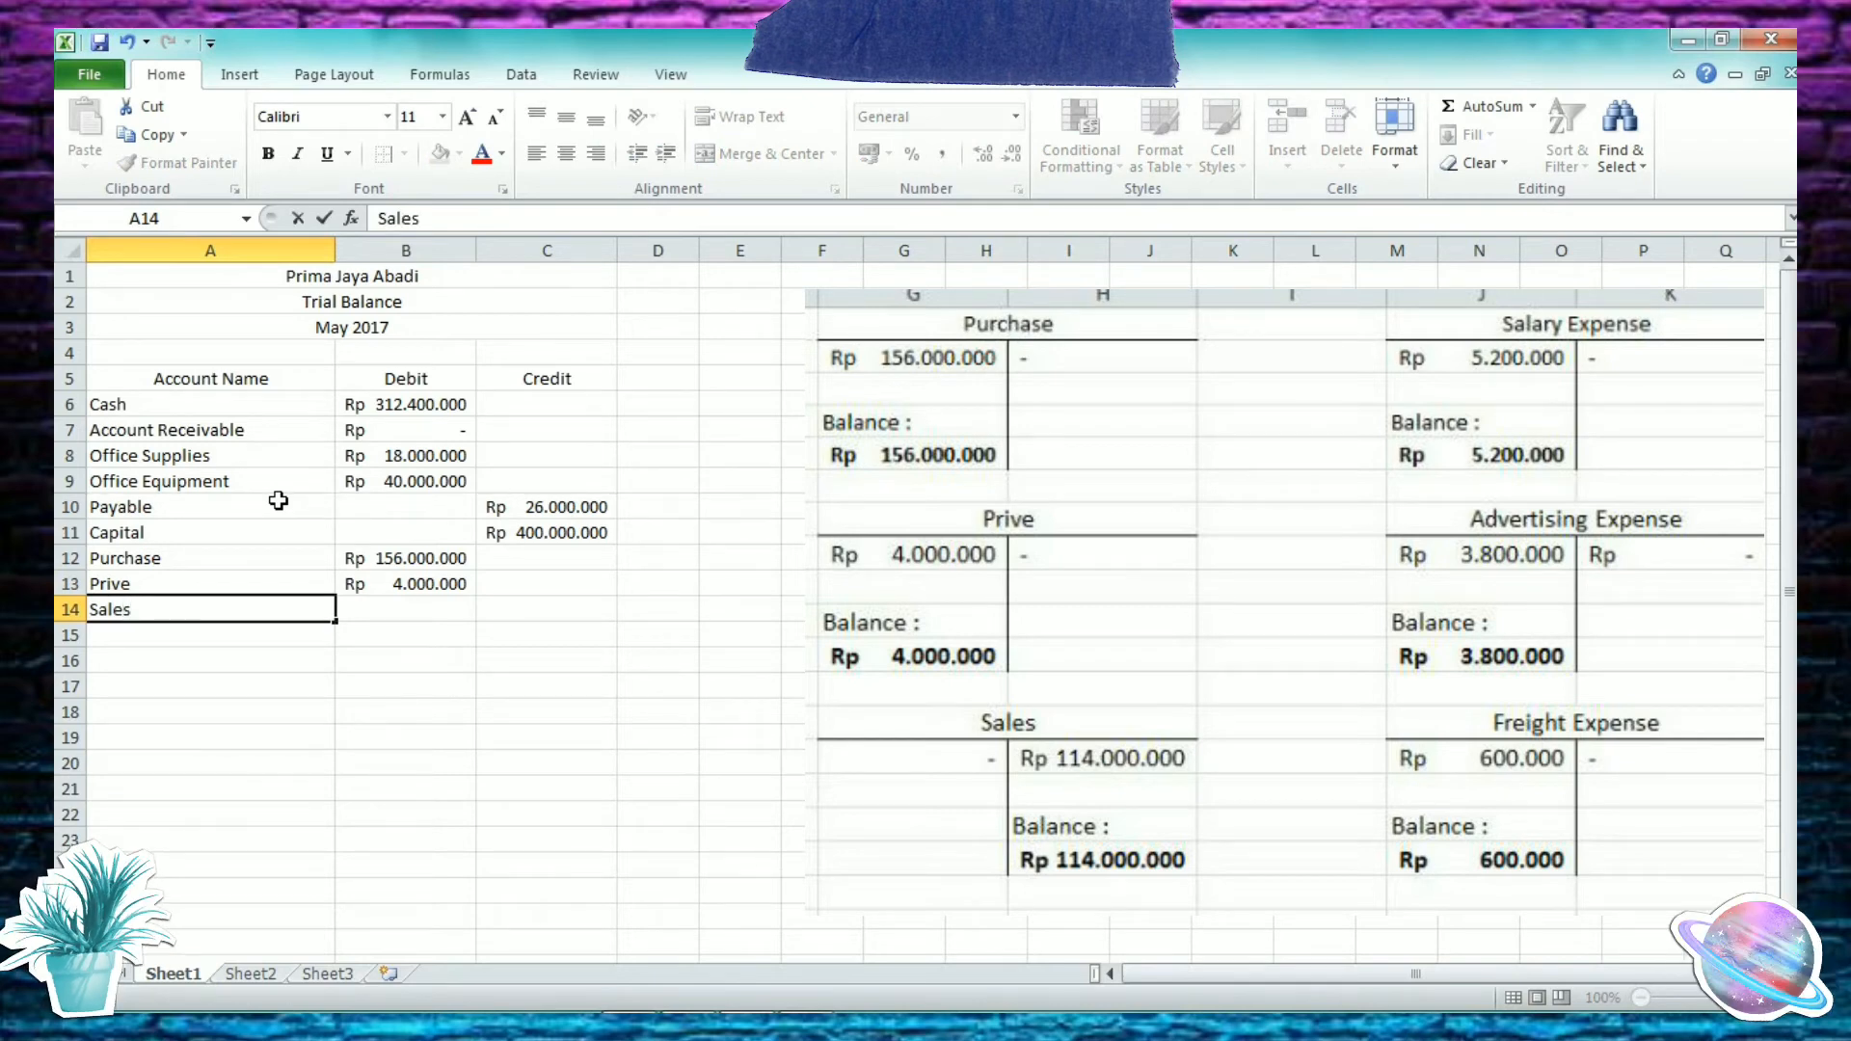
key("Tab")
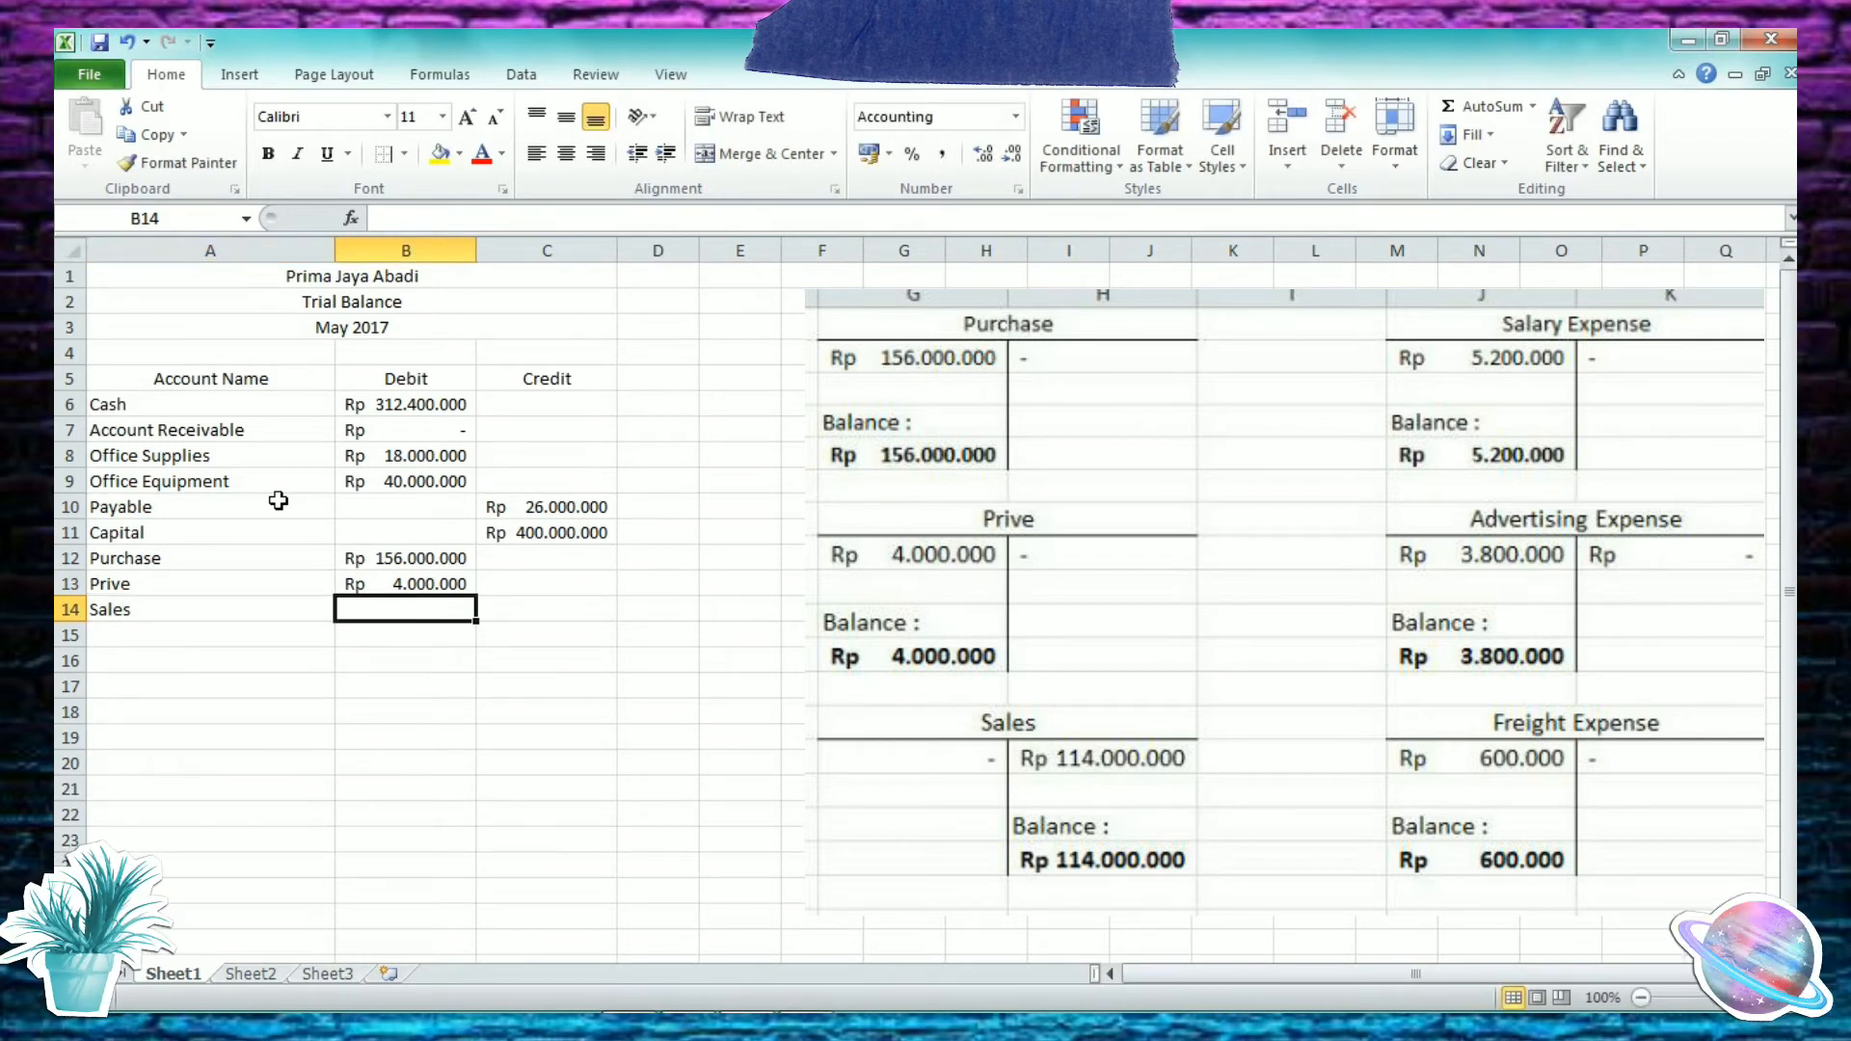
key("Tab")
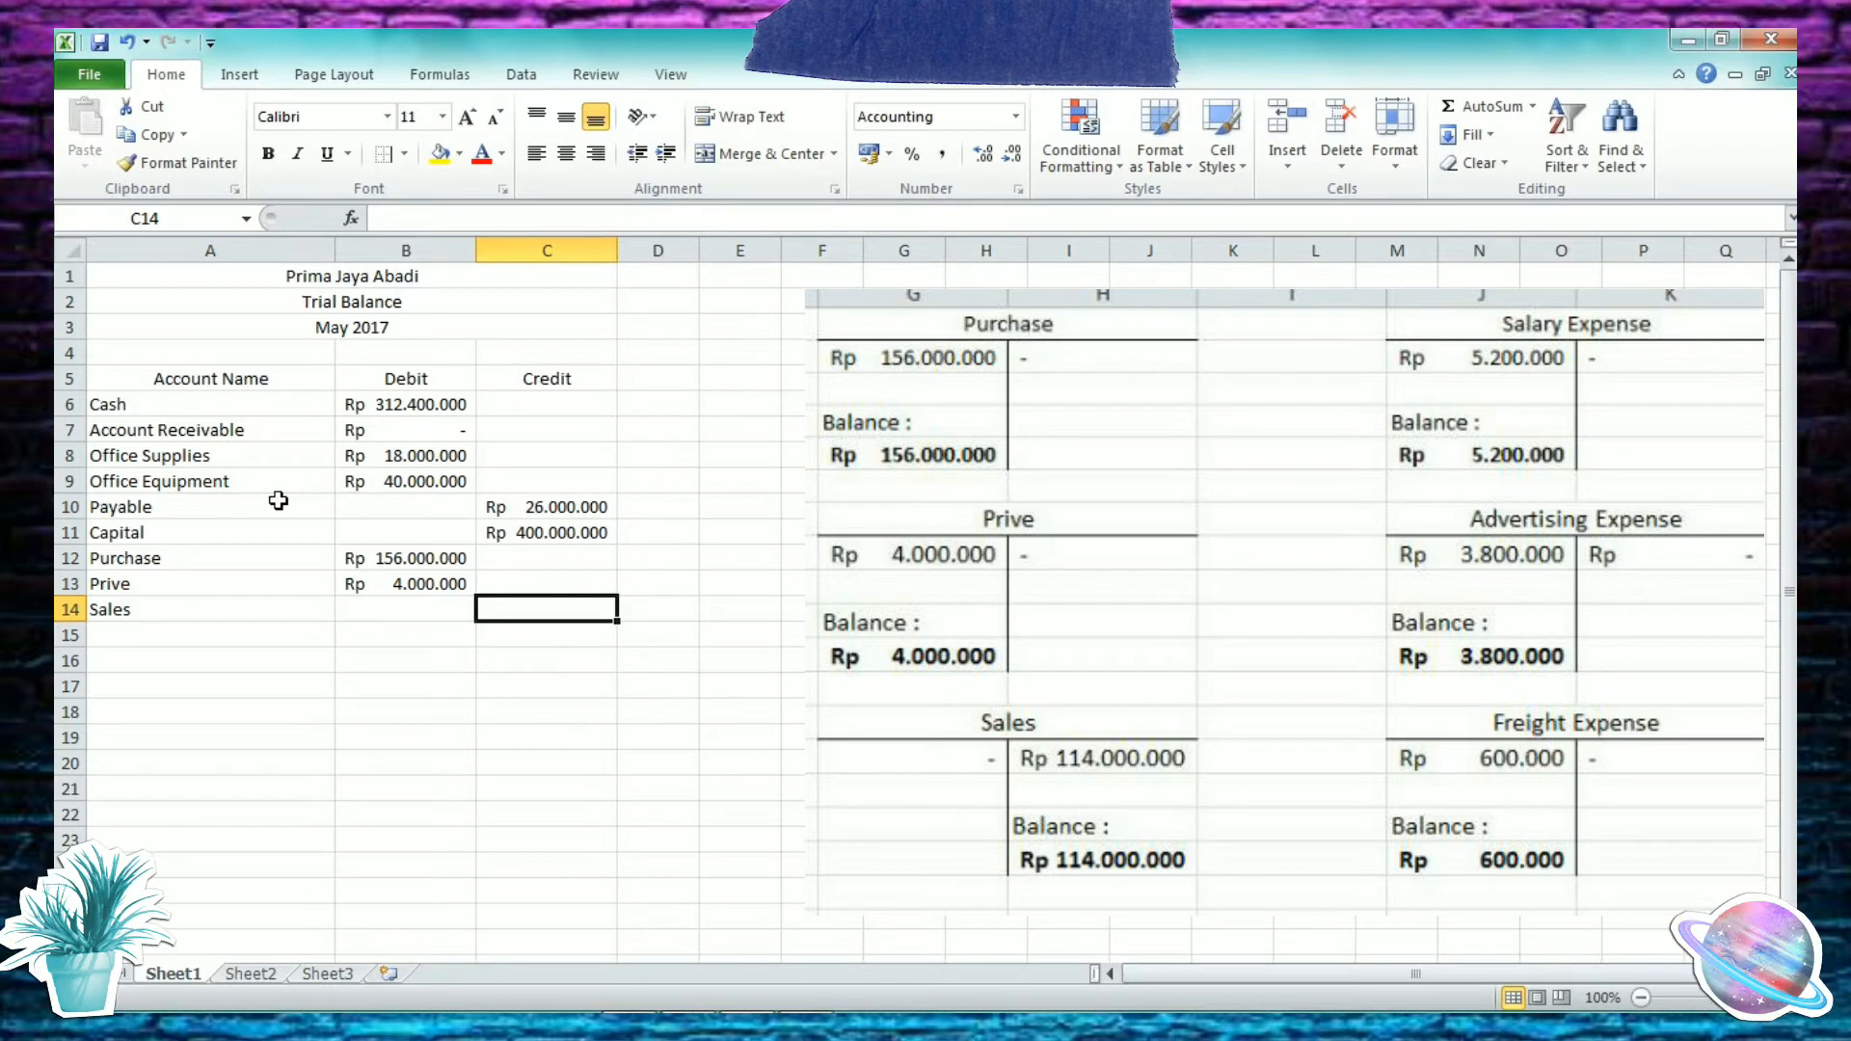
type("113")
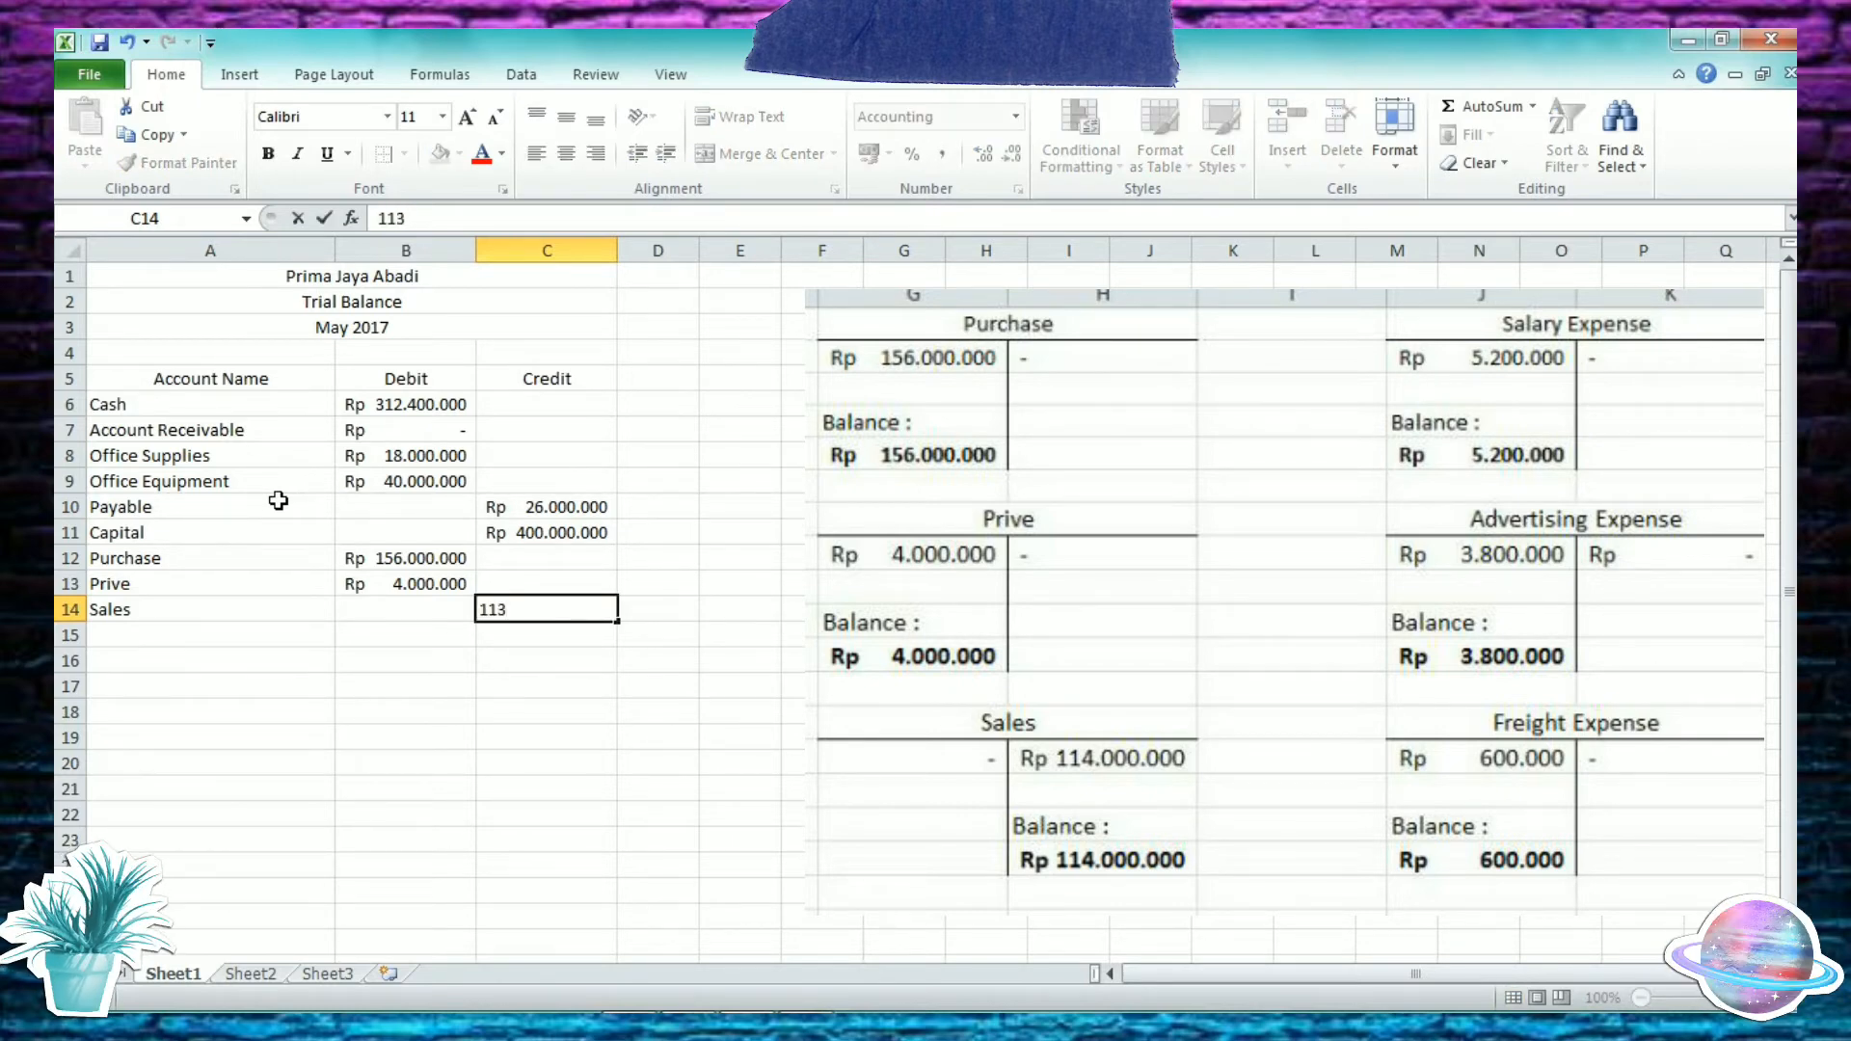
key("BackSpace")
type("4000000")
key("Return")
Step: Enter the account "Salary Expense" in cell A15 with a debit of 5200000 in cell B15
key("Left")
key("Left")
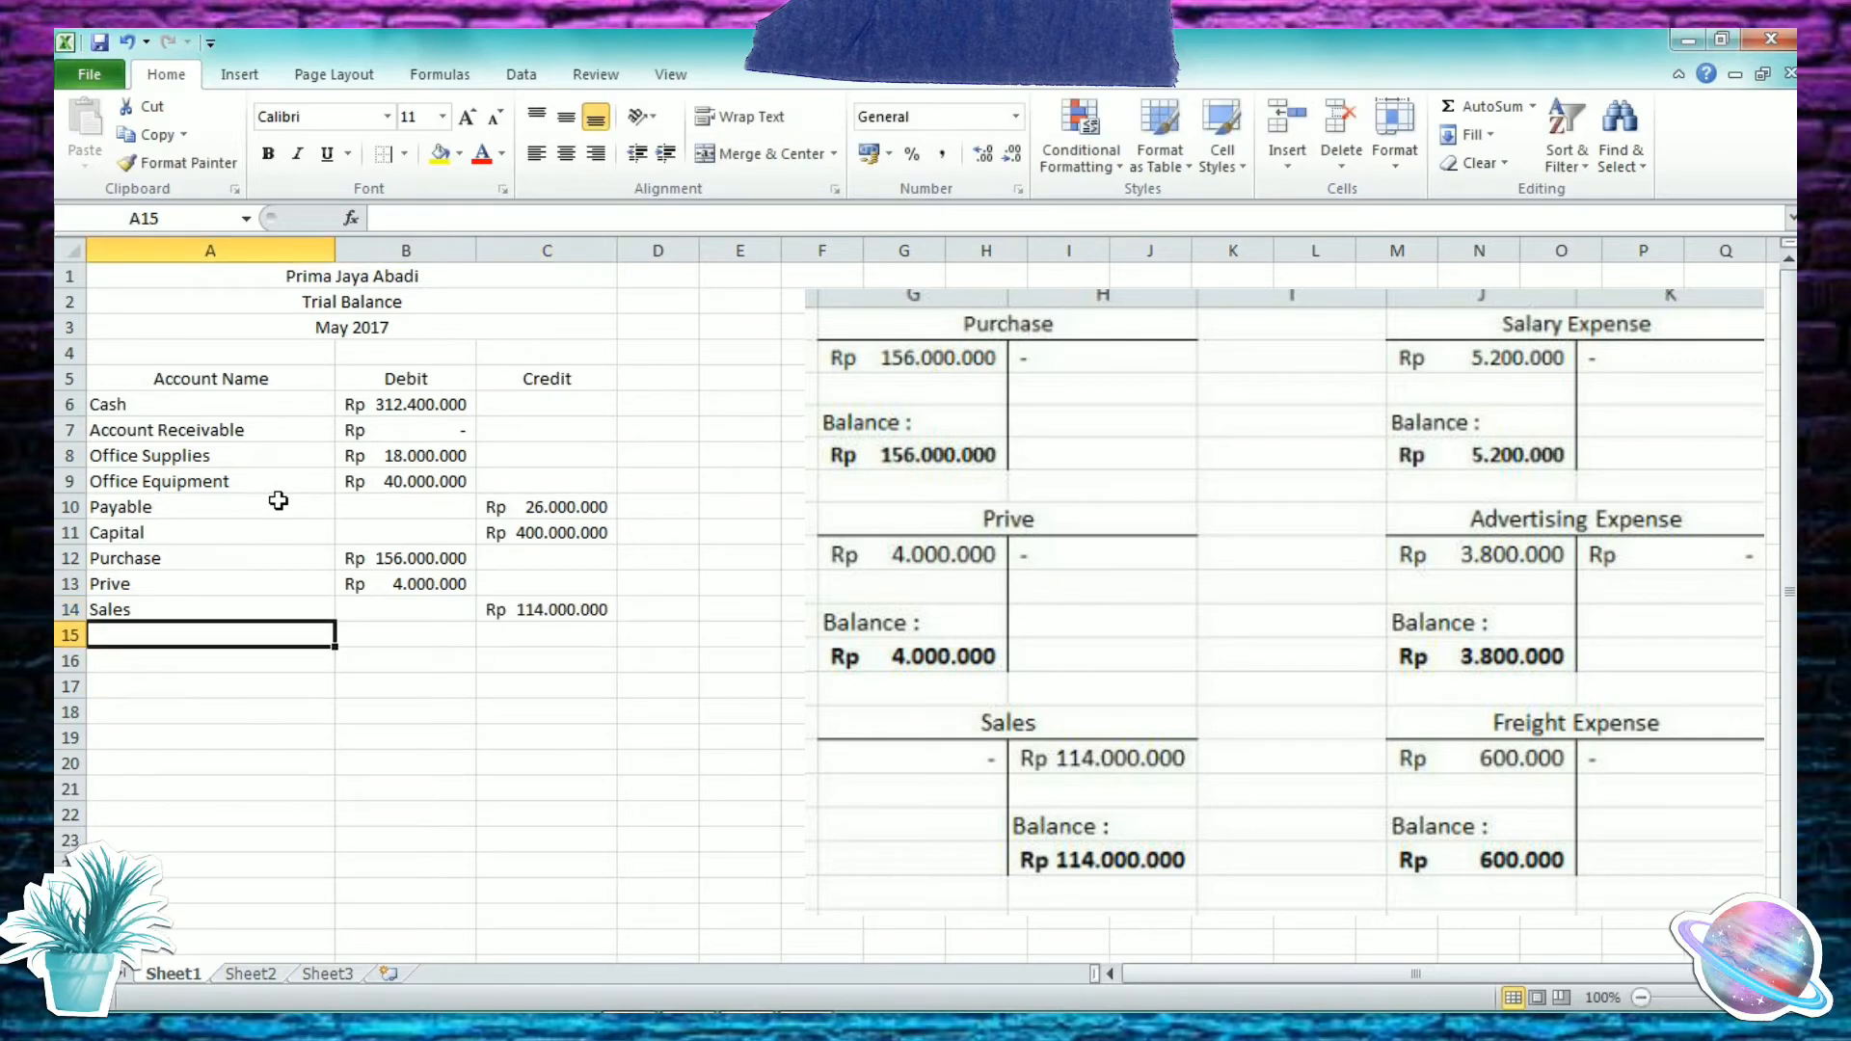
type("Salary")
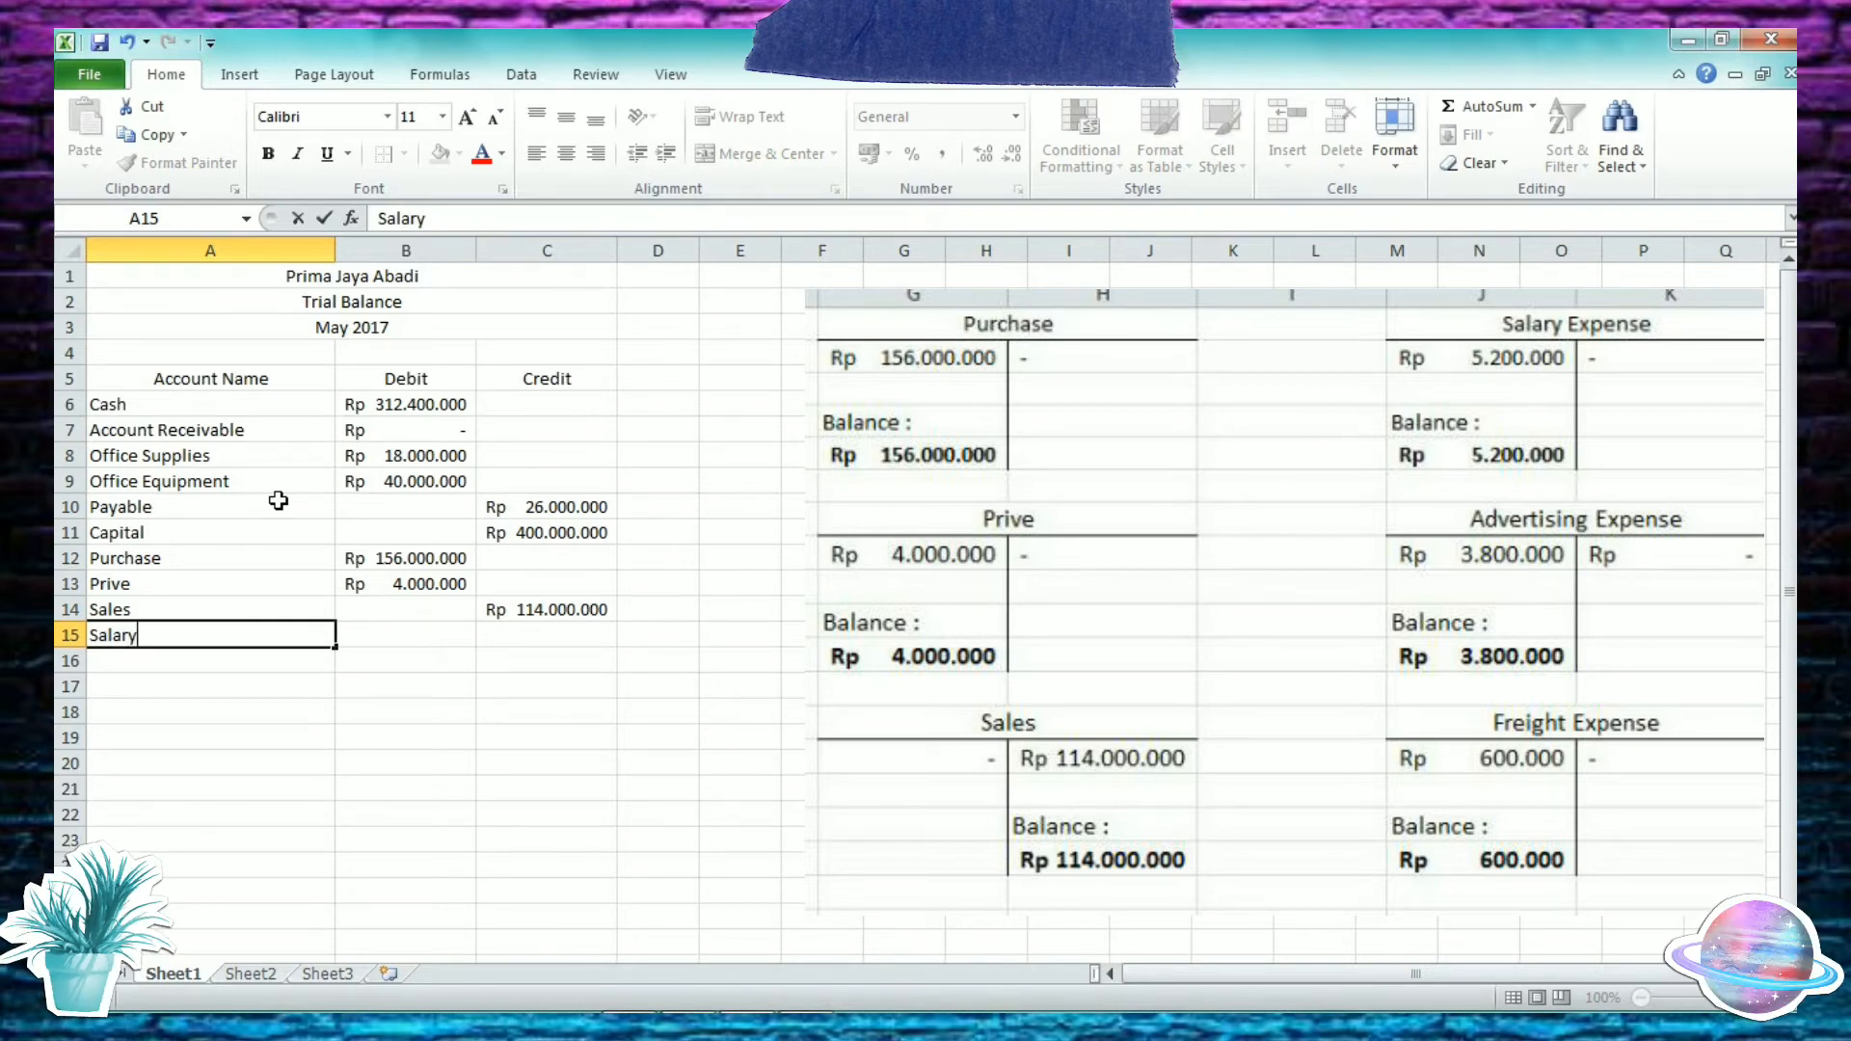
type(" Expe")
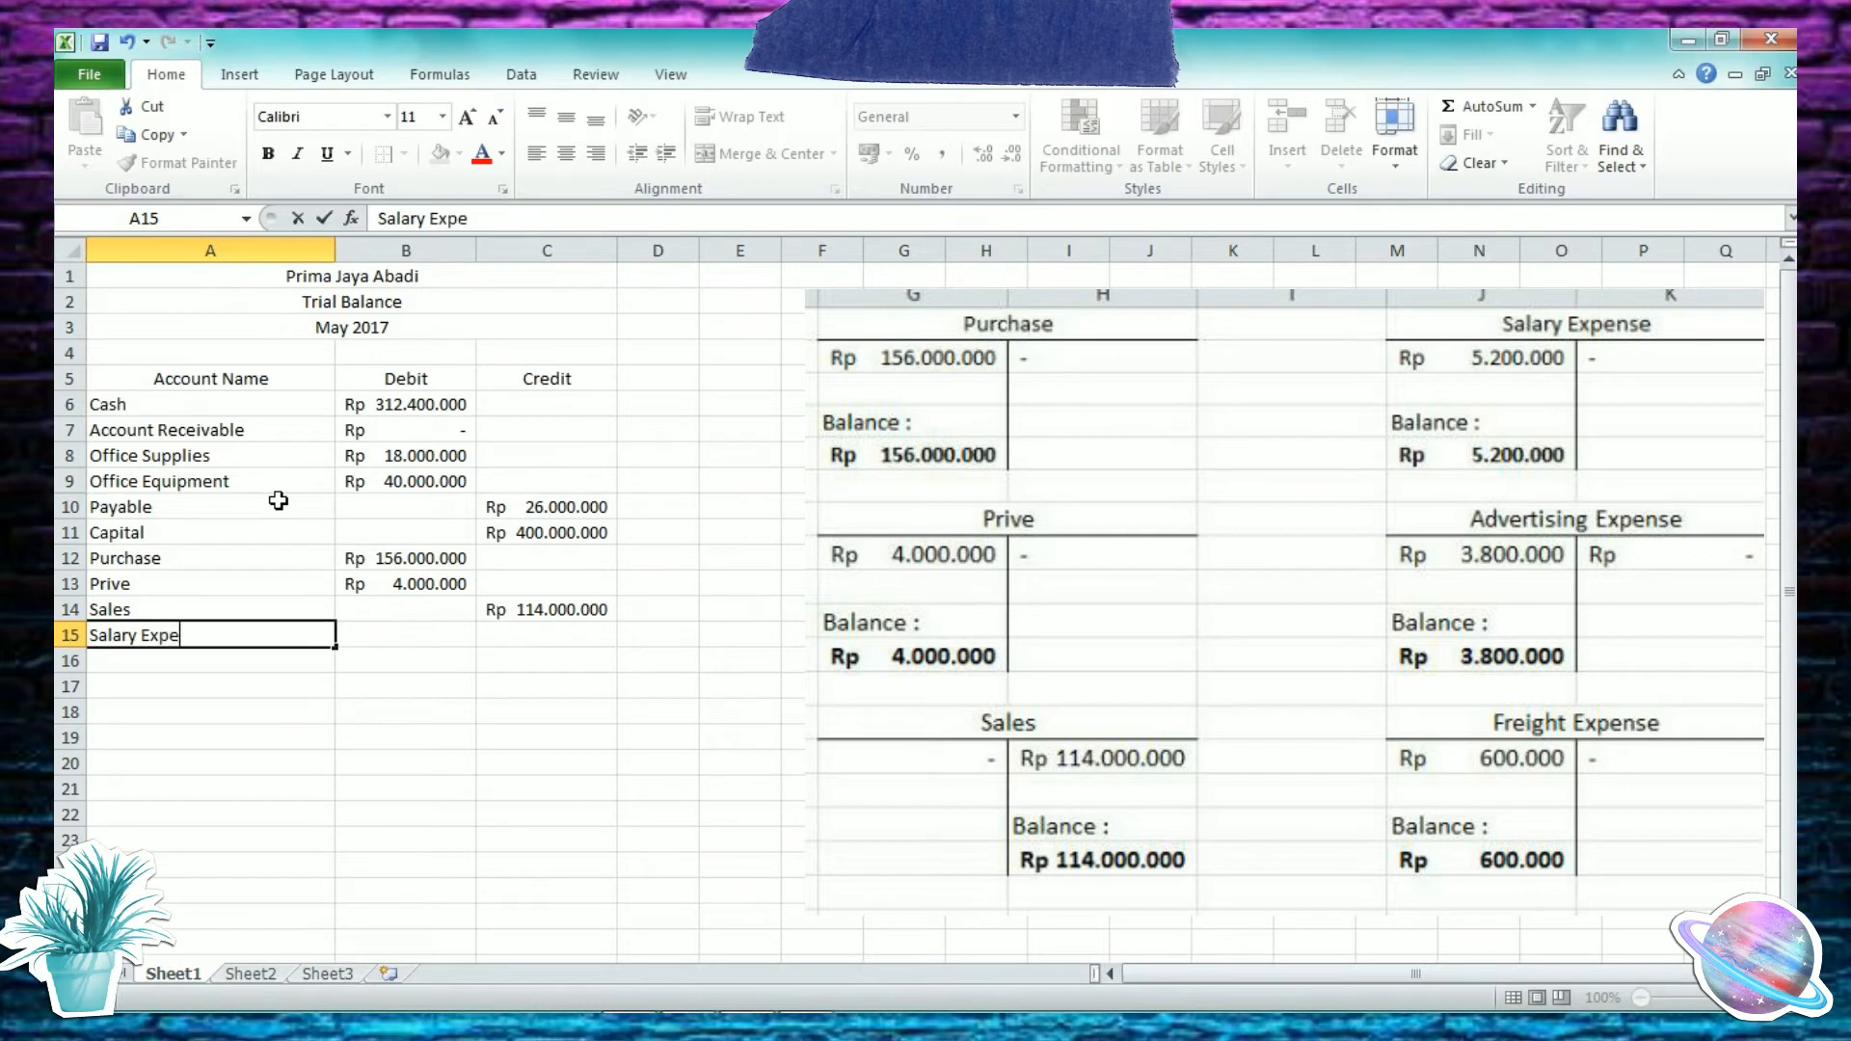
type("nse")
key("Tab")
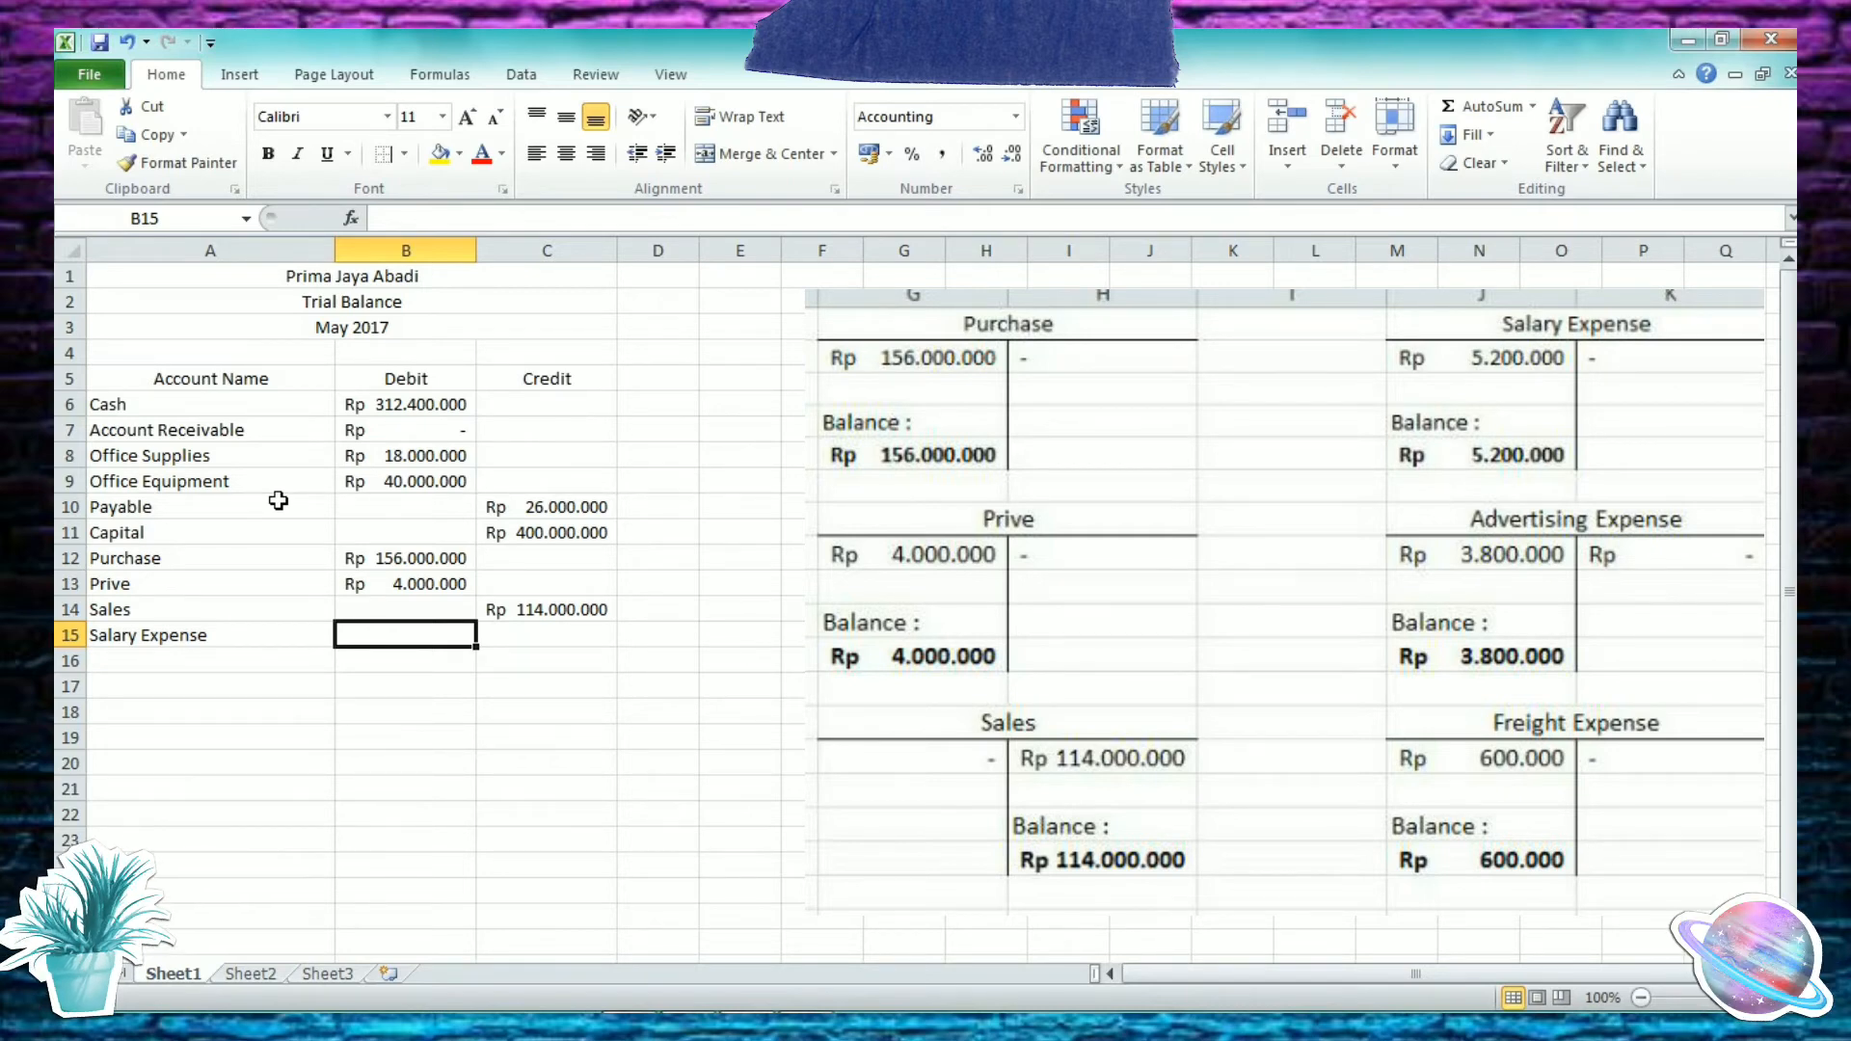
type("5200000")
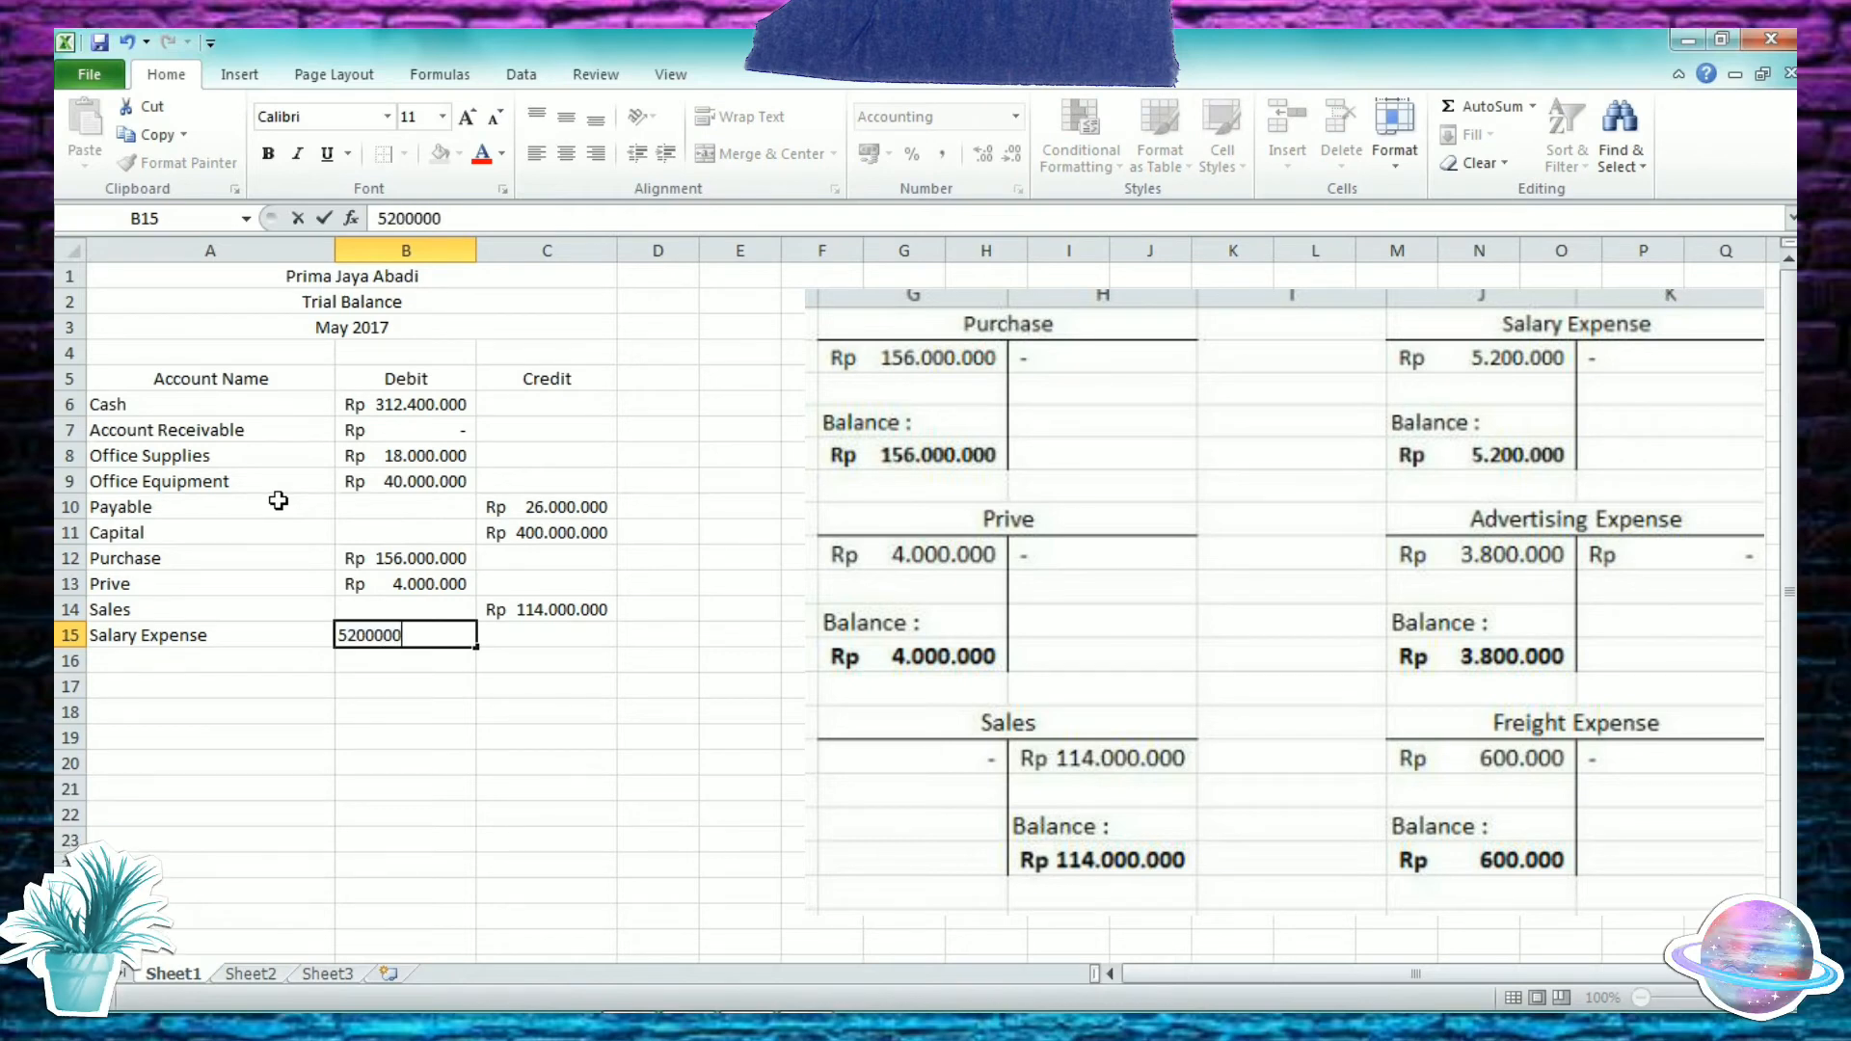
key("Return")
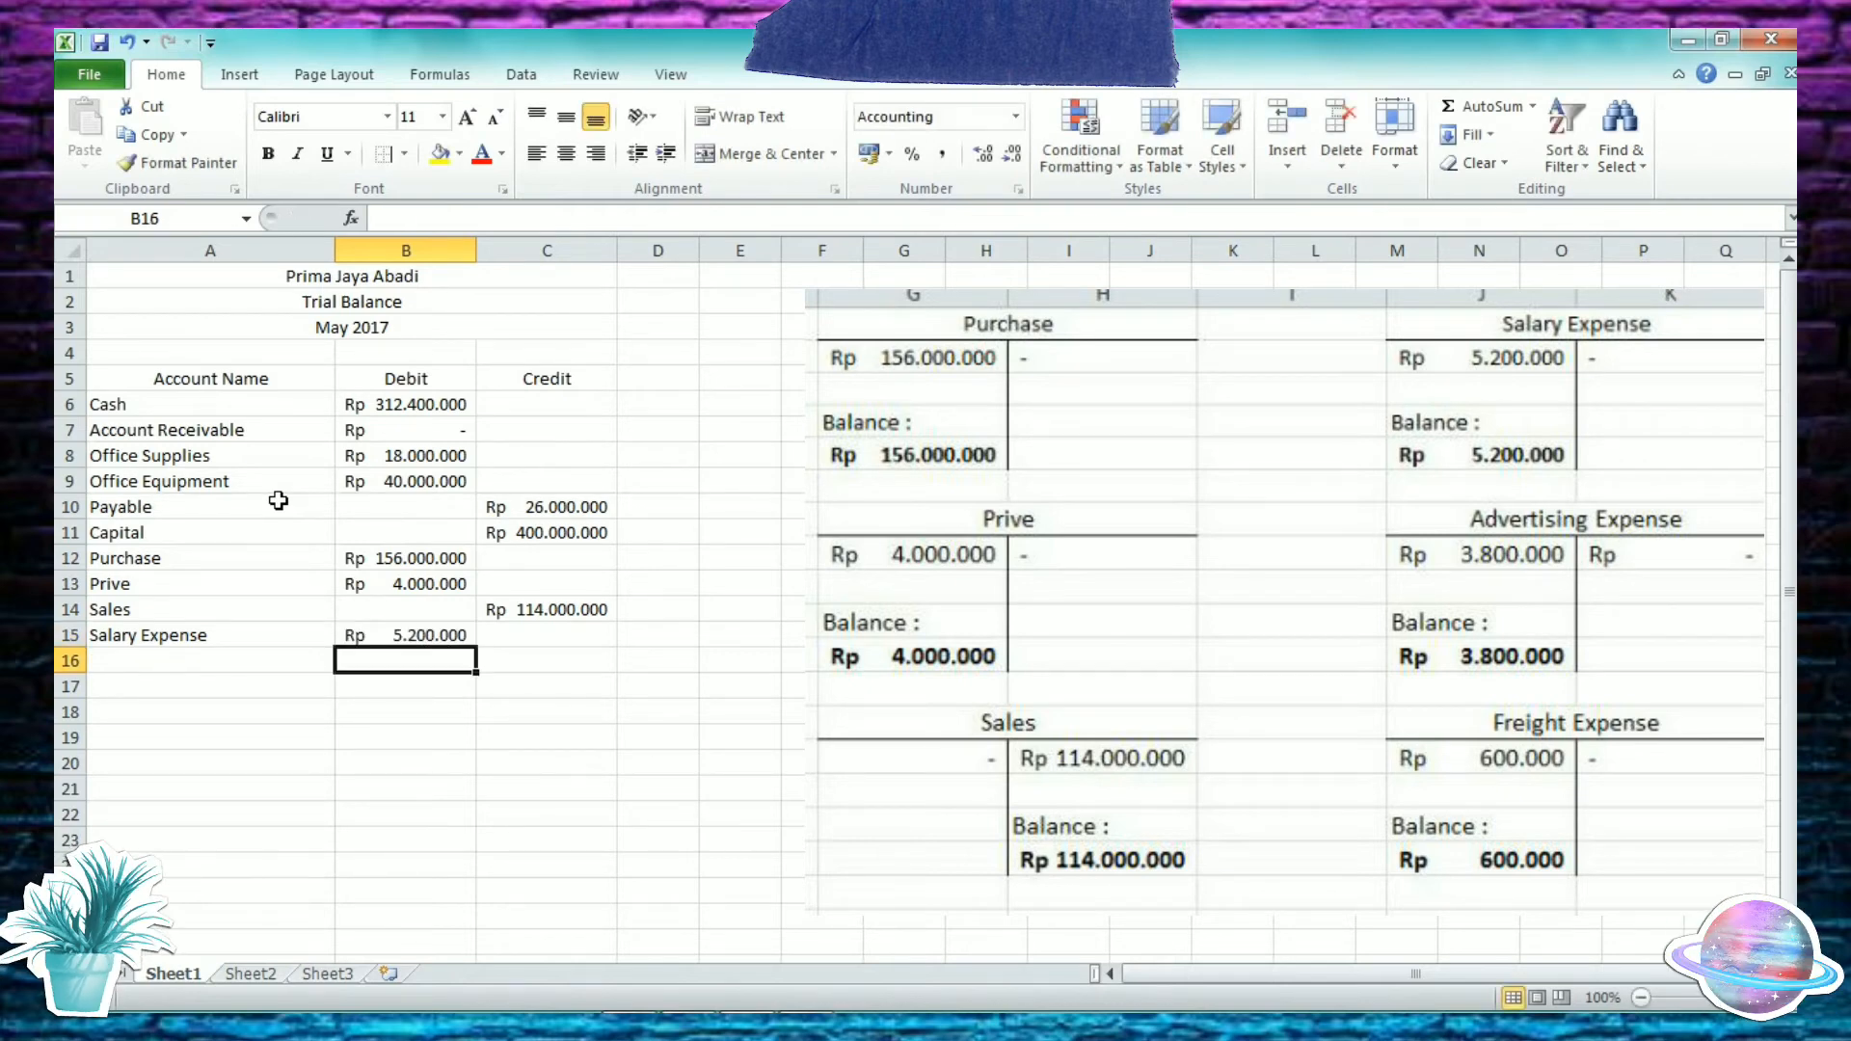
key("Left")
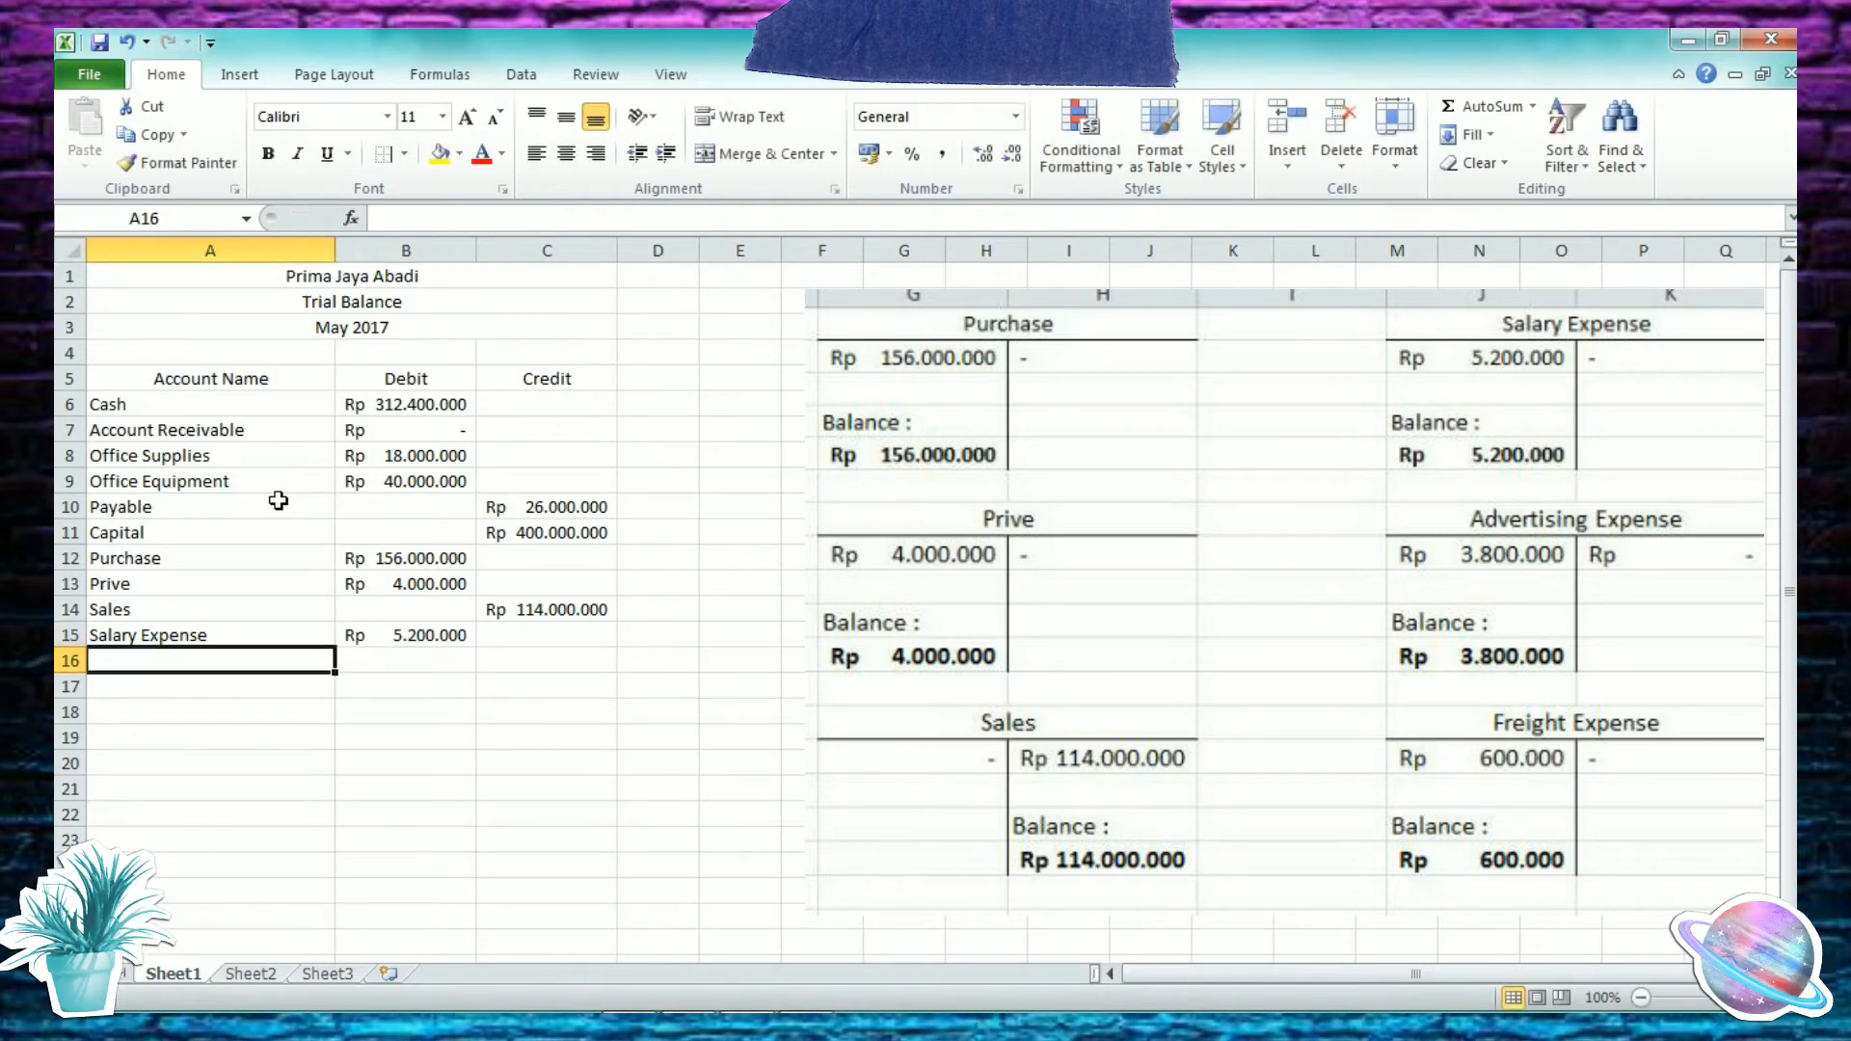
Step: Enter the account "Advertising Expense" in cell A16 with a debit of 3800000 in cell B16
type("Ad")
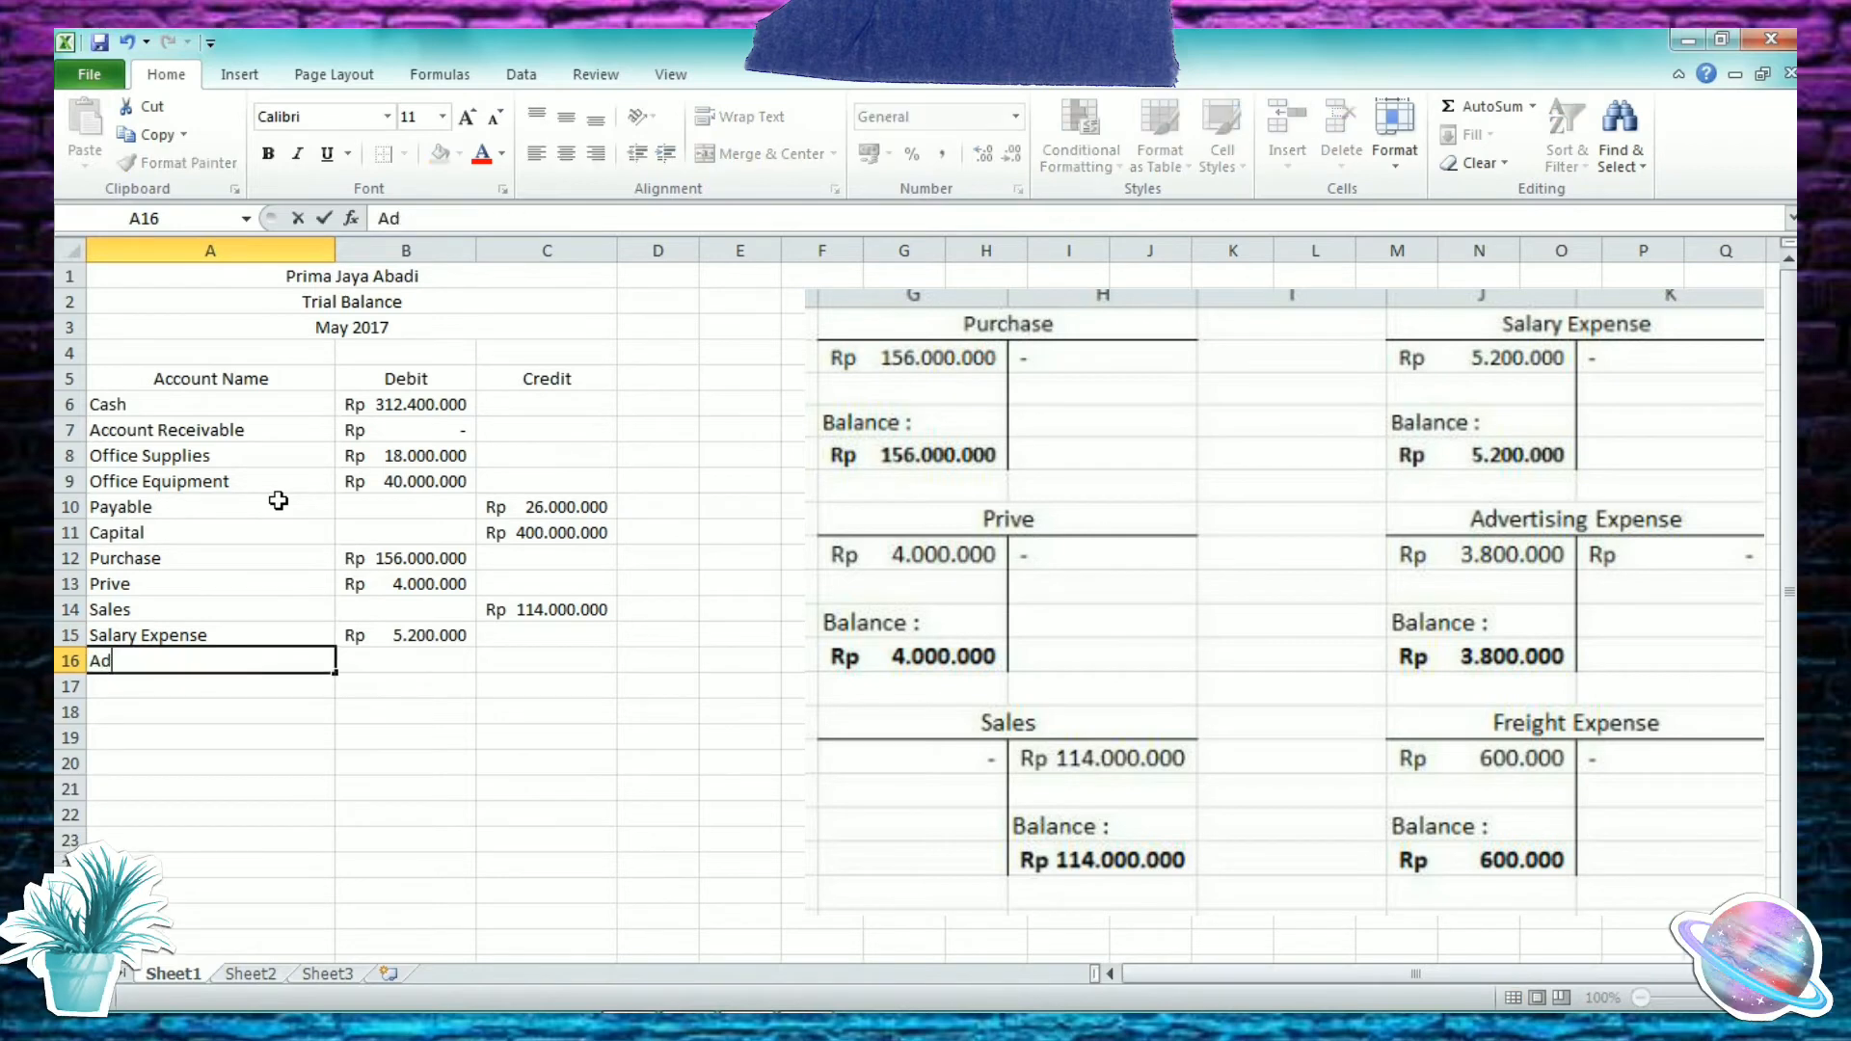
type("vertisi")
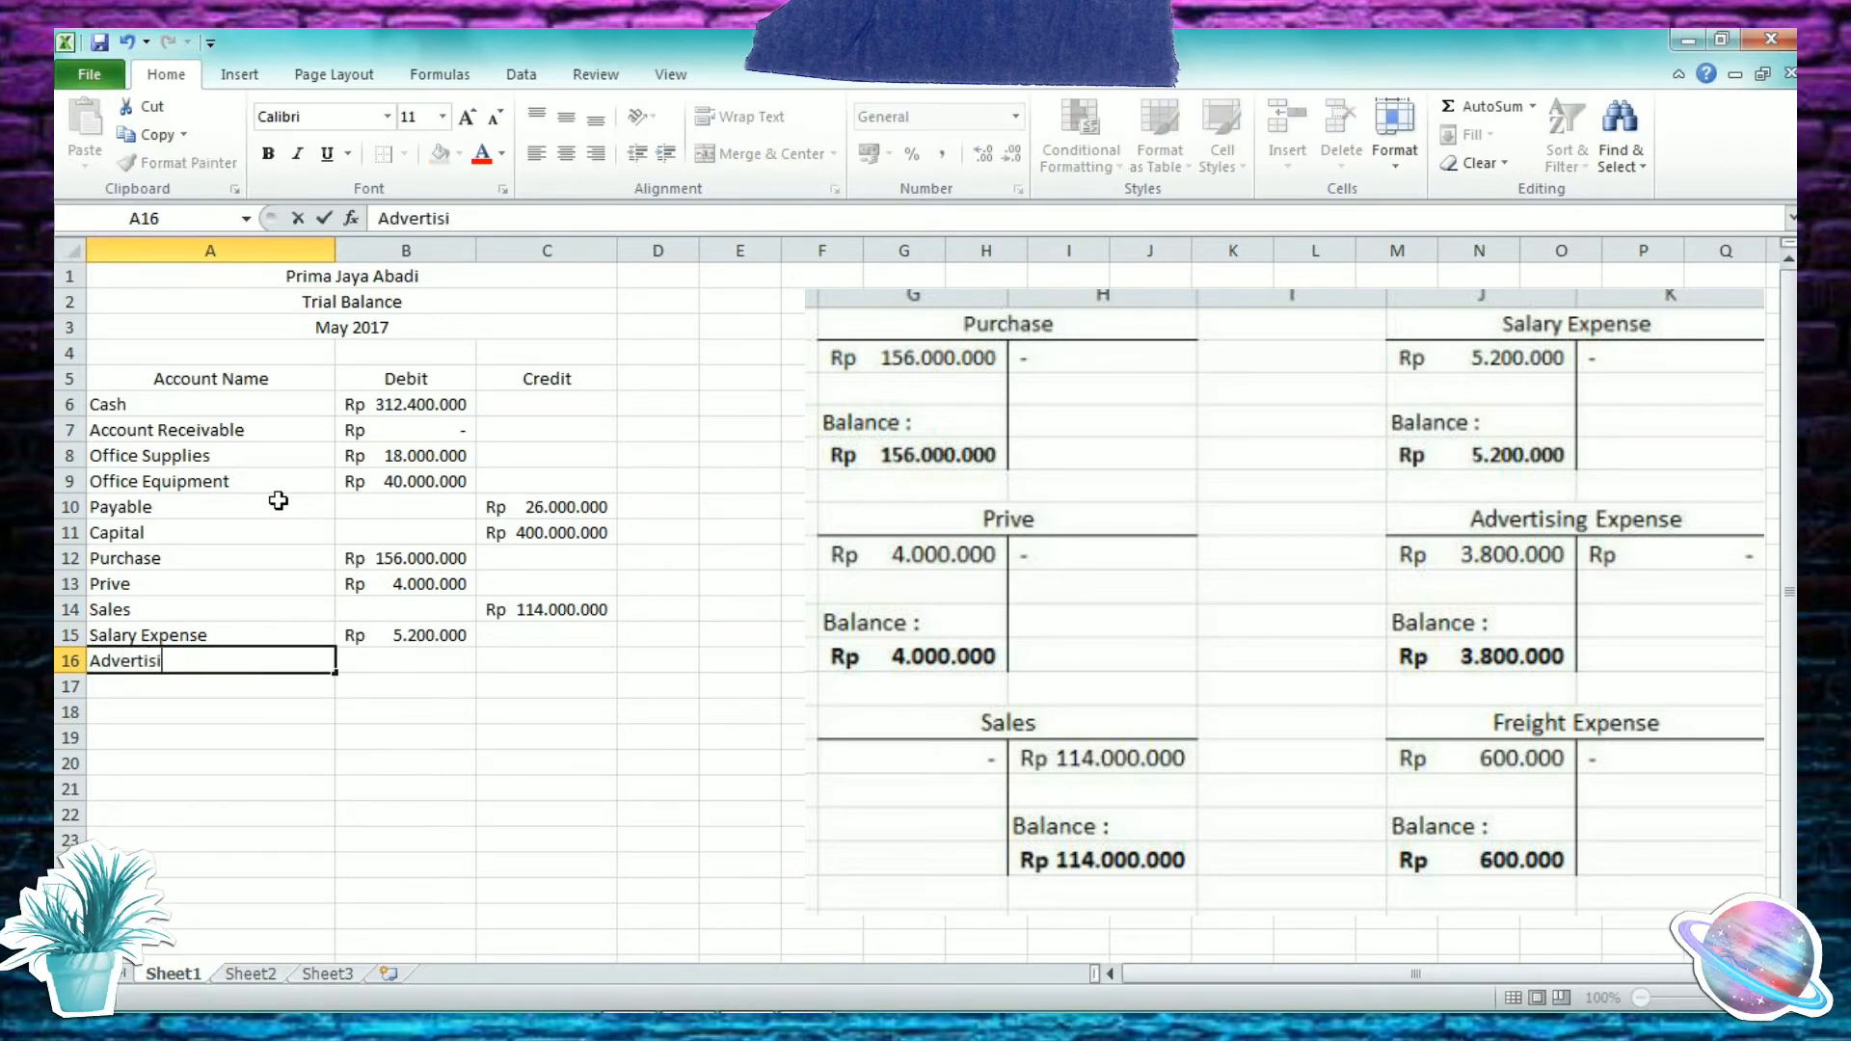
type("ng Exp")
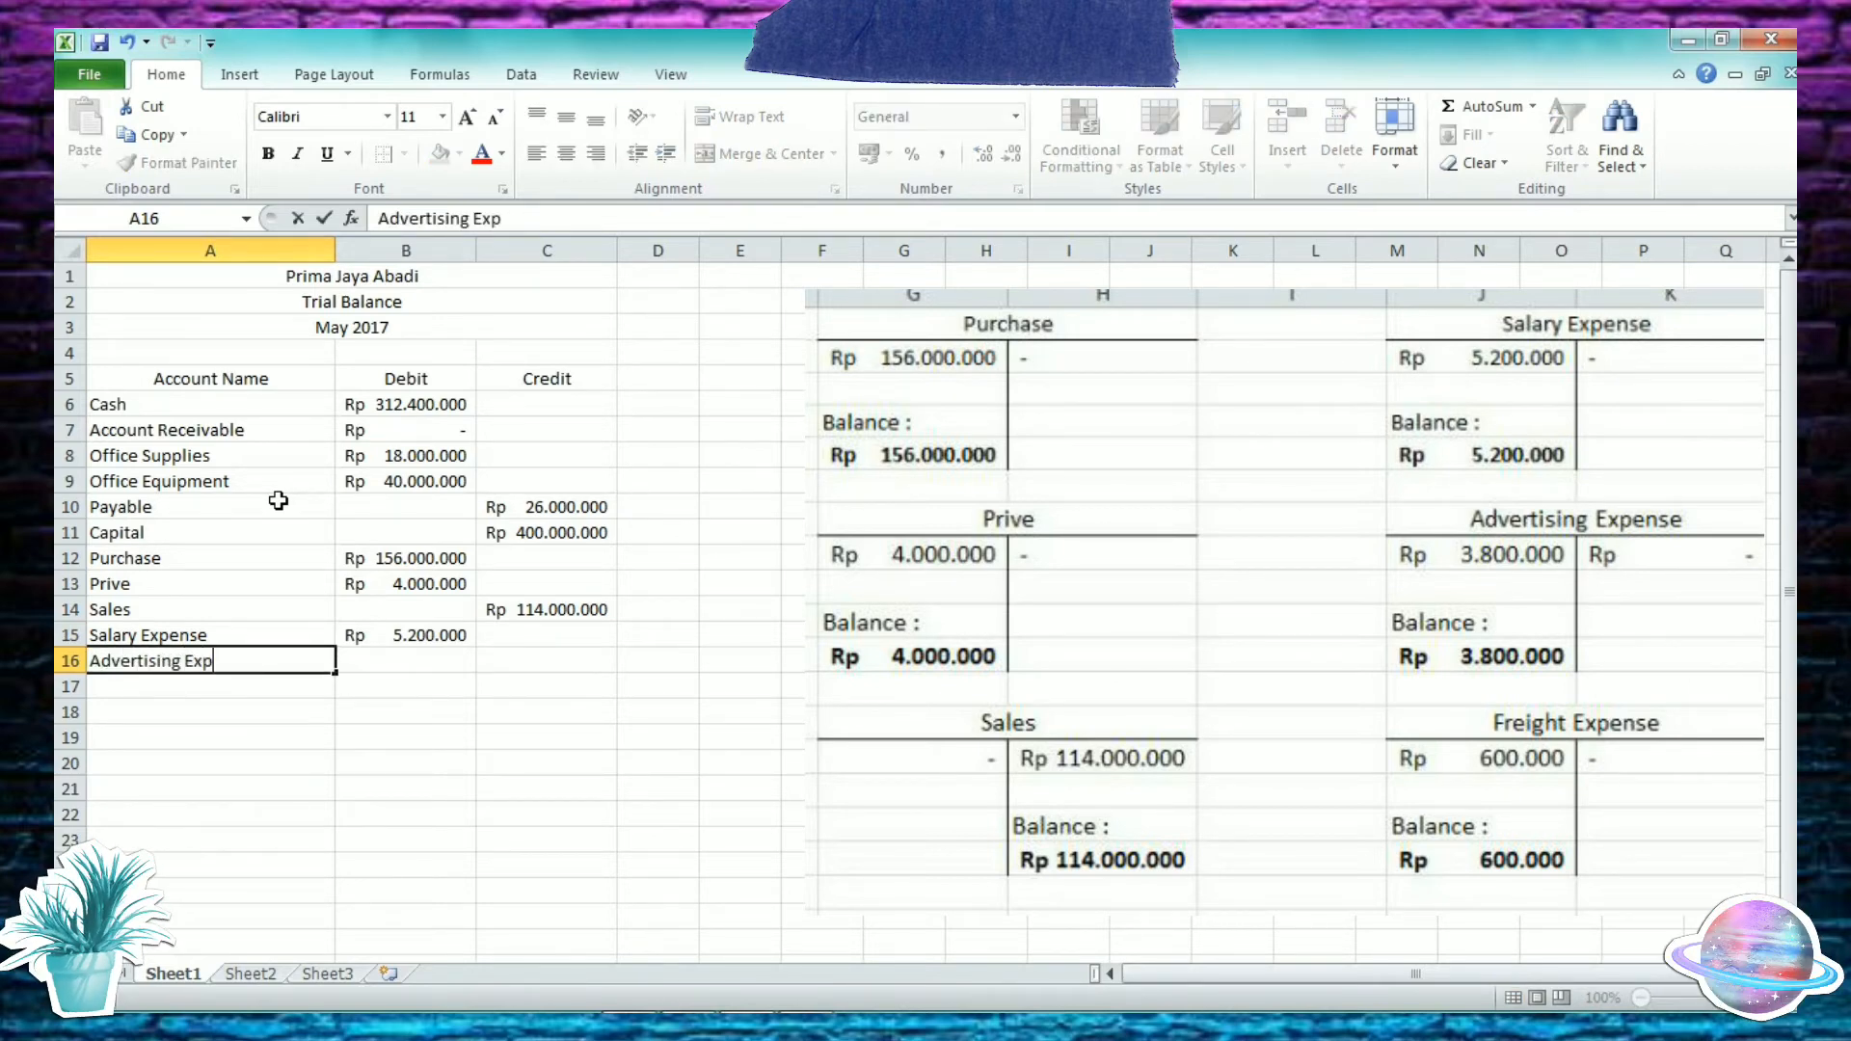
type("ense")
key("Tab")
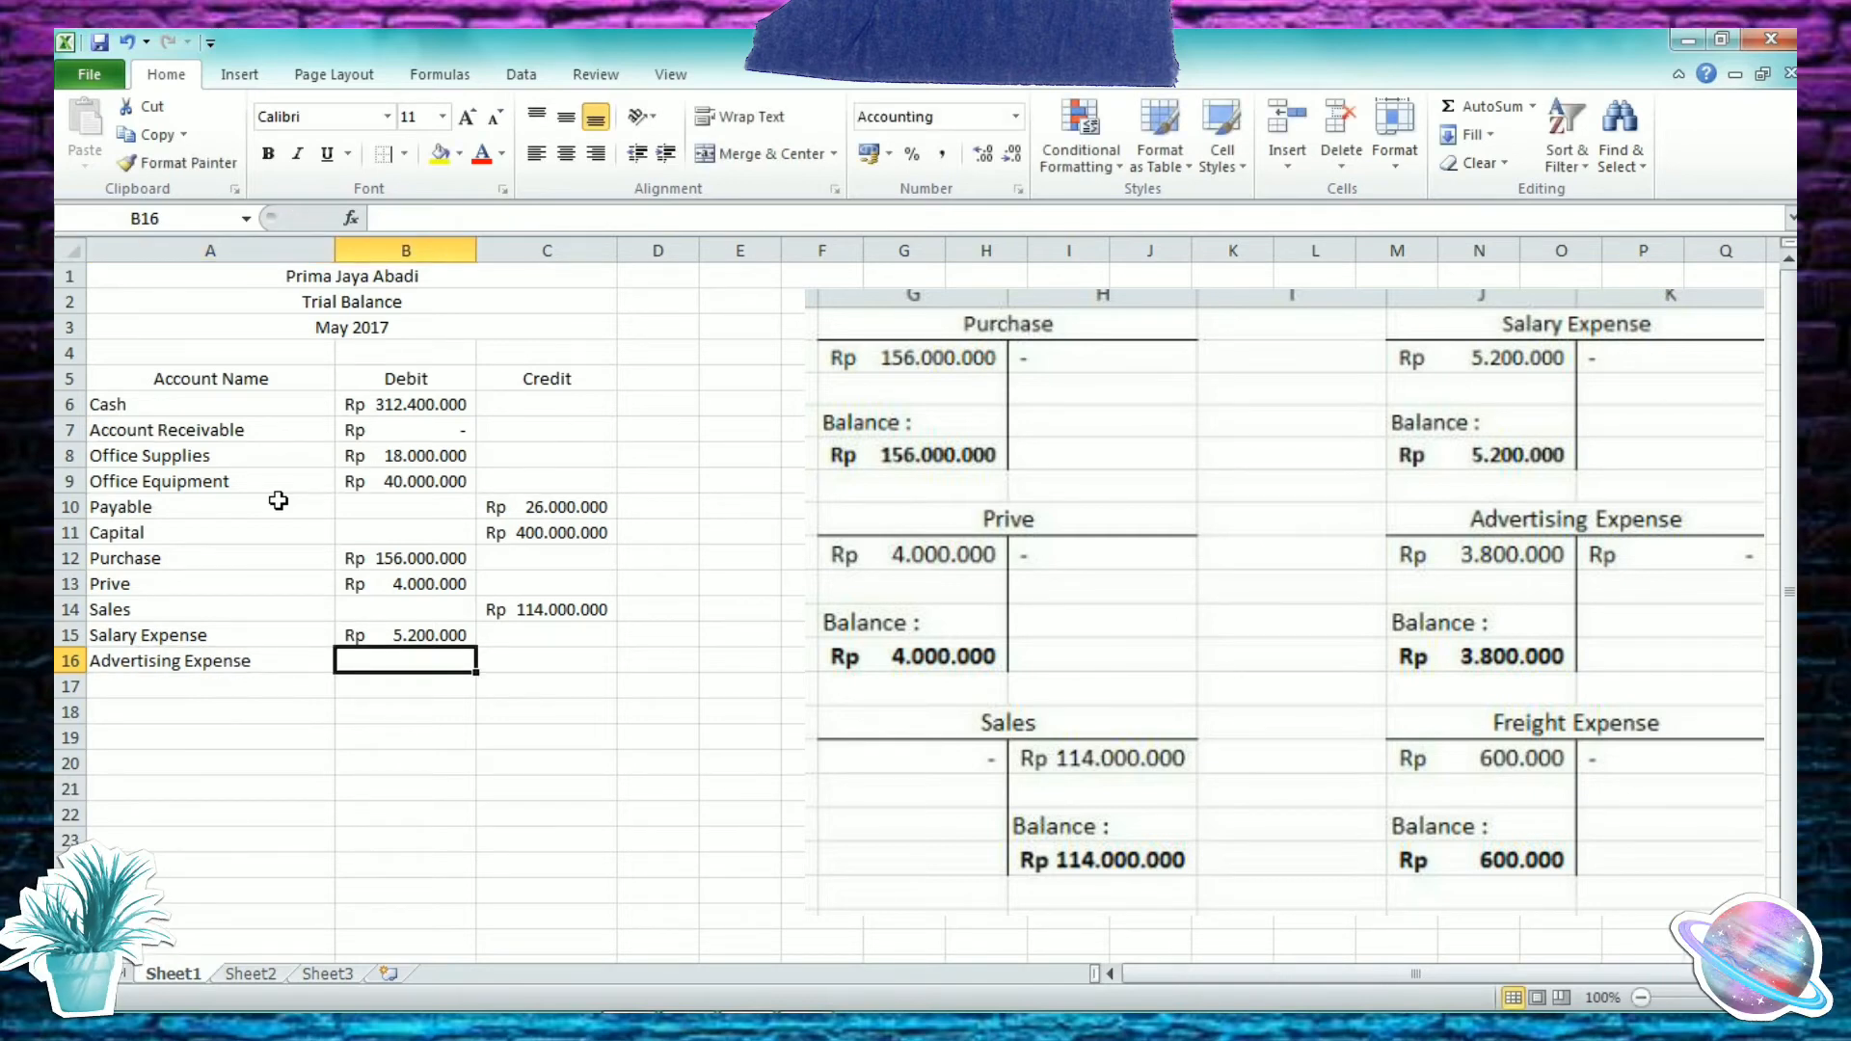
type("3")
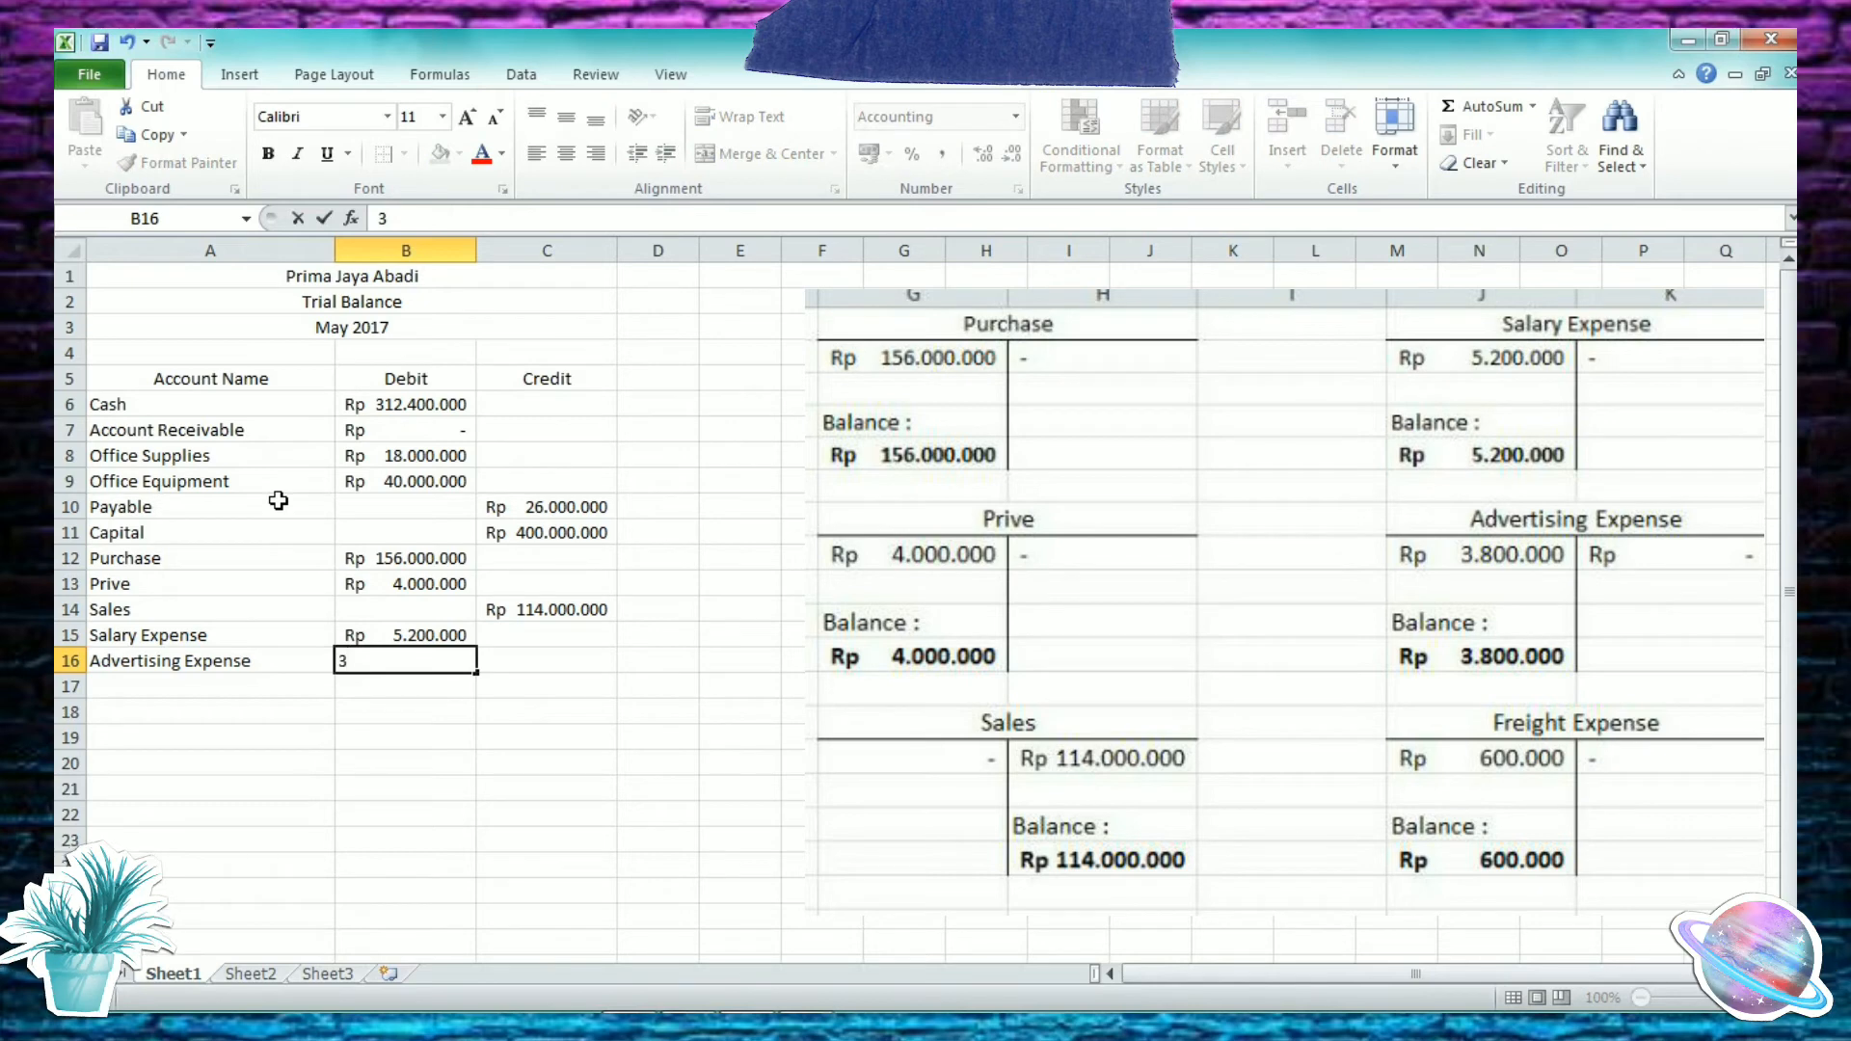
type("800")
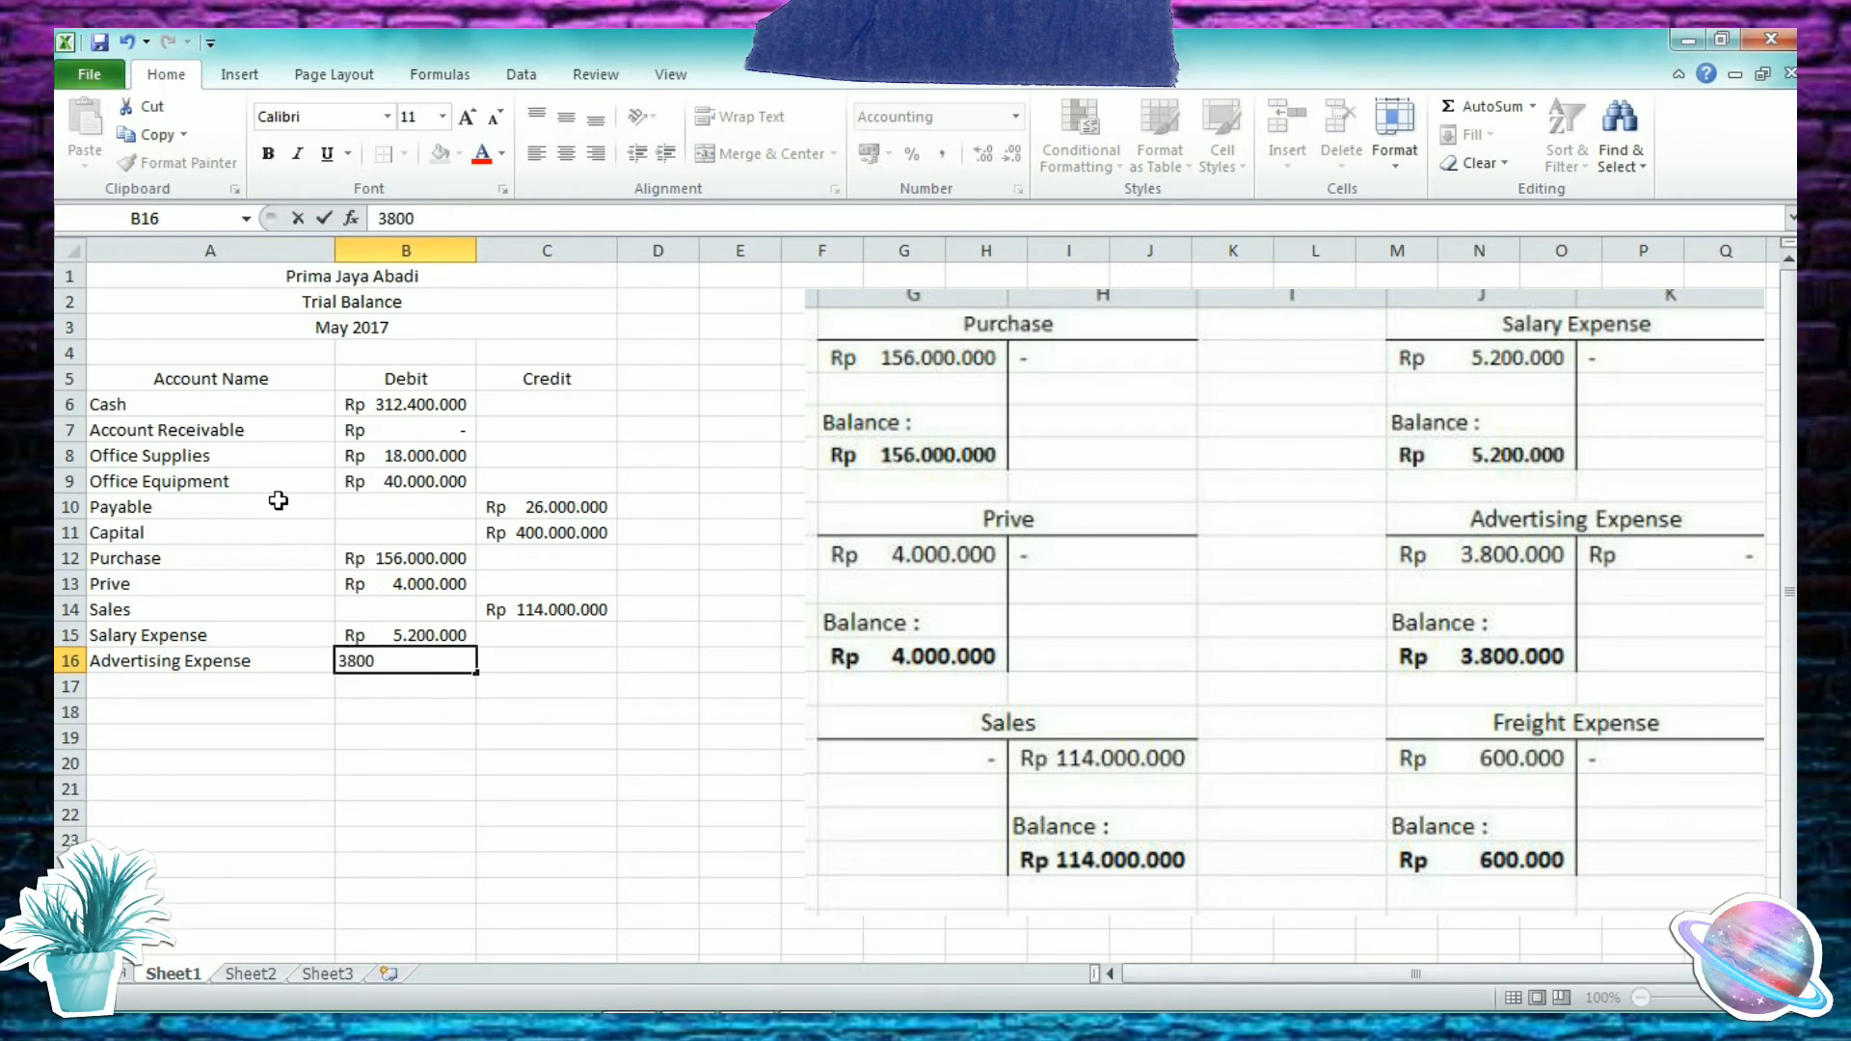
type("0")
type("00")
key("Return")
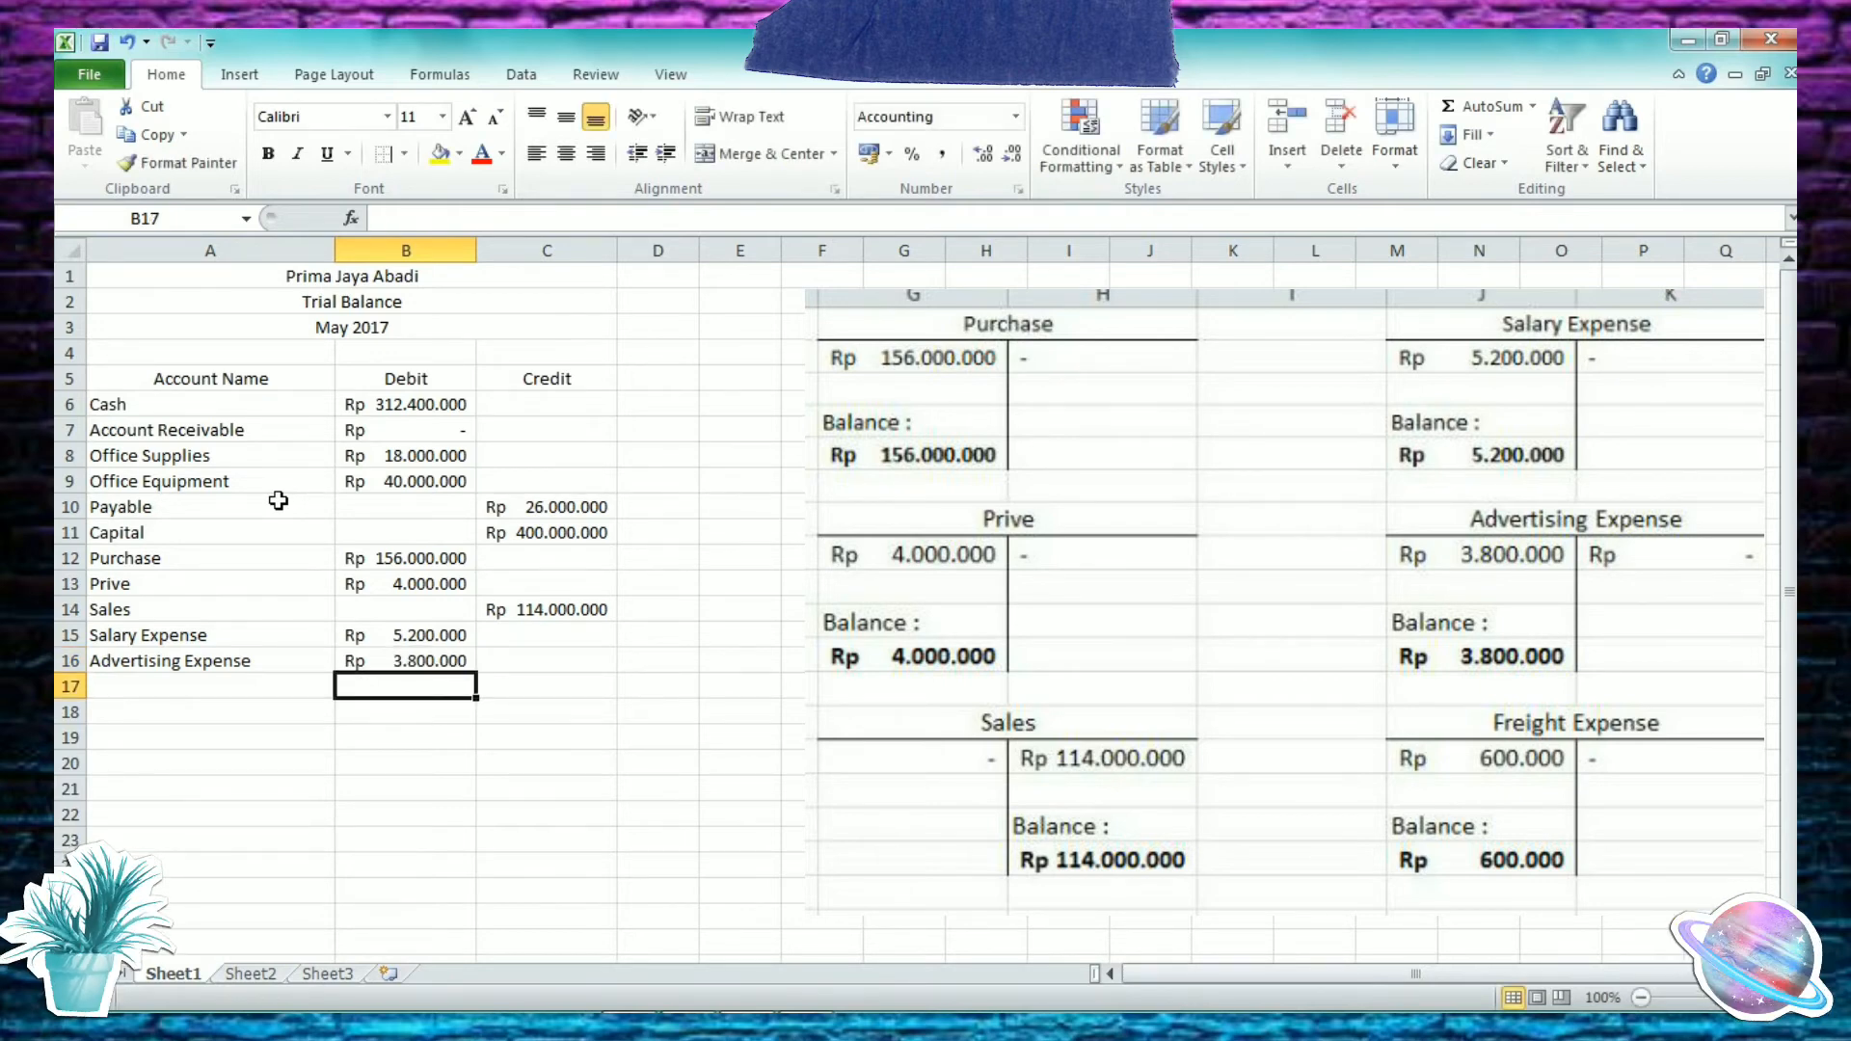
Step: Enter the account "Freight Expense" in cell A17 with a debit of 600000 in cell B17
key("Left")
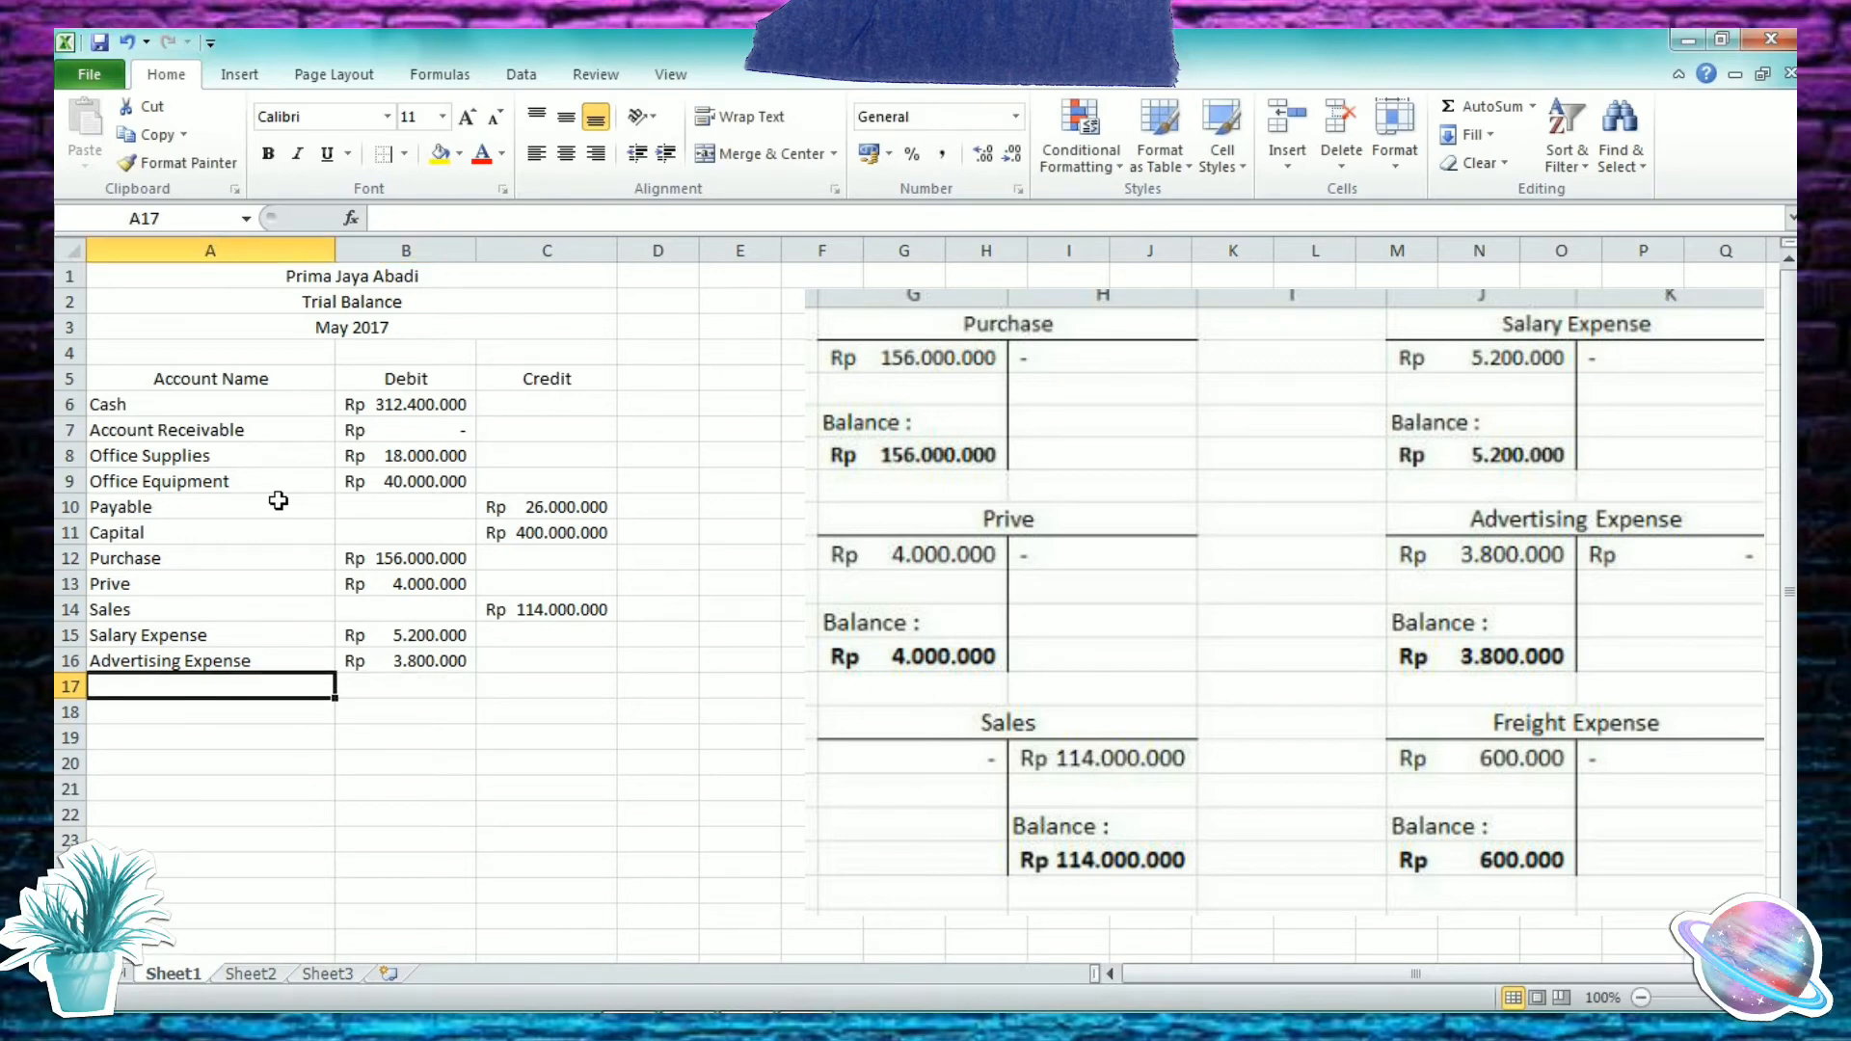
type("Fre")
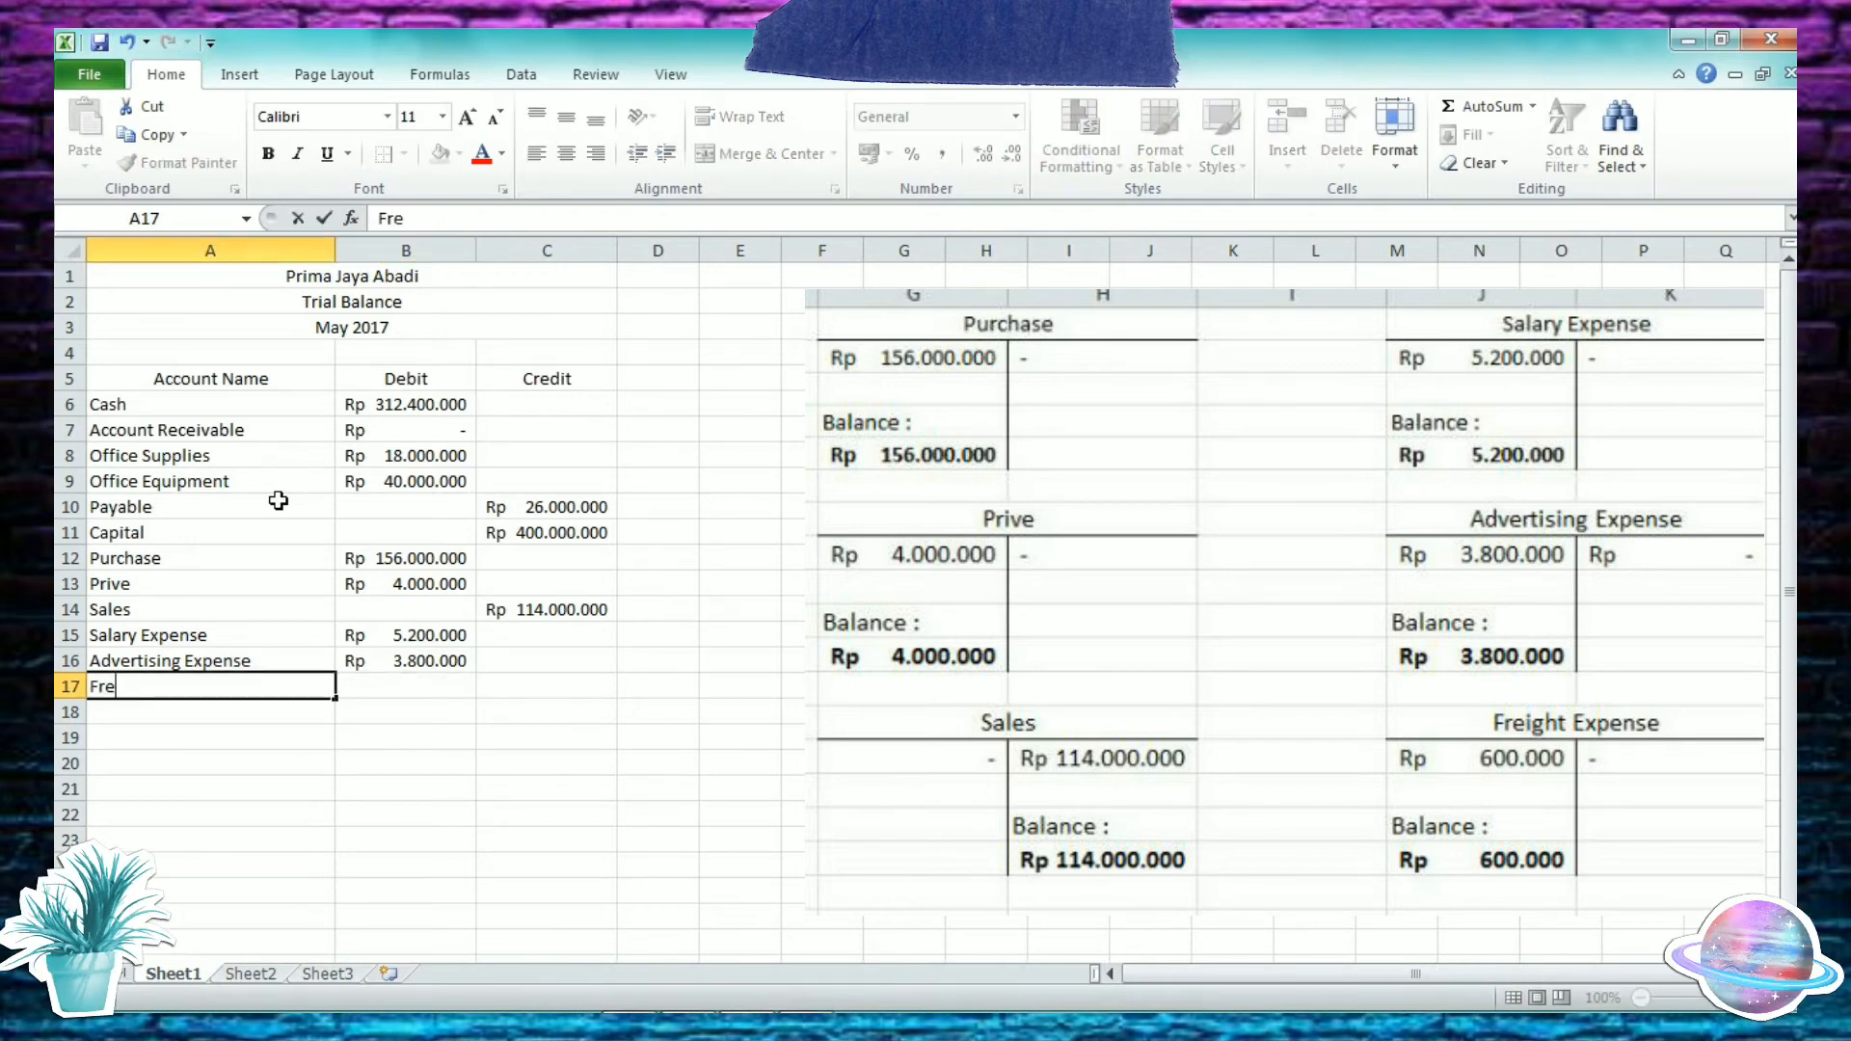
type("ight Ex")
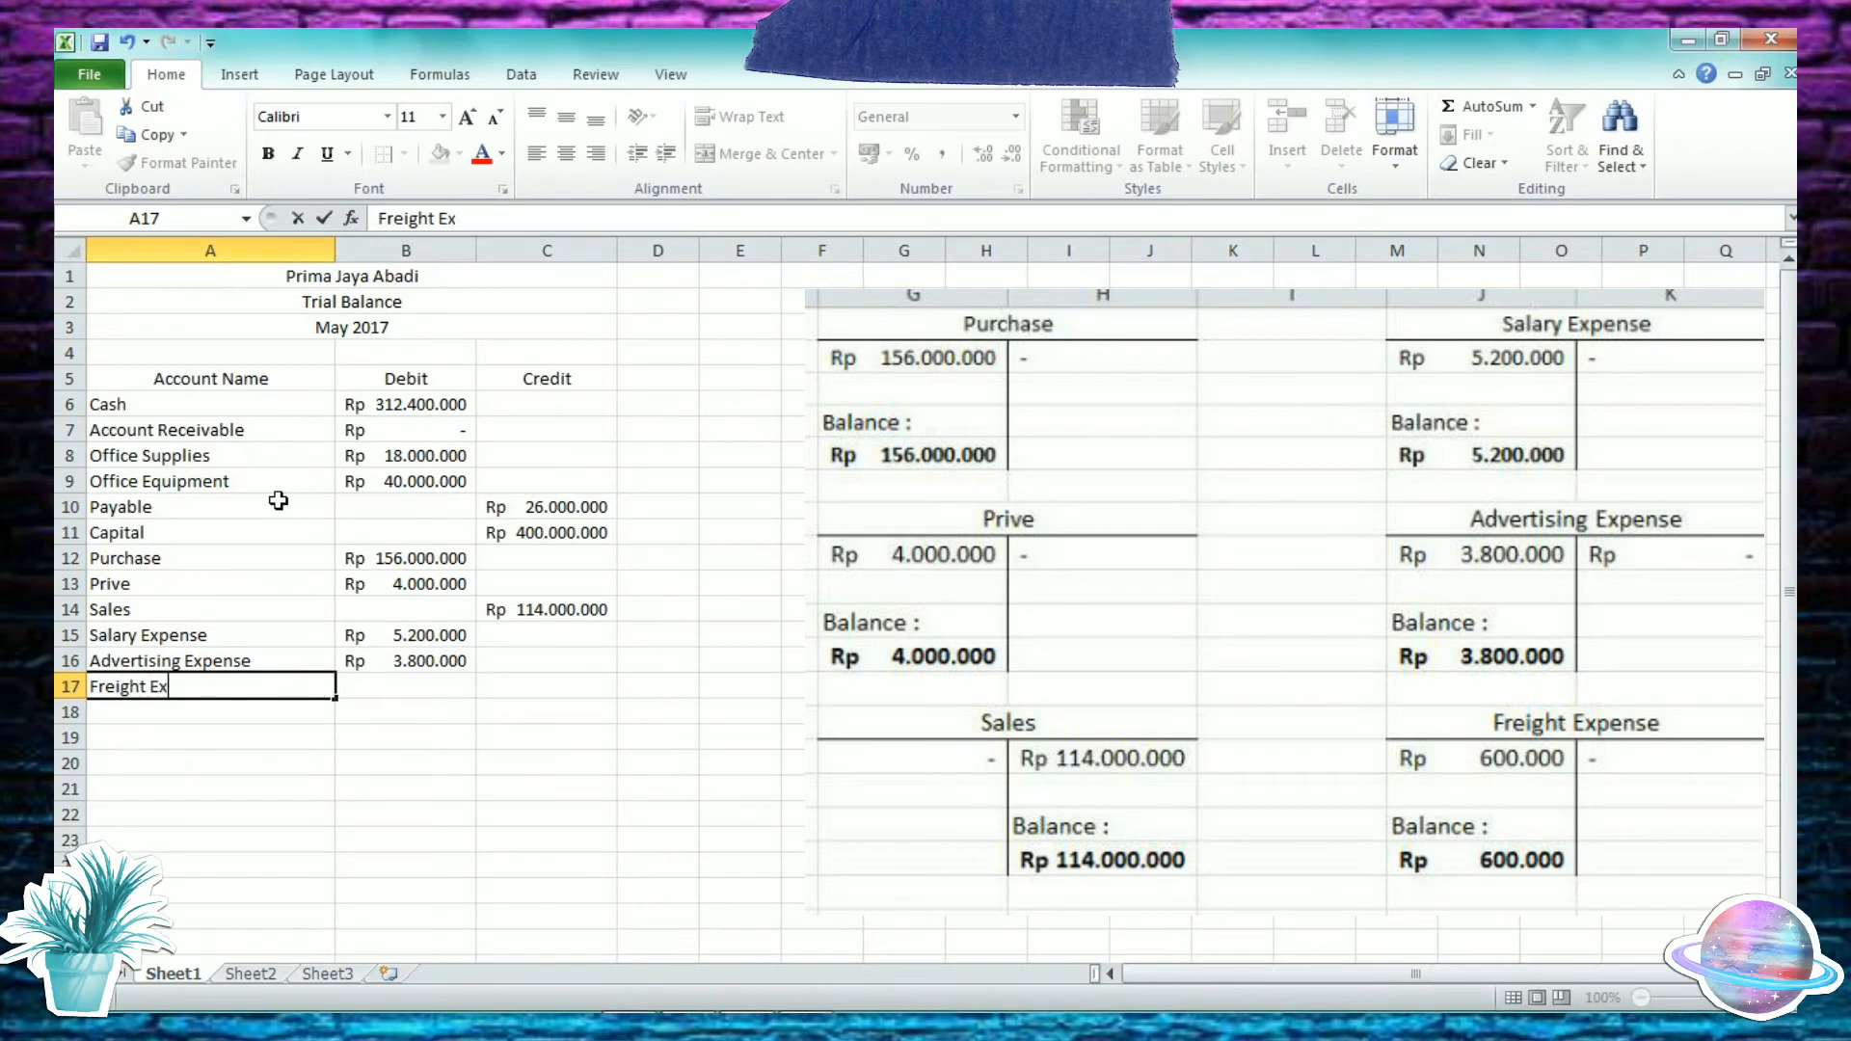
type("pense")
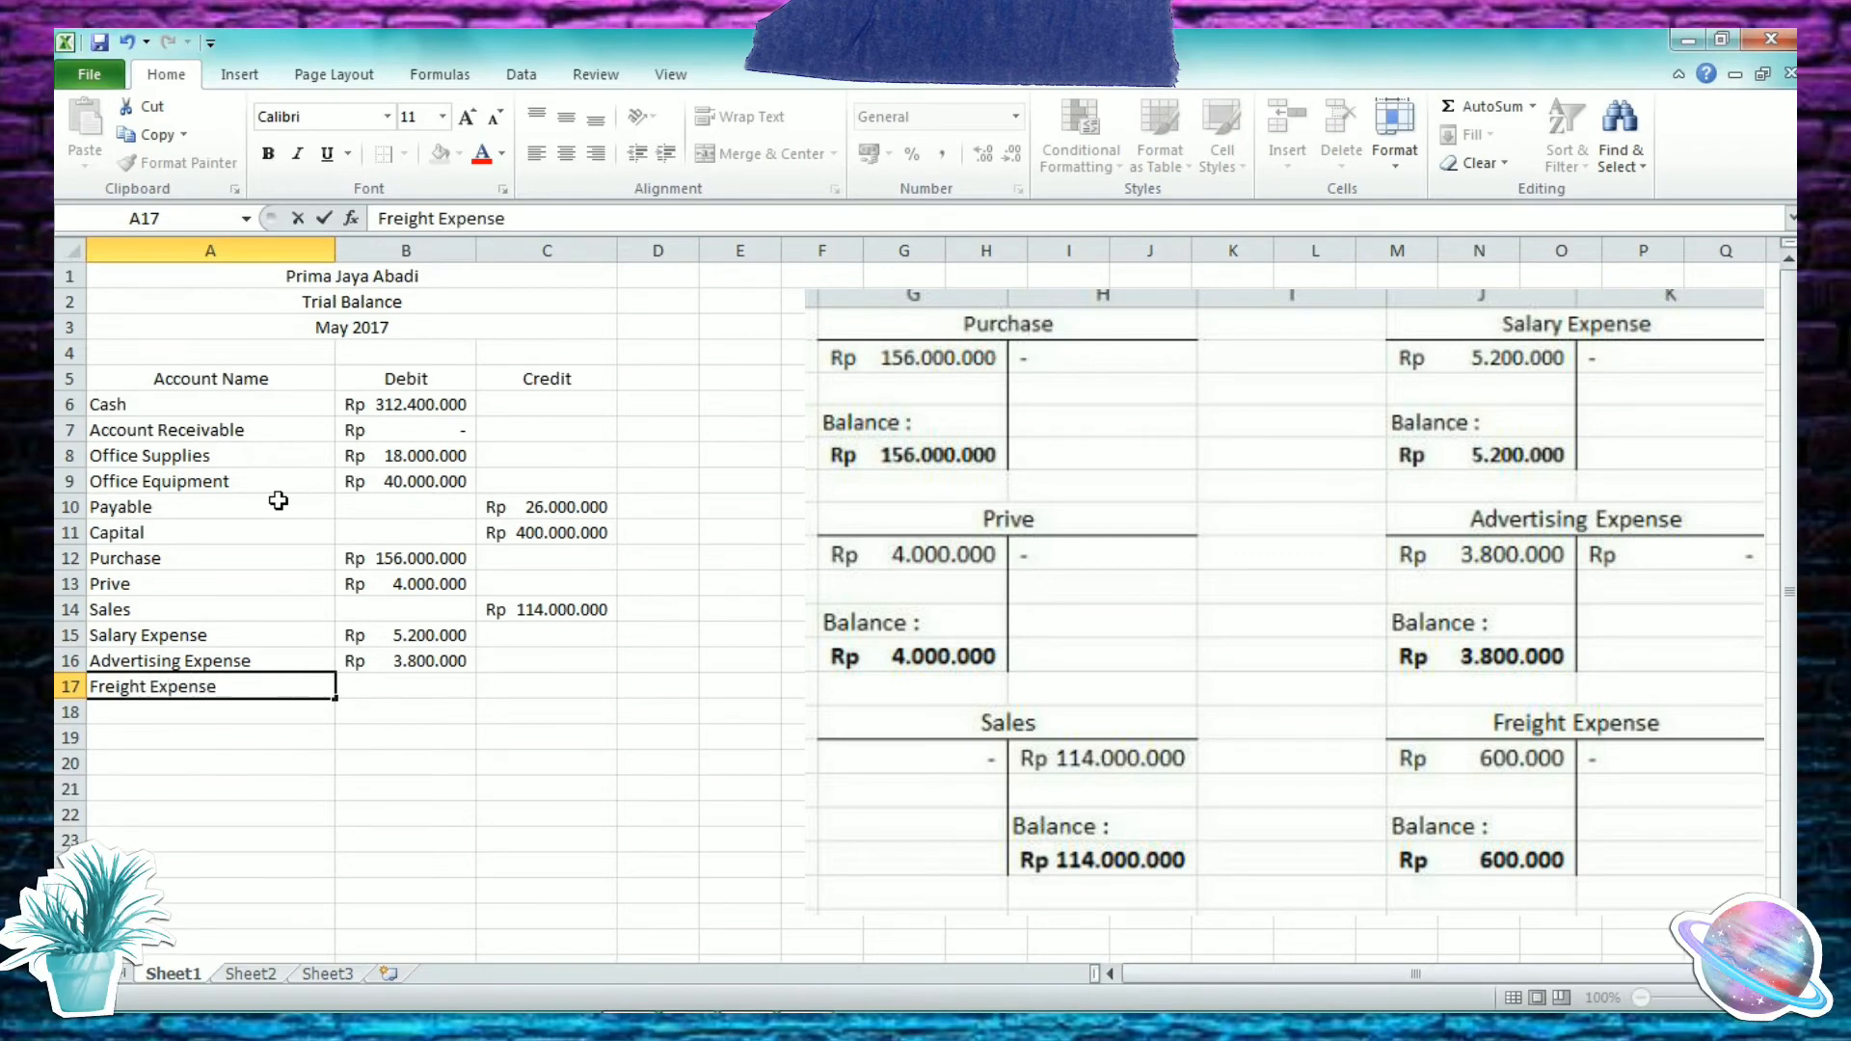
key("Tab")
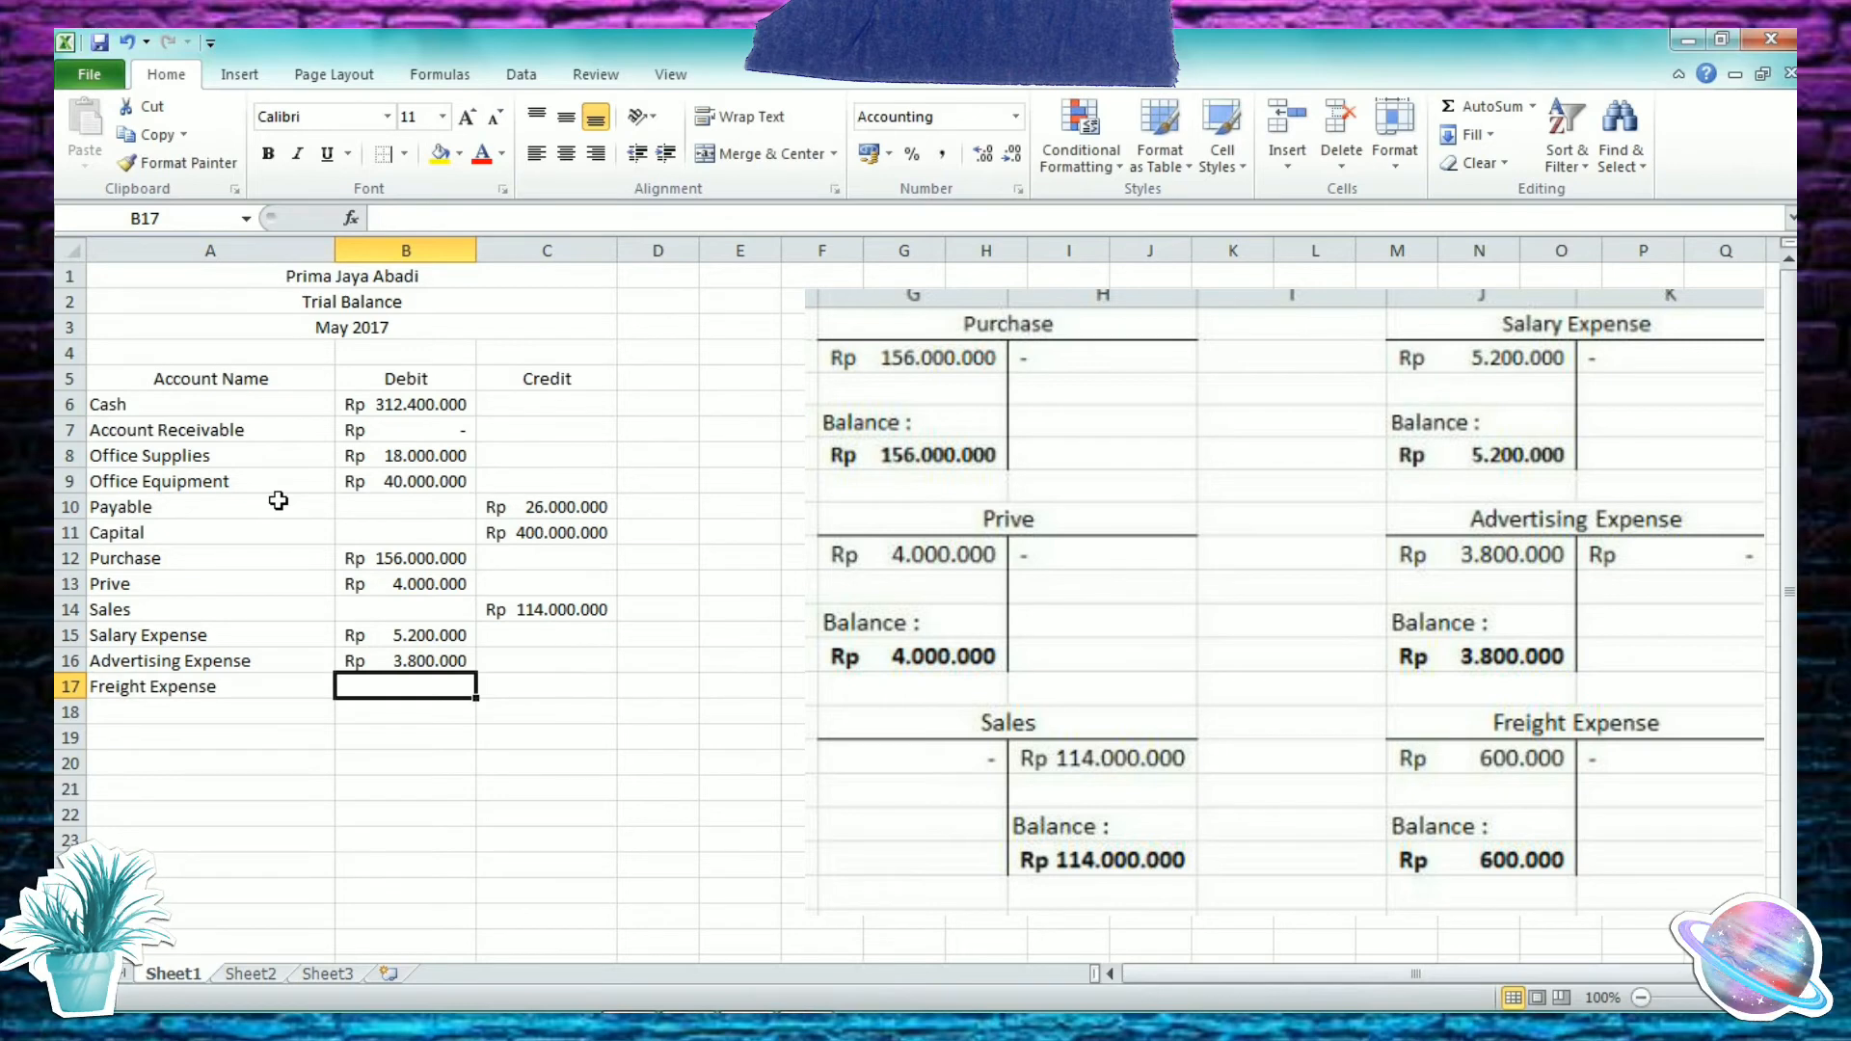
type("600")
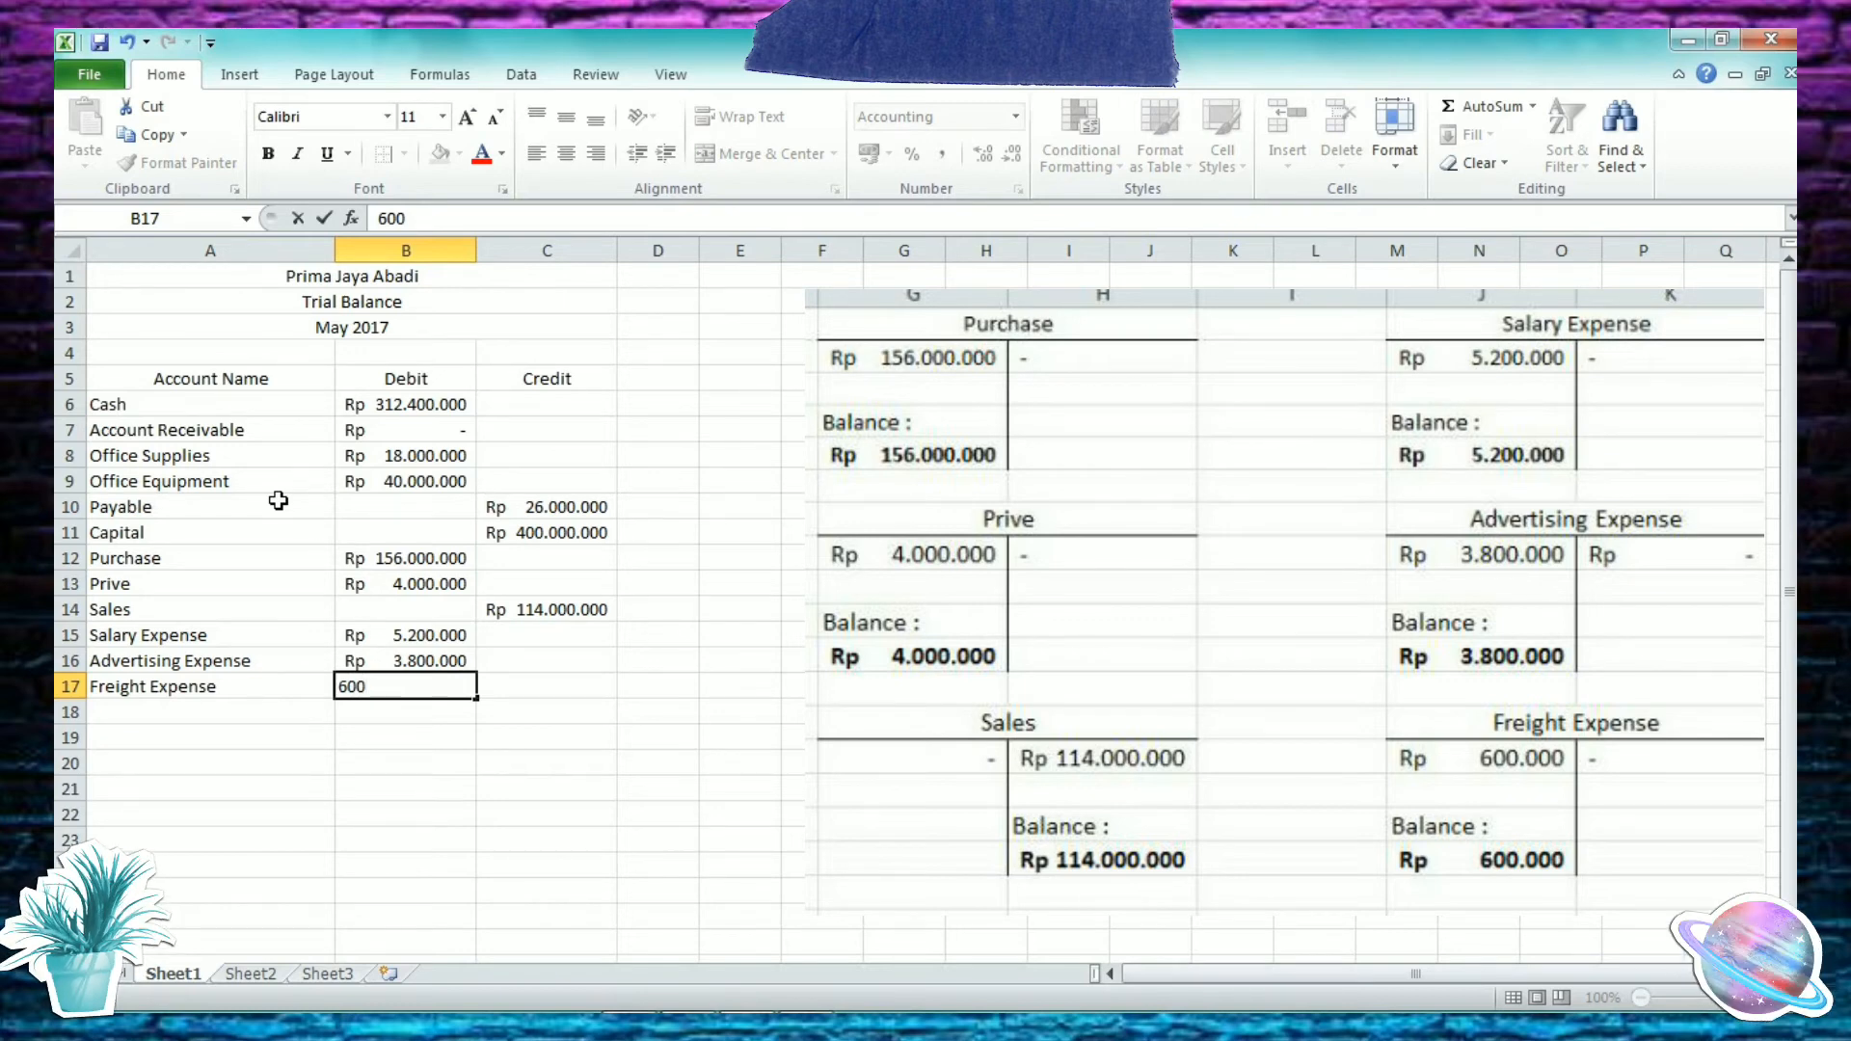
type(".000")
key("Return")
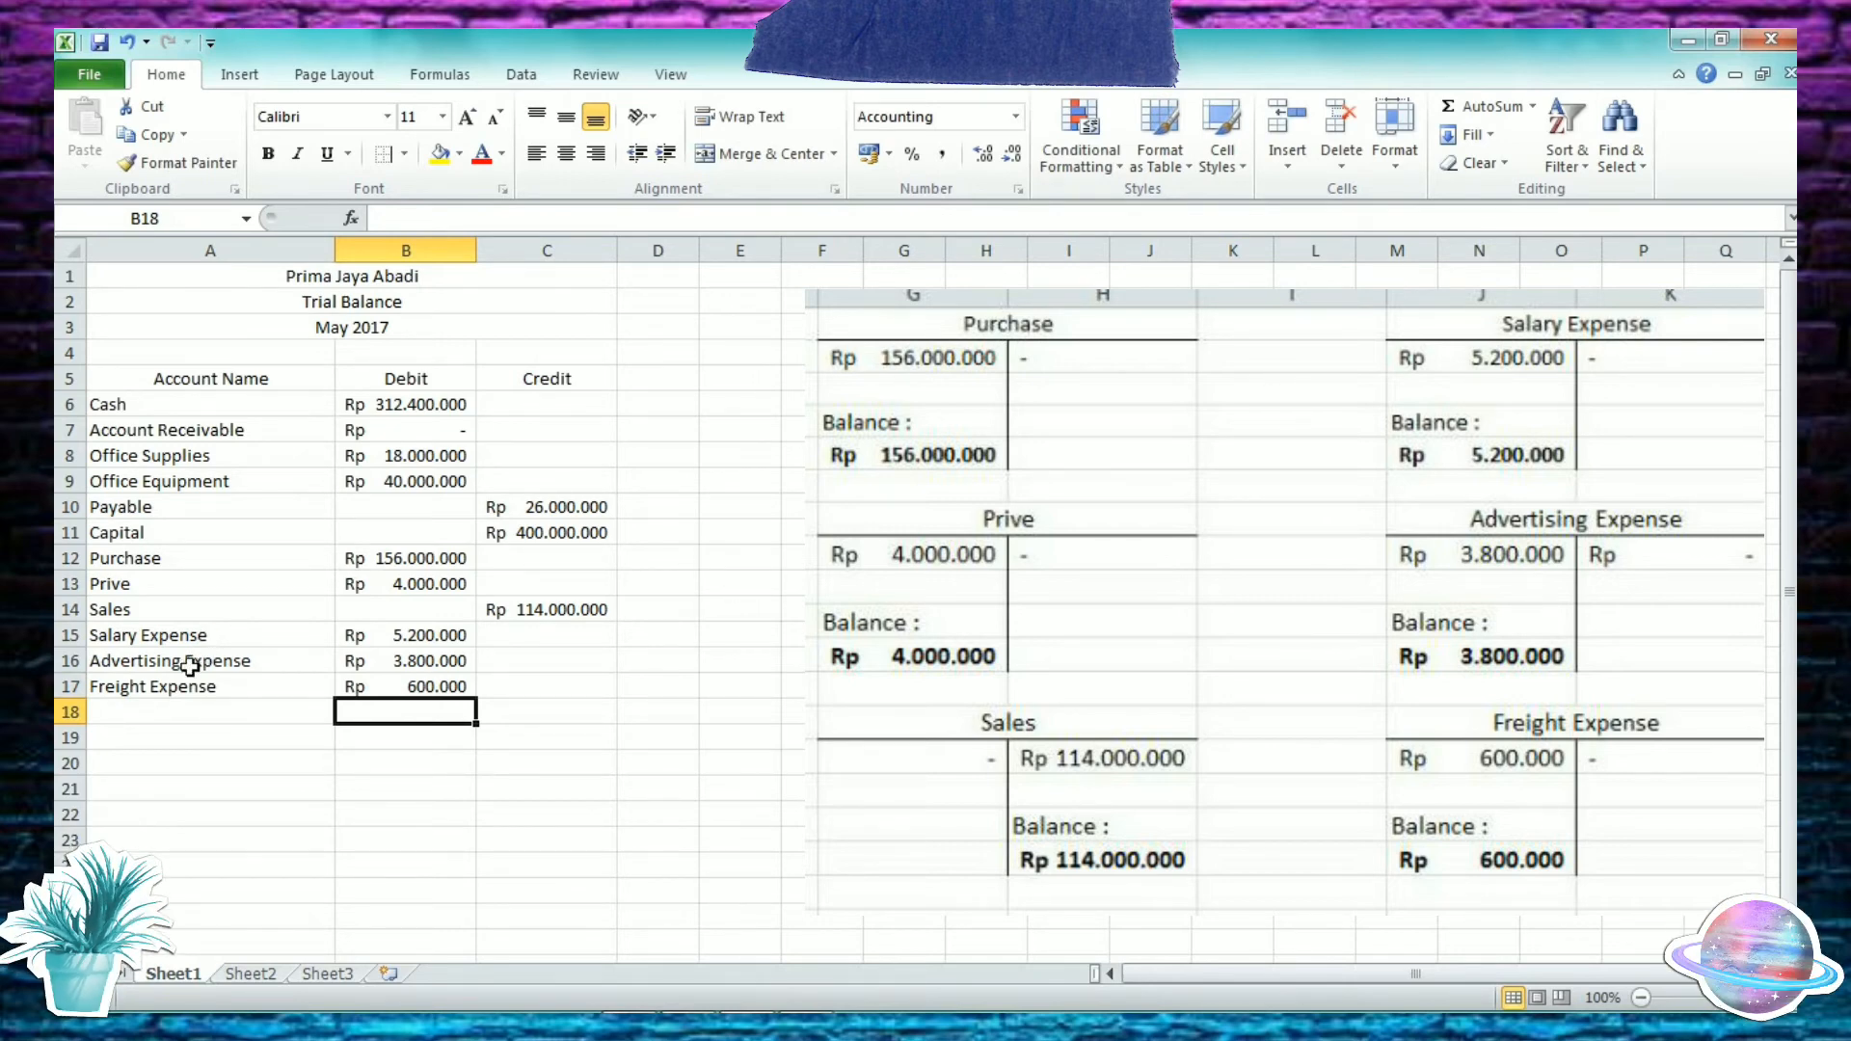
Step: Label cell A18 "Totals" and sum the debit balances B6:B17 in cell B18
left_click(183, 708)
type("T")
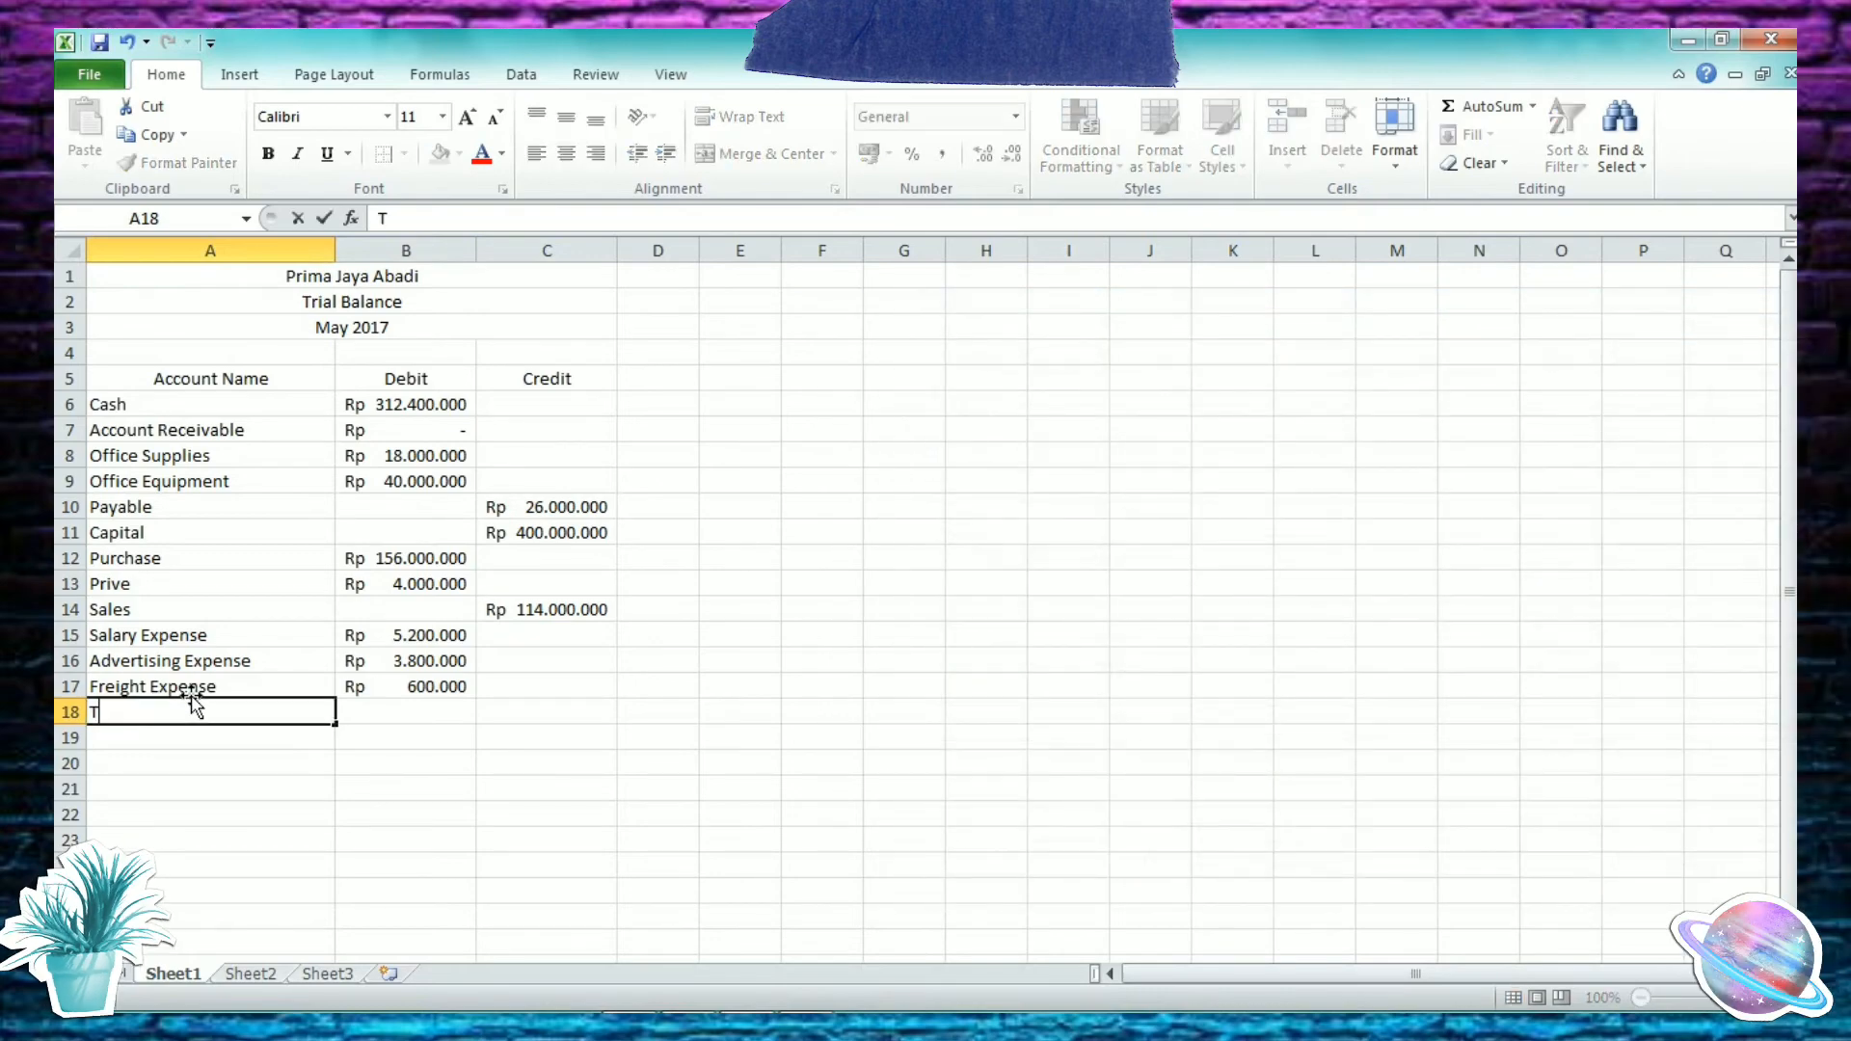
type("otals")
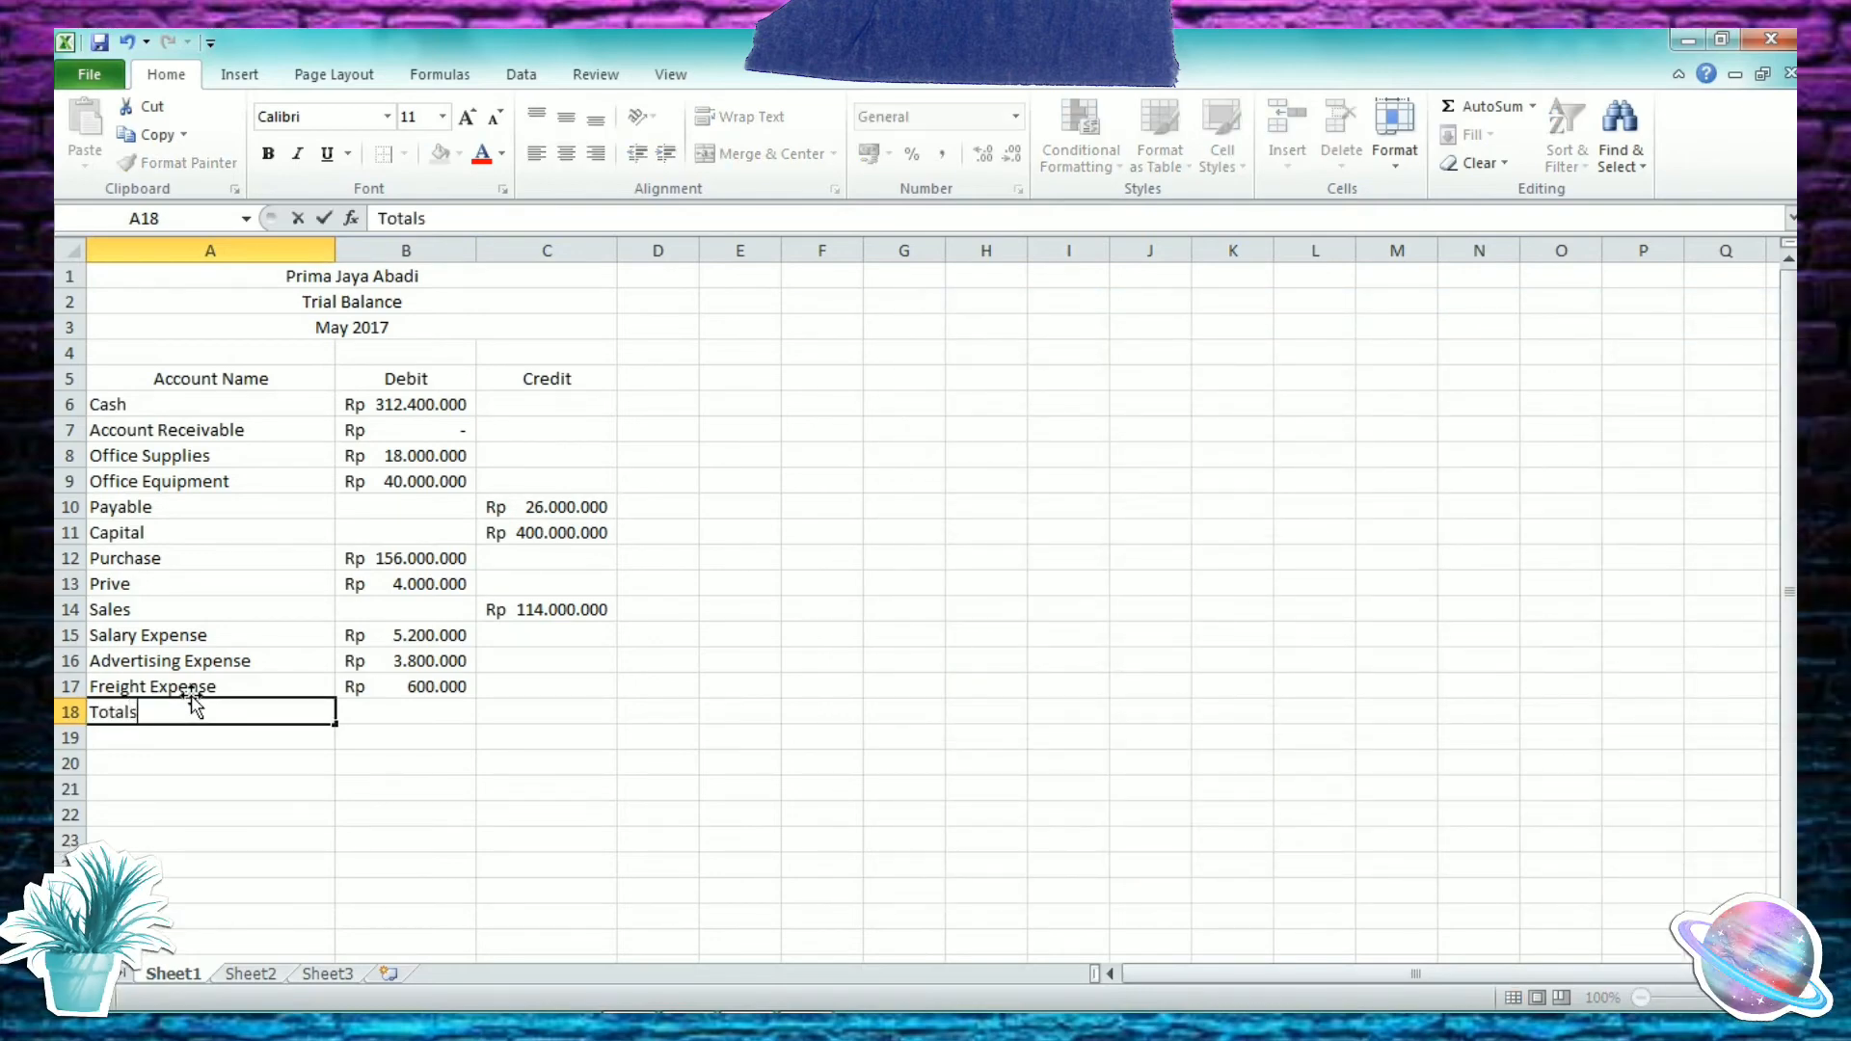
key("Tab")
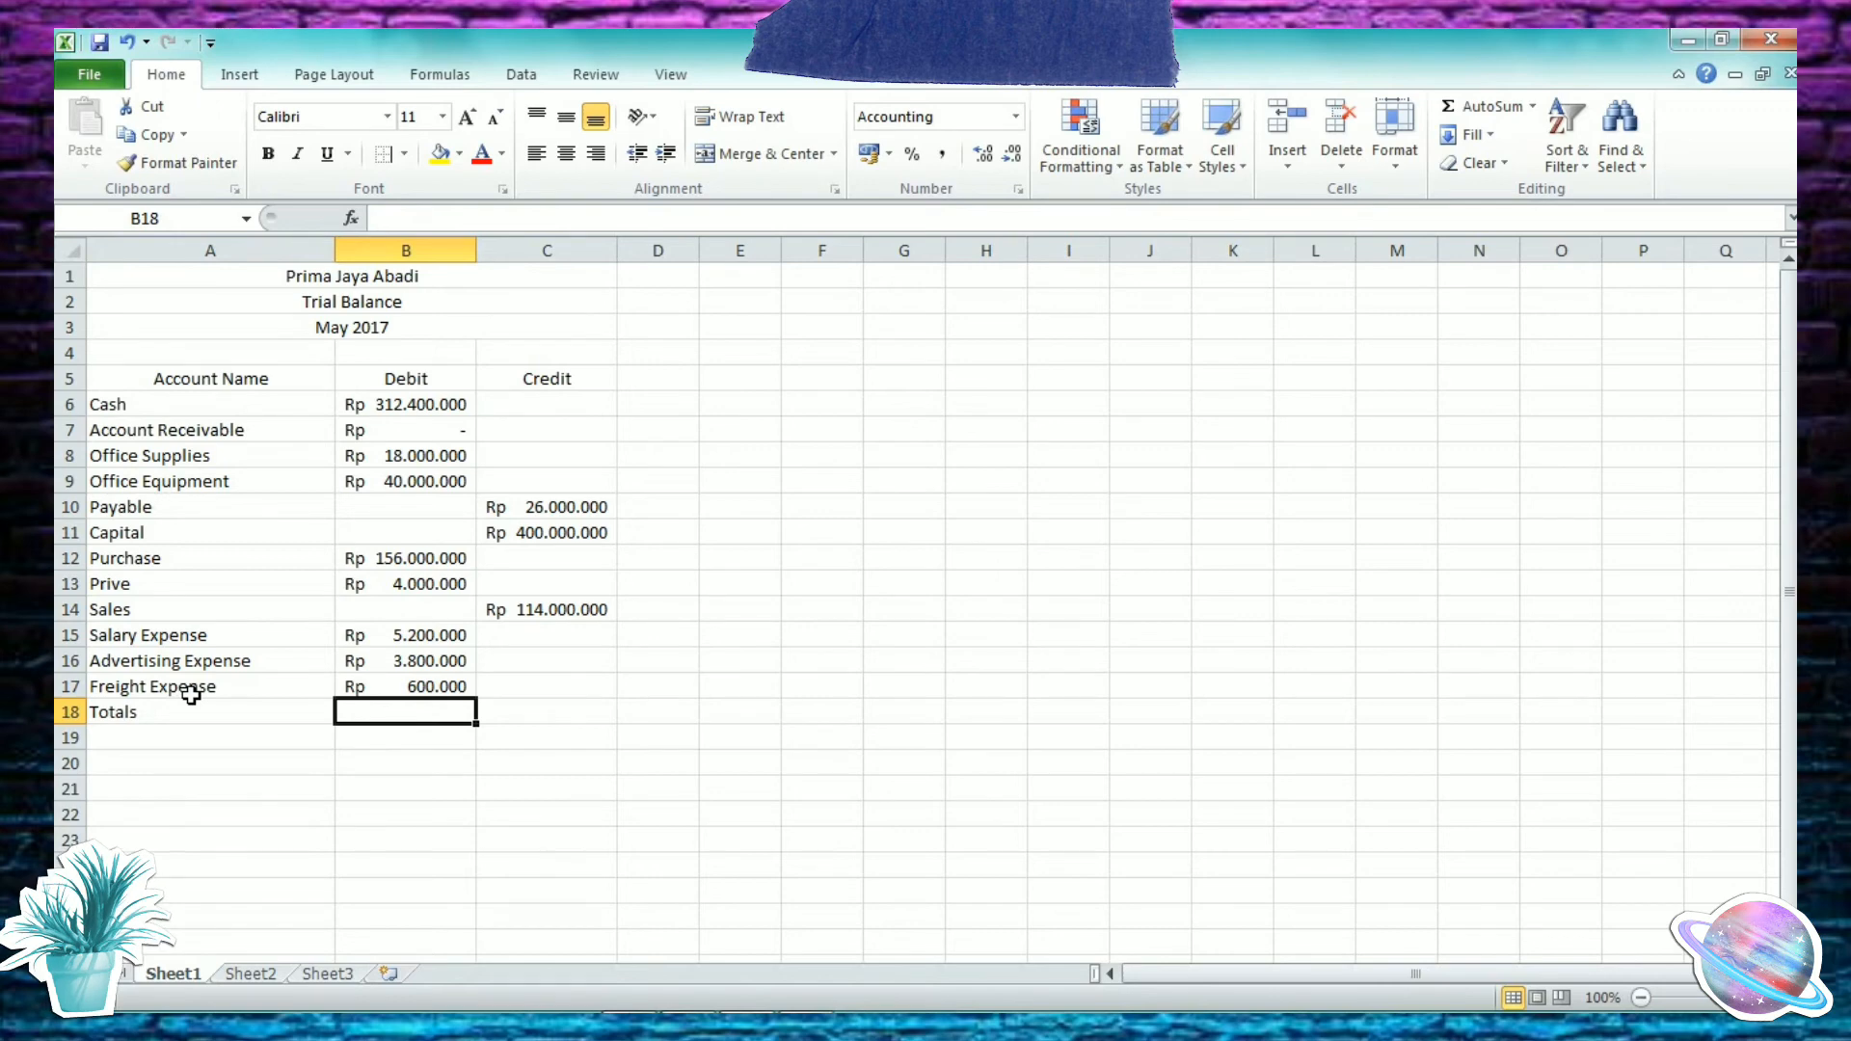
type("=")
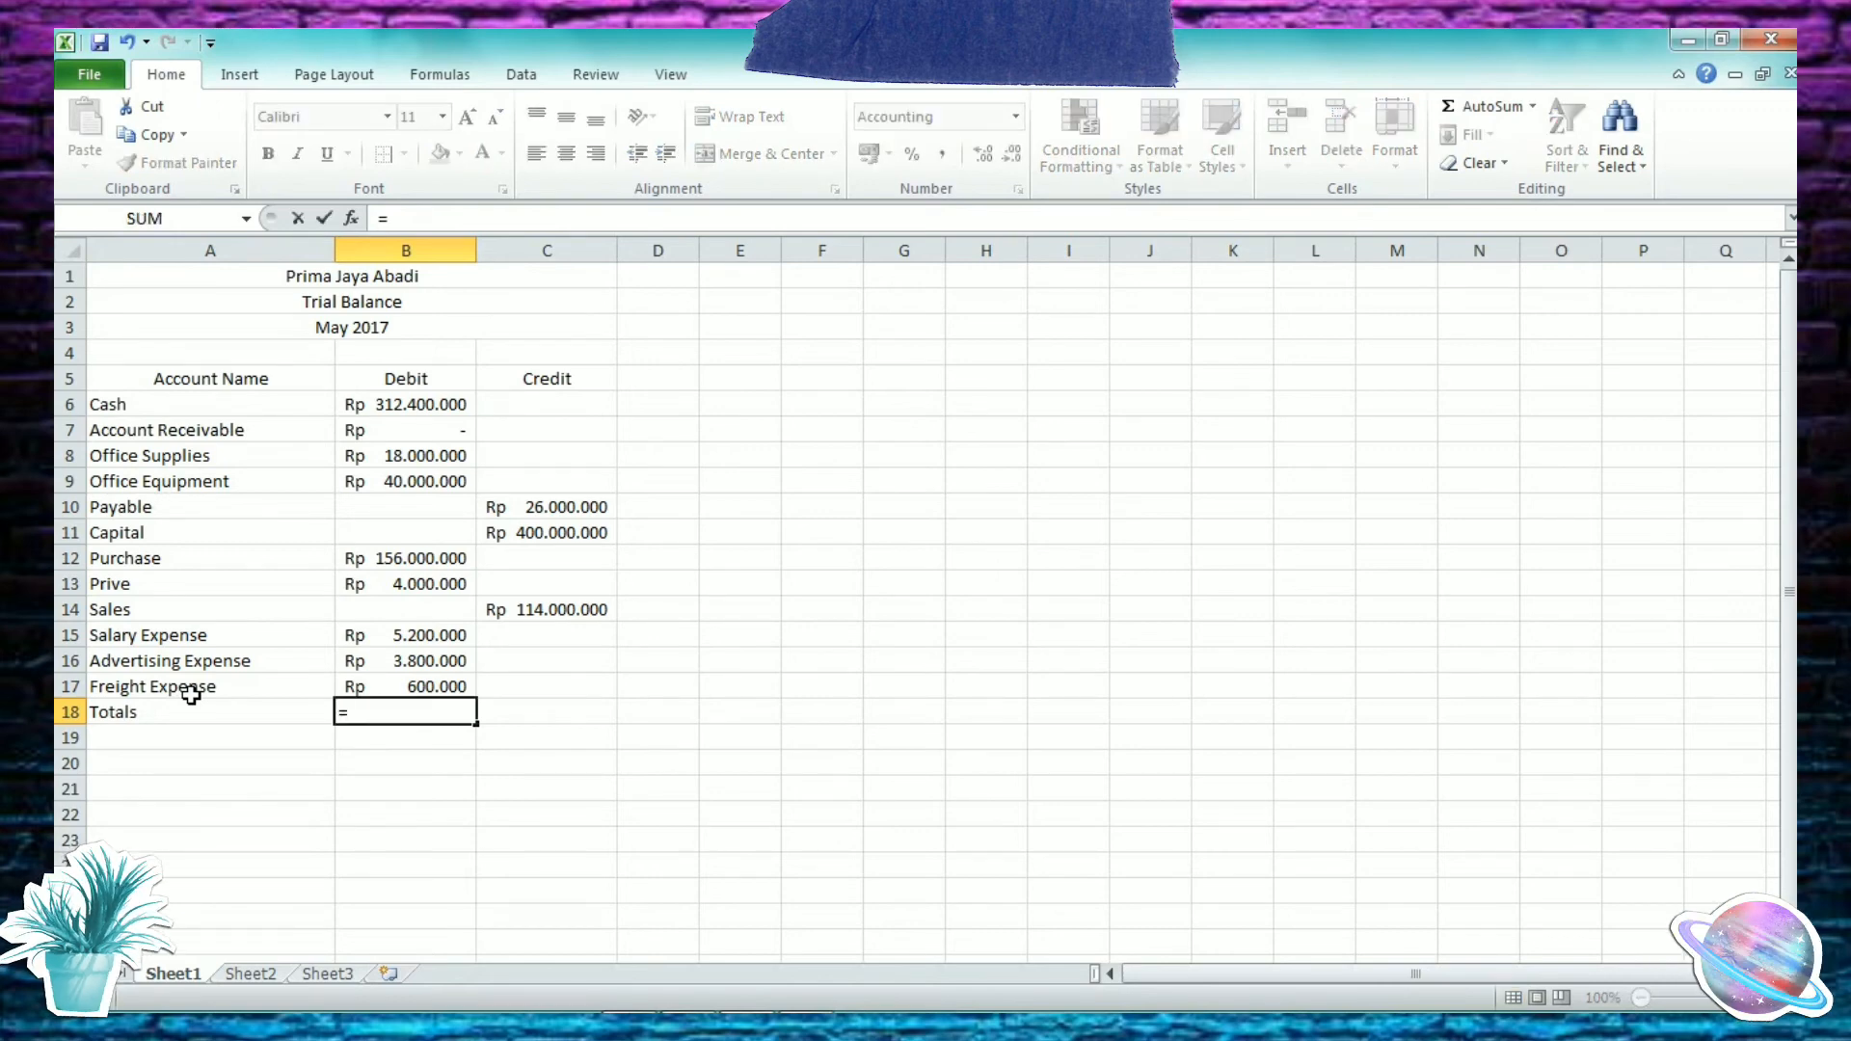
type("sum(")
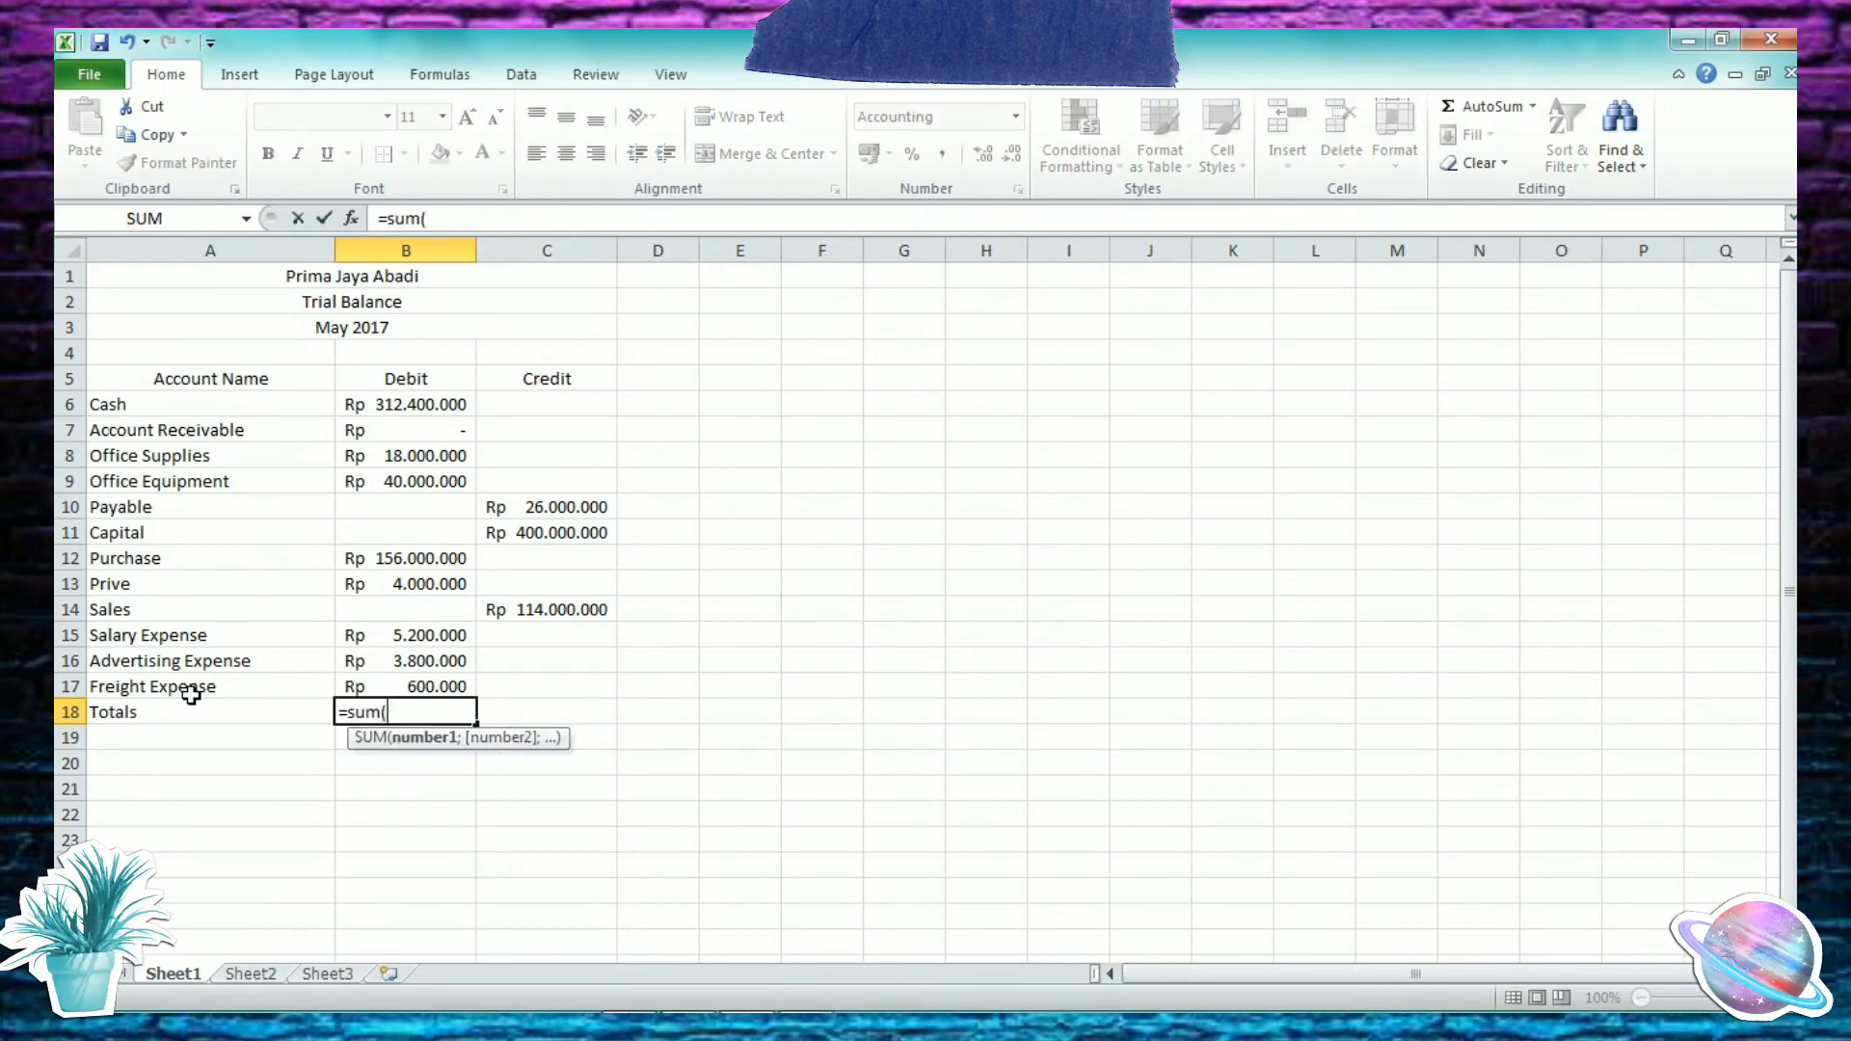
left_click_drag(425, 405, 396, 681)
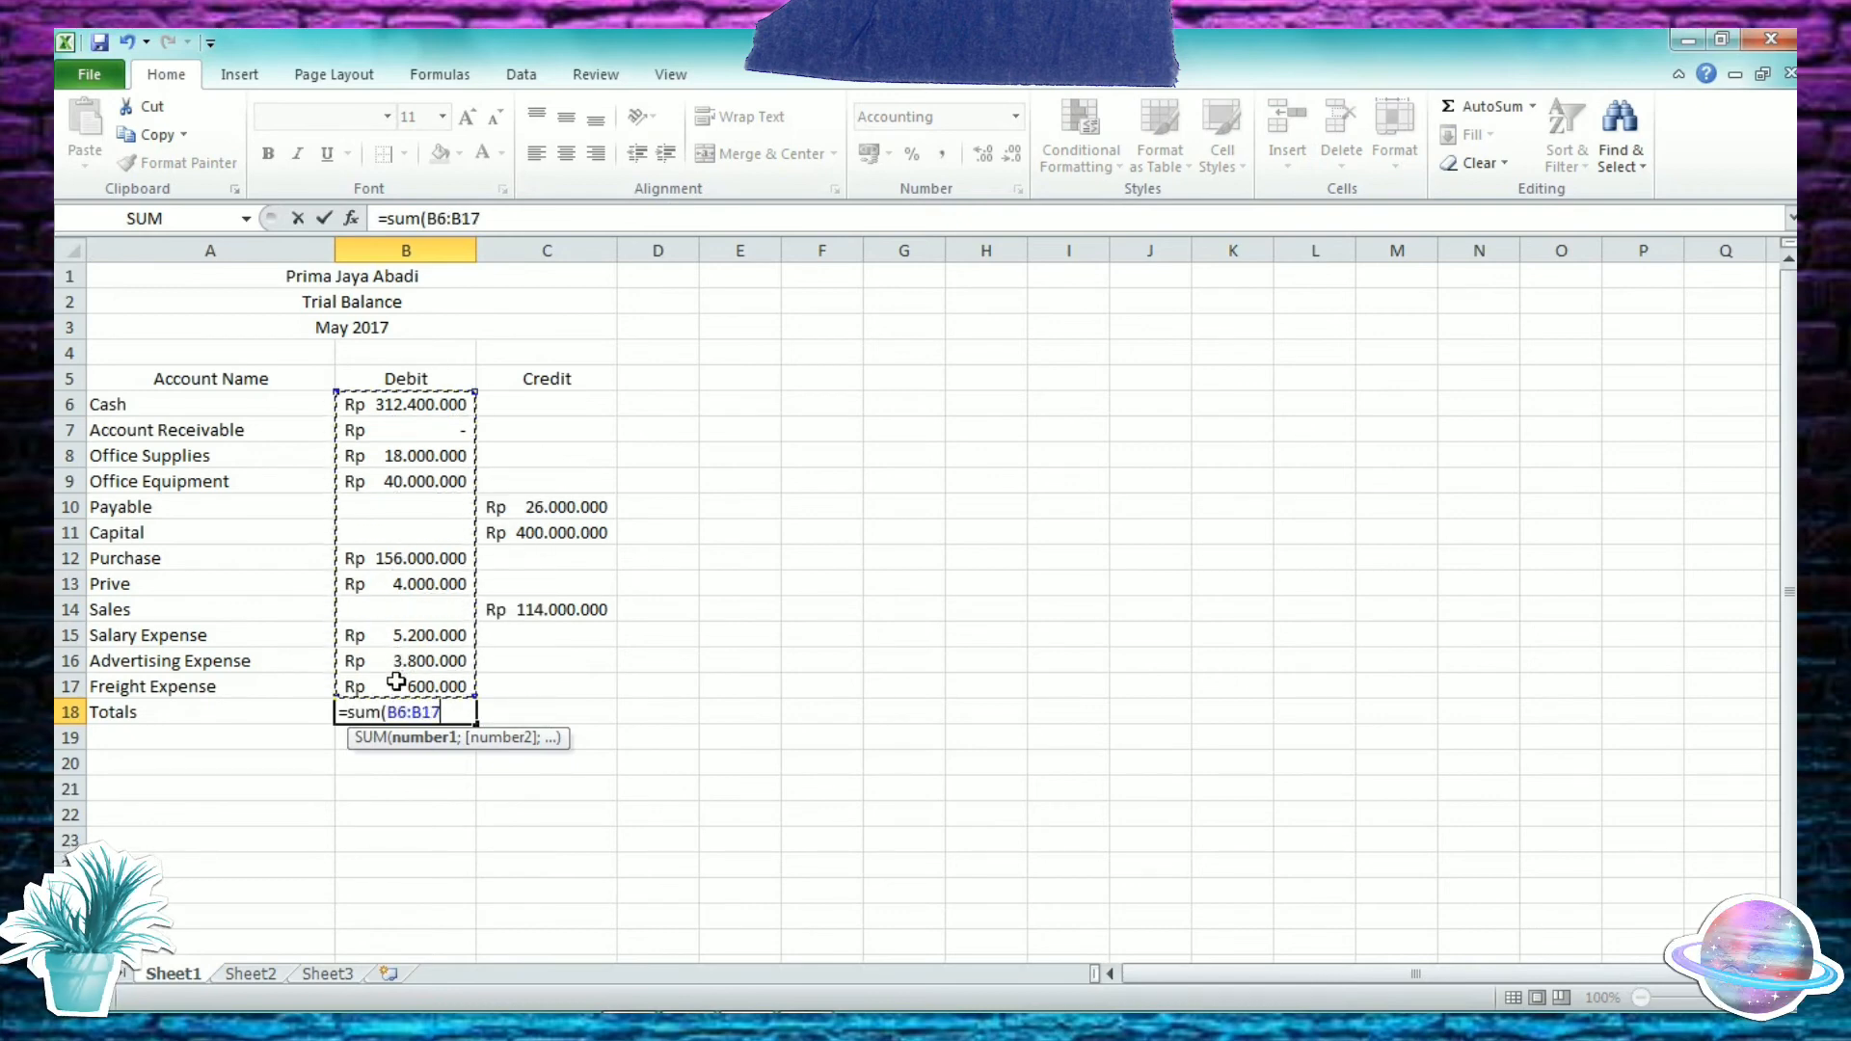
type(")")
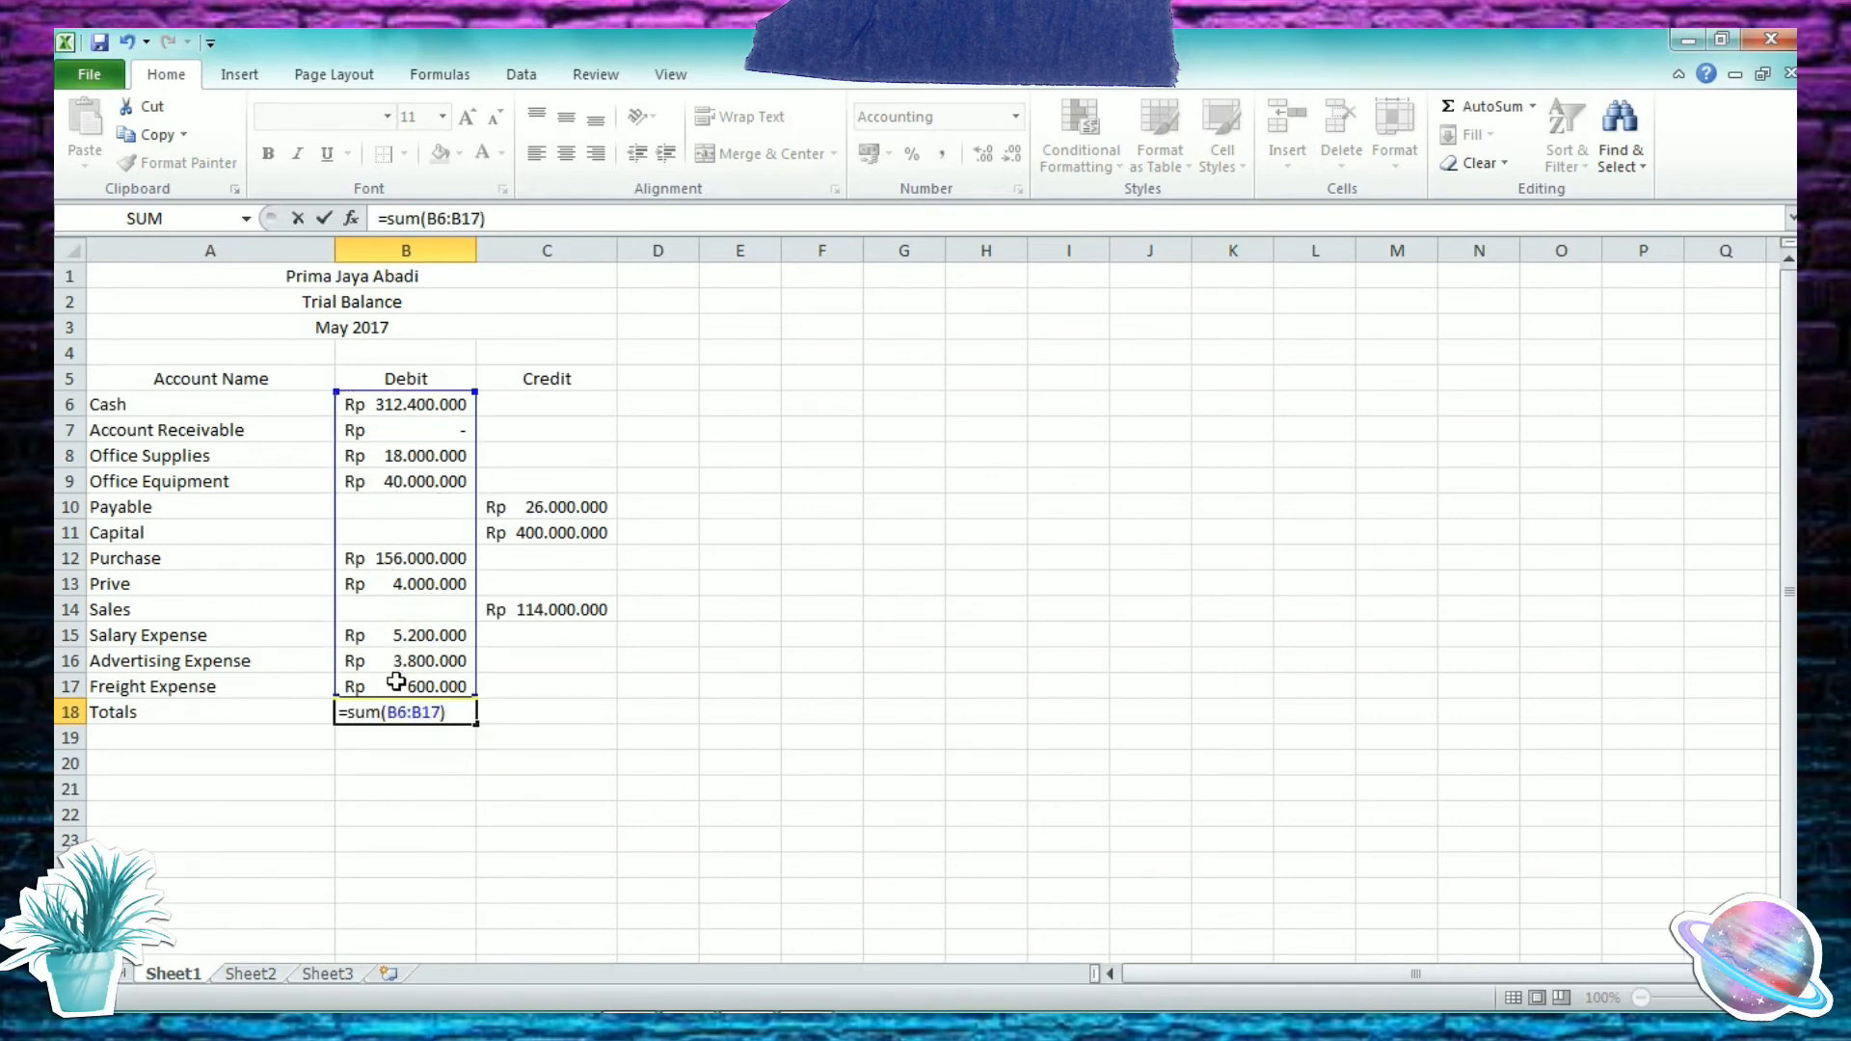
key("Return")
left_click(493, 710)
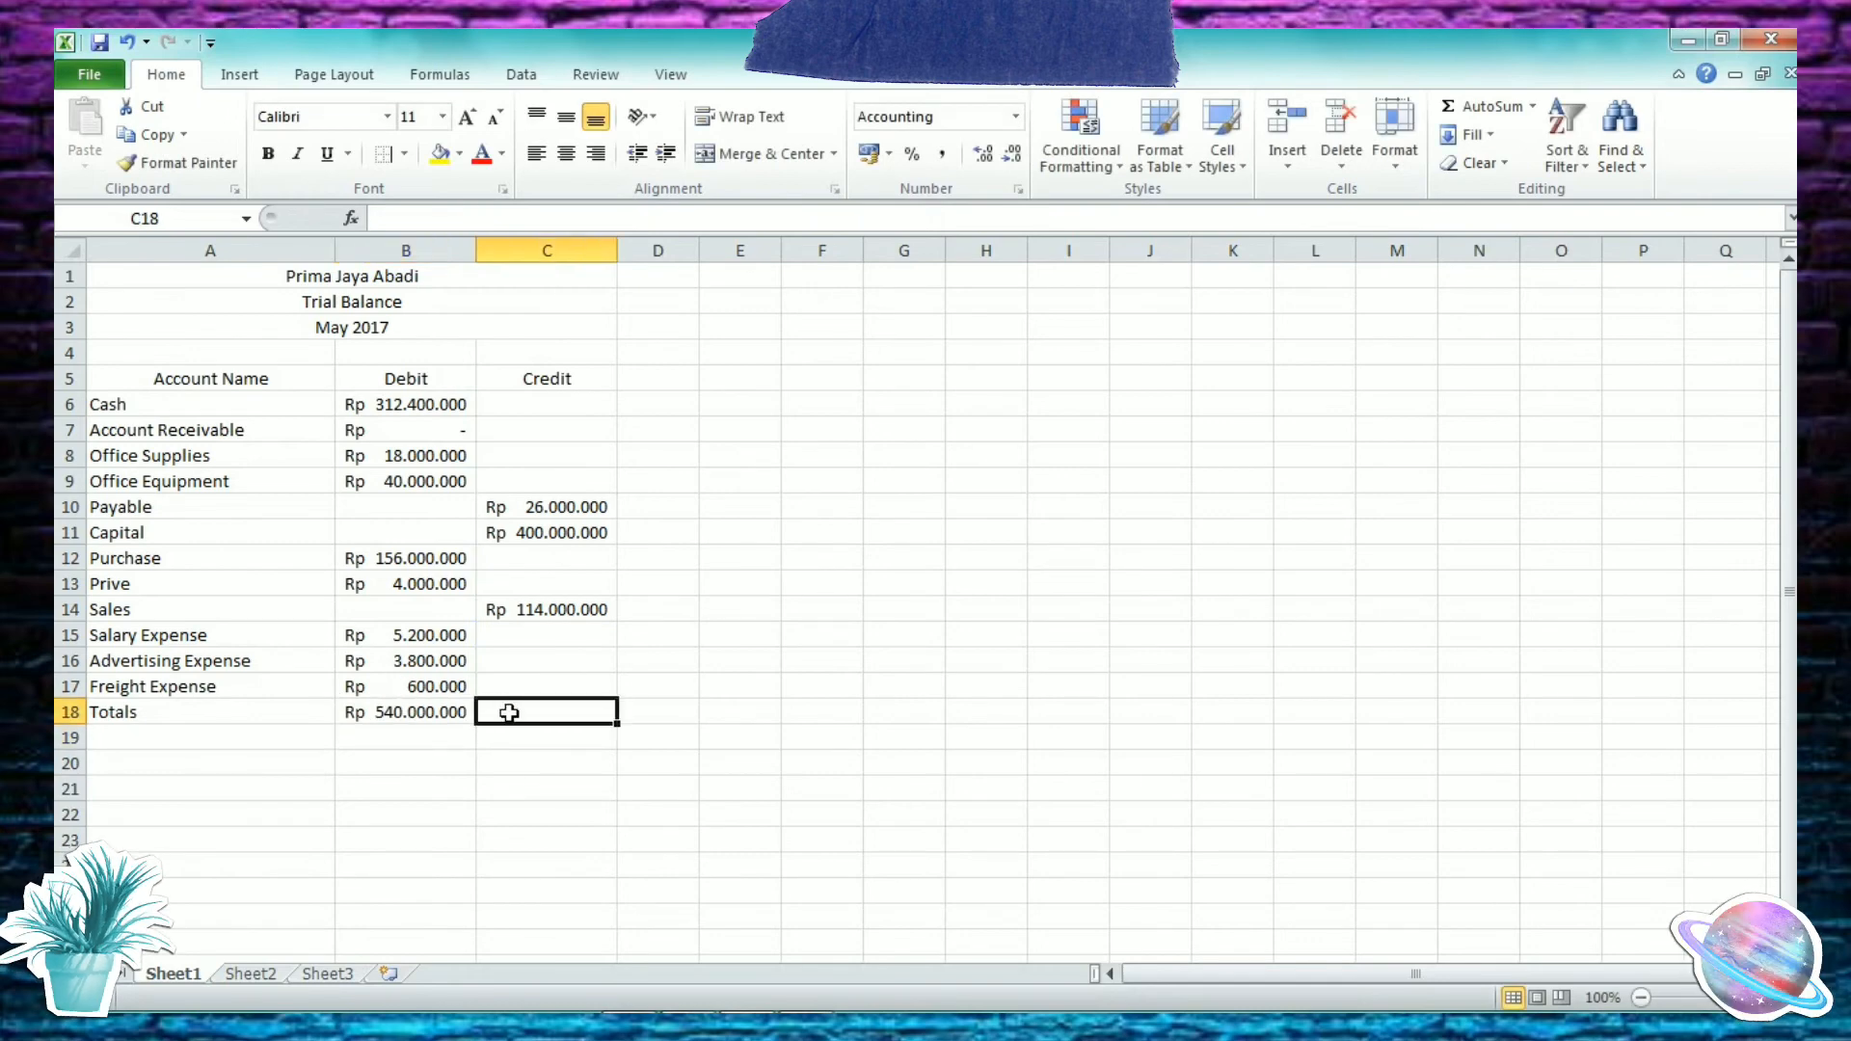
type("=su")
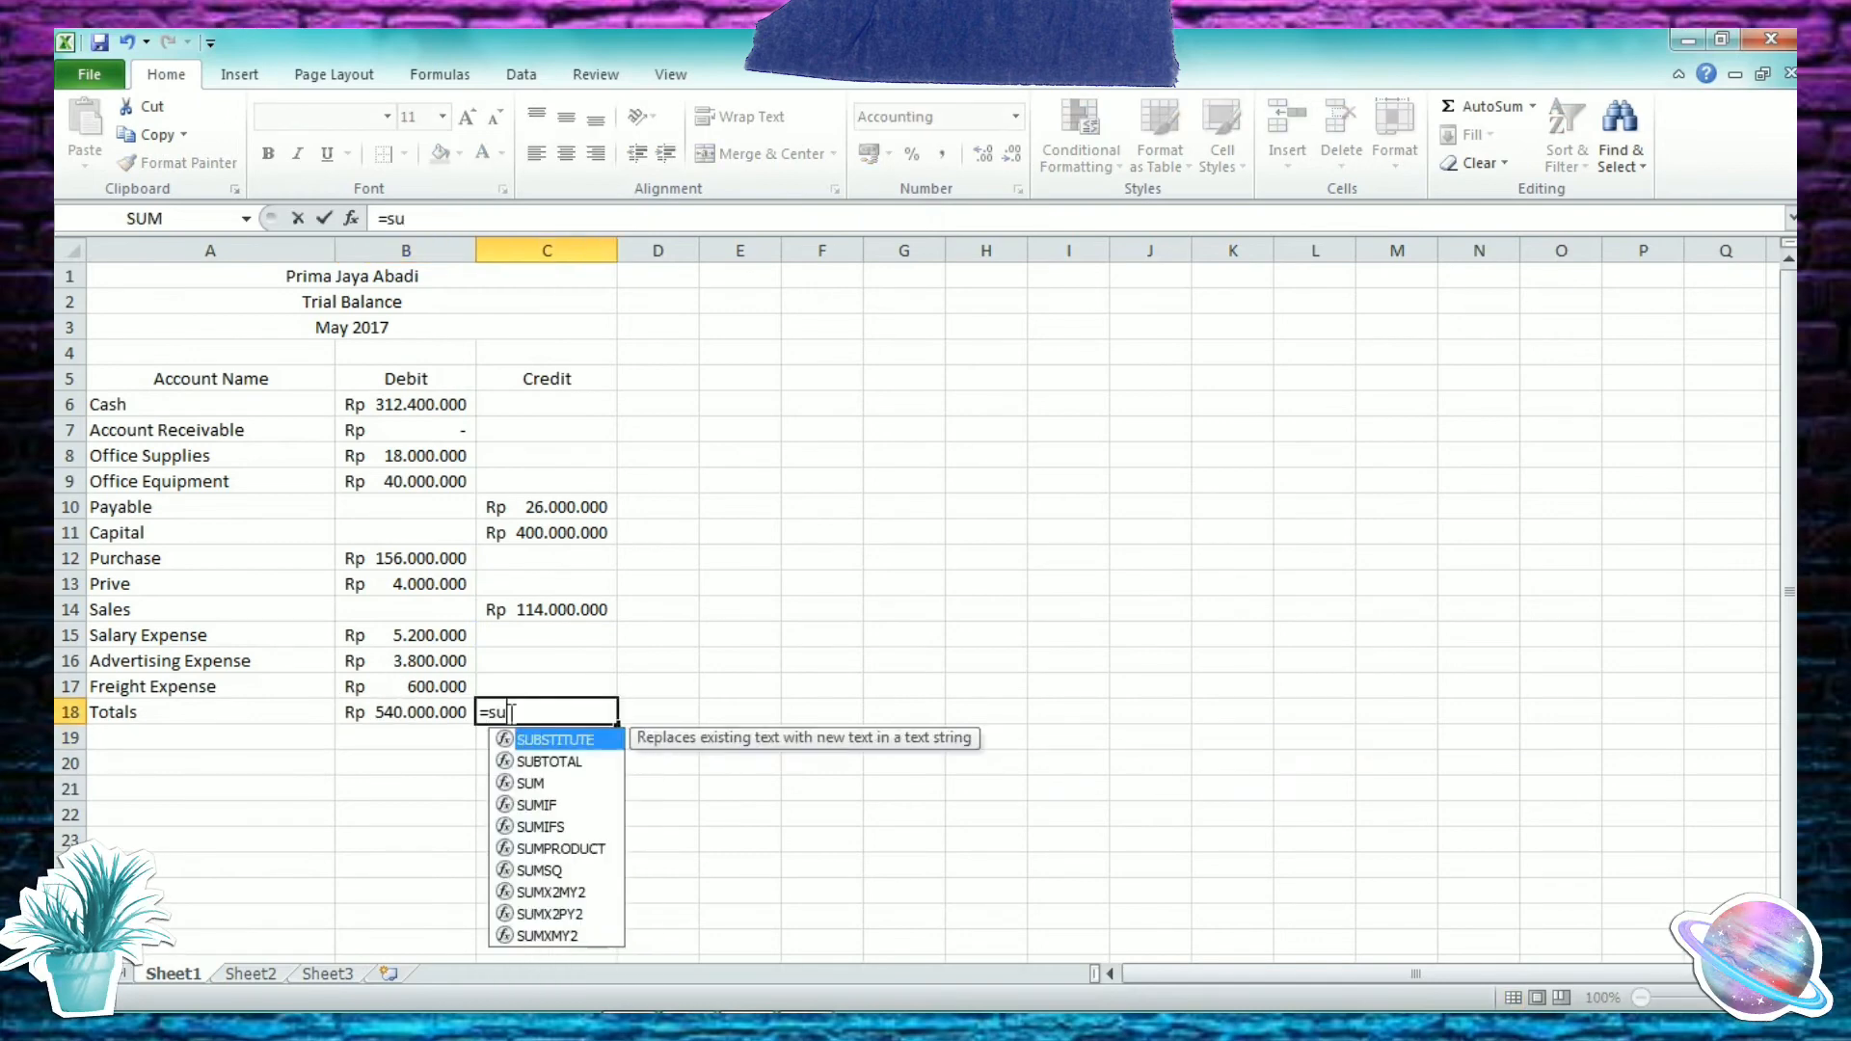
type("m")
left_click_drag(526, 407, 544, 676)
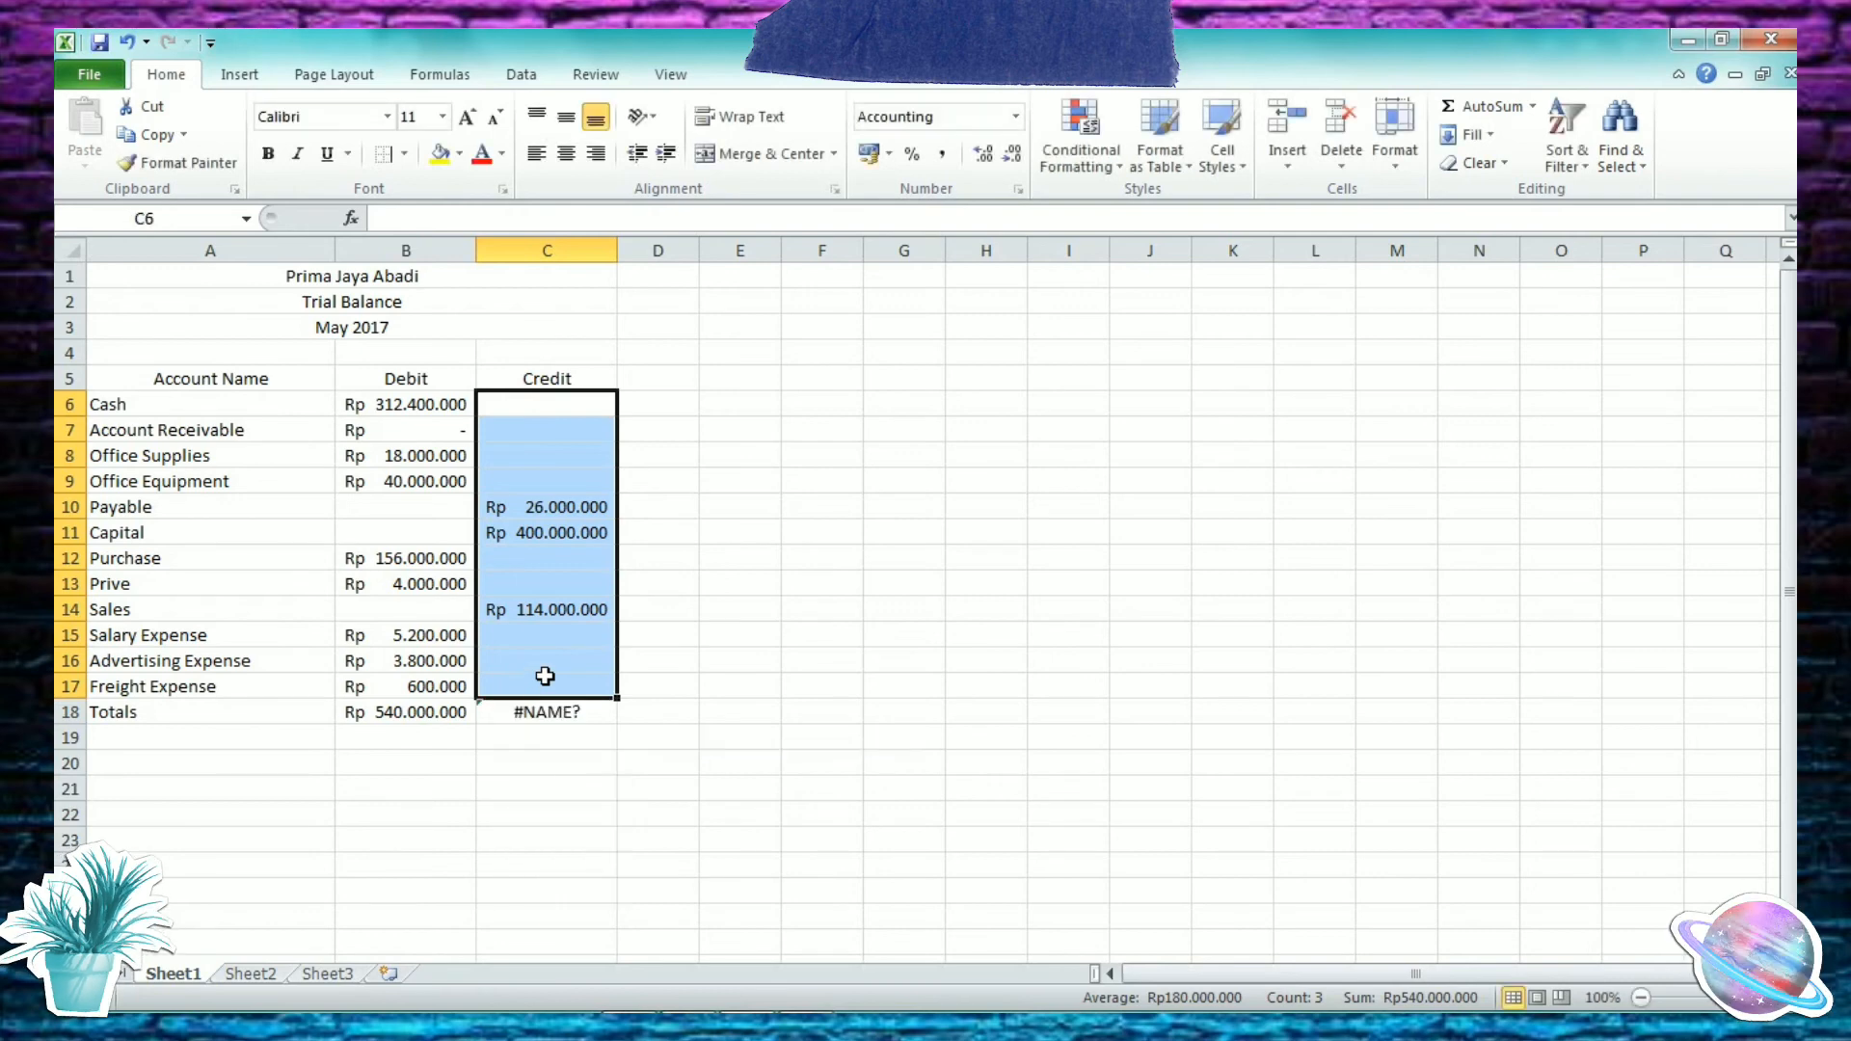
key("Return")
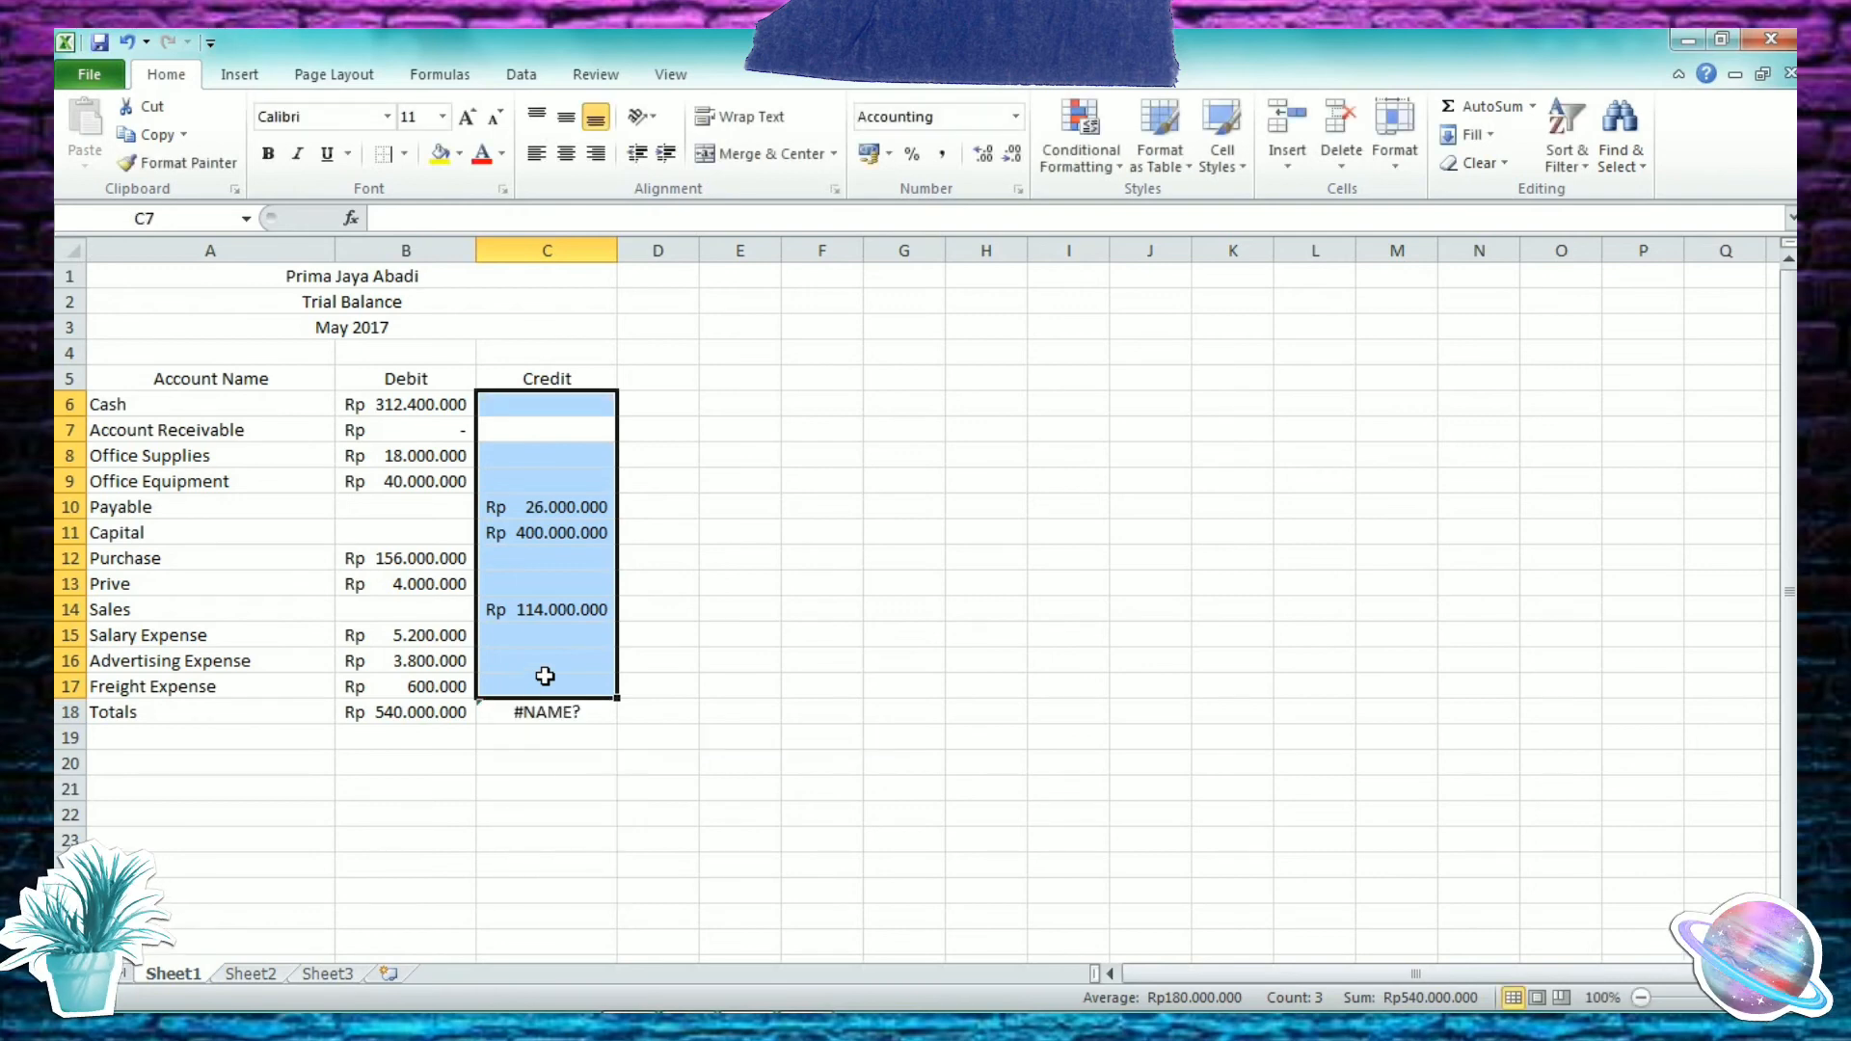
left_click(553, 733)
Step: Sum the credit balances C6:C17 in cell C18 with the formula =sum(C6:C17)
left_click(556, 715)
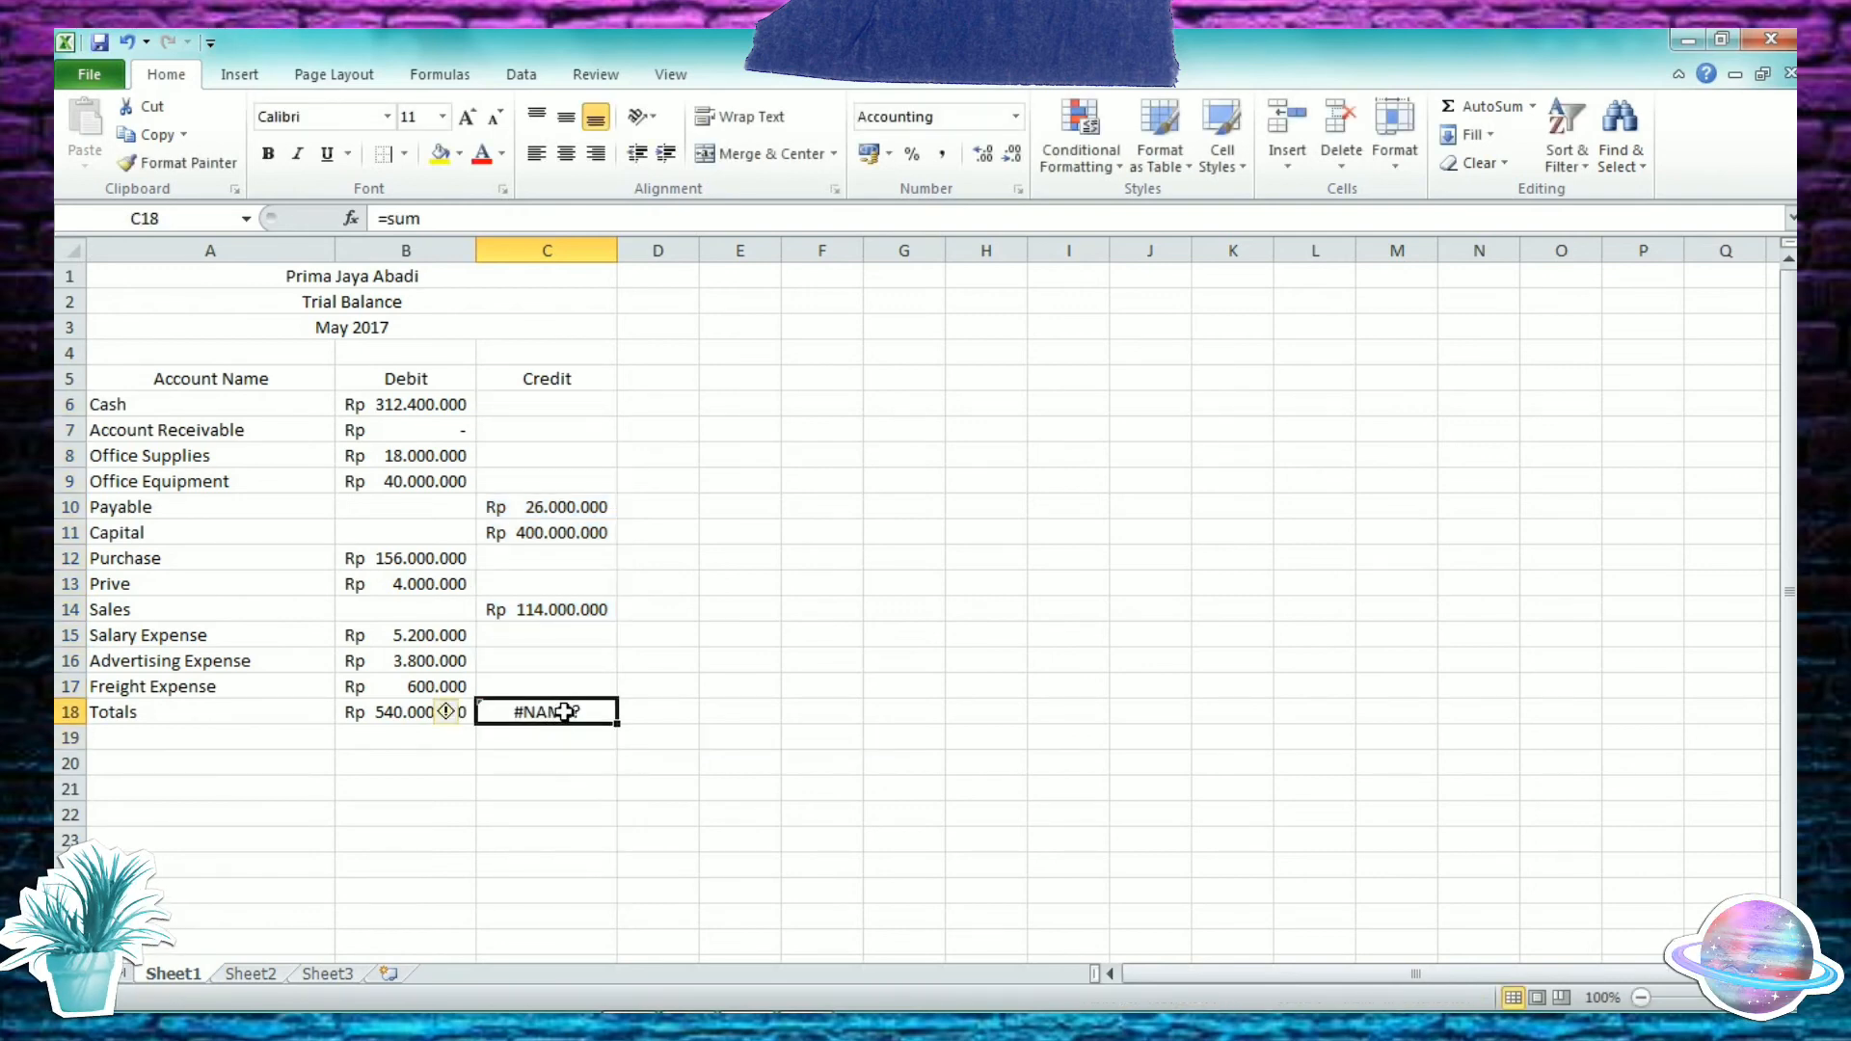
type("=sum(")
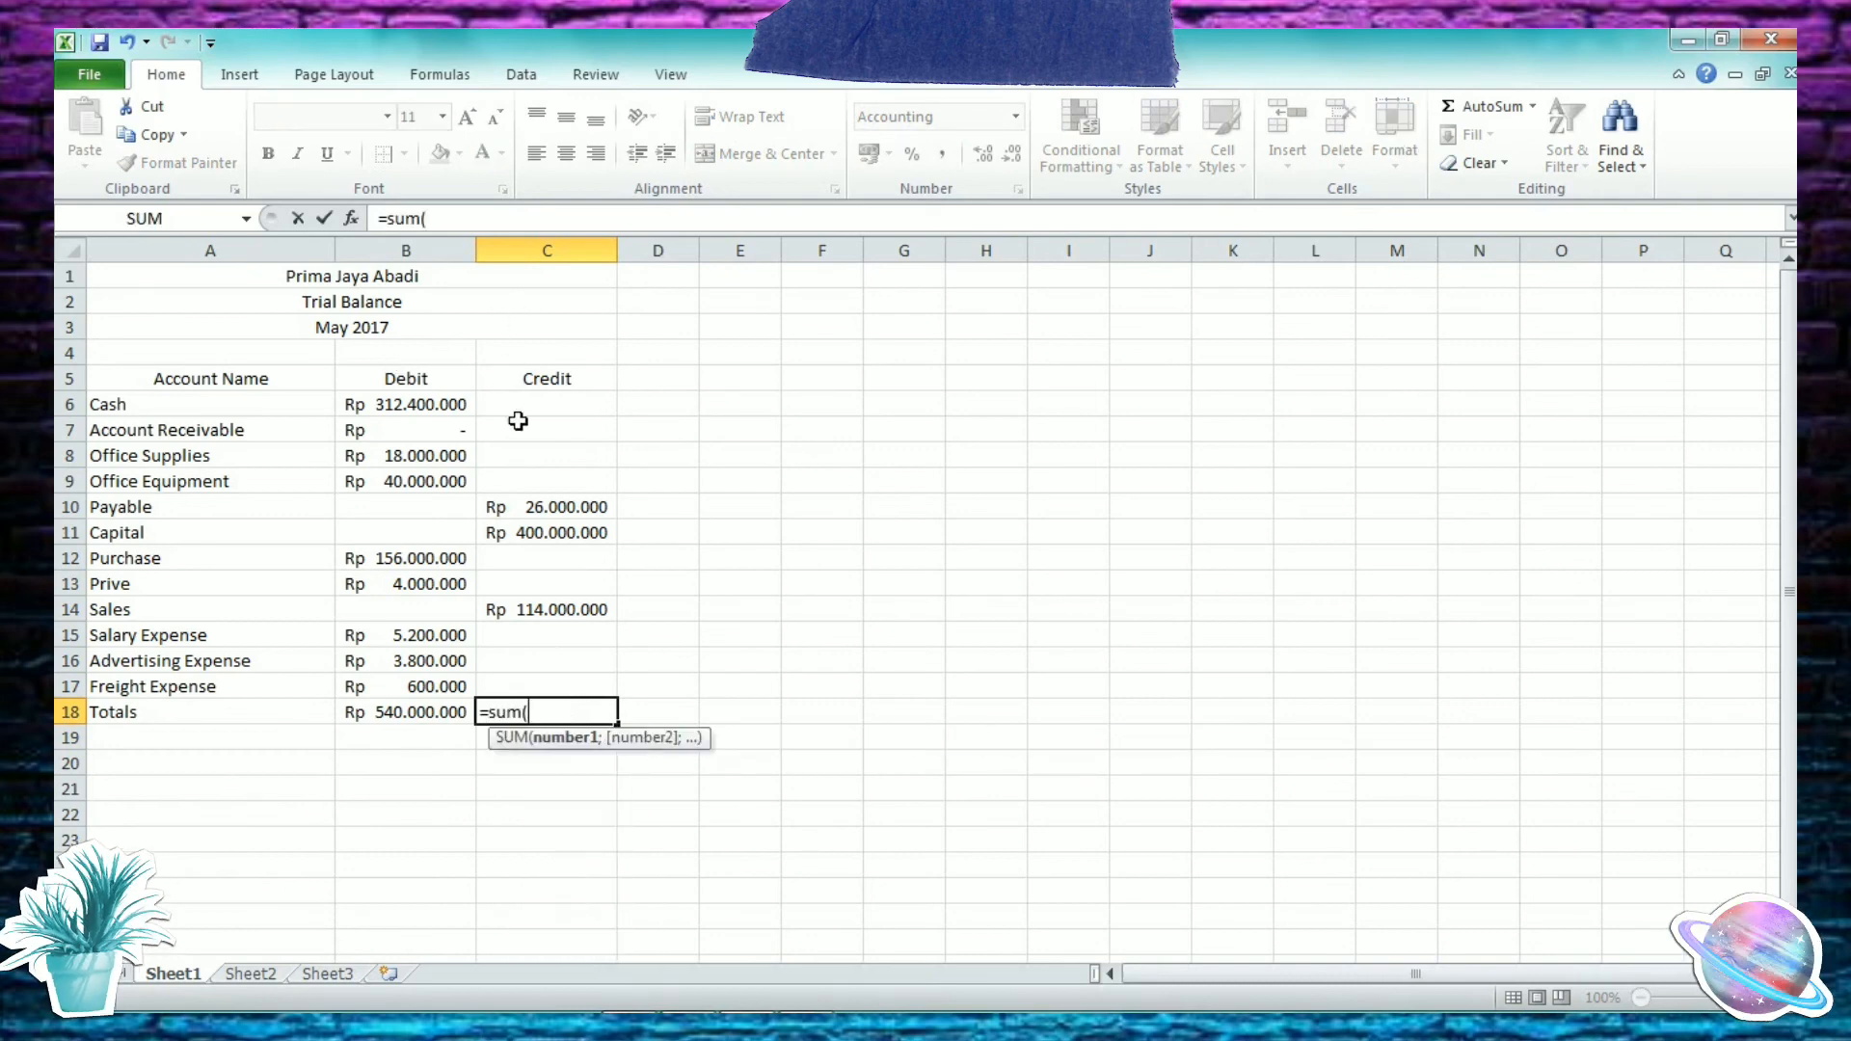
left_click_drag(521, 406, 547, 672)
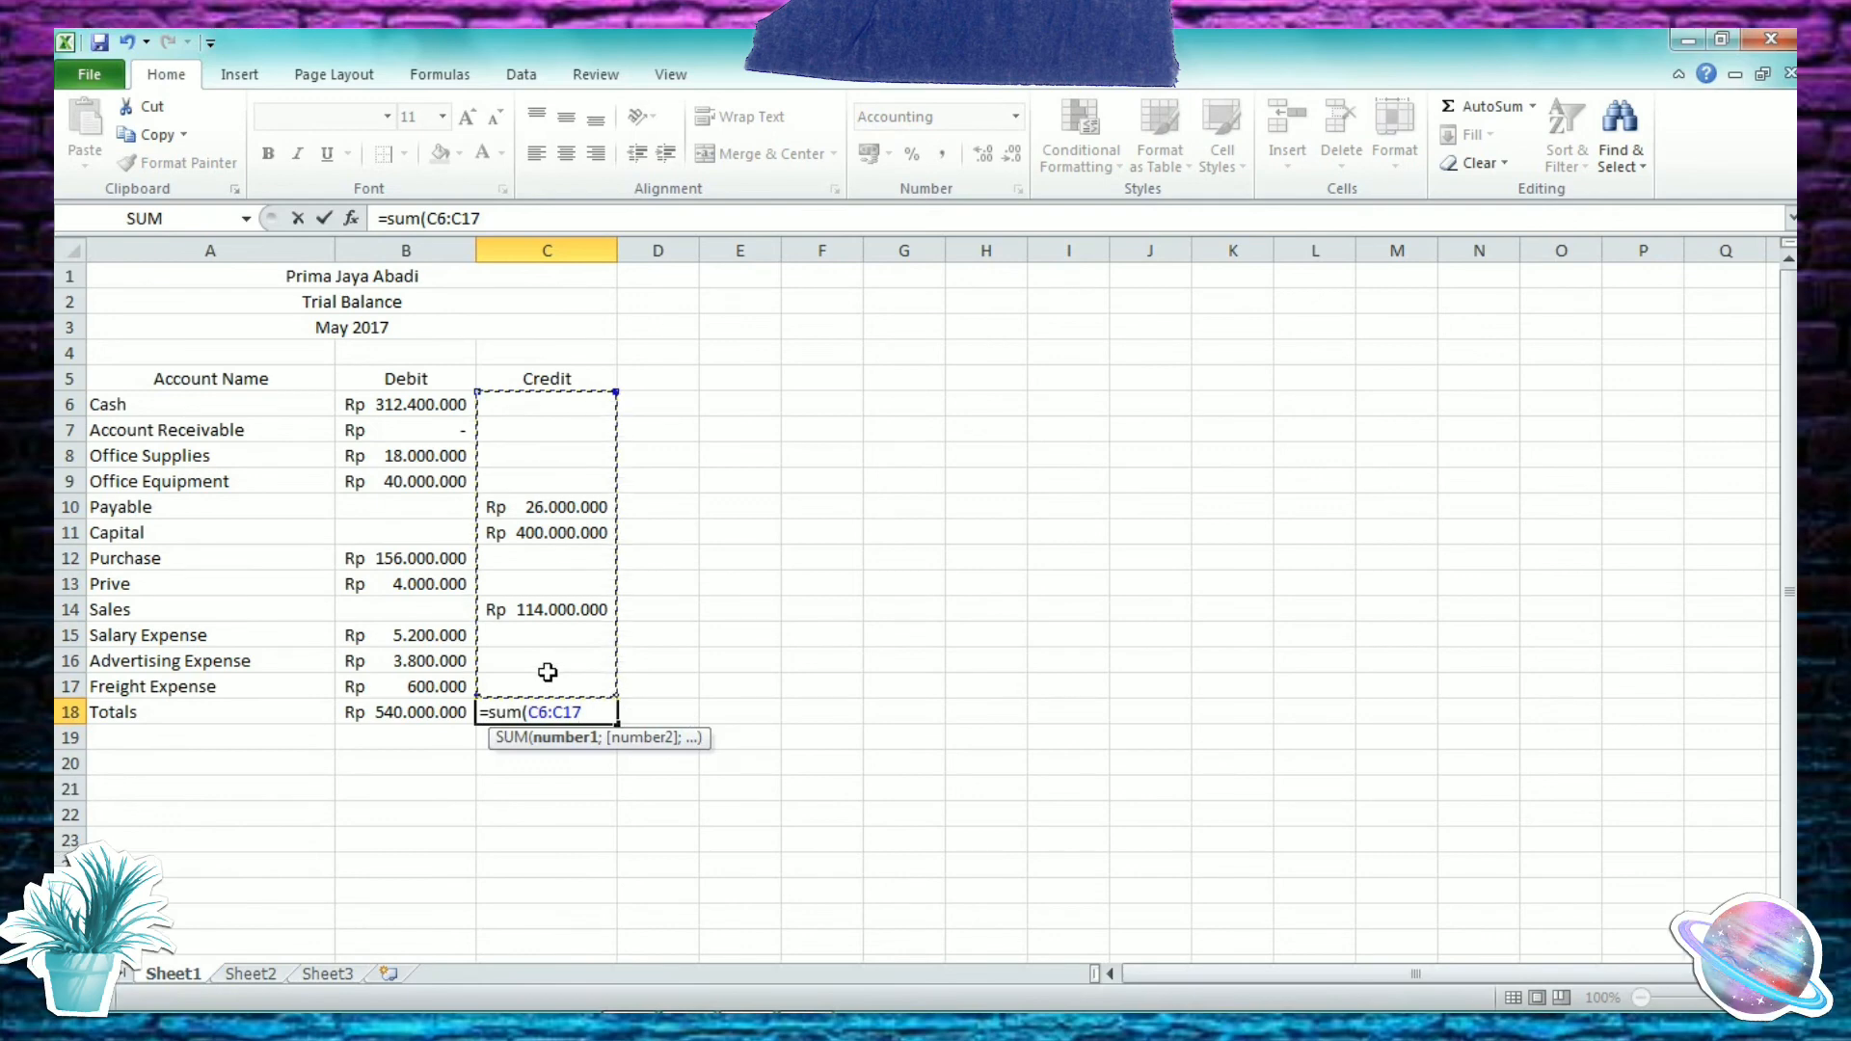
type(")")
key("Return")
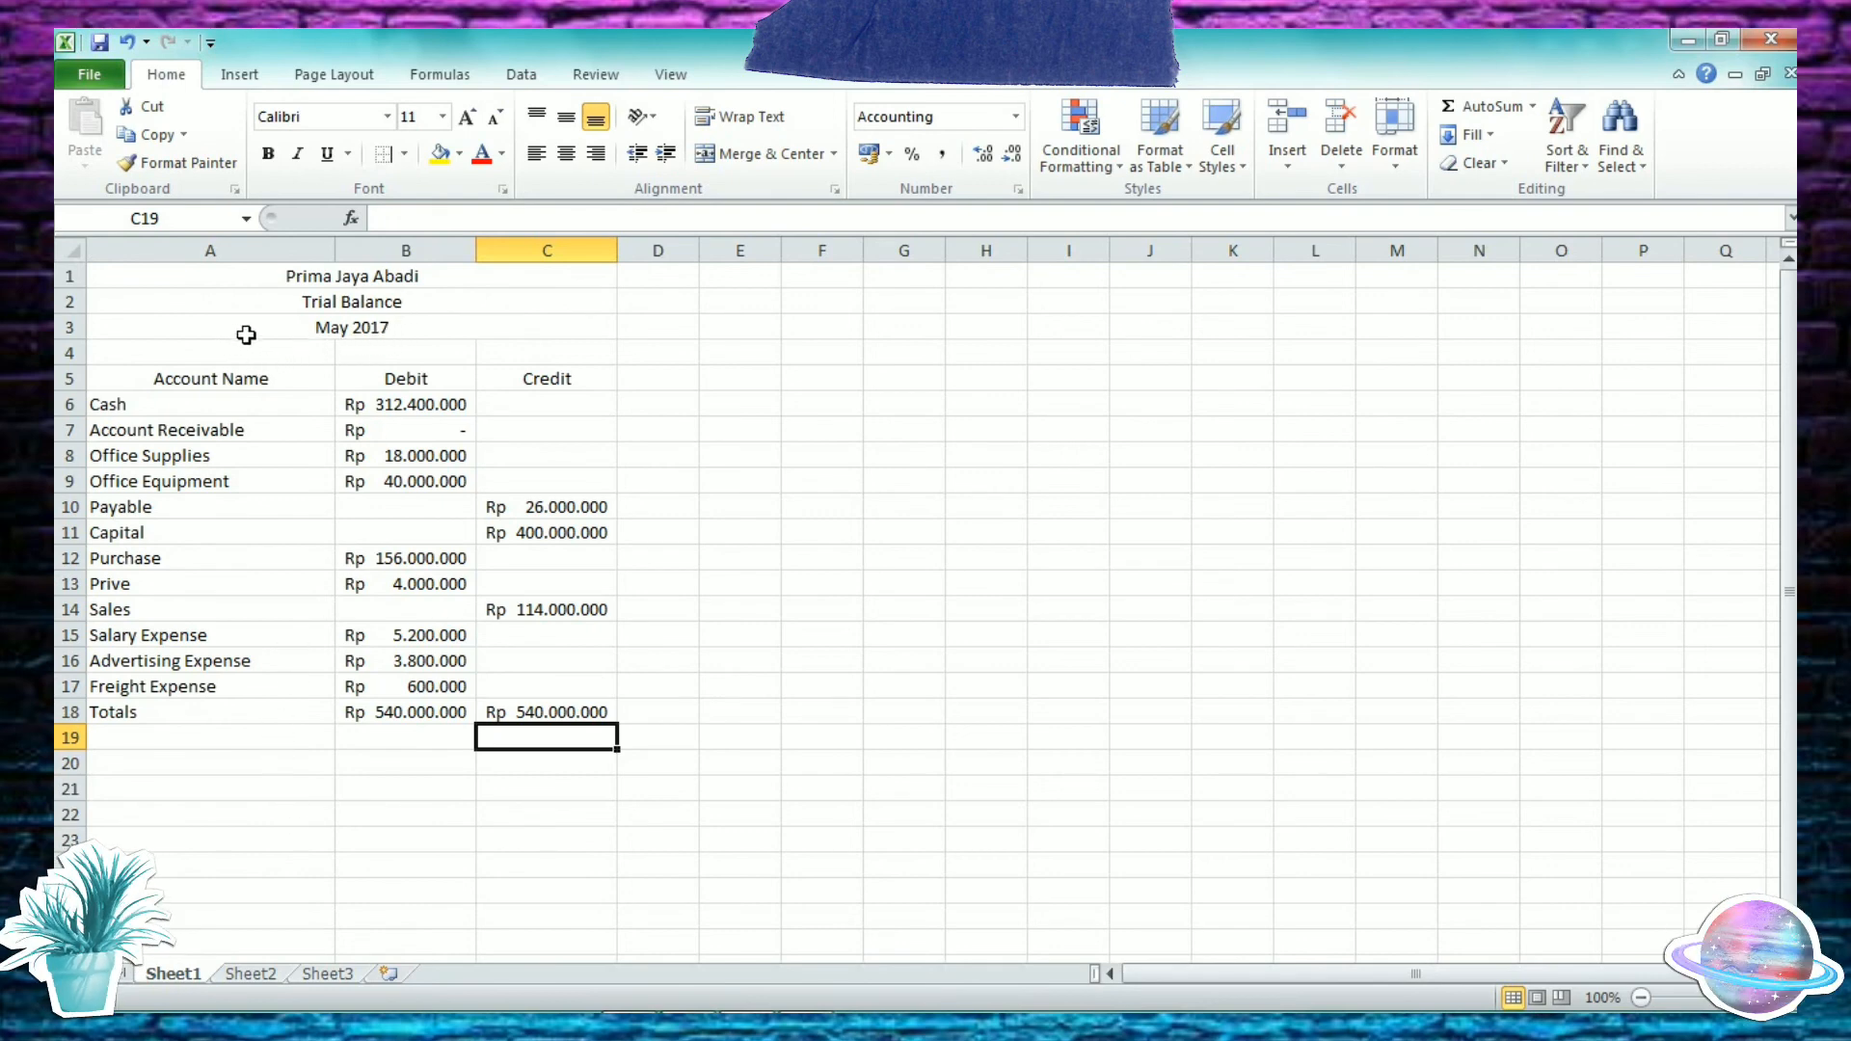
Step: Apply all borders to the trial balance table in A5:C18
left_click(241, 379)
left_click_drag(241, 378, 500, 710)
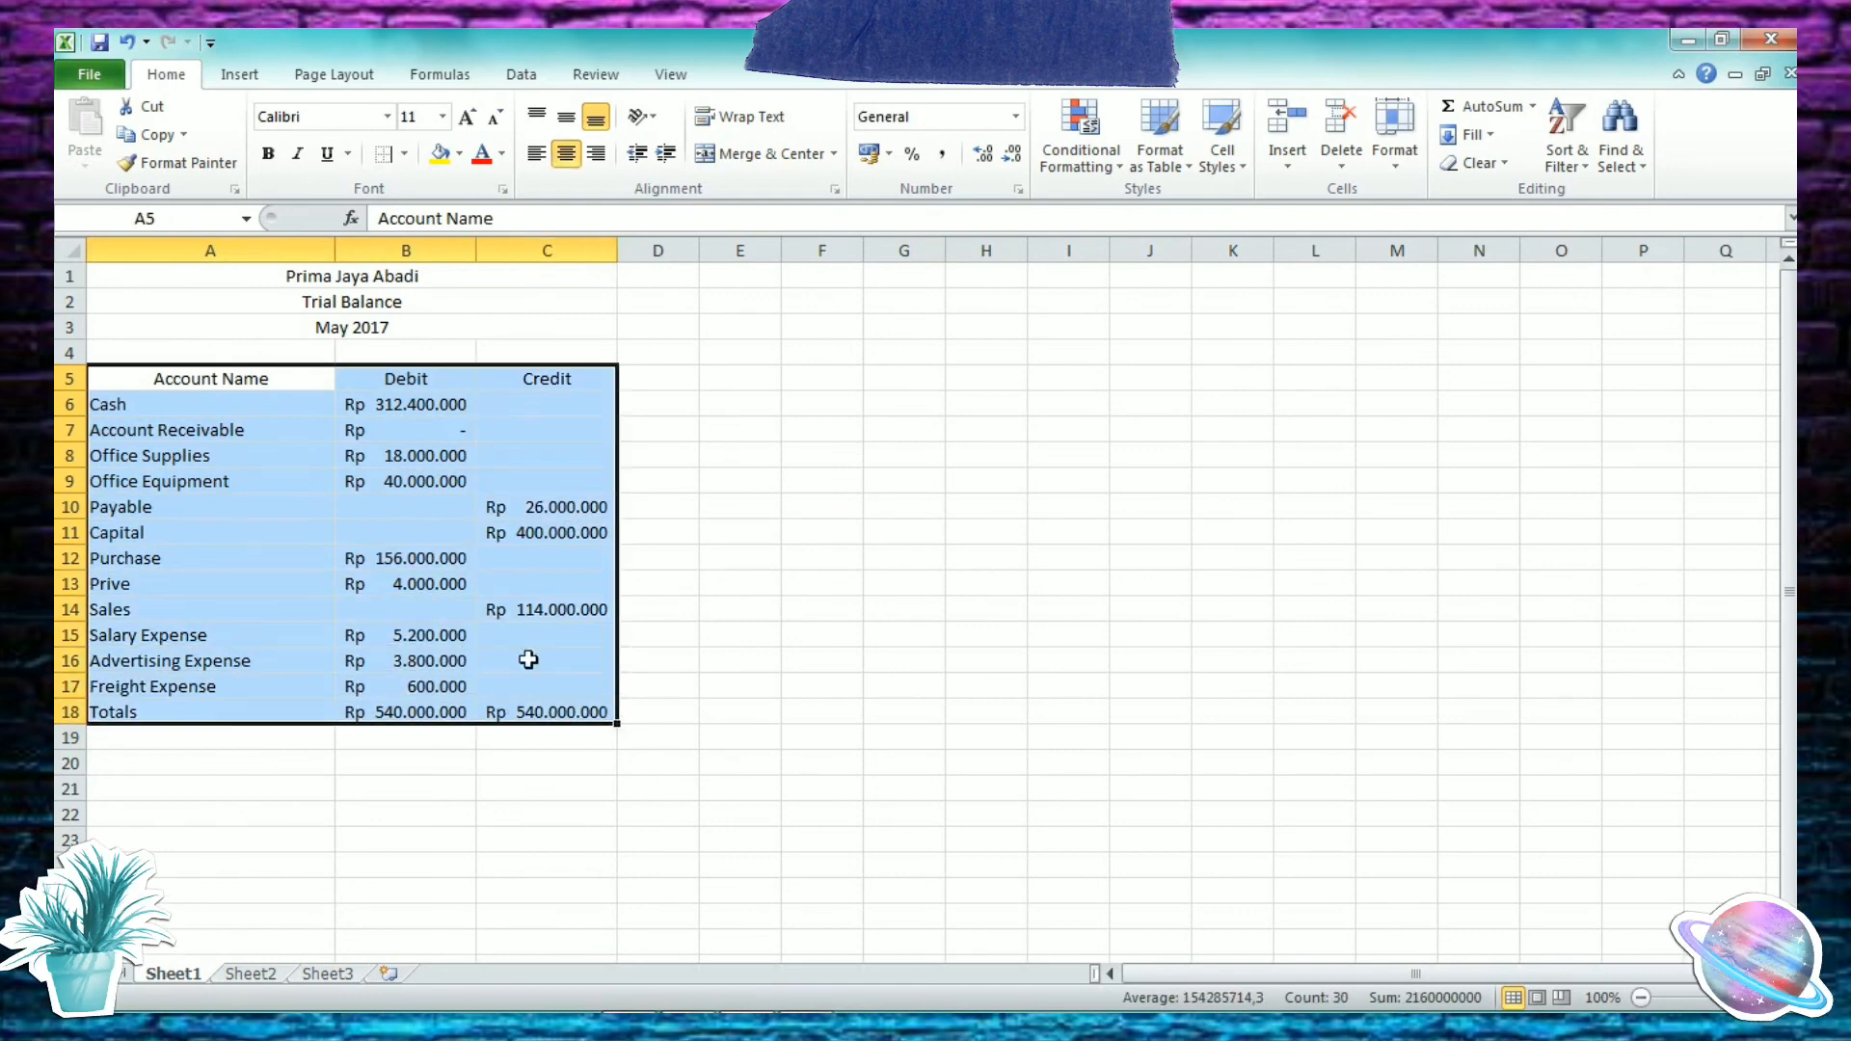
left_click(404, 154)
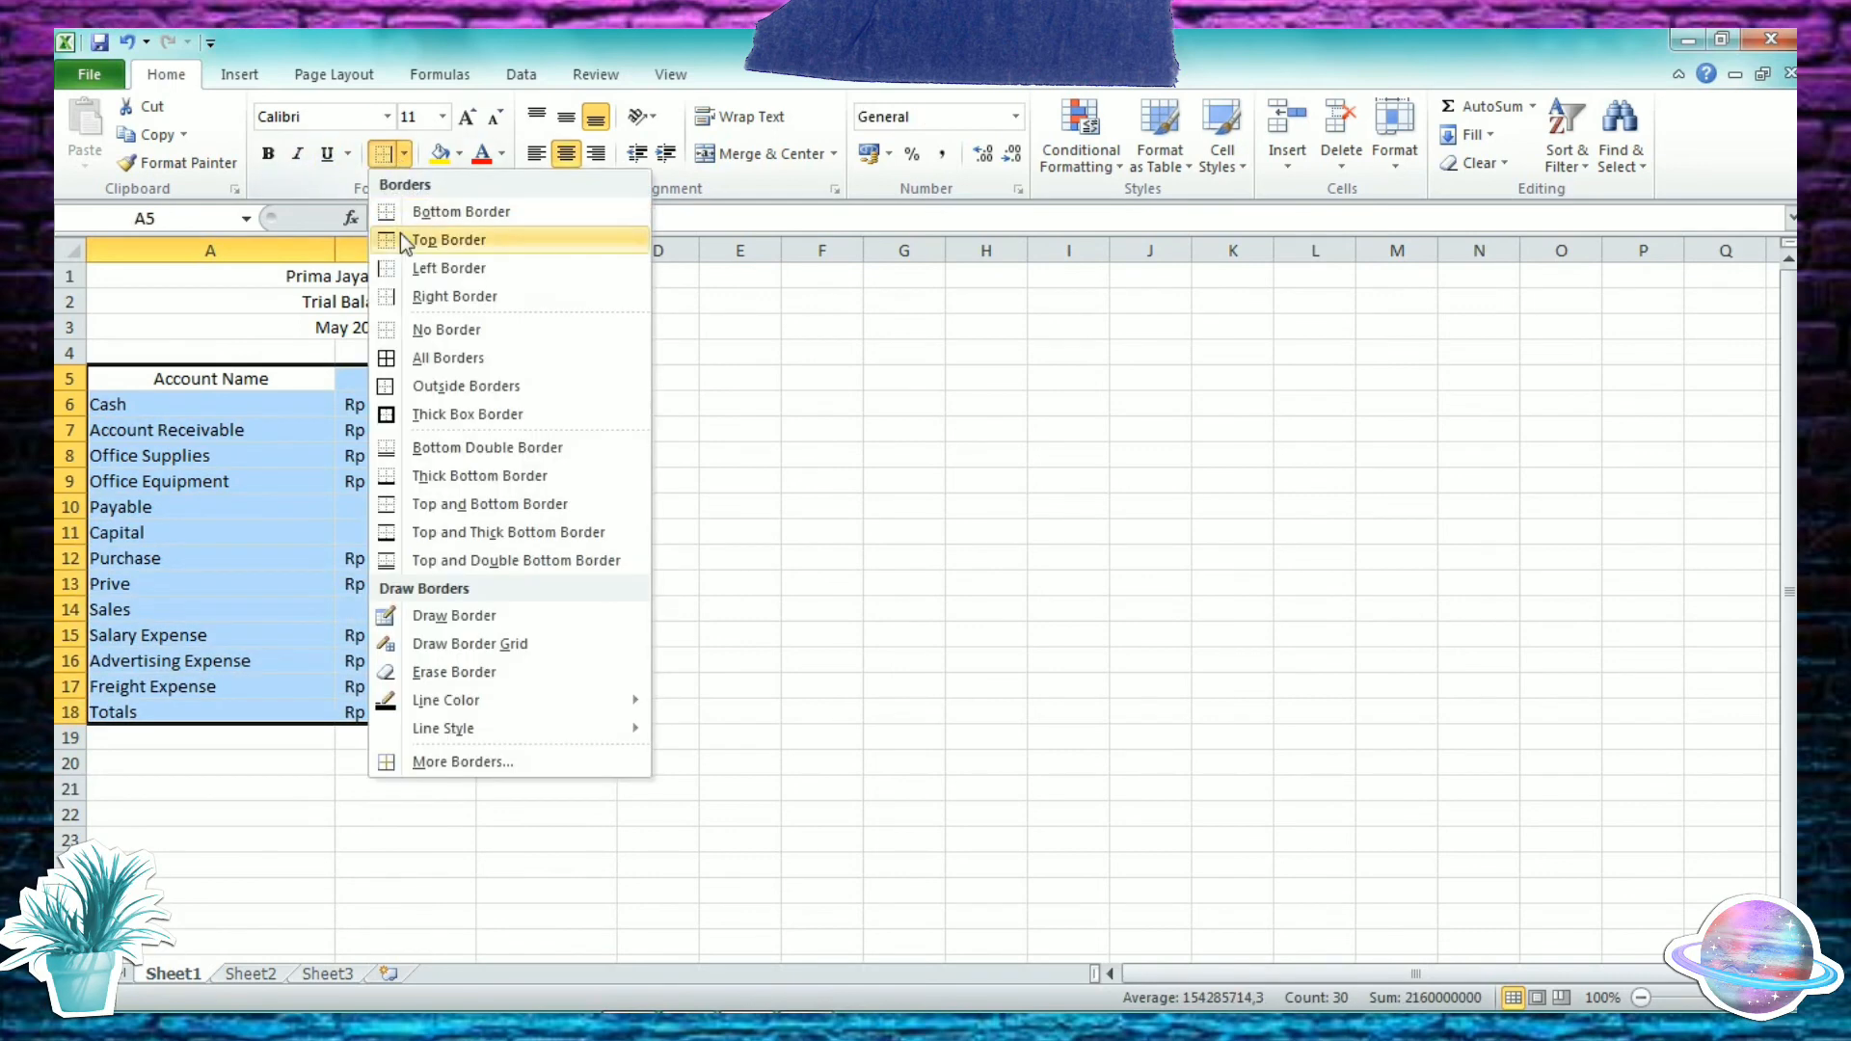
left_click(456, 358)
left_click(381, 761)
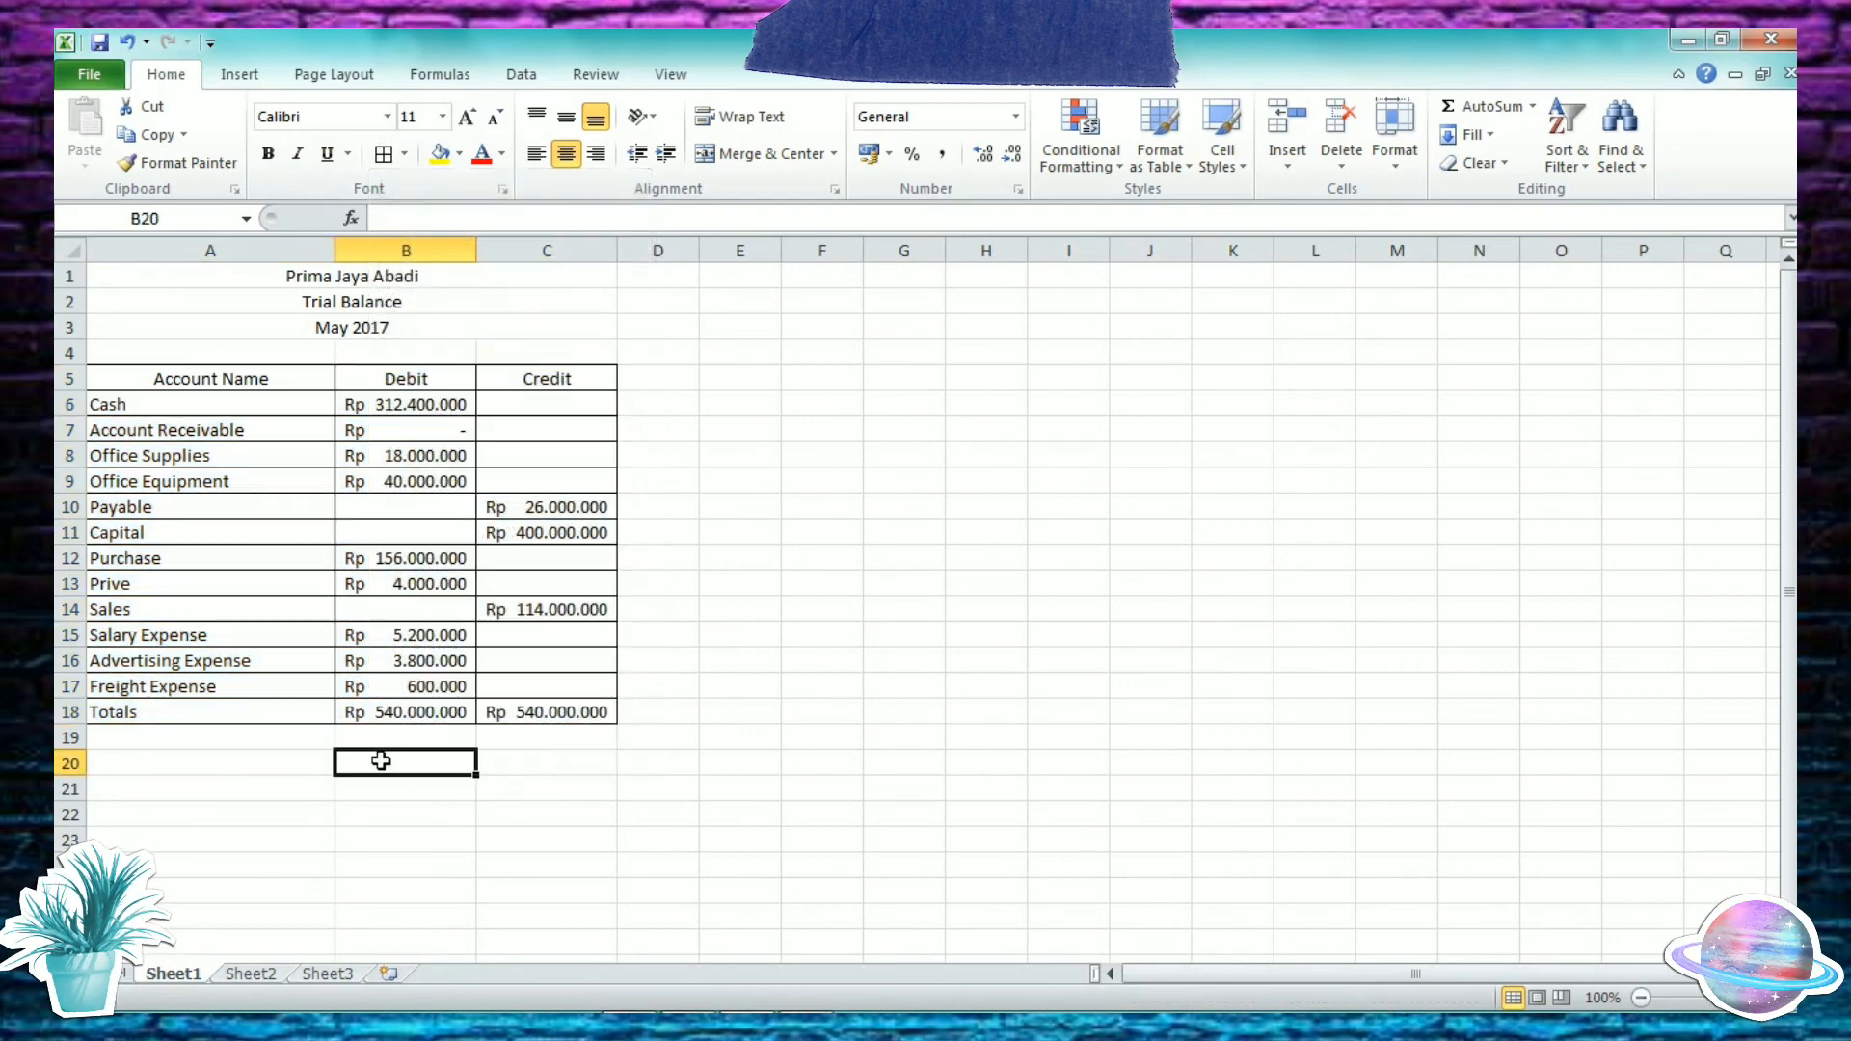
Step: Make the totals row A18:C18 bold and centre the "Totals" label in cell A18
left_click(101, 710)
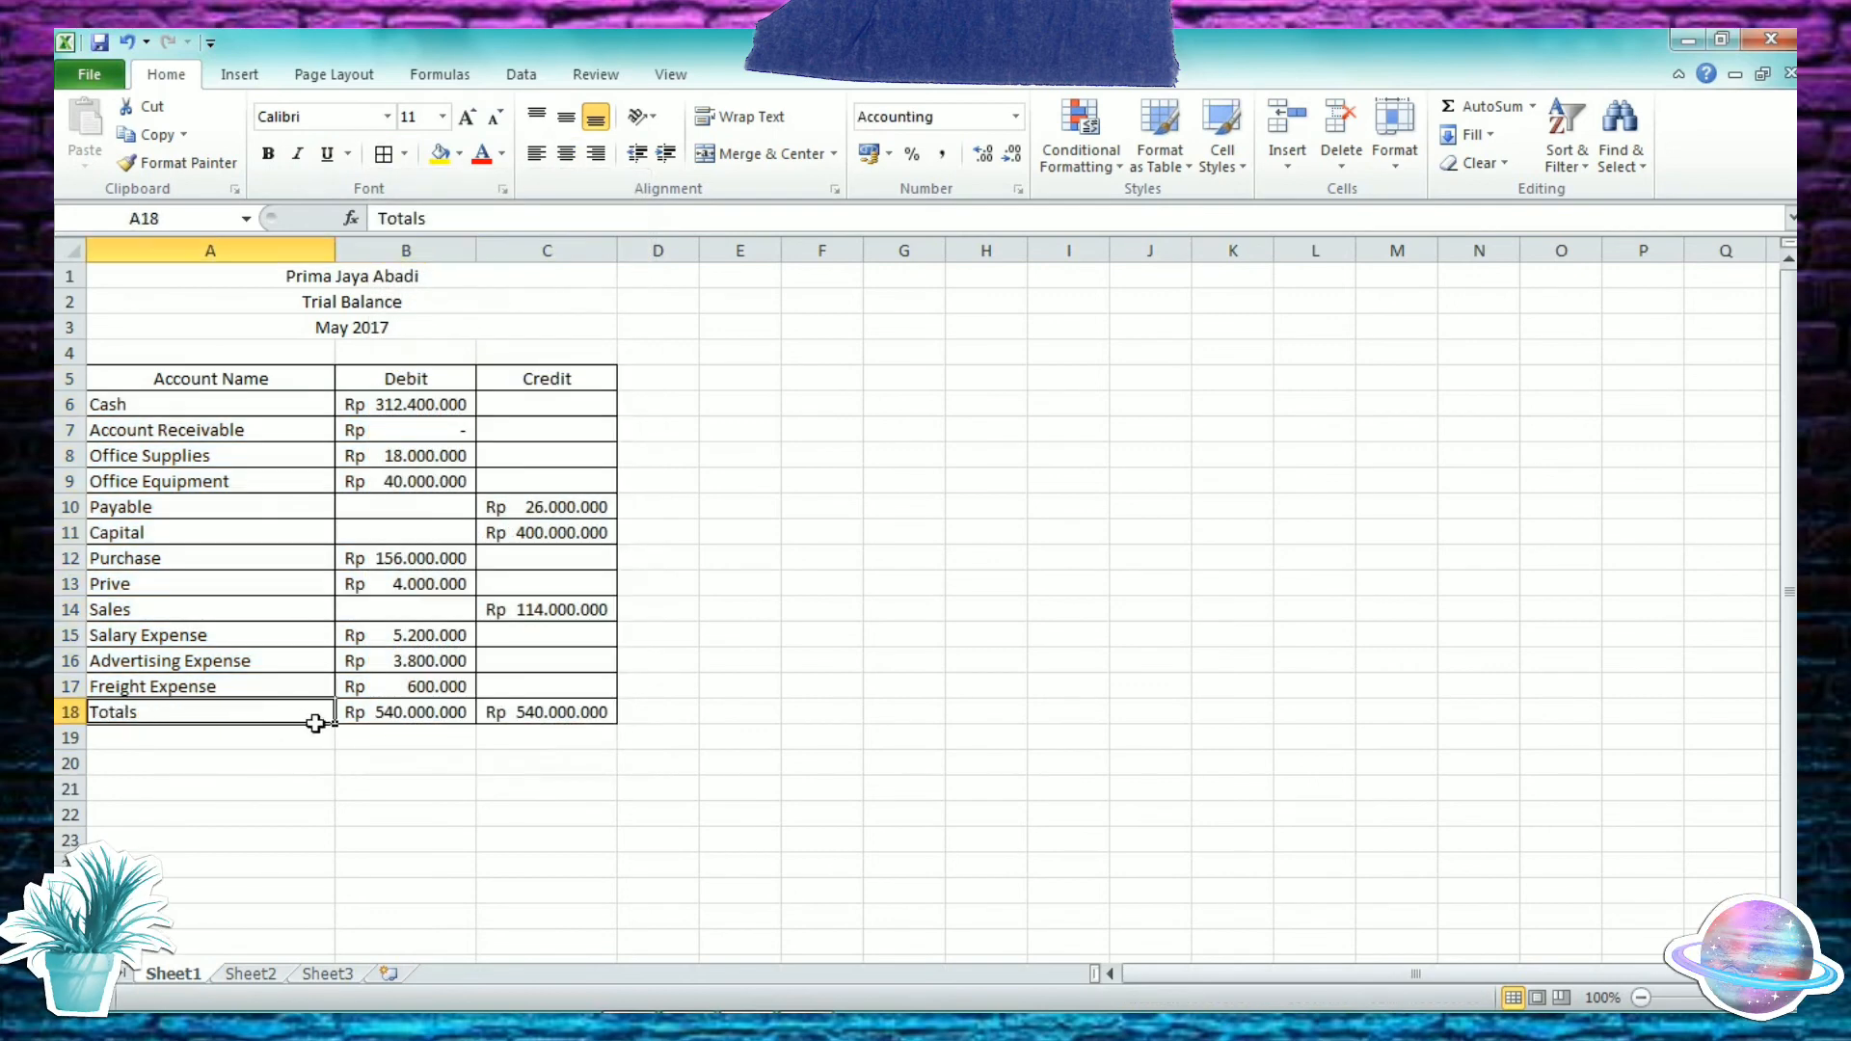
left_click_drag(316, 723, 500, 714)
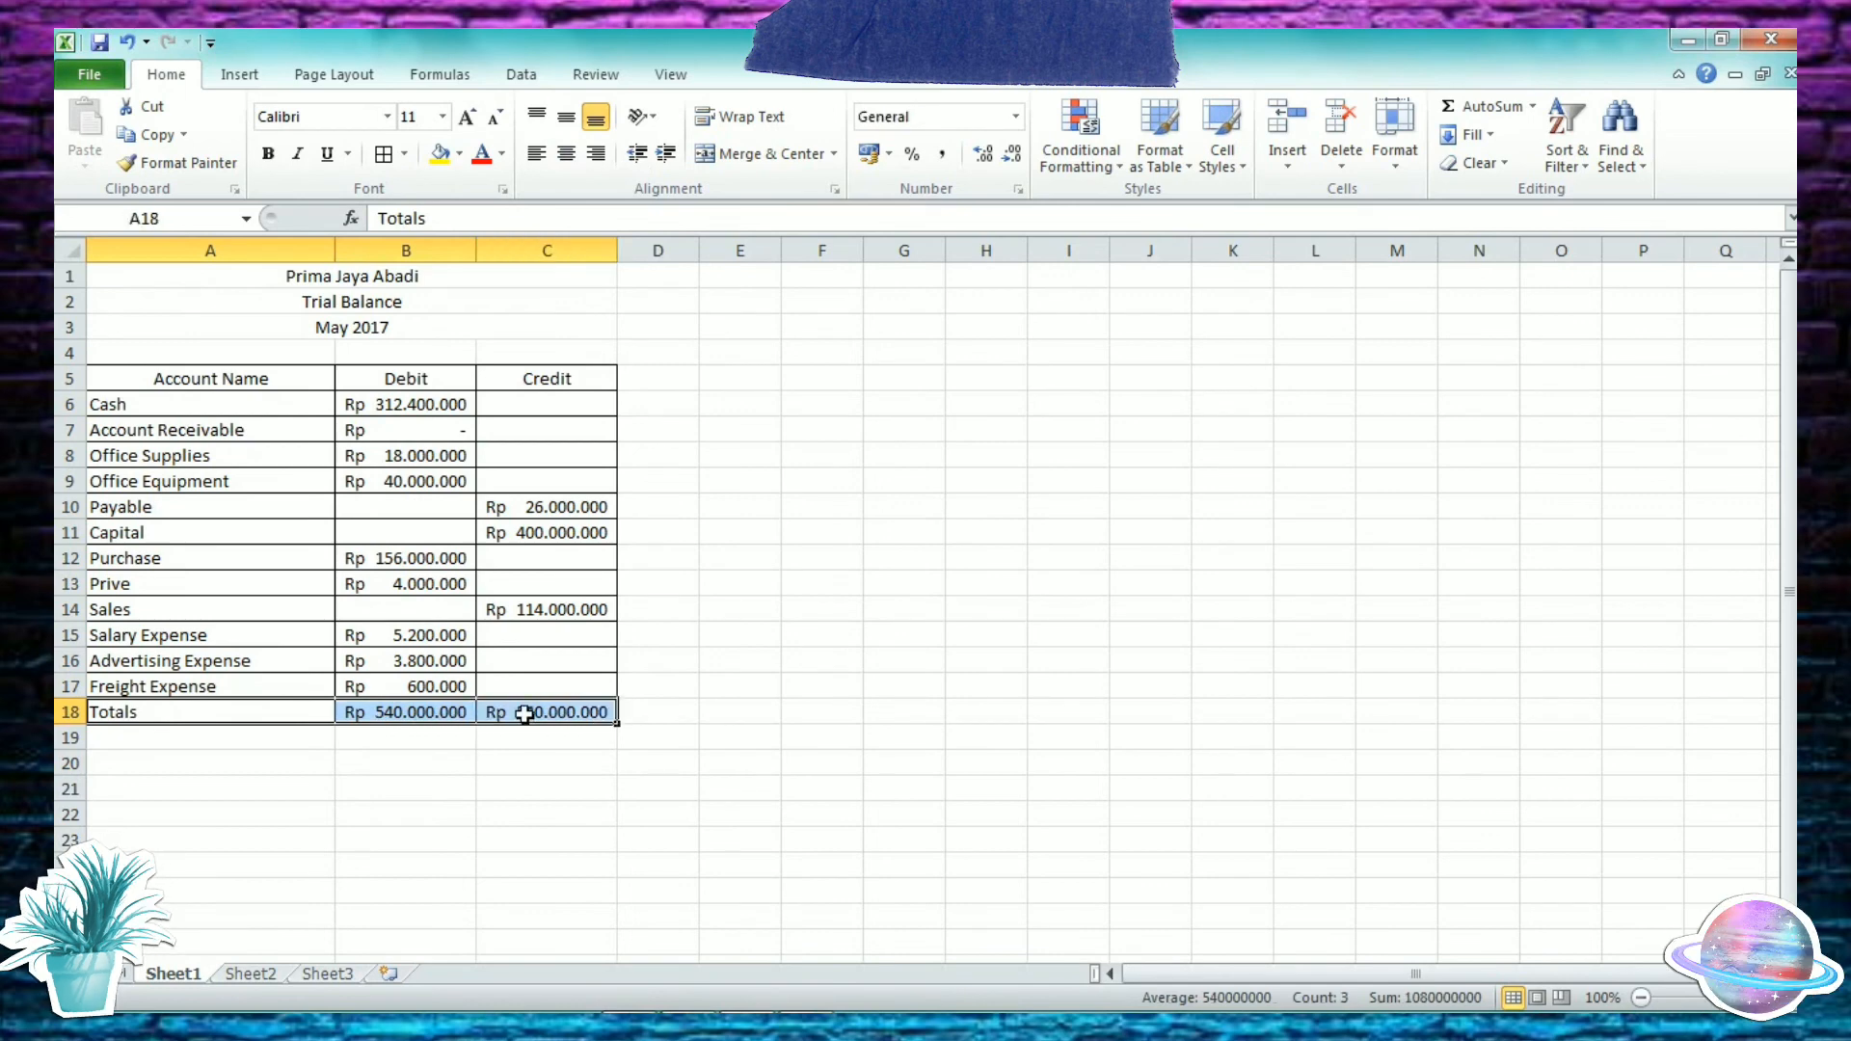
left_click(284, 157)
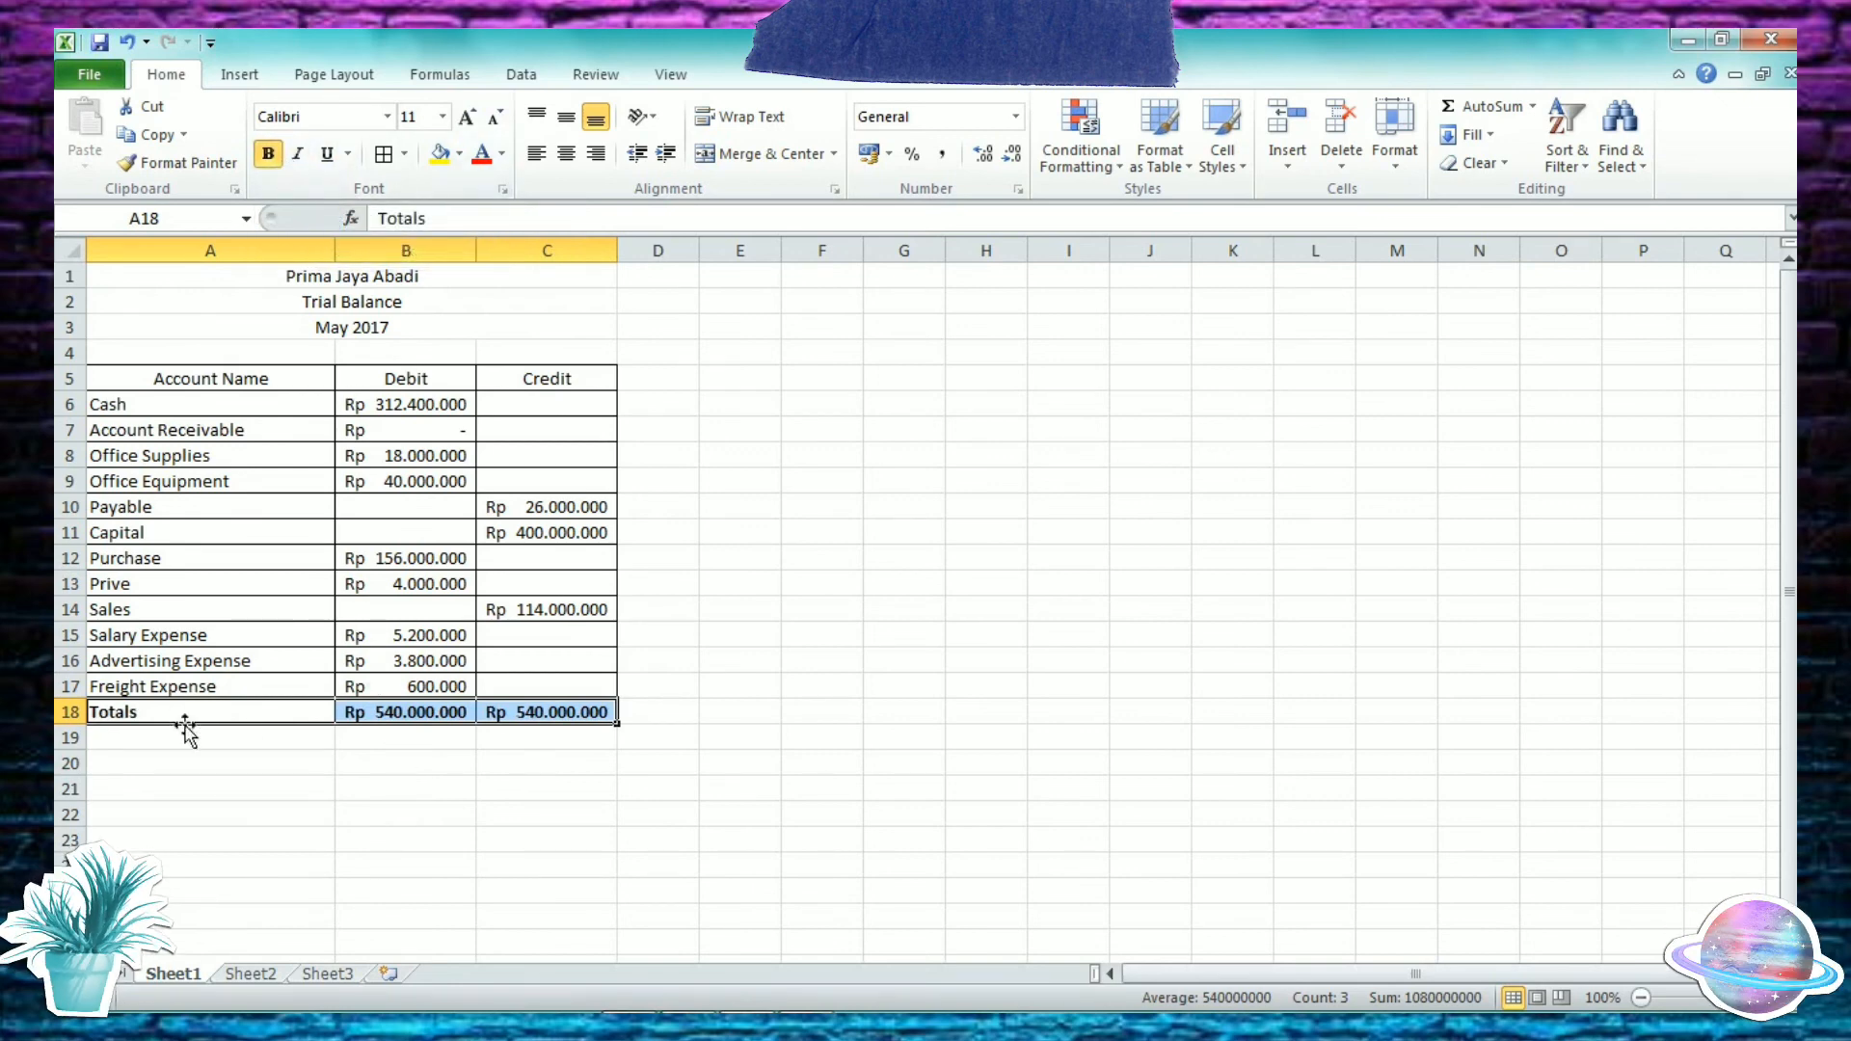
left_click(220, 791)
left_click(217, 709)
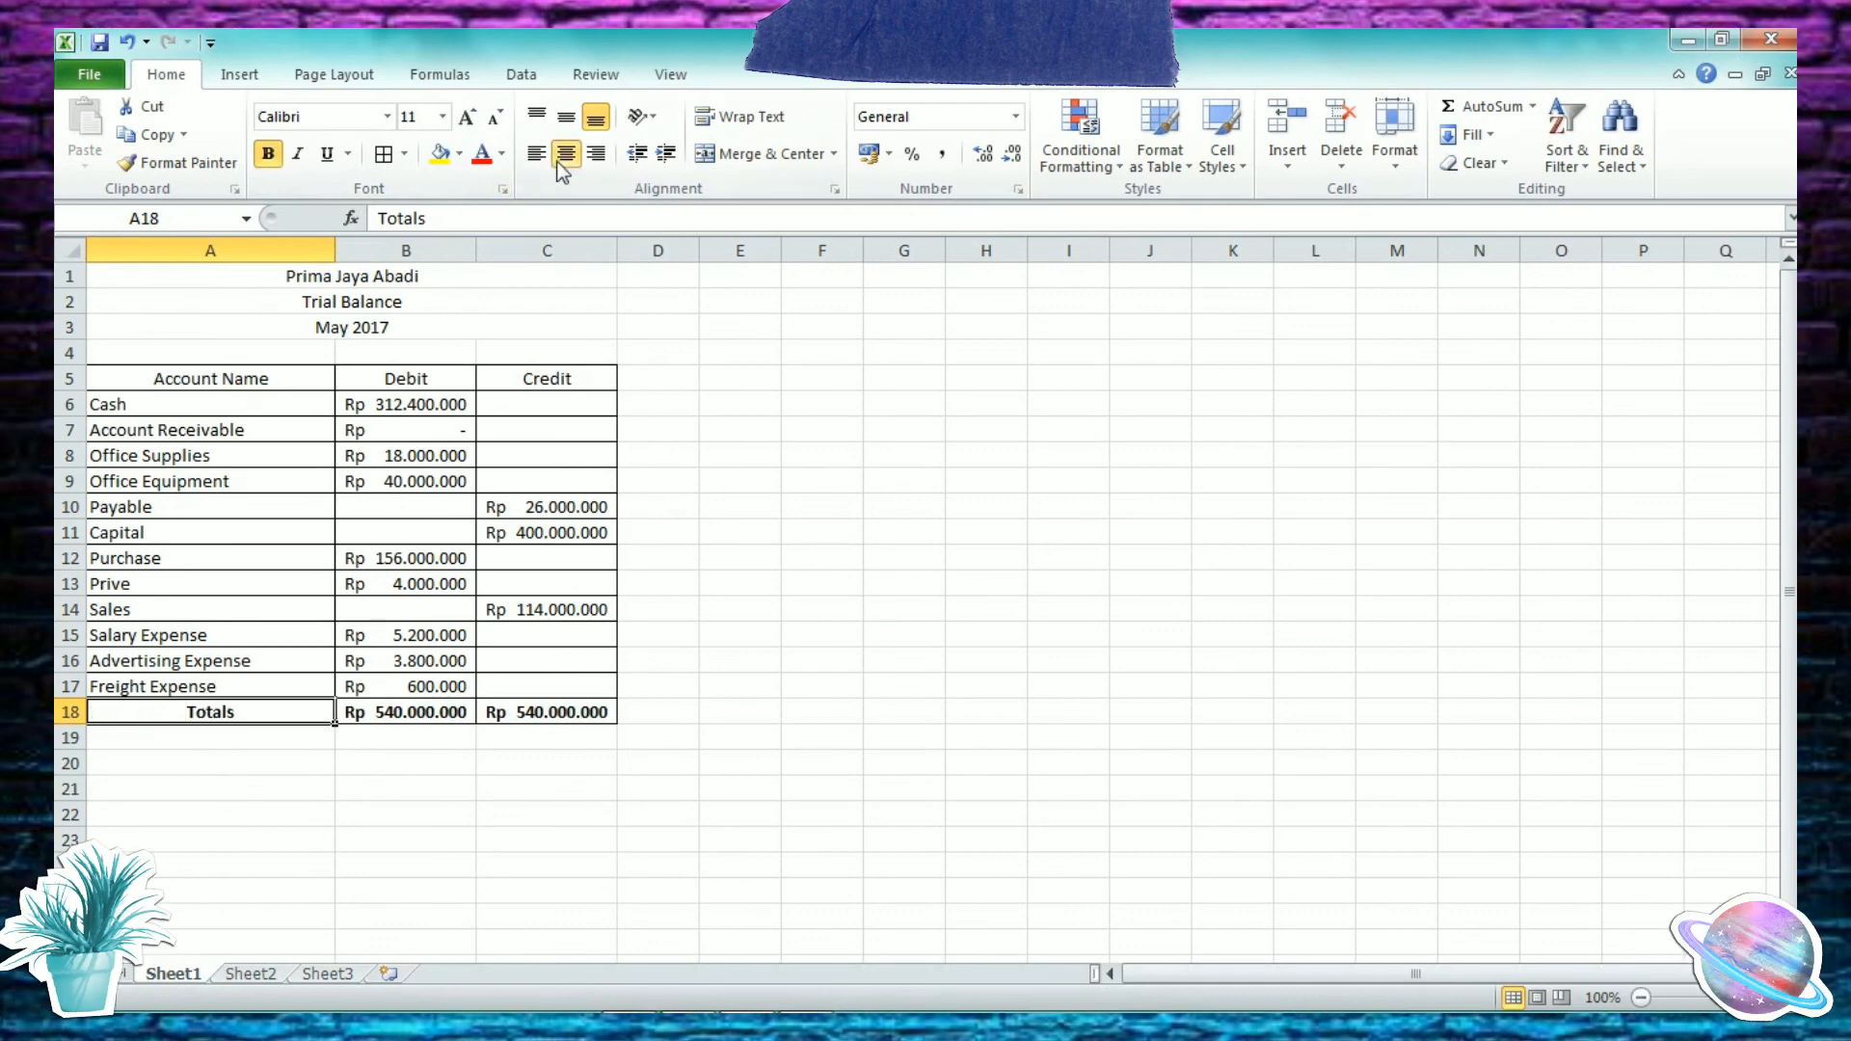
left_click(417, 787)
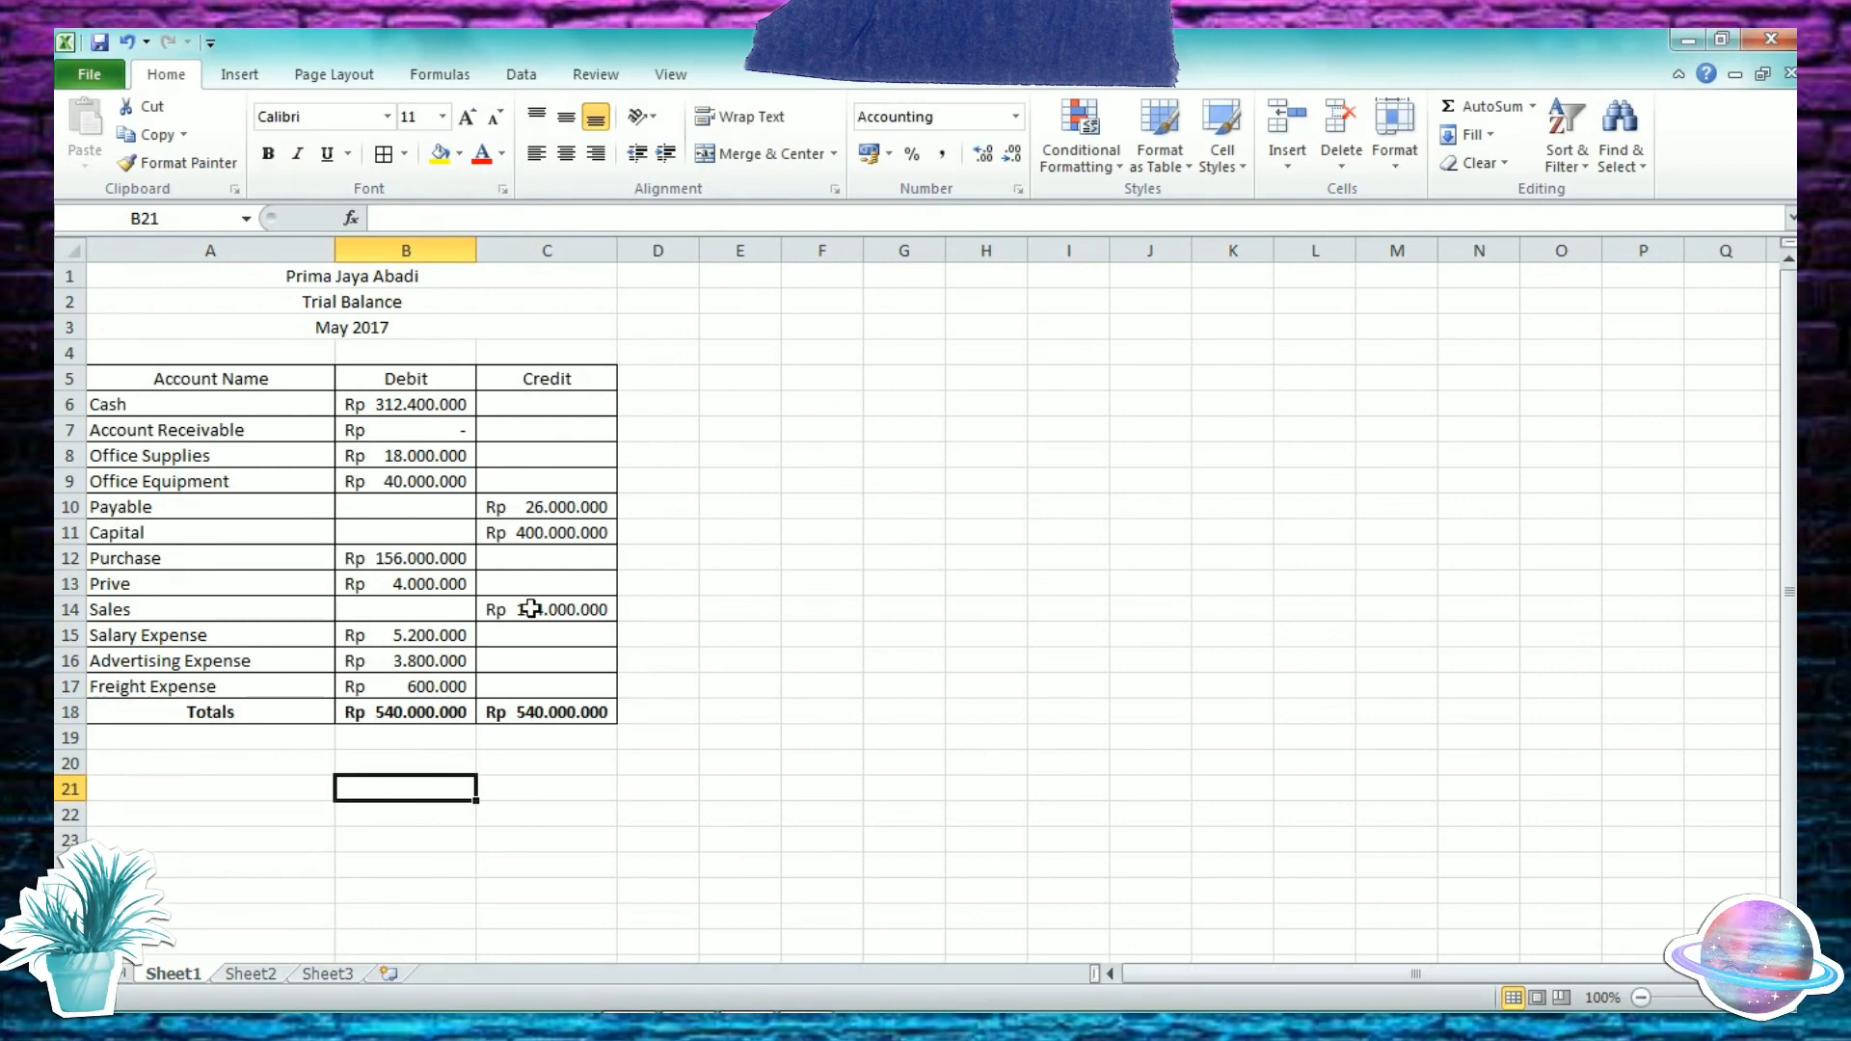
scroll(731, 343, "down", 1)
scroll(621, 532, "up", 1)
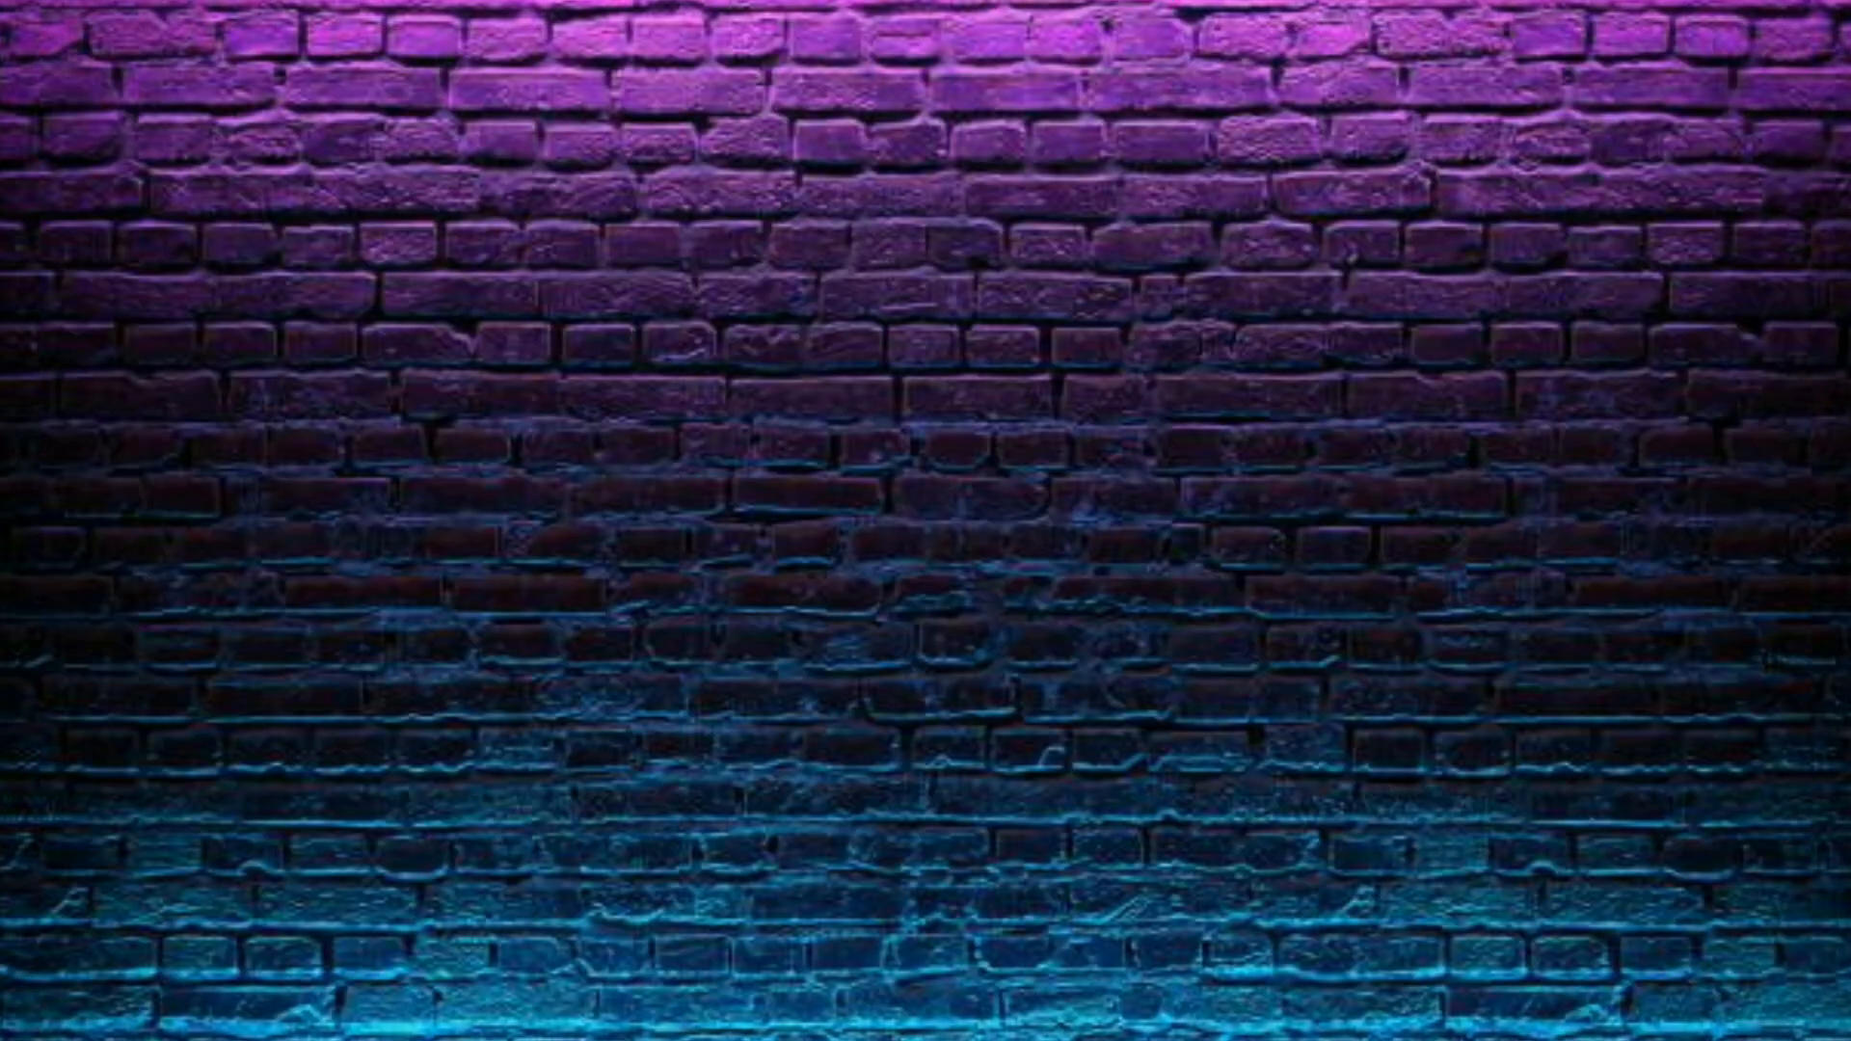